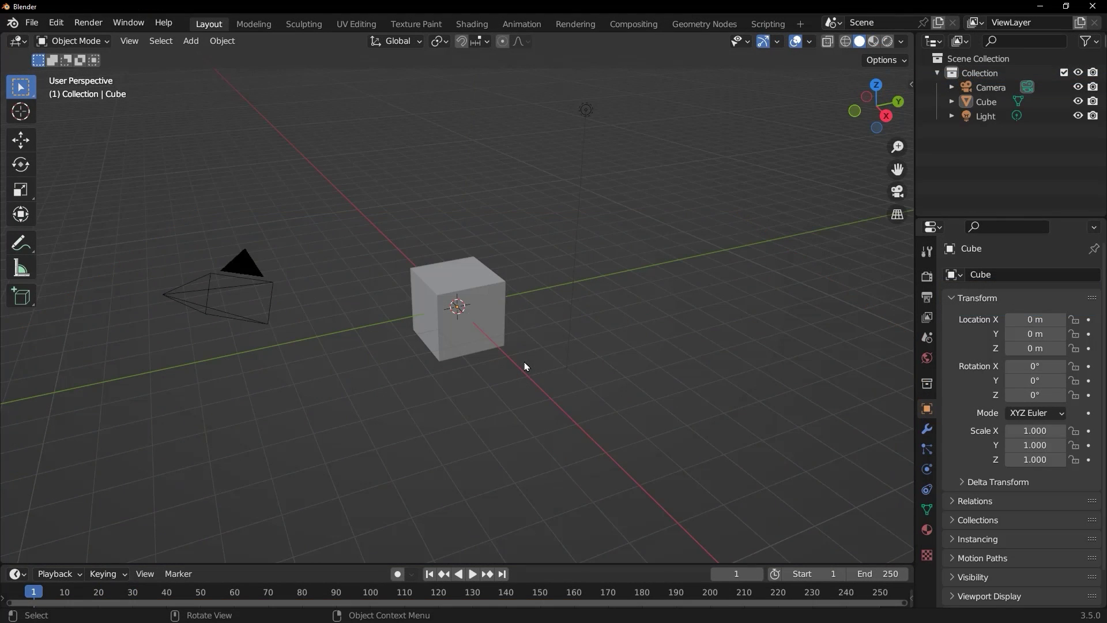
# Delete the default camera and light from the scene
pyautogui.moveTo(187, 183); pyautogui.dragTo(340, 400)
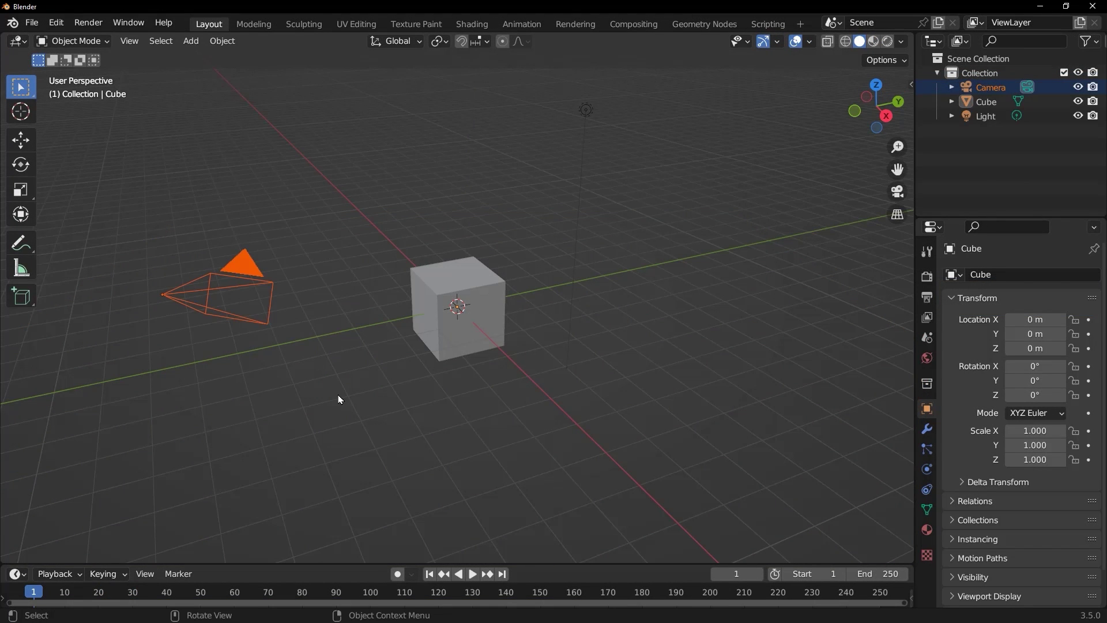
pyautogui.press('Delete')
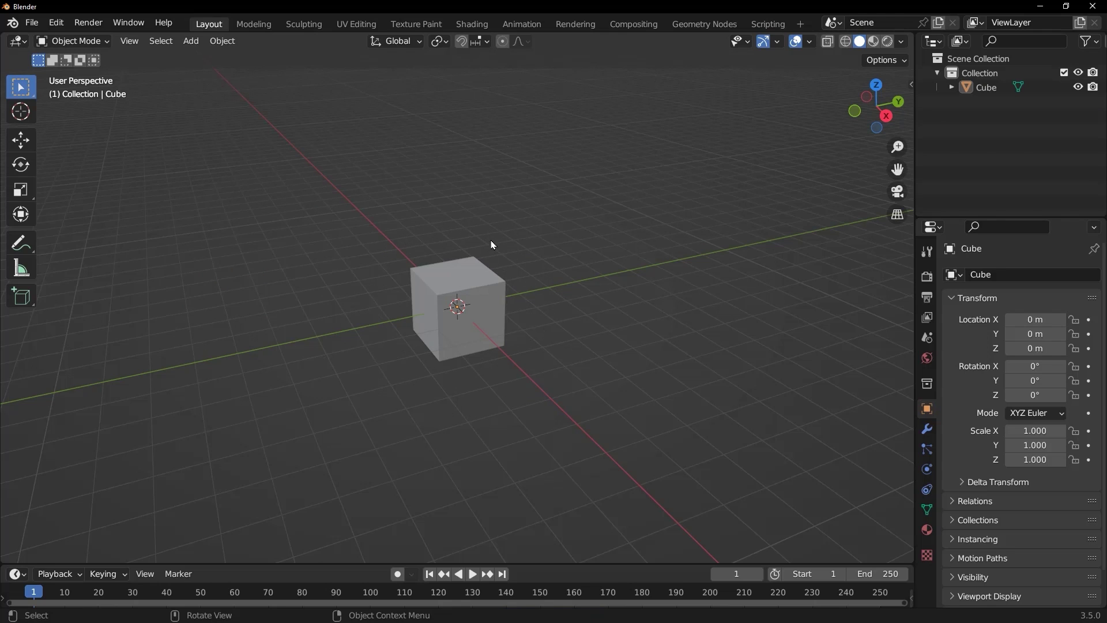
# Add an emitter particle system to the default cube
pyautogui.click(469, 287)
pyautogui.scroll(1, 506, 406)
pyautogui.moveTo(507, 408); pyautogui.dragTo(540, 418, button='middle')
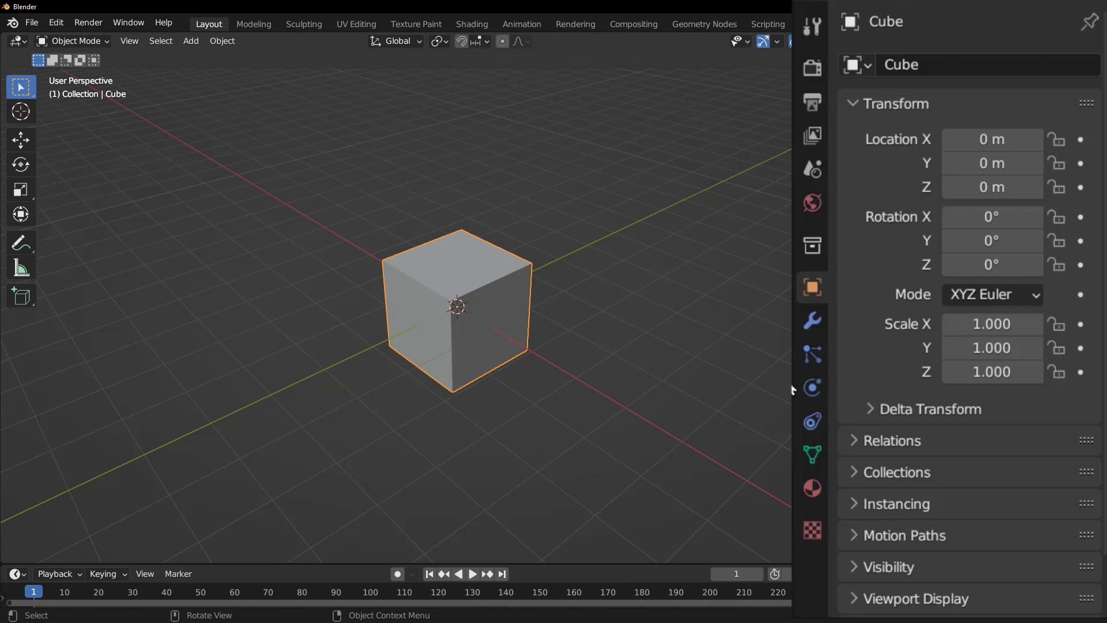
pyautogui.click(811, 358)
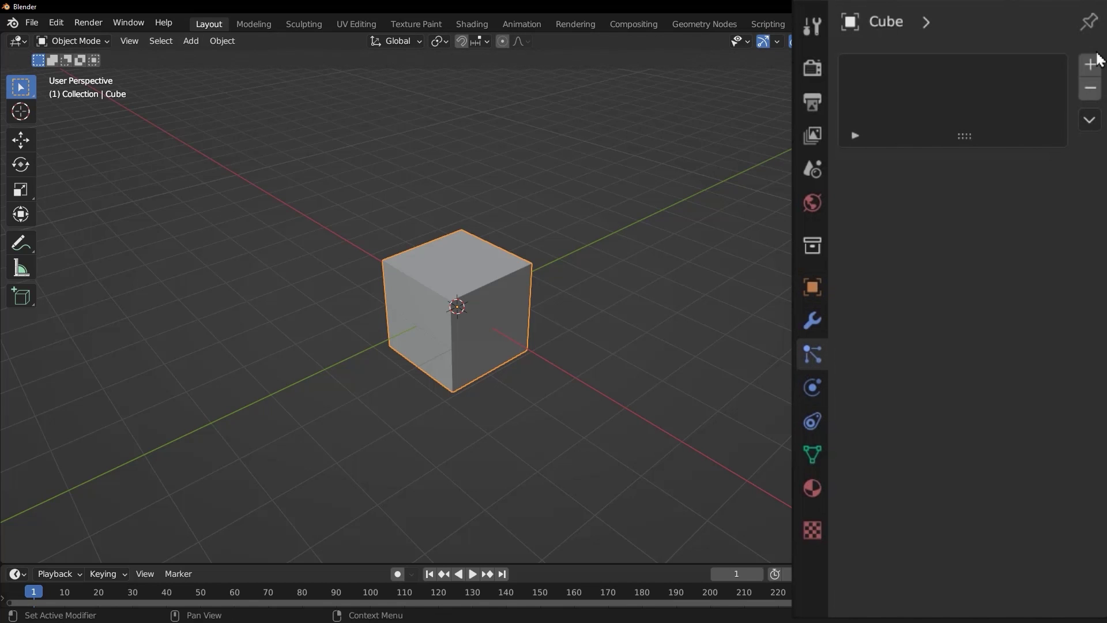
pyautogui.click(1097, 59)
# Play the animation briefly to examine how the particles leave the cube
pyautogui.press('space')
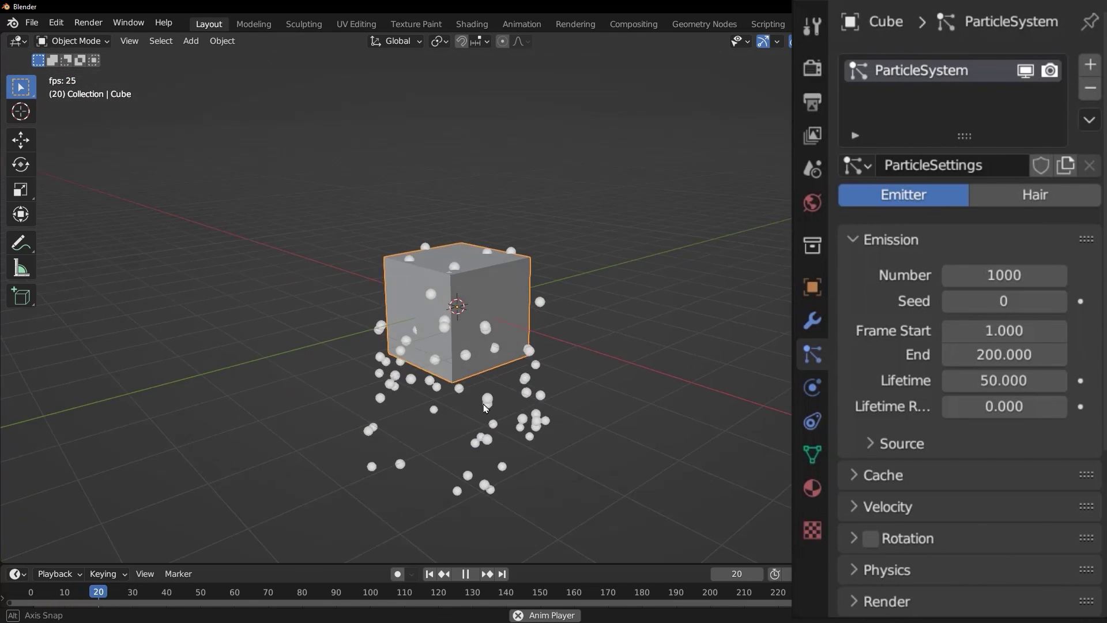
pyautogui.moveTo(485, 407); pyautogui.dragTo(482, 398, button='middle')
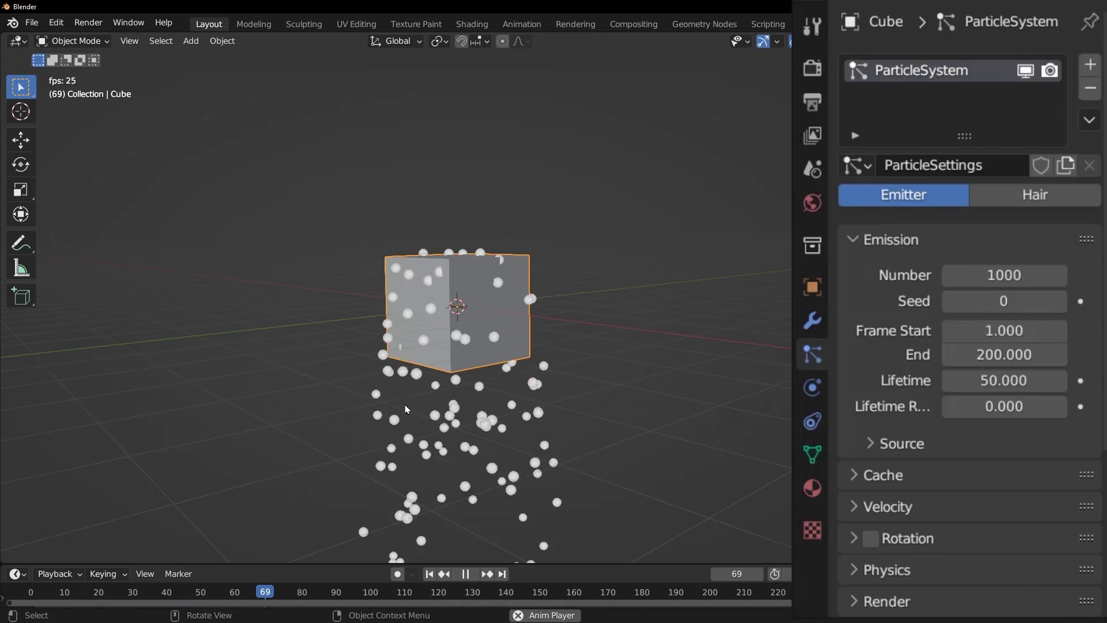
pyautogui.press('space')
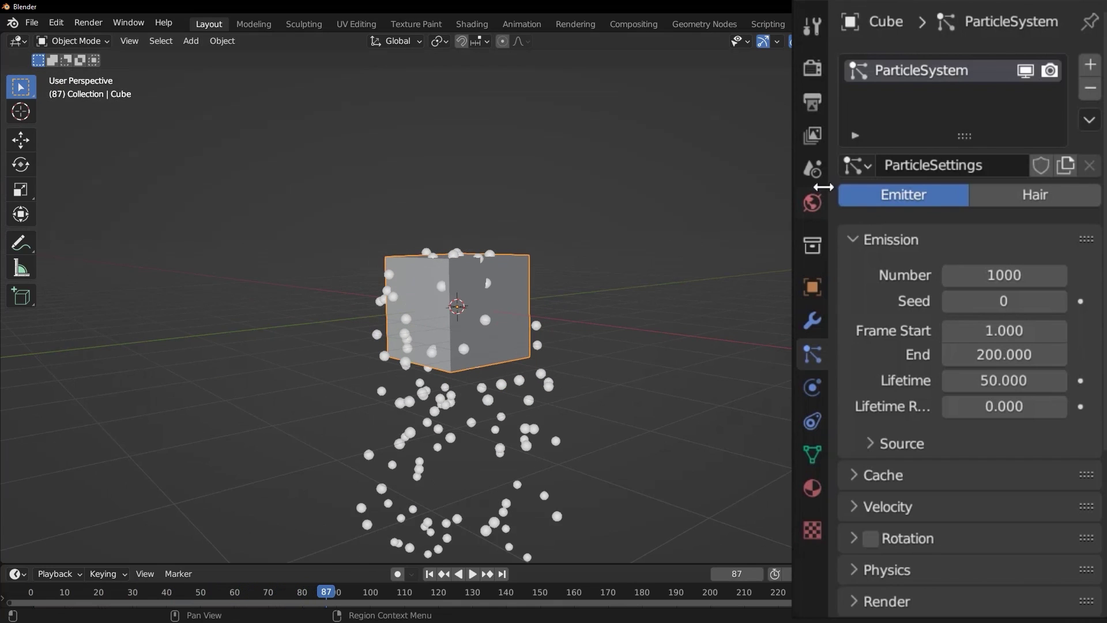
# Turn off gravity for the scene and replay the particle animation from the first frame
pyautogui.click(813, 169)
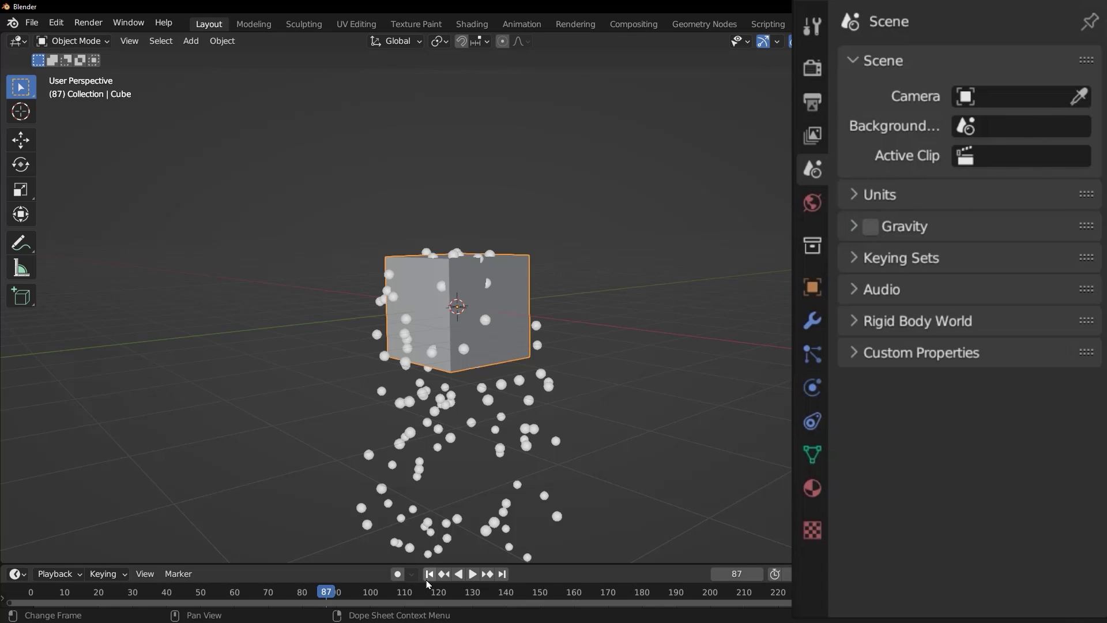
pyautogui.hotkey('shift', 'Left')
pyautogui.press('space')
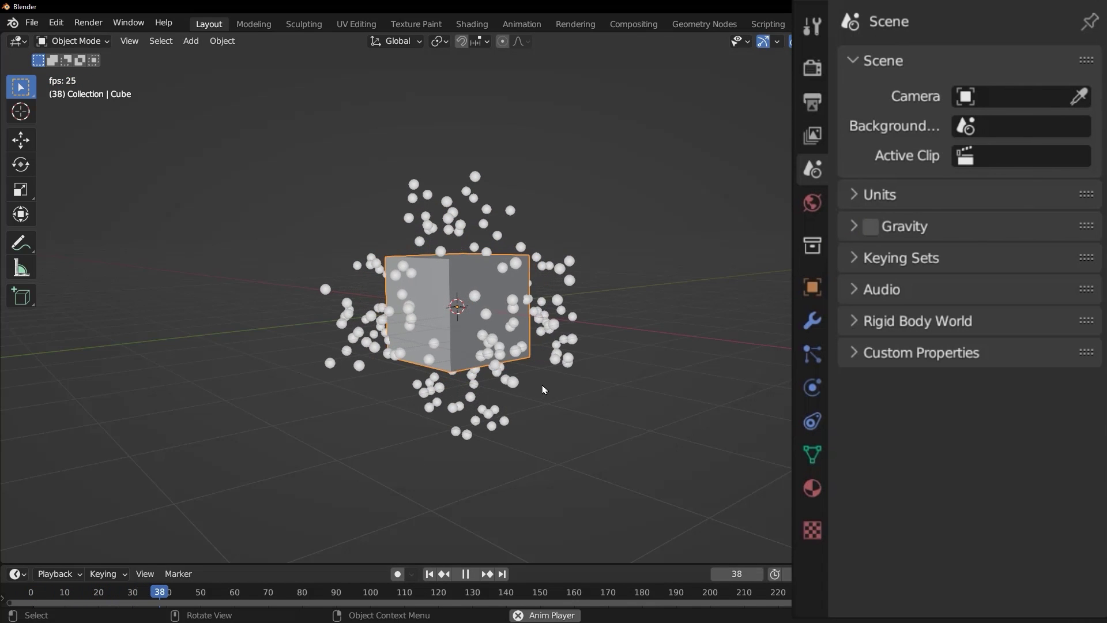
pyautogui.press('space')
pyautogui.moveTo(543, 390); pyautogui.dragTo(521, 359, button='middle')
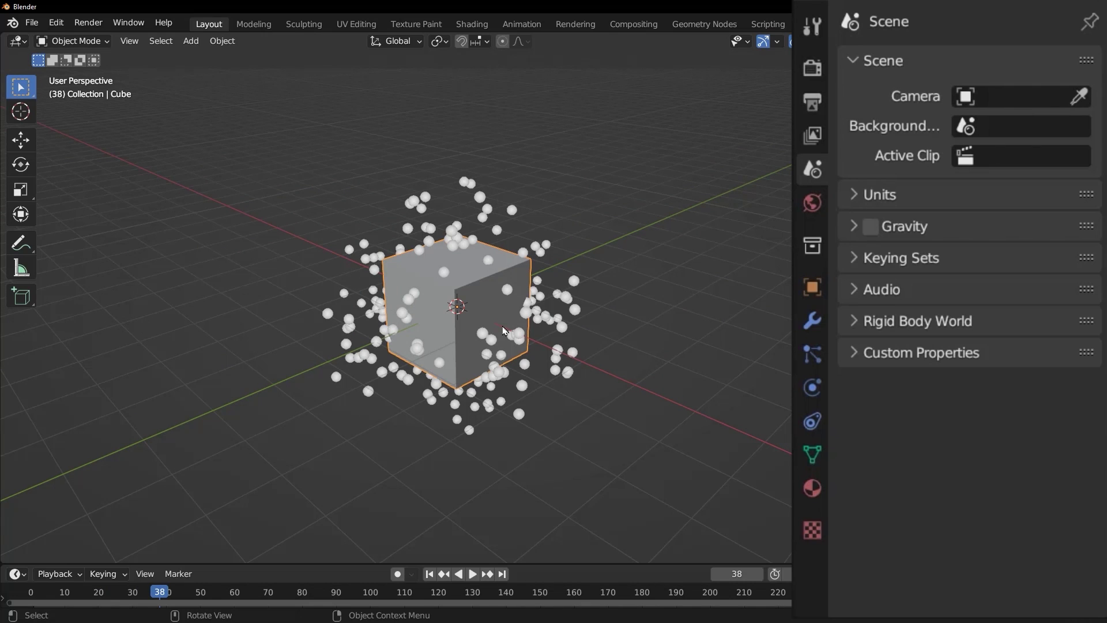
# Add an Explode modifier to the cube below its particle system
pyautogui.click(813, 321)
pyautogui.click(961, 68)
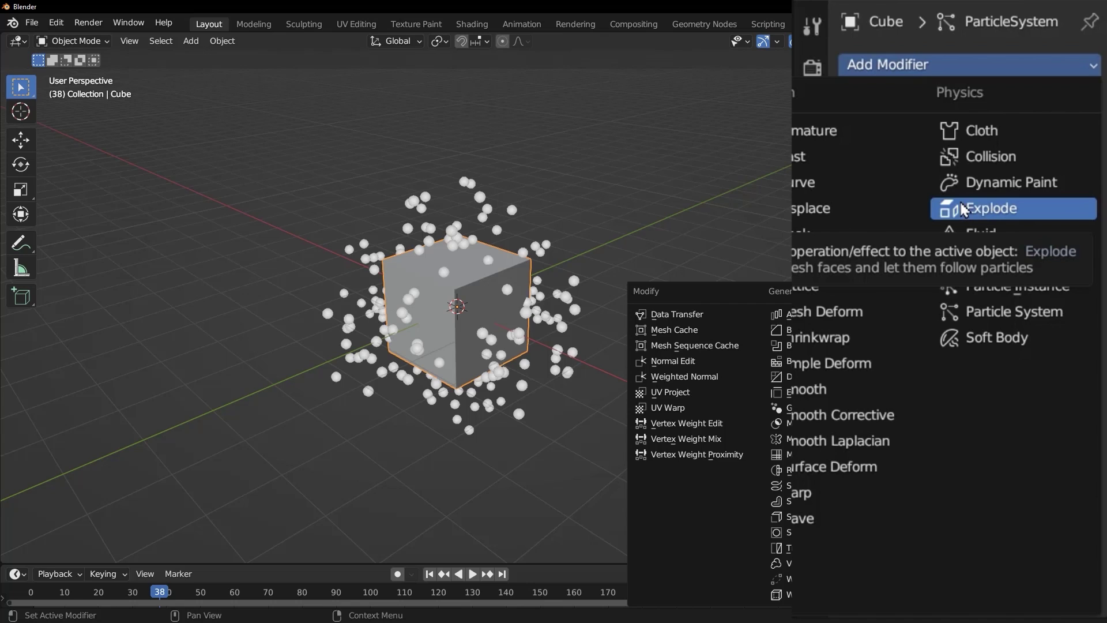
pyautogui.click(1000, 209)
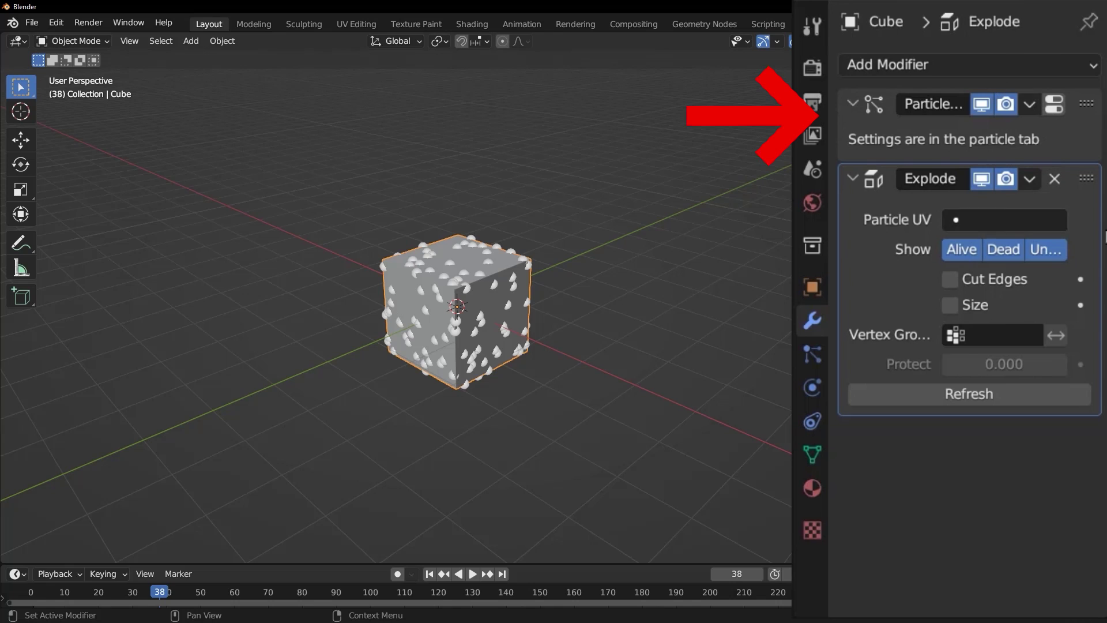
# Play the animation from the first frame and examine how the cube's faces break apart
pyautogui.click(433, 573)
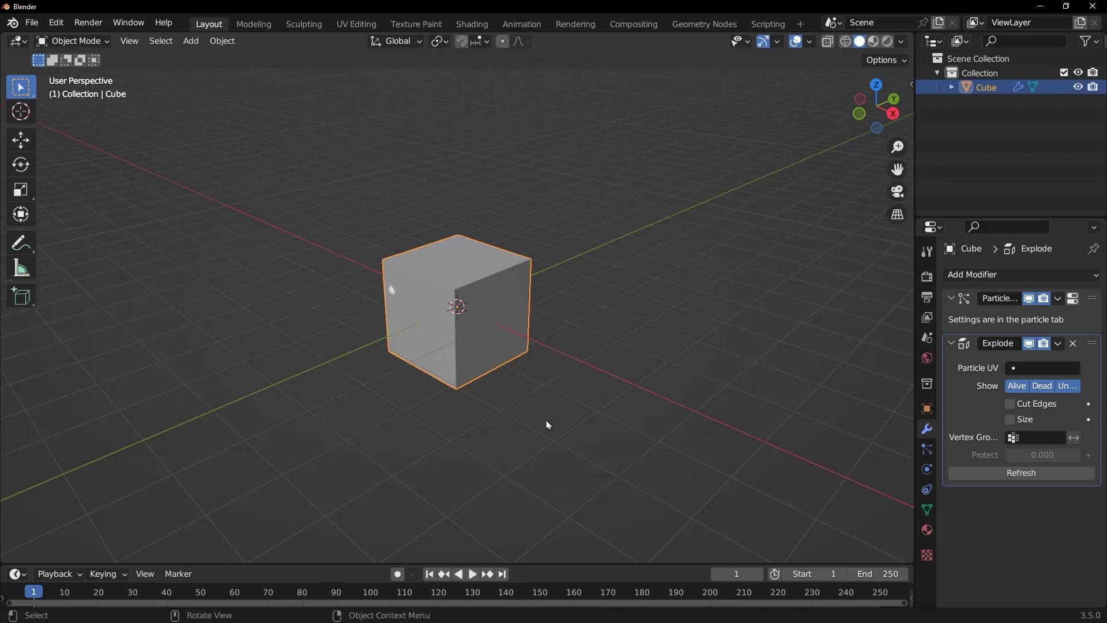
pyautogui.press('space')
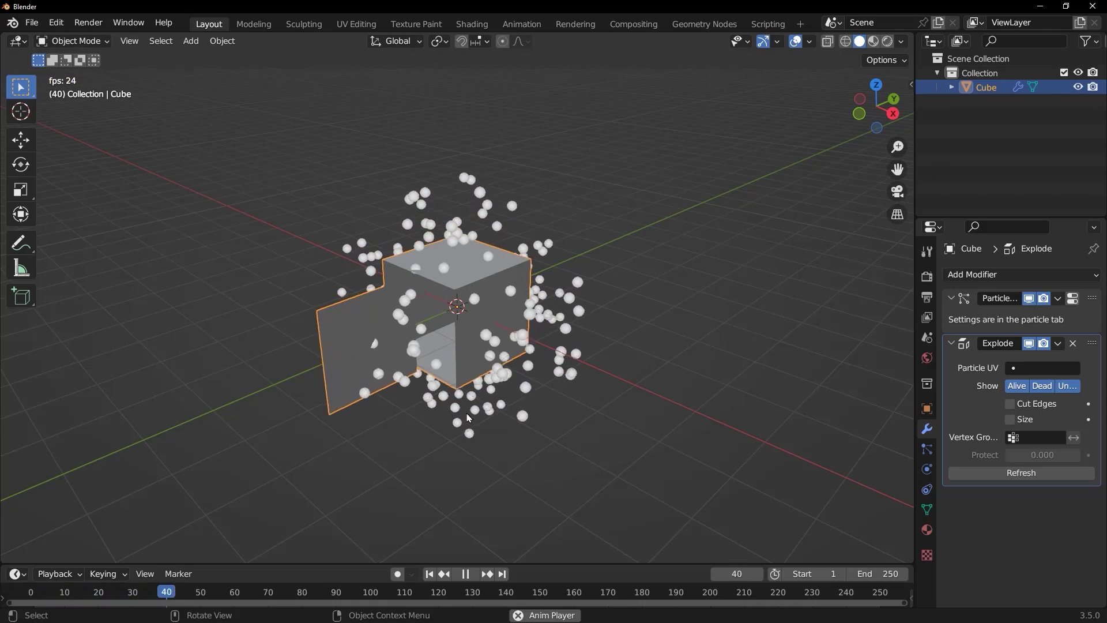
pyautogui.moveTo(468, 418); pyautogui.dragTo(466, 394, button='middle')
pyautogui.press('space')
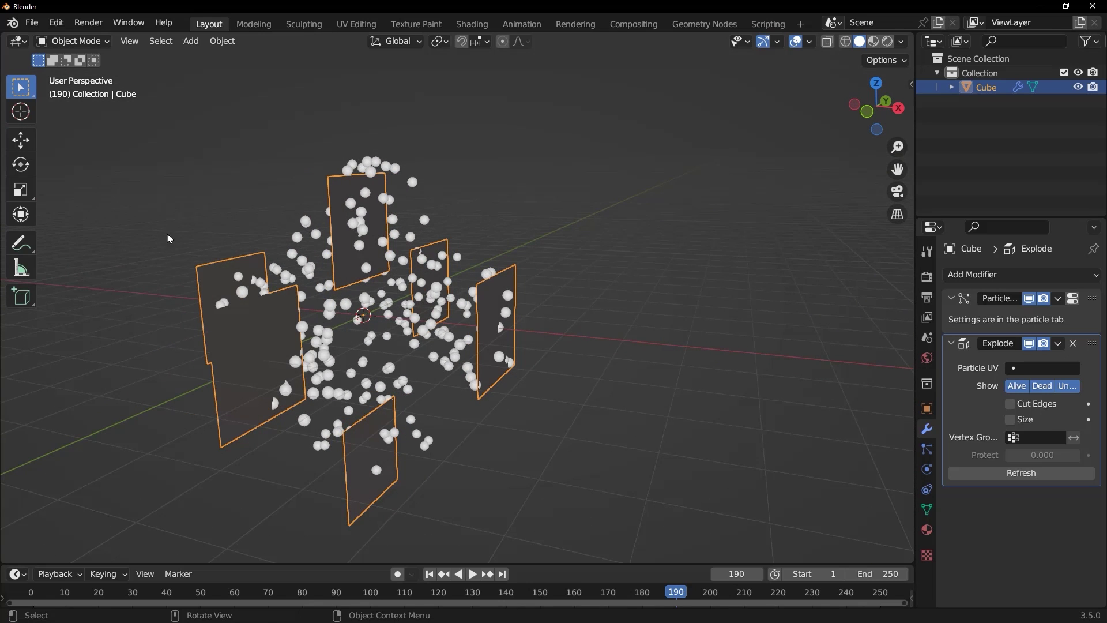
# Subdivide the whole cube mesh once in Edit Mode and return to Object Mode
pyautogui.click(87, 42)
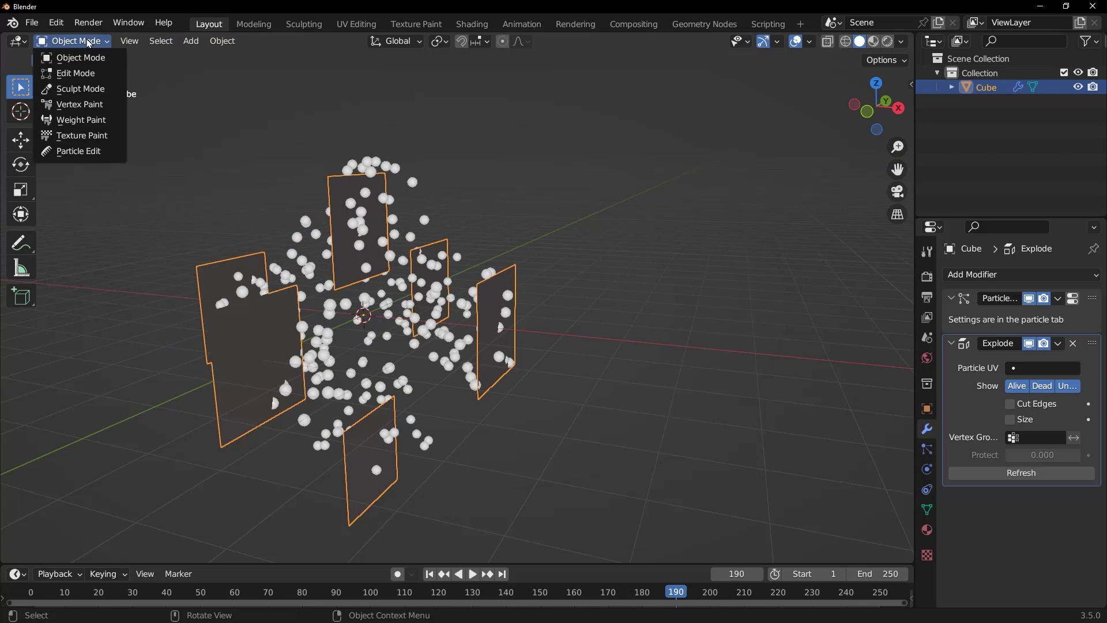
pyautogui.click(107, 74)
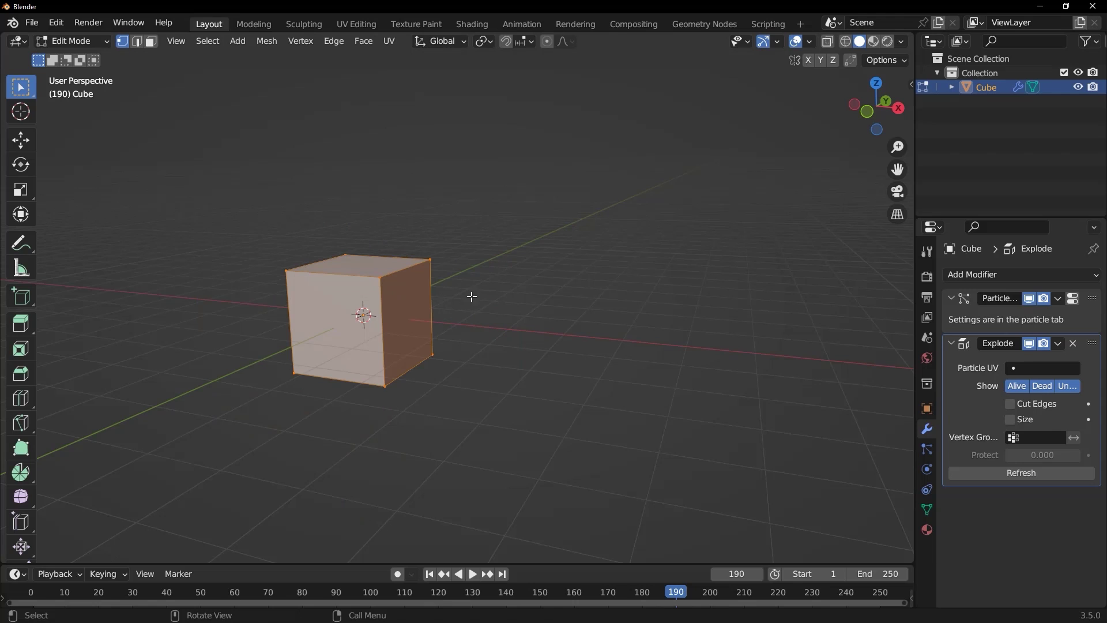
pyautogui.rightClick(358, 269)
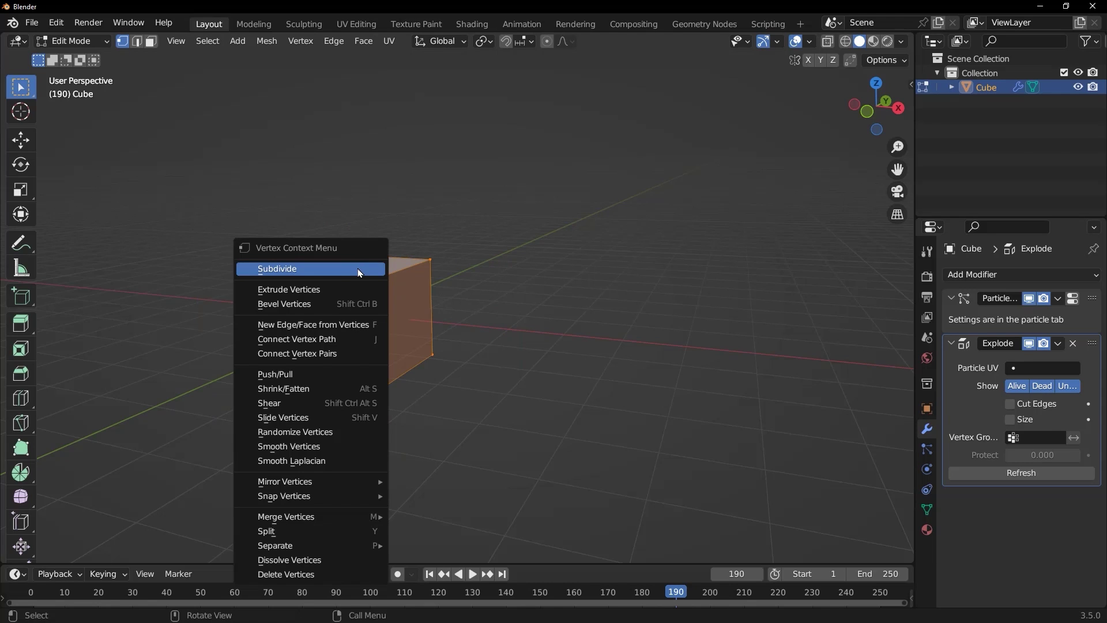
pyautogui.click(303, 273)
pyautogui.scroll(3, 388, 318)
pyautogui.keyDown('shift'); pyautogui.moveTo(384, 336); pyautogui.dragTo(574, 322, button='middle'); pyautogui.keyUp('shift')
pyautogui.press('Tab')
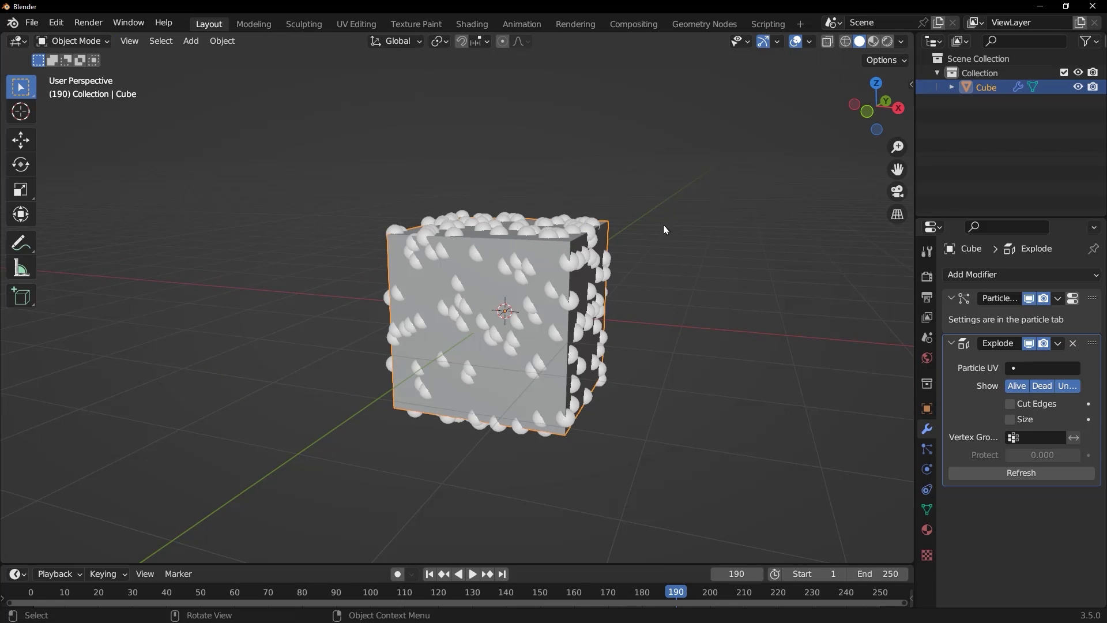
# Replay the explosion from the first frame to examine the fragments of the subdivided cube
pyautogui.click(428, 574)
pyautogui.press('space')
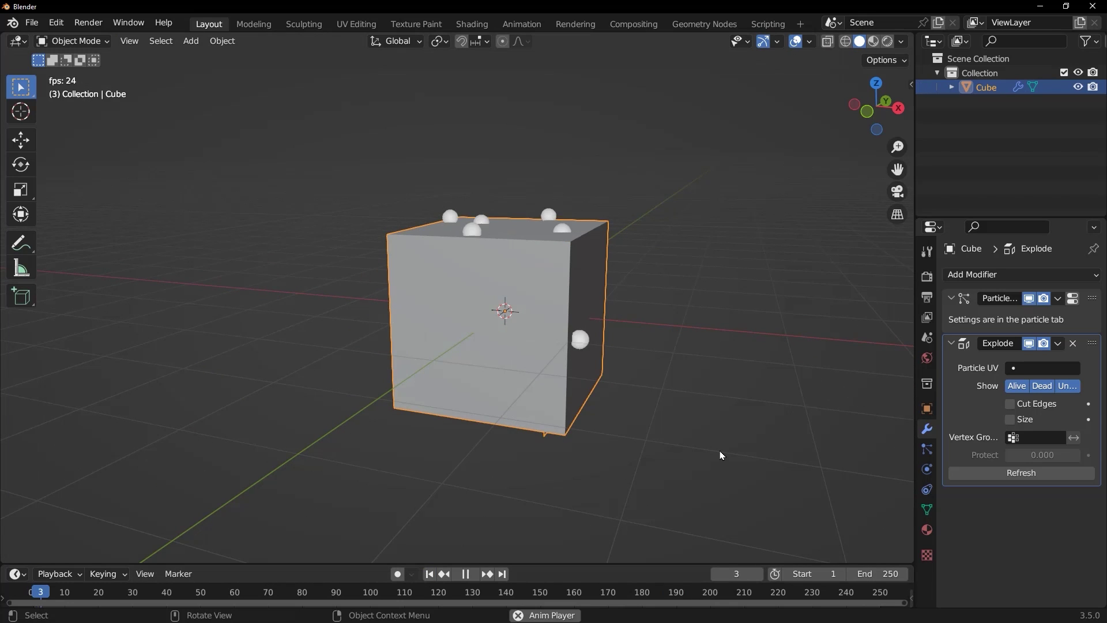
pyautogui.moveTo(722, 454); pyautogui.dragTo(574, 431, button='middle')
pyautogui.press('space')
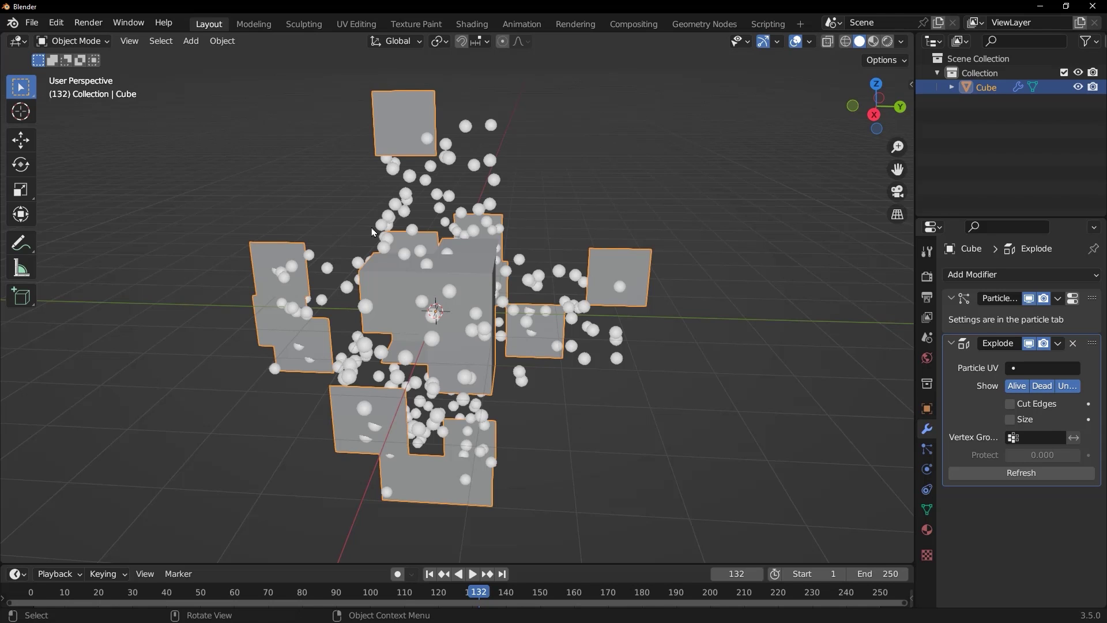
# Subdivide the whole cube mesh a second time and return to Object Mode
pyautogui.press('Tab')
pyautogui.rightClick(474, 290)
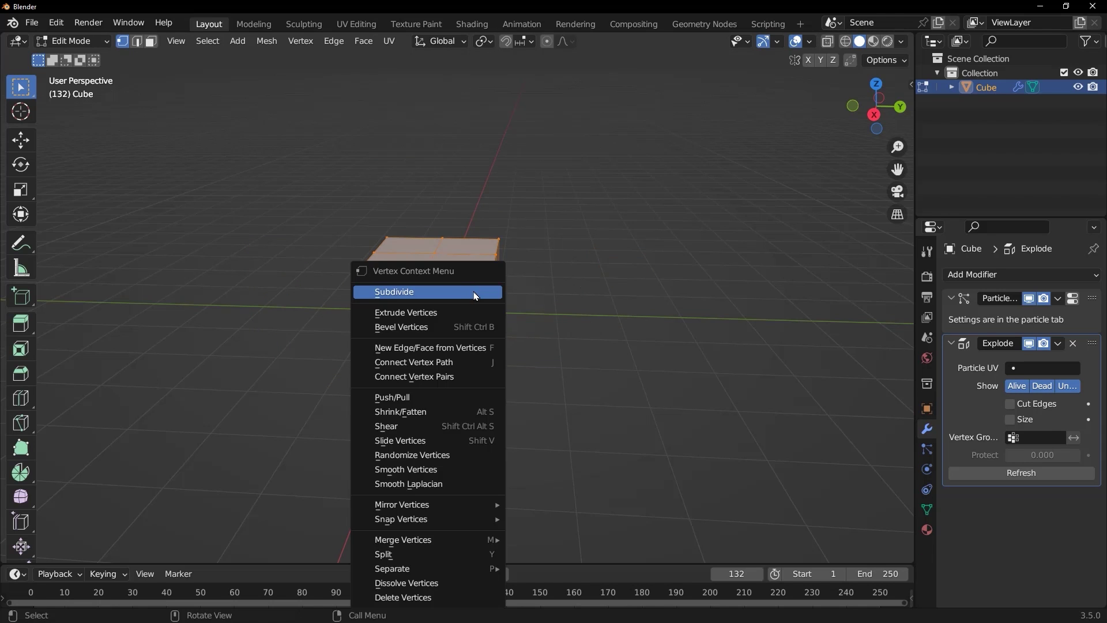
pyautogui.click(468, 294)
pyautogui.press('Tab')
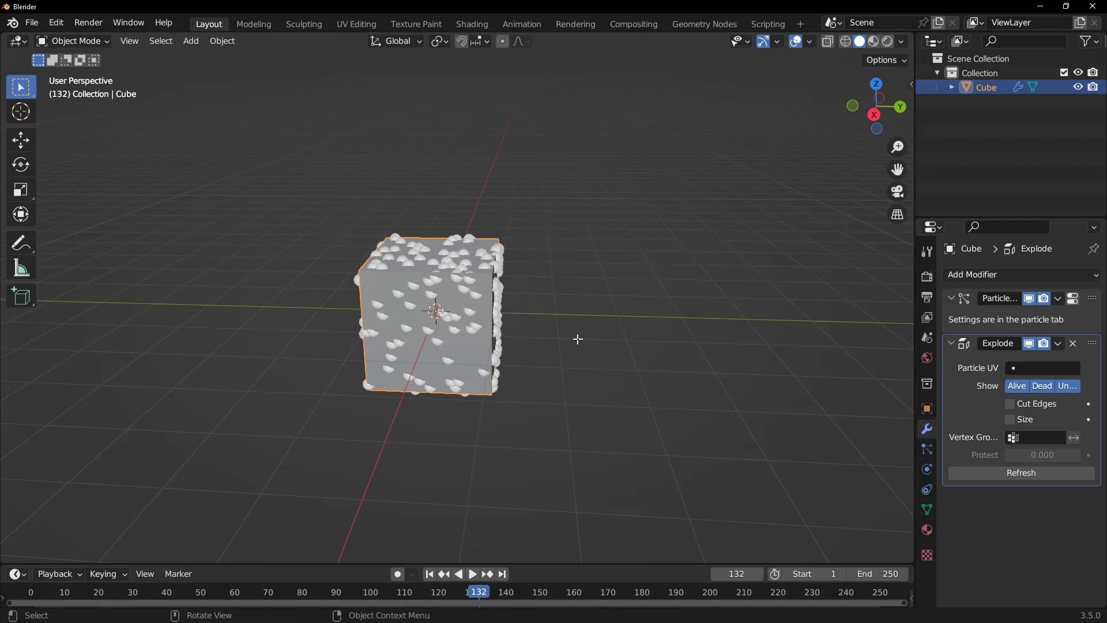
# Play the animation from the first frame to examine the fragments after the second subdivision
pyautogui.click(429, 574)
pyautogui.press('space')
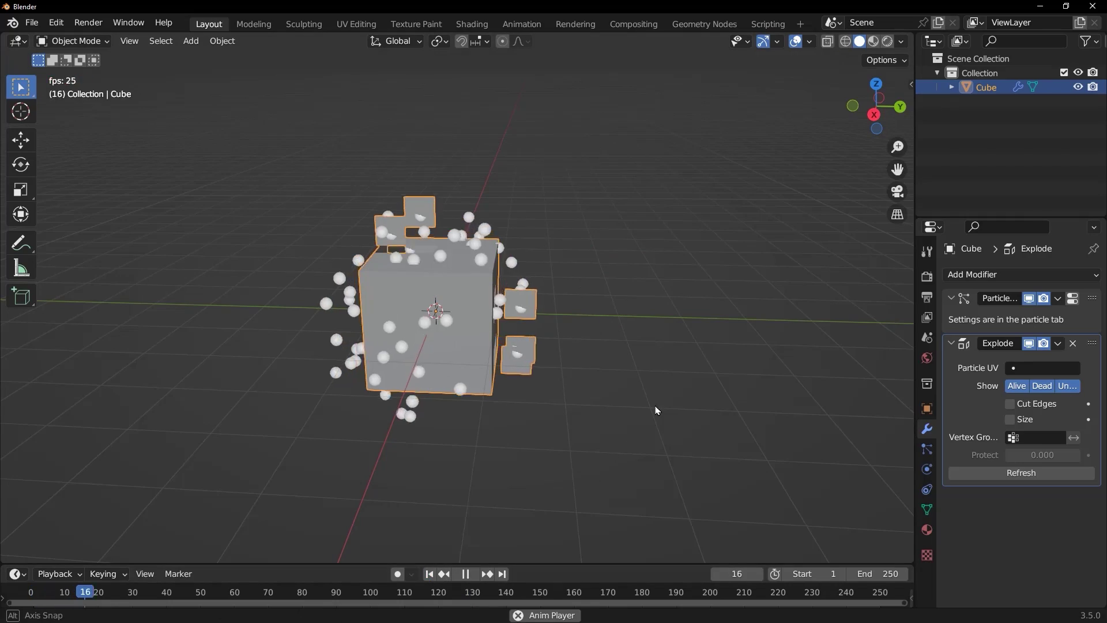
pyautogui.moveTo(655, 408); pyautogui.dragTo(635, 396, button='middle')
pyautogui.press('space')
# Subdivide the whole cube mesh a third time and return to Object Mode
pyautogui.press('Tab')
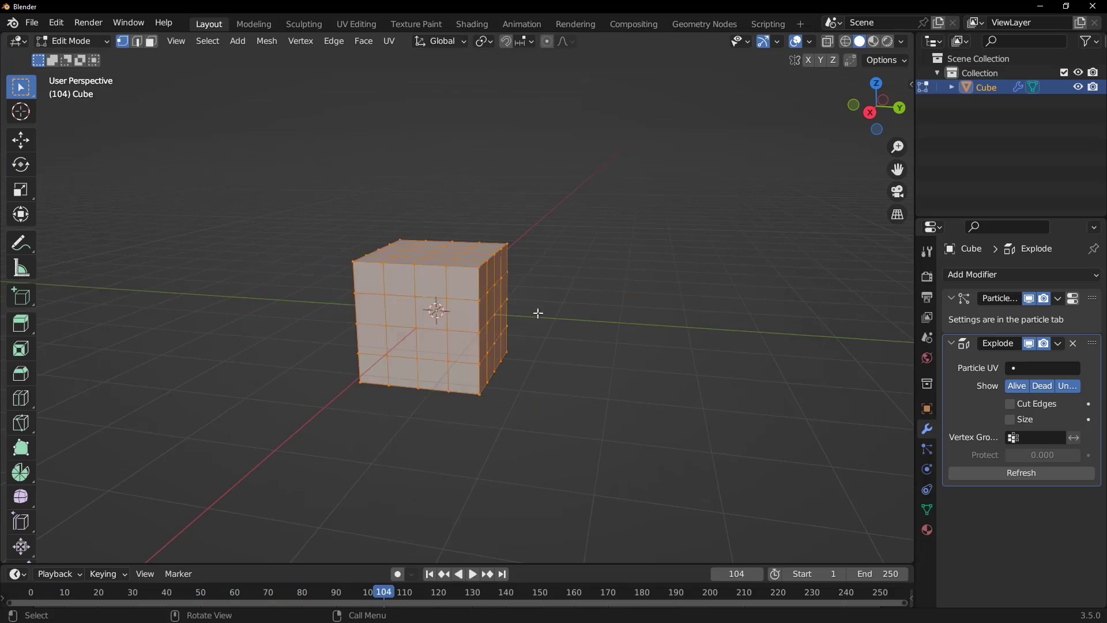
pyautogui.rightClick(481, 295)
pyautogui.click(481, 295)
pyautogui.press('Tab')
# Play and pause the explosion repeatedly, examining the small fragments and particles from several angles
pyautogui.press('space')
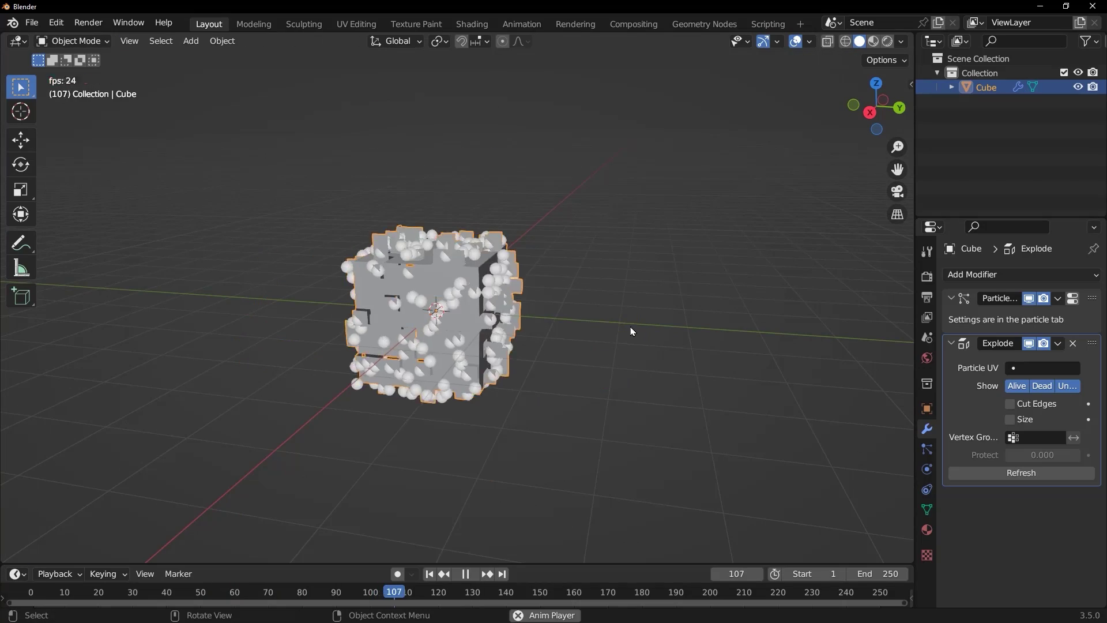
pyautogui.moveTo(631, 329); pyautogui.dragTo(515, 345, button='middle')
pyautogui.press('space')
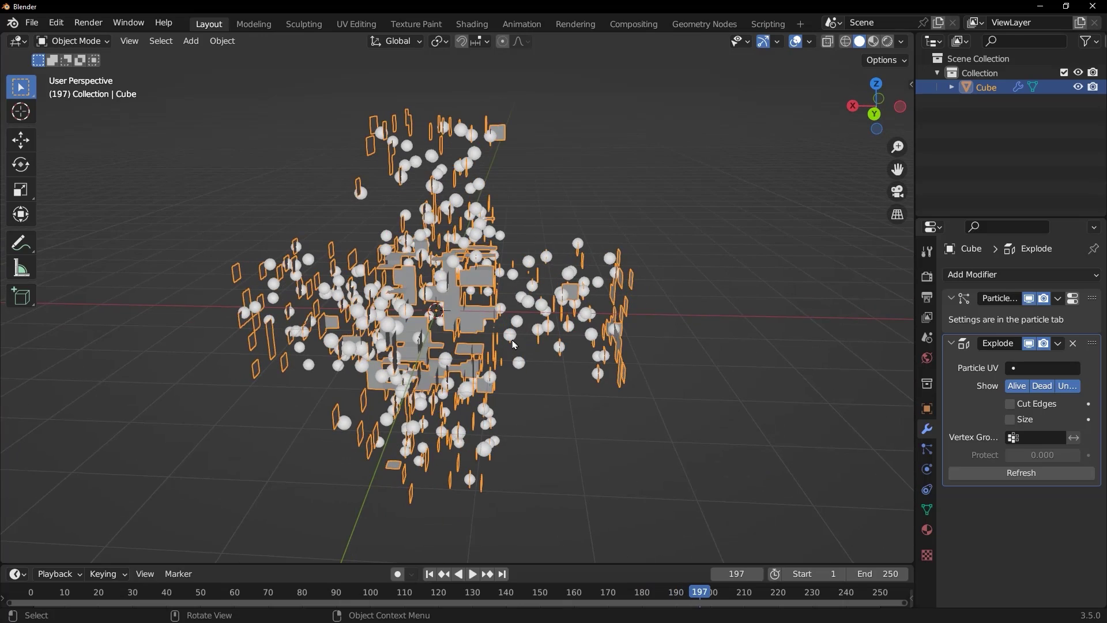
pyautogui.moveTo(515, 345)
pyautogui.mouseDown(button='middle')
pyautogui.moveTo(673, 330)
pyautogui.moveTo(506, 351)
pyautogui.mouseUp(button='middle')
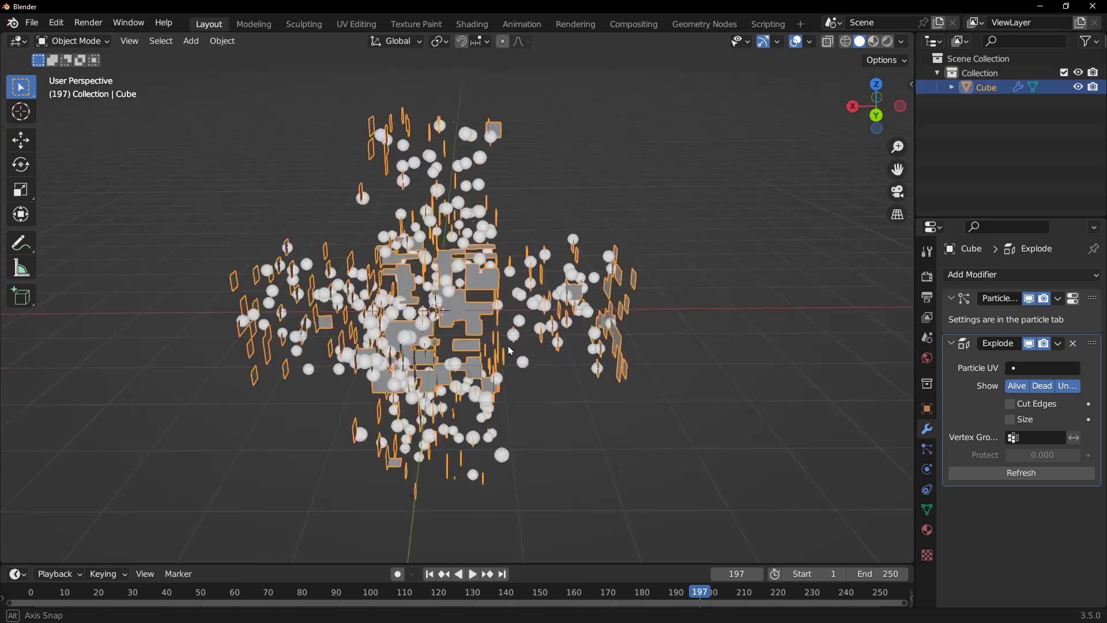
pyautogui.press('space')
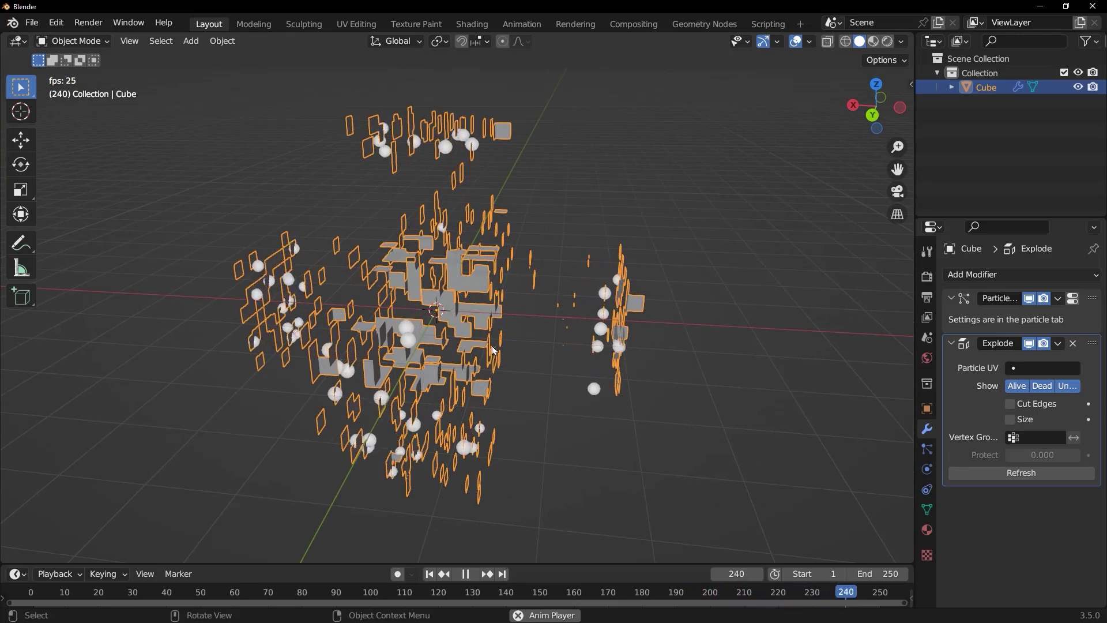
pyautogui.press('space')
pyautogui.moveTo(506, 350); pyautogui.dragTo(485, 334, button='middle')
pyautogui.press('space')
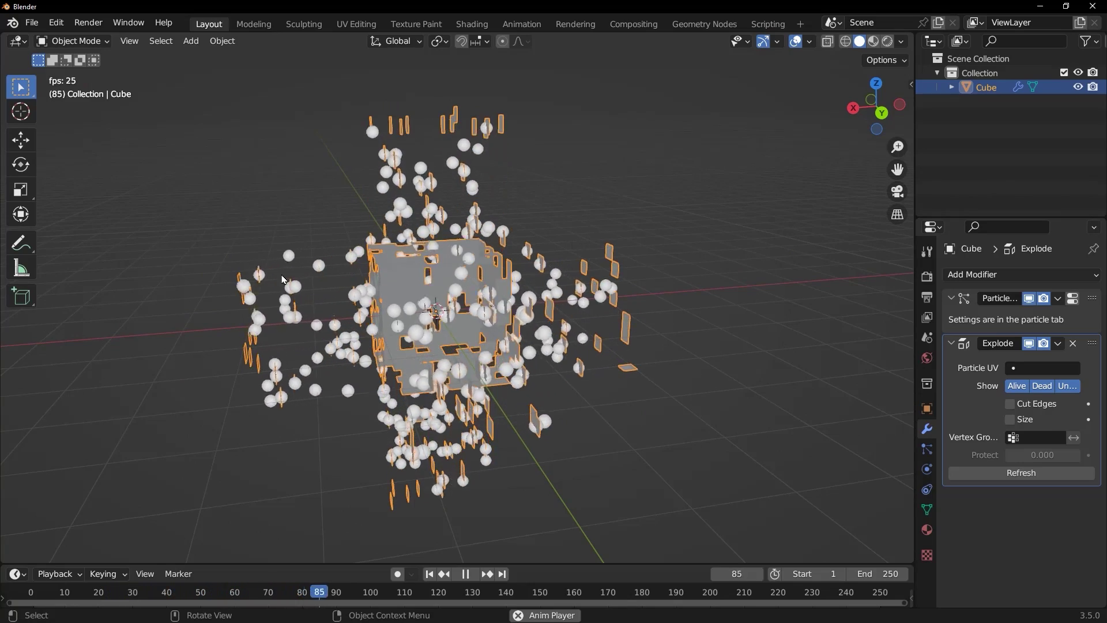
pyautogui.press('space')
pyautogui.moveTo(301, 318); pyautogui.dragTo(266, 297, button='middle')
pyautogui.press('space')
pyautogui.press('space')
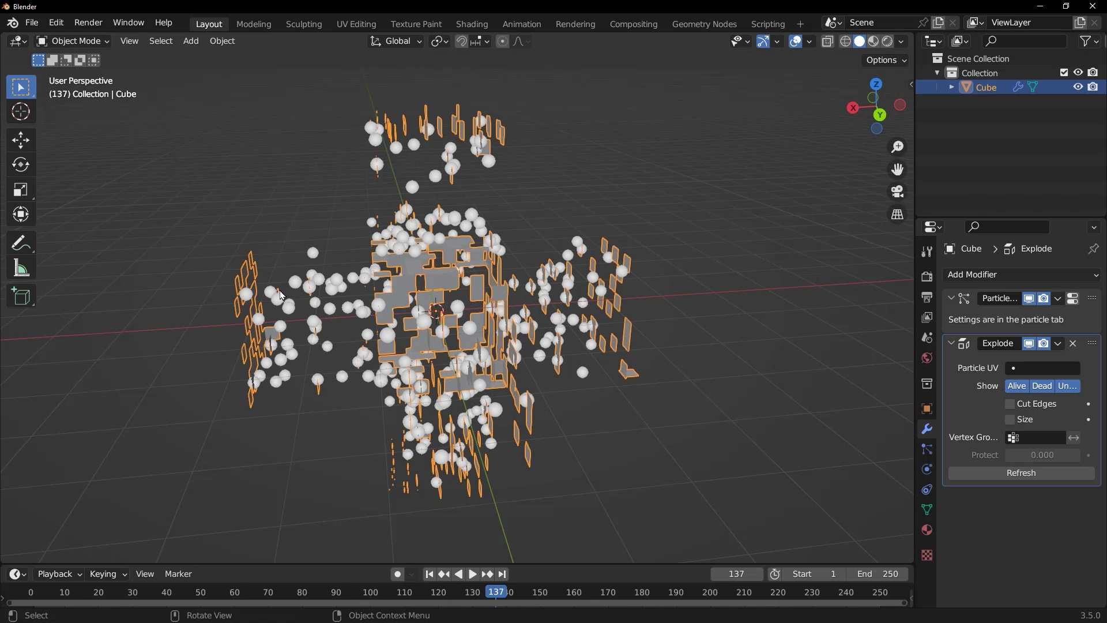
pyautogui.press('space')
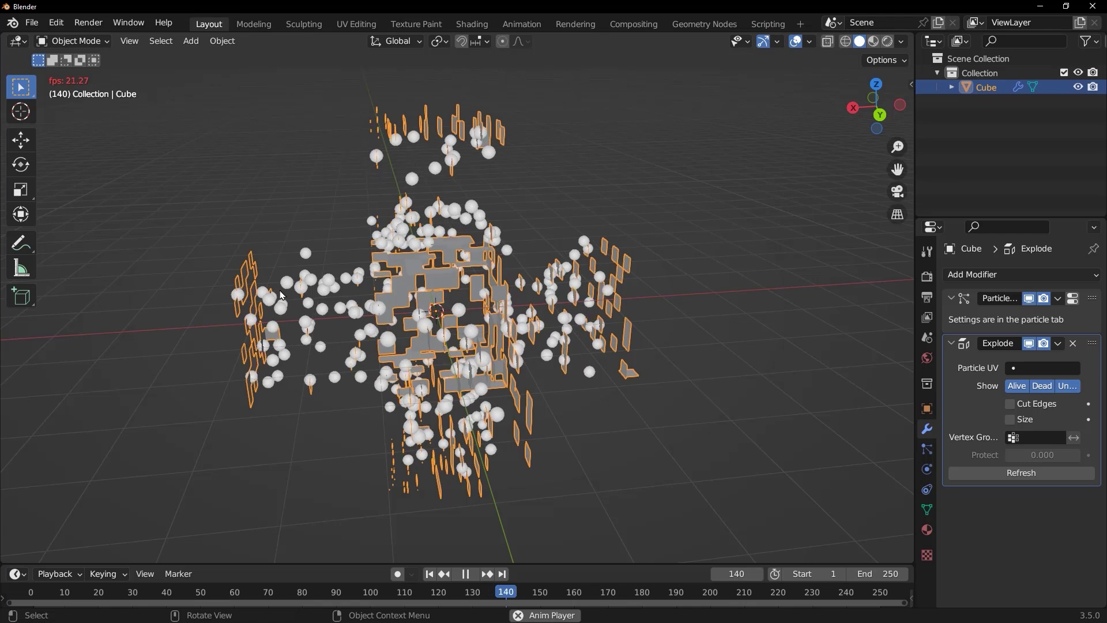
pyautogui.press('space')
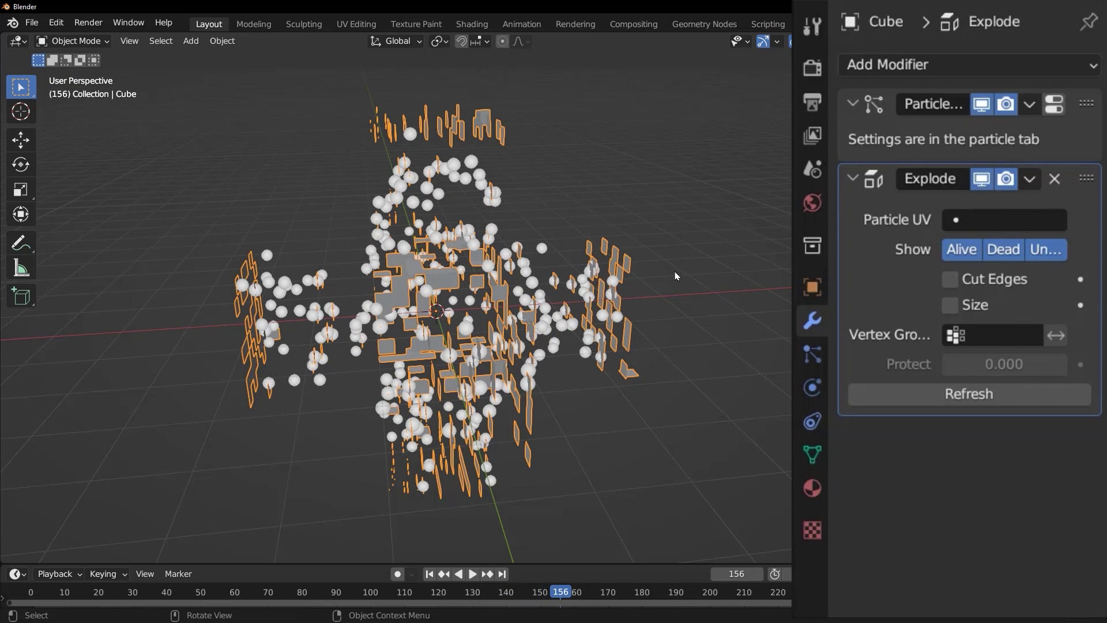
# Open the cube's particle system settings and play the explosion from an earlier frame around 50
pyautogui.click(812, 355)
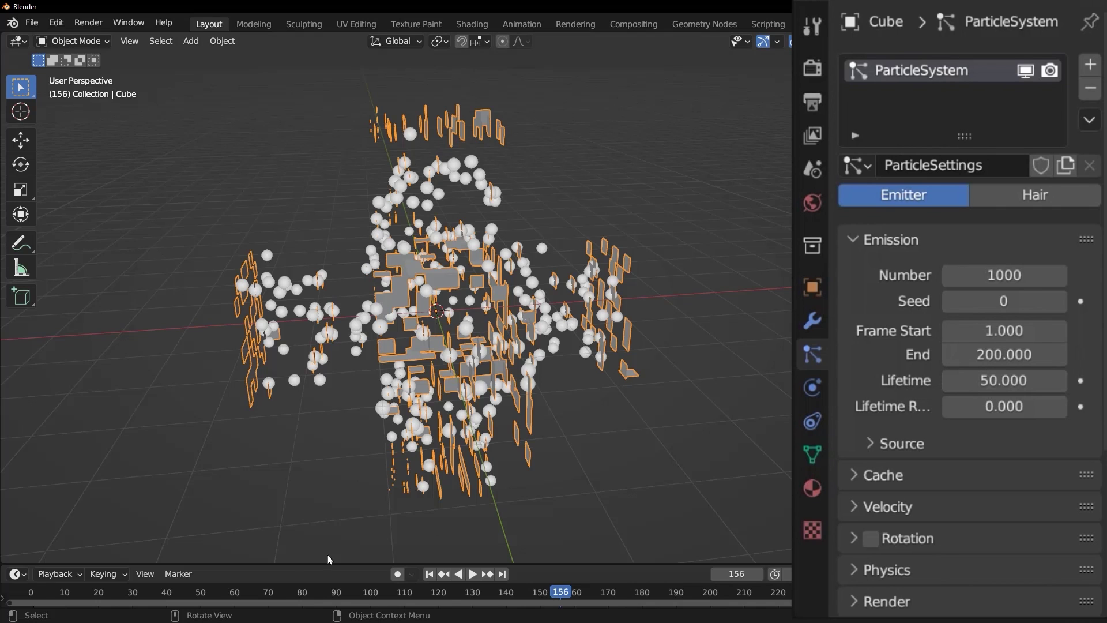
pyautogui.click(188, 591)
pyautogui.press('space')
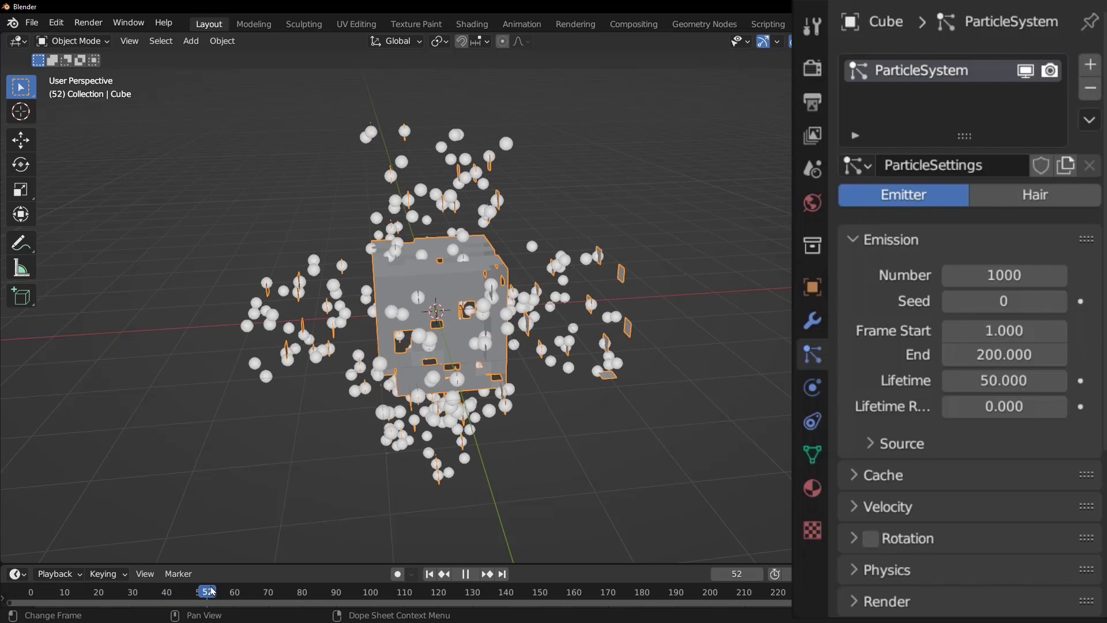
# Pause the playback and set the particle lifetime to 250 frames
pyautogui.press('space')
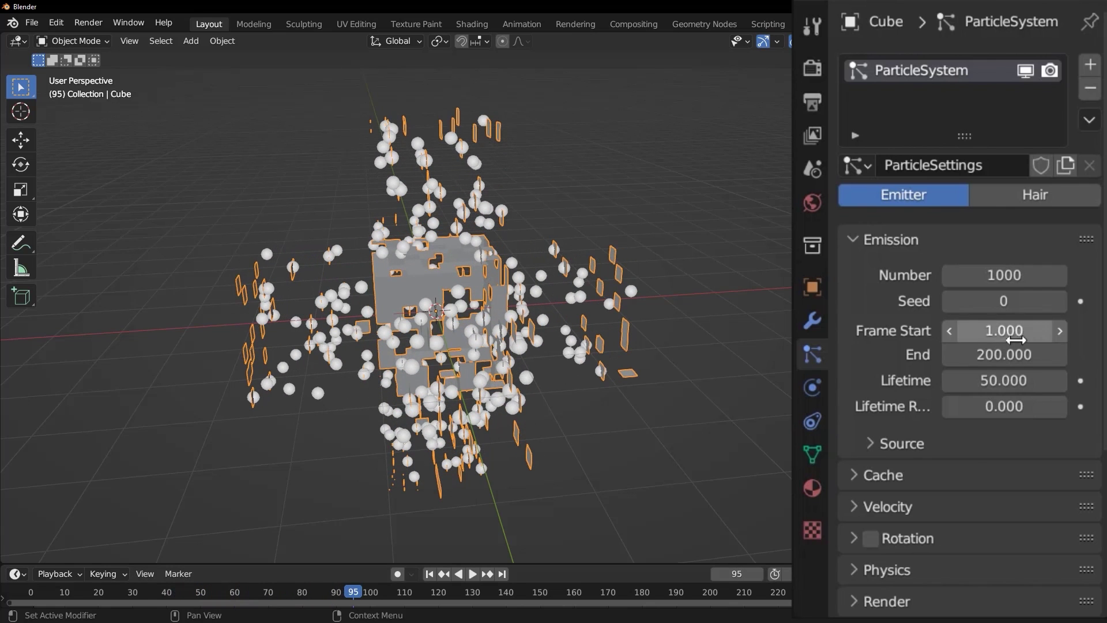
pyautogui.click(1004, 380)
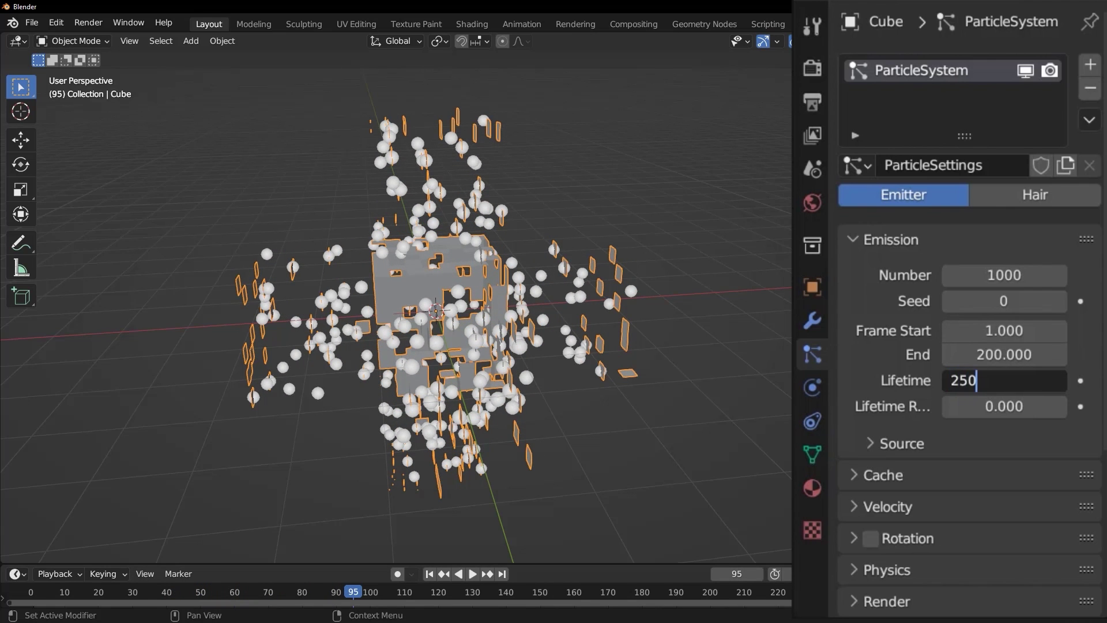
pyautogui.press('Return')
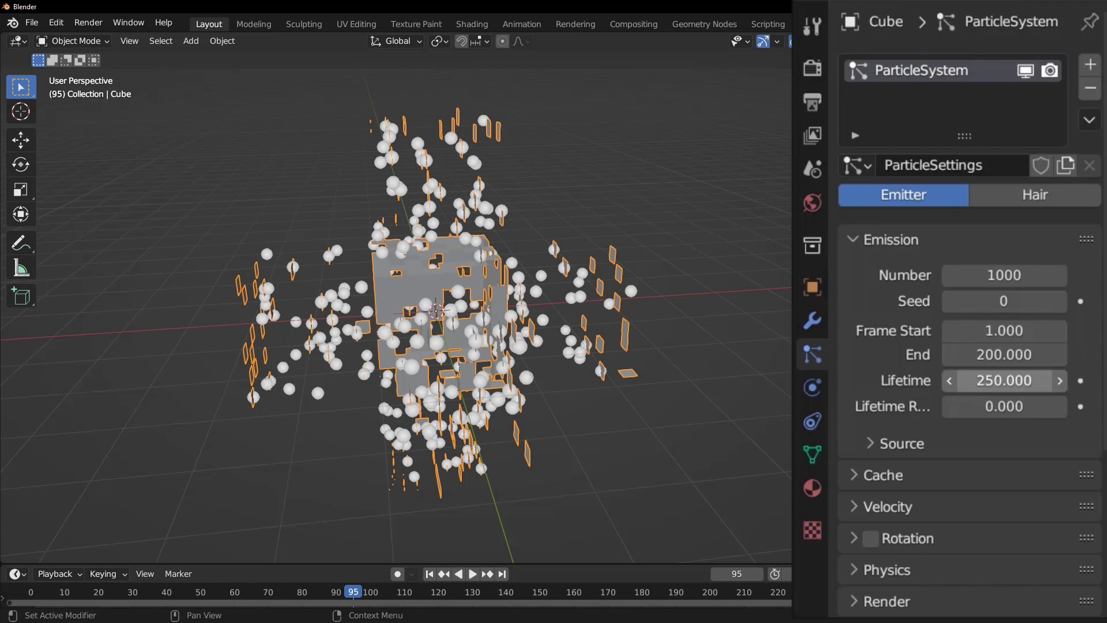
# Play the explosion from the first frame and examine the long-lived fragments and particles from another angle
pyautogui.click(430, 572)
pyautogui.press('space')
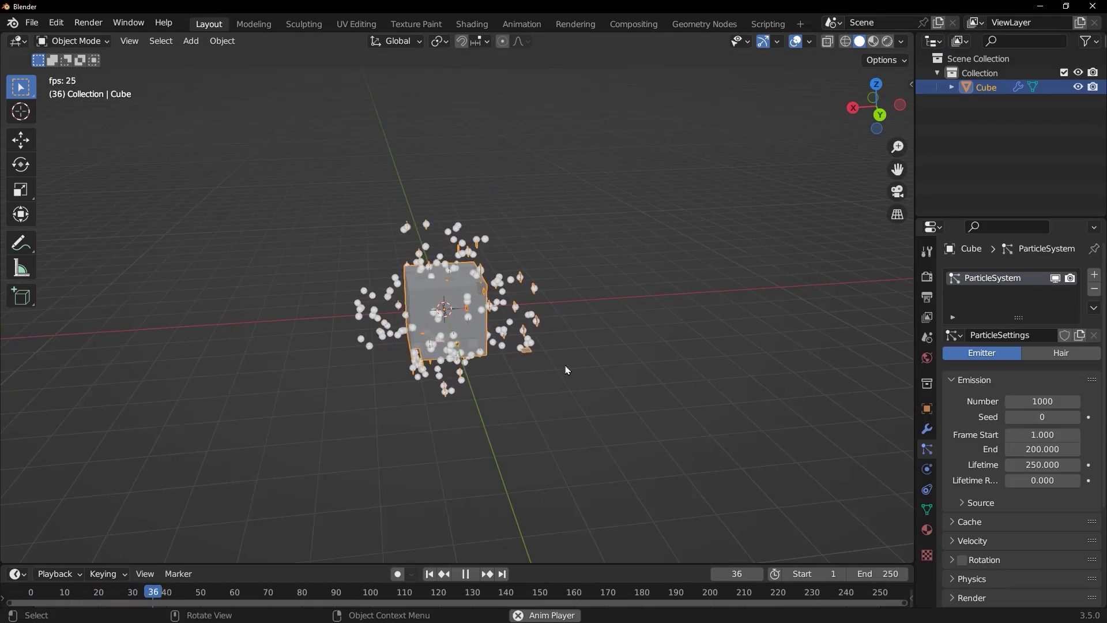
pyautogui.moveTo(588, 374); pyautogui.dragTo(462, 346, button='middle')
pyautogui.press('space')
pyautogui.scroll(5, 462, 344)
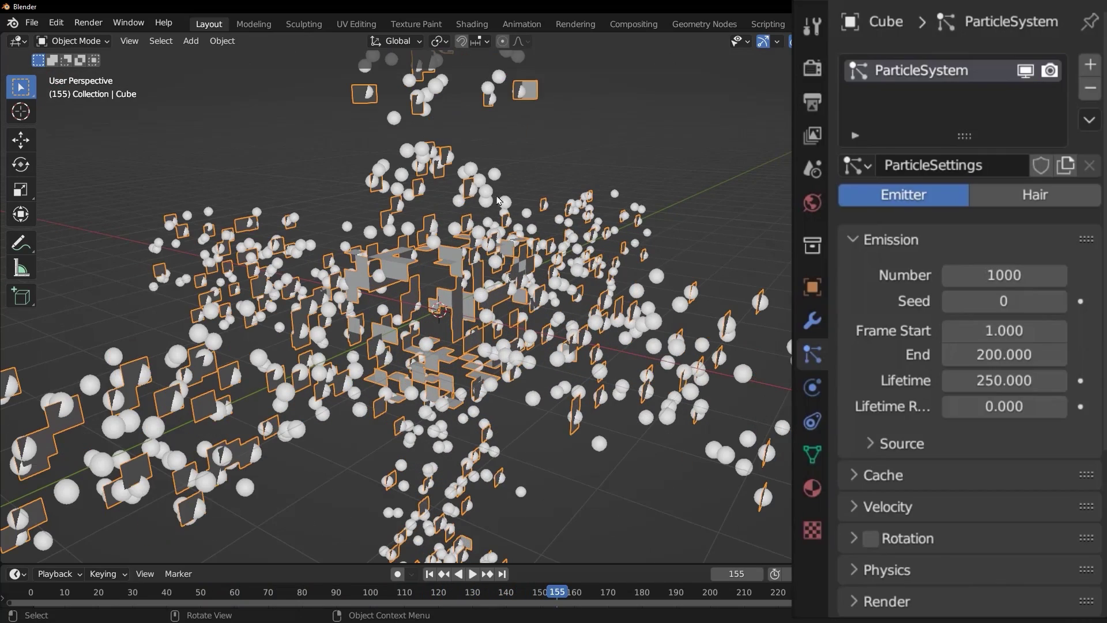
# Hide the particle spheres by setting the particle system's Render As option to None
pyautogui.click(841, 240)
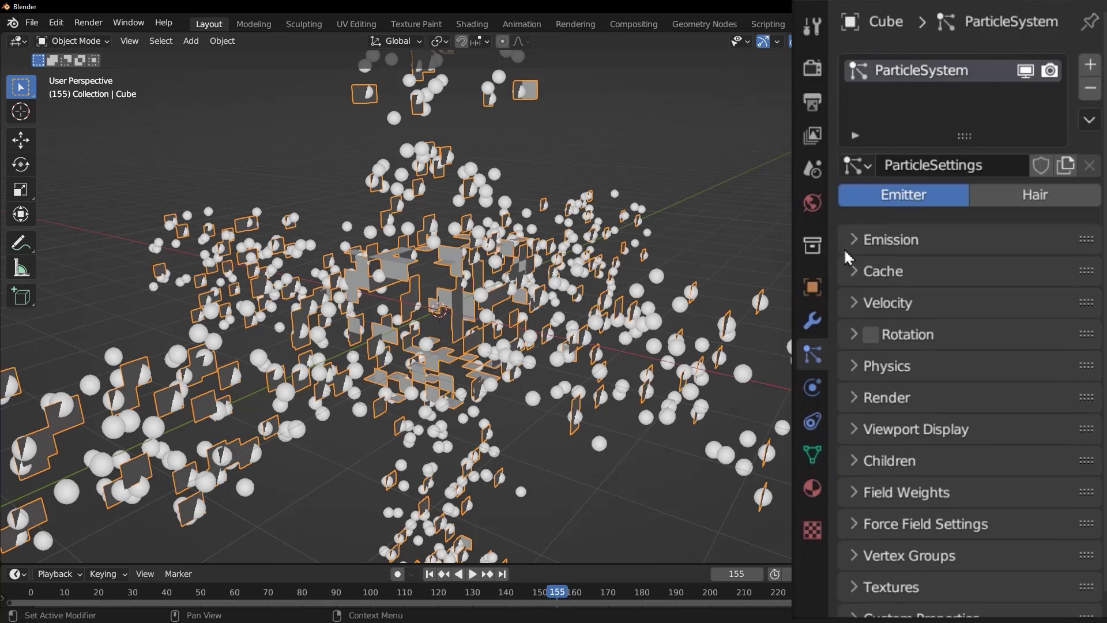
pyautogui.click(855, 397)
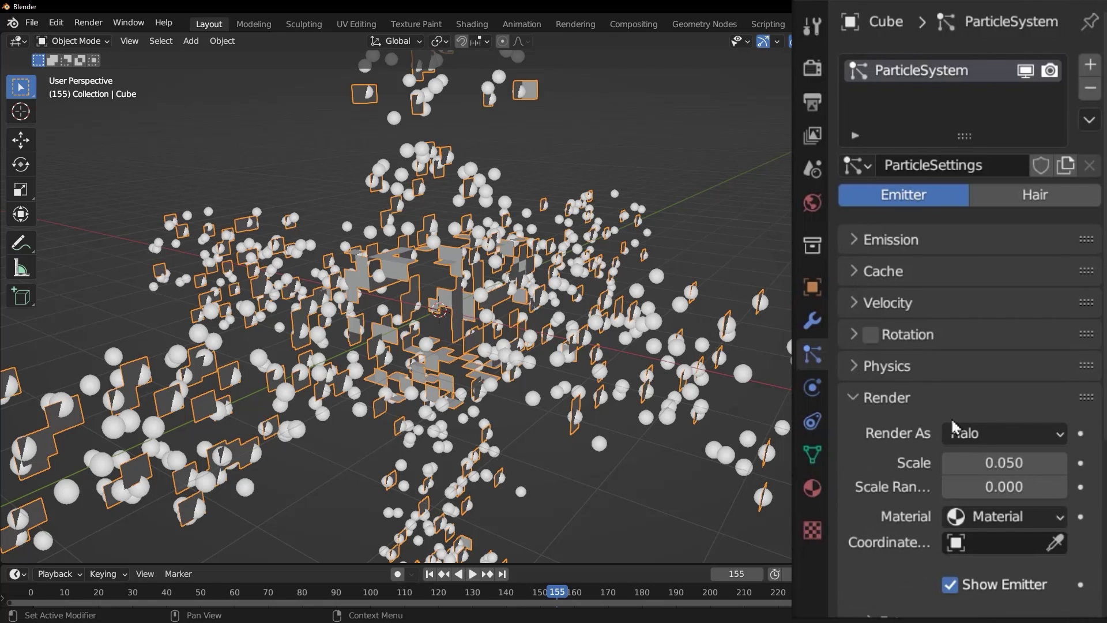
pyautogui.click(995, 434)
pyautogui.click(975, 433)
pyautogui.click(978, 433)
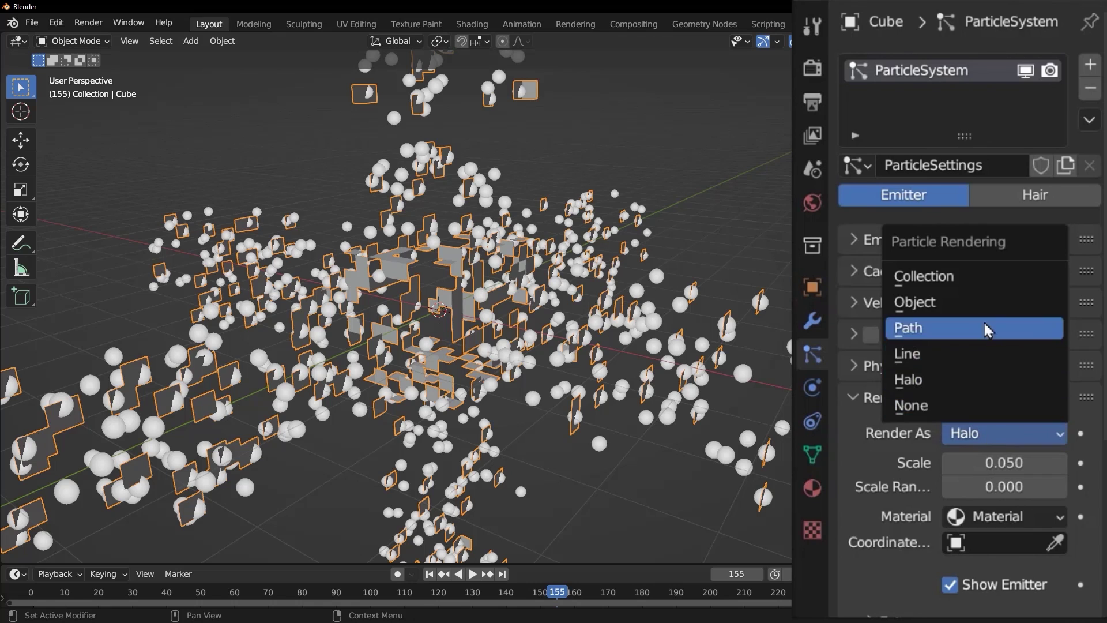
pyautogui.click(963, 405)
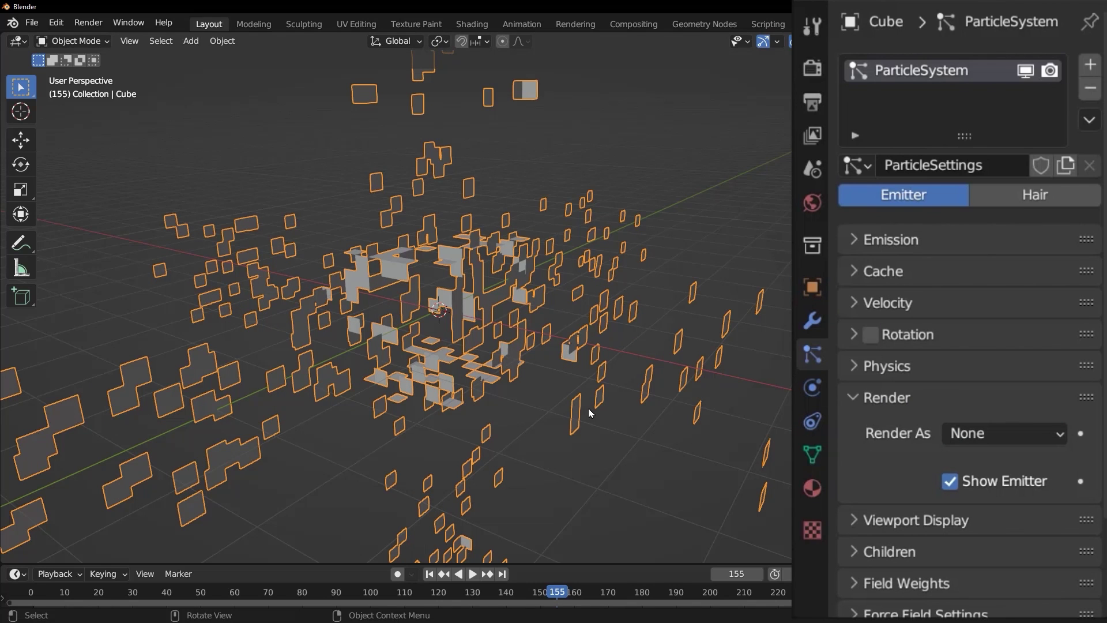
# Play the explosion from the first frame to examine the cube fragments without particle spheres
pyautogui.click(429, 574)
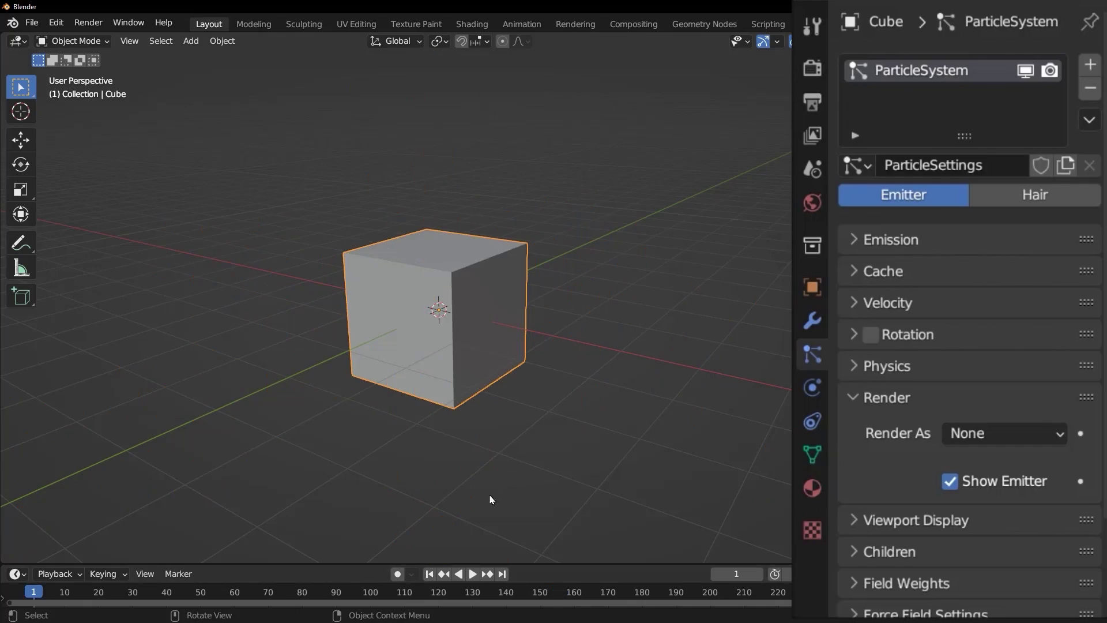
pyautogui.press('space')
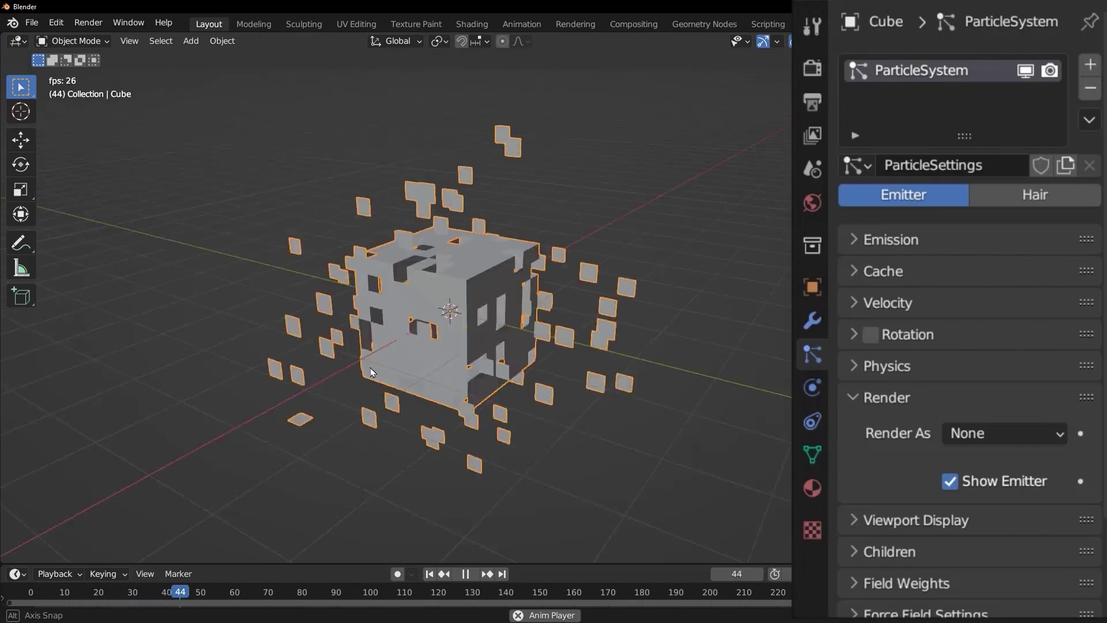
pyautogui.moveTo(370, 368); pyautogui.dragTo(587, 333, button='middle')
pyautogui.press('space')
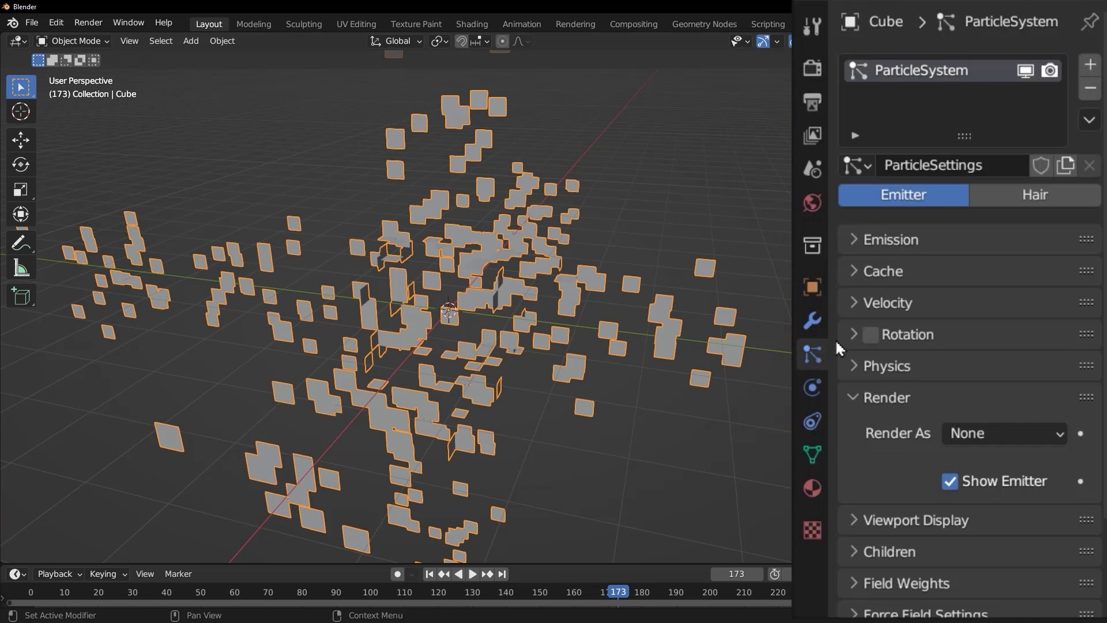
# Enable particle Rotation and replay the explosion from the first frame to check the fragments
pyautogui.click(871, 335)
pyautogui.click(429, 574)
pyautogui.press('space')
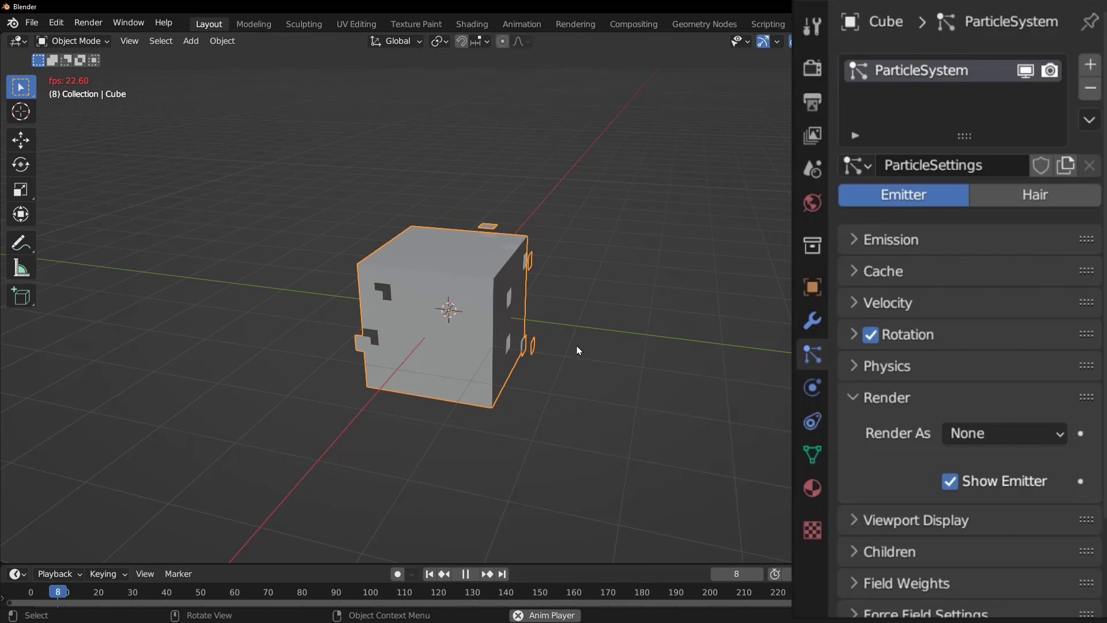
pyautogui.moveTo(424, 366); pyautogui.dragTo(374, 278, button='middle')
pyautogui.press('space')
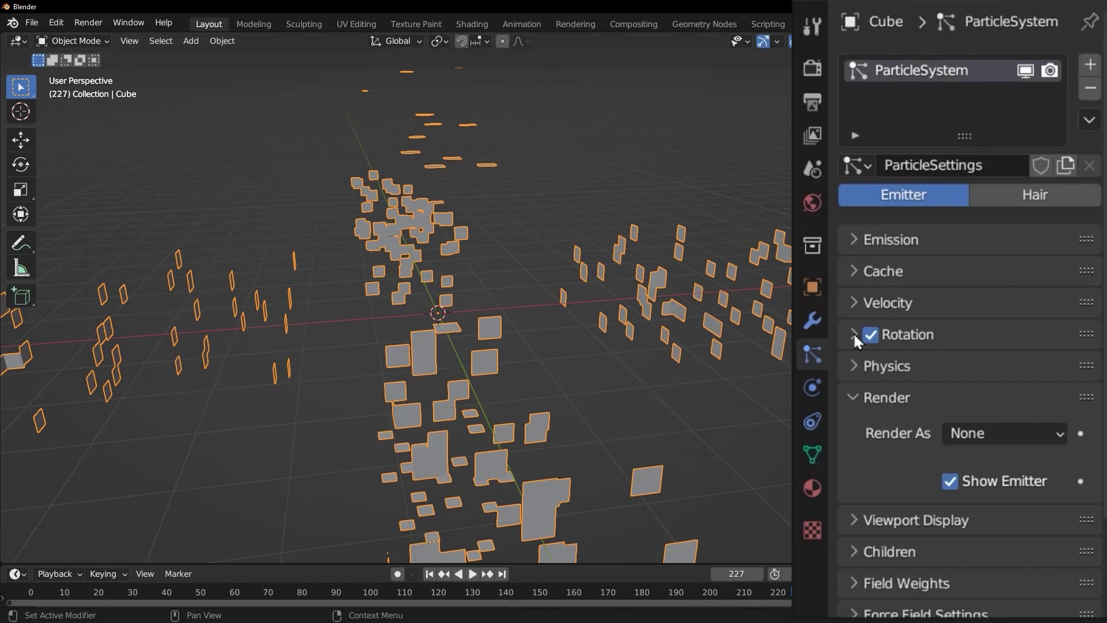
# Enable Dynamic particle rotation and replay the explosion from the first frame
pyautogui.click(853, 333)
pyautogui.scroll(-2, 895, 396)
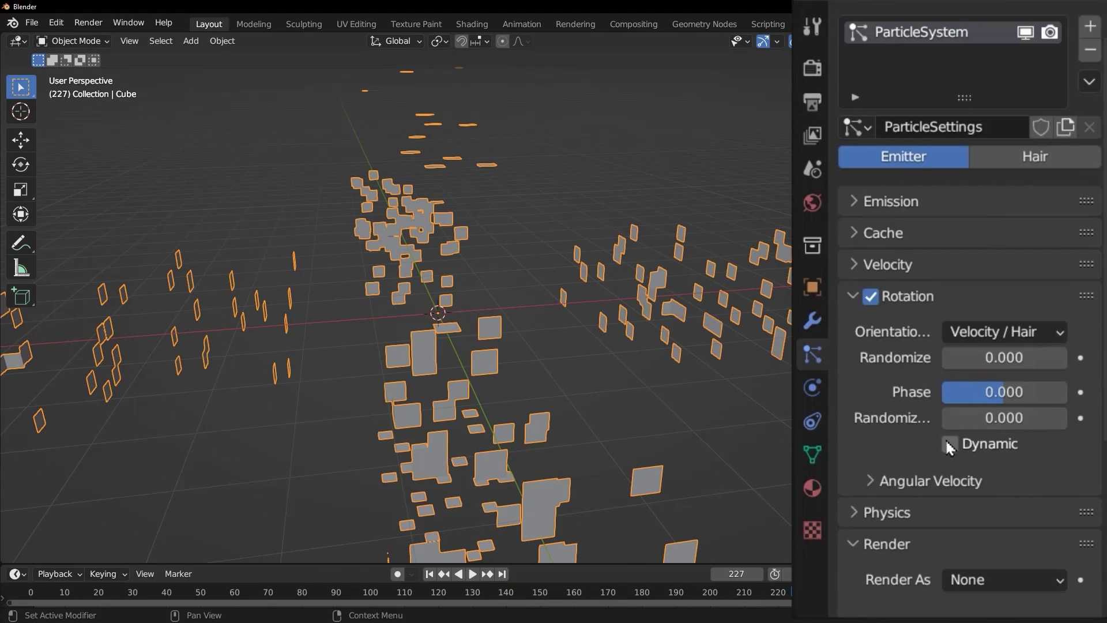
pyautogui.click(433, 570)
pyautogui.press('space')
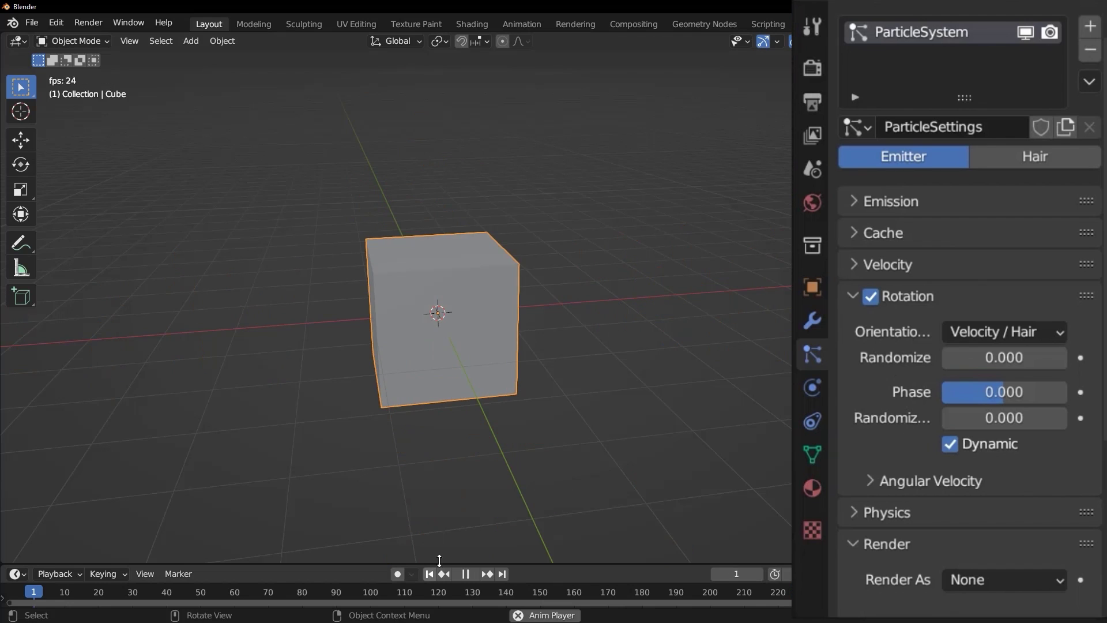
pyautogui.moveTo(586, 339); pyautogui.dragTo(418, 346, button='middle')
pyautogui.press('space')
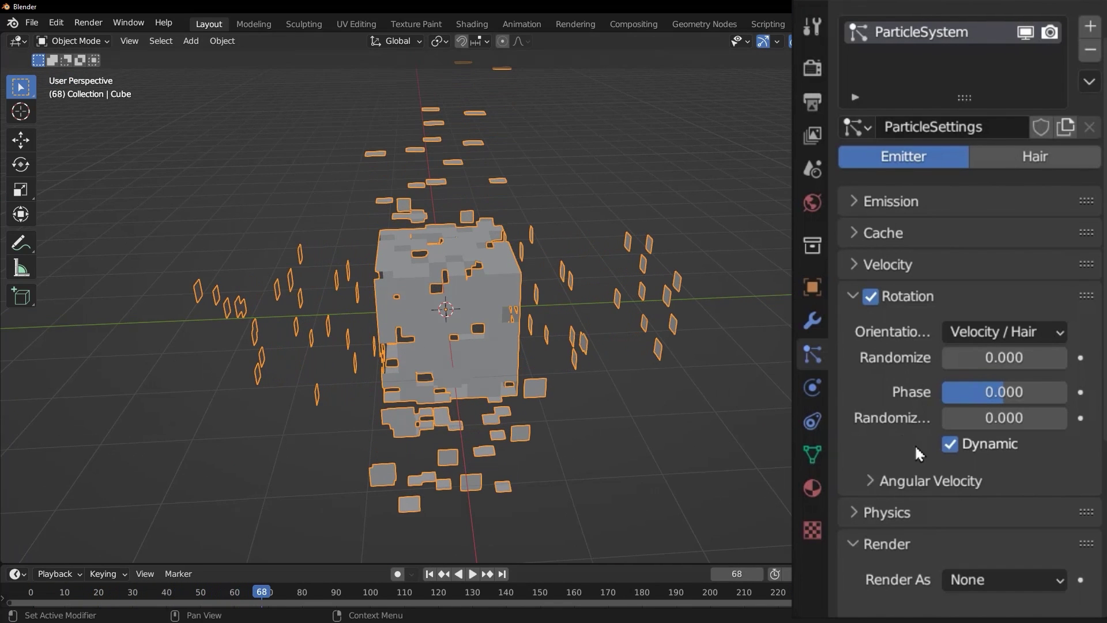
# Try an angular velocity amount of 2.6 along the Velocity axis and play the animation to view the spinning fragments
pyautogui.click(878, 482)
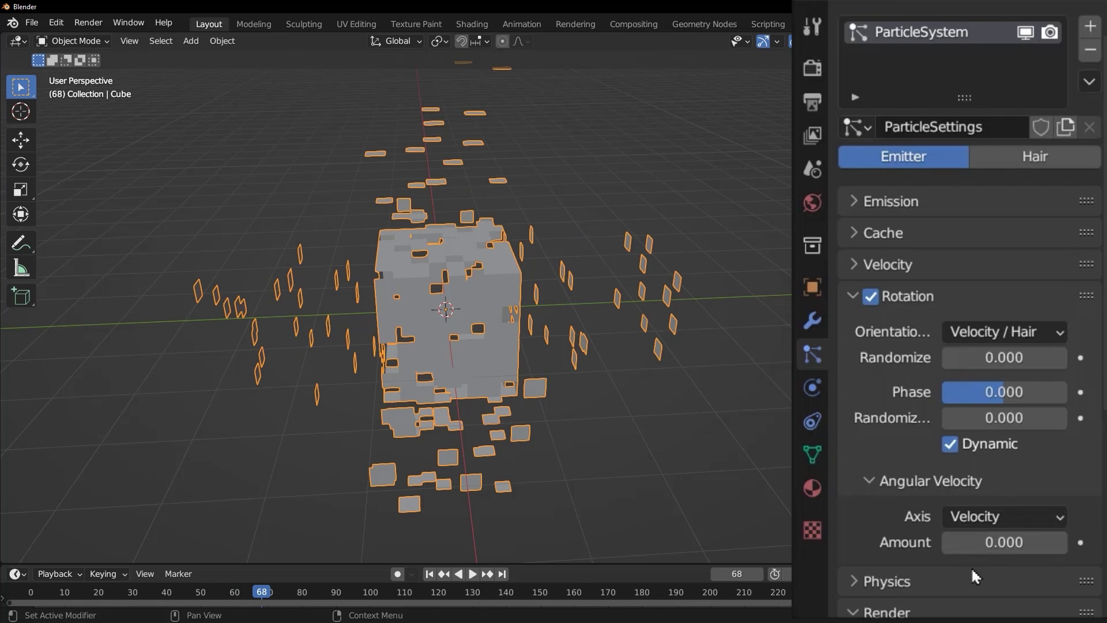
pyautogui.moveTo(984, 552); pyautogui.dragTo(1058, 553)
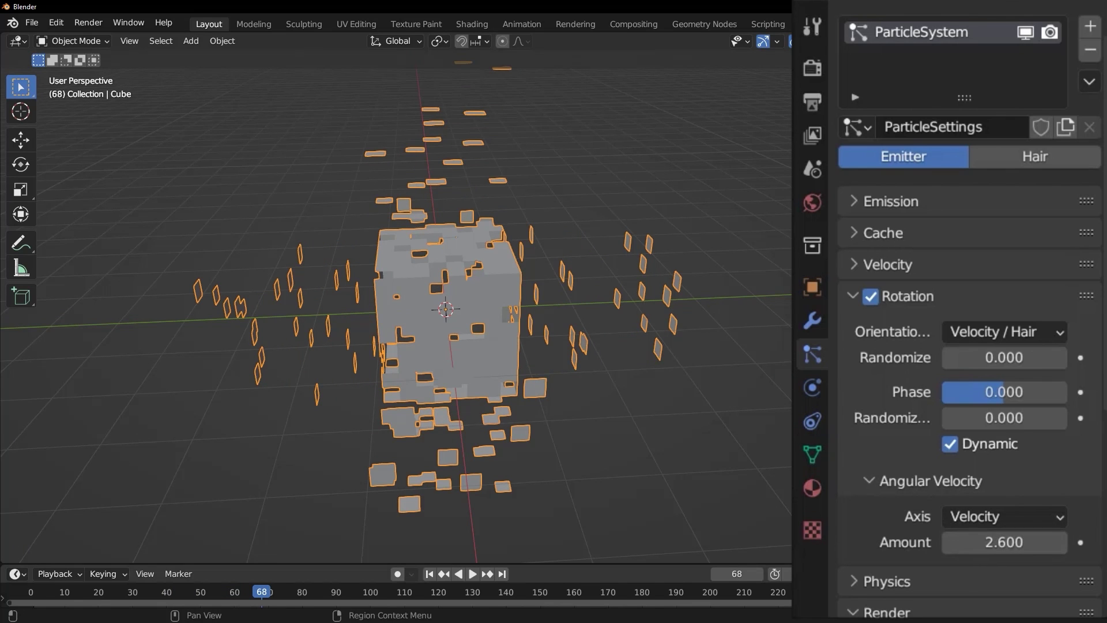
pyautogui.press('space')
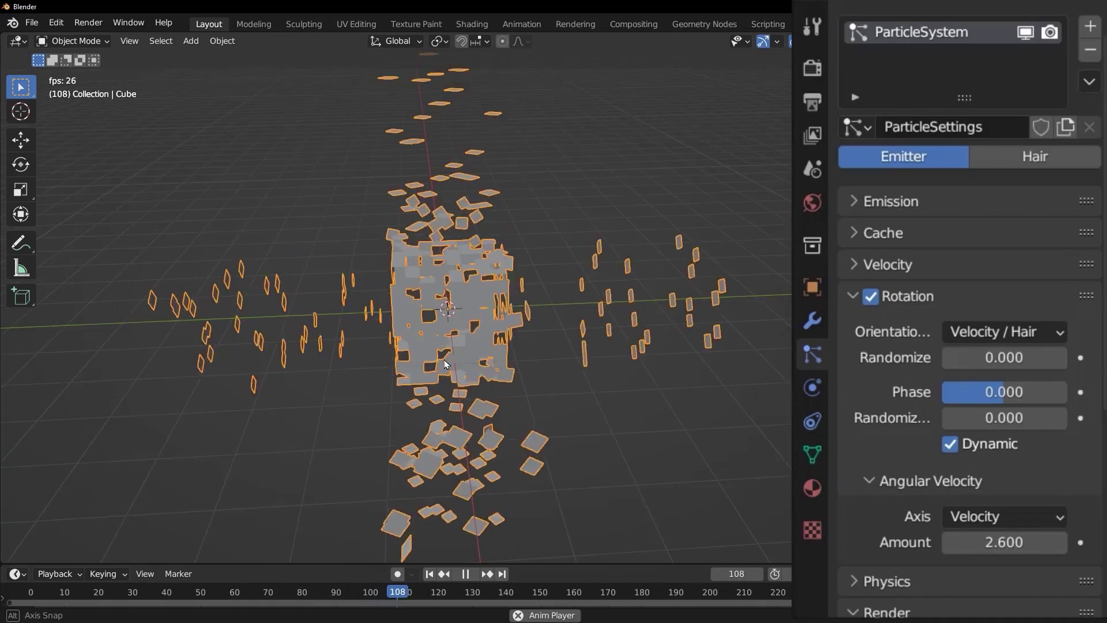
pyautogui.moveTo(492, 470); pyautogui.dragTo(311, 343, button='middle')
pyautogui.press('space')
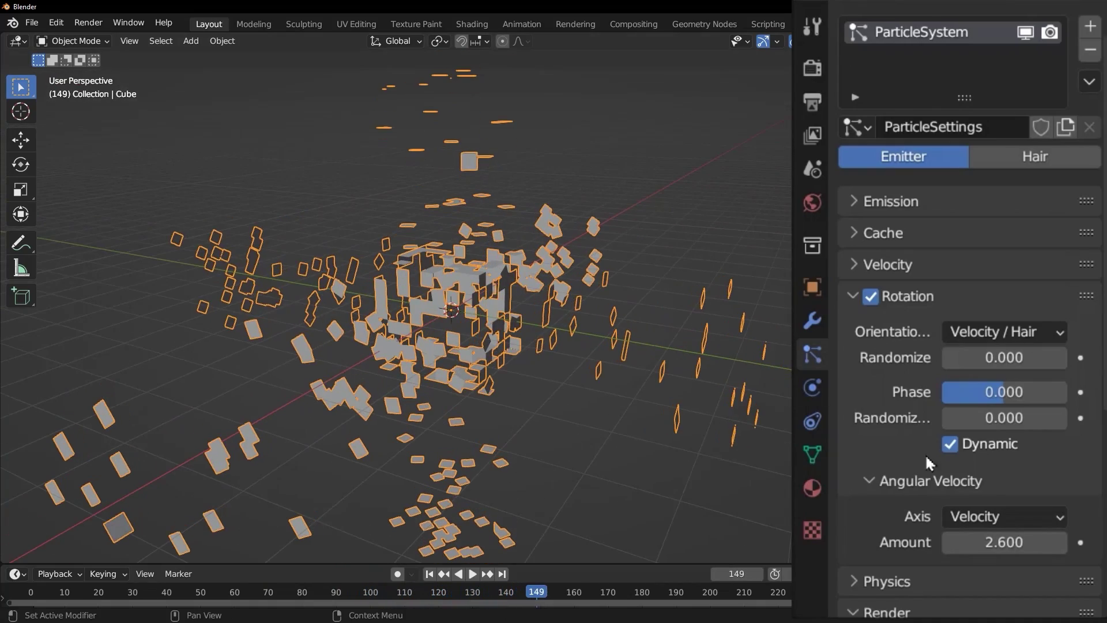
pyautogui.press('space')
pyautogui.moveTo(586, 388); pyautogui.dragTo(507, 375, button='middle')
pyautogui.press('space')
# Try more extreme angular velocity amounts, such as 19.3 and -39.5, and briefly resume playback
pyautogui.click(1004, 542)
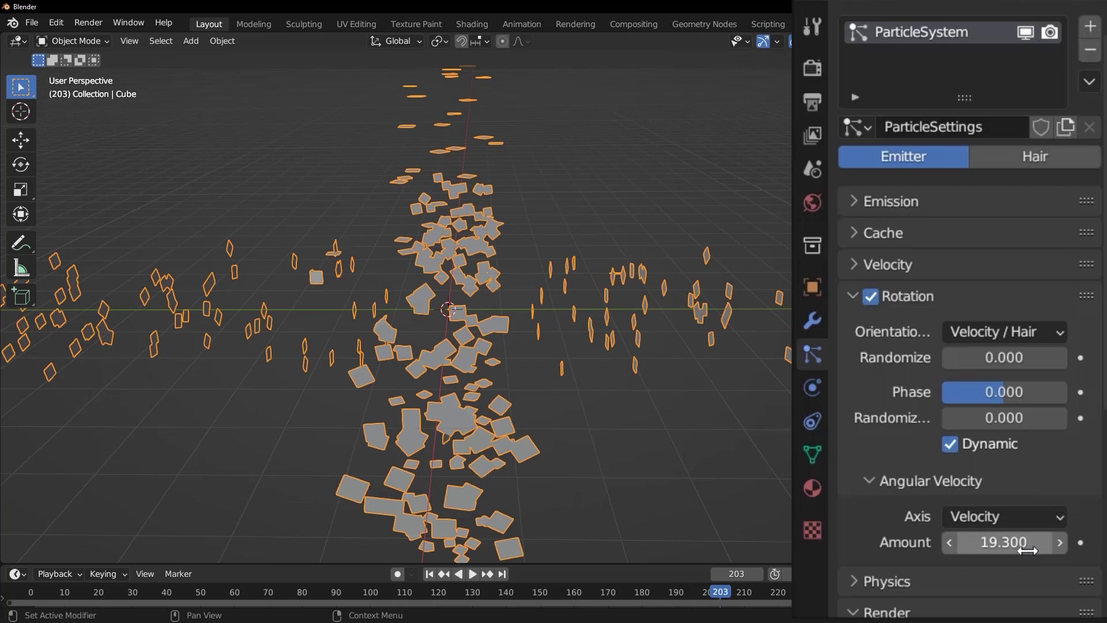
pyautogui.write('-15.4')
pyautogui.press('Return')
pyautogui.click(1018, 536)
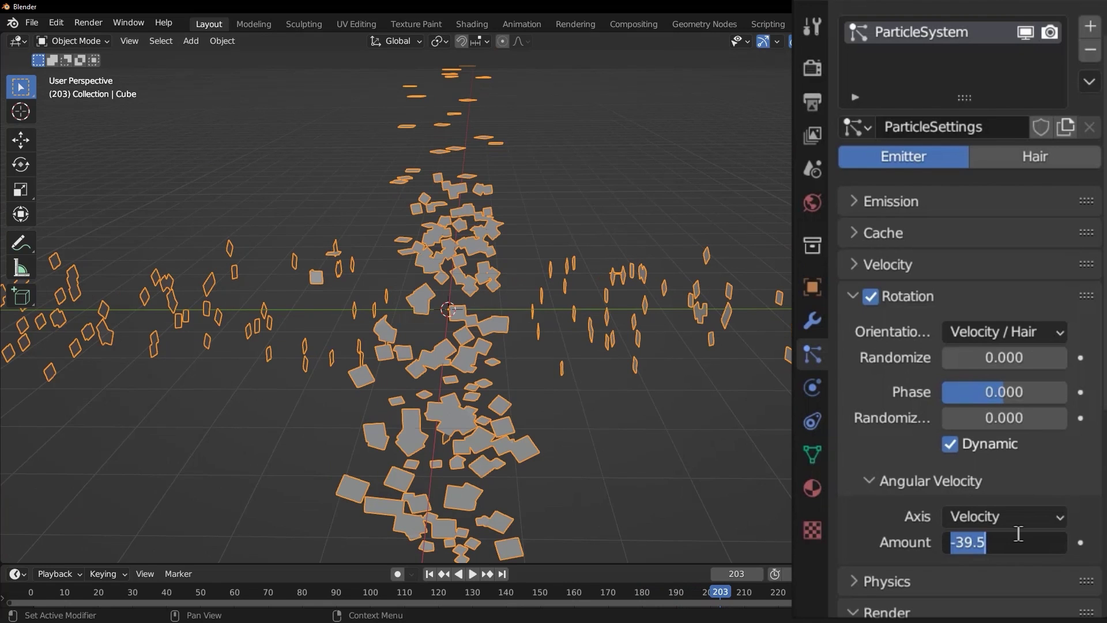
pyautogui.press('Return')
pyautogui.press('space')
pyautogui.press('space')
# Set the angular velocity amount to 1 and examine the spinning fragments from several angles
pyautogui.click(1019, 541)
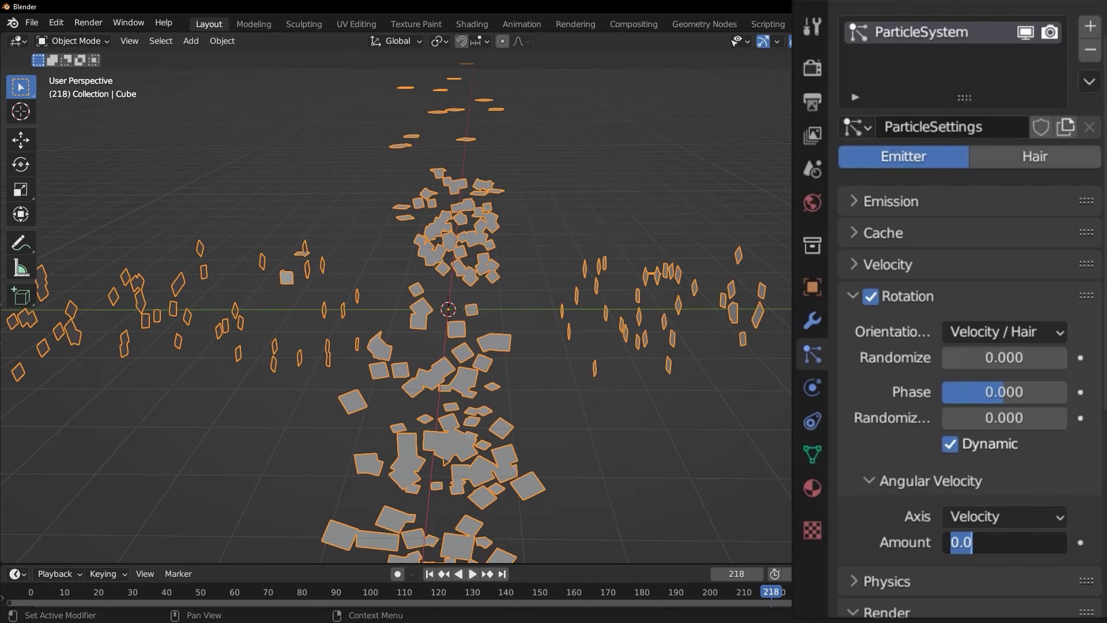
pyautogui.write('1')
pyautogui.press('Return')
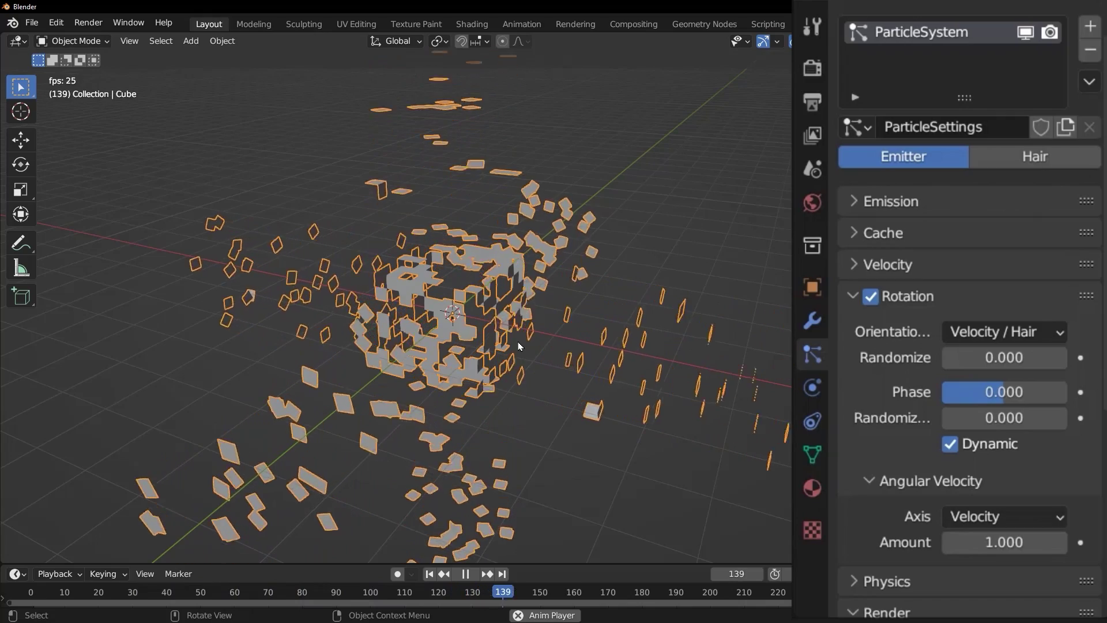
pyautogui.press('space')
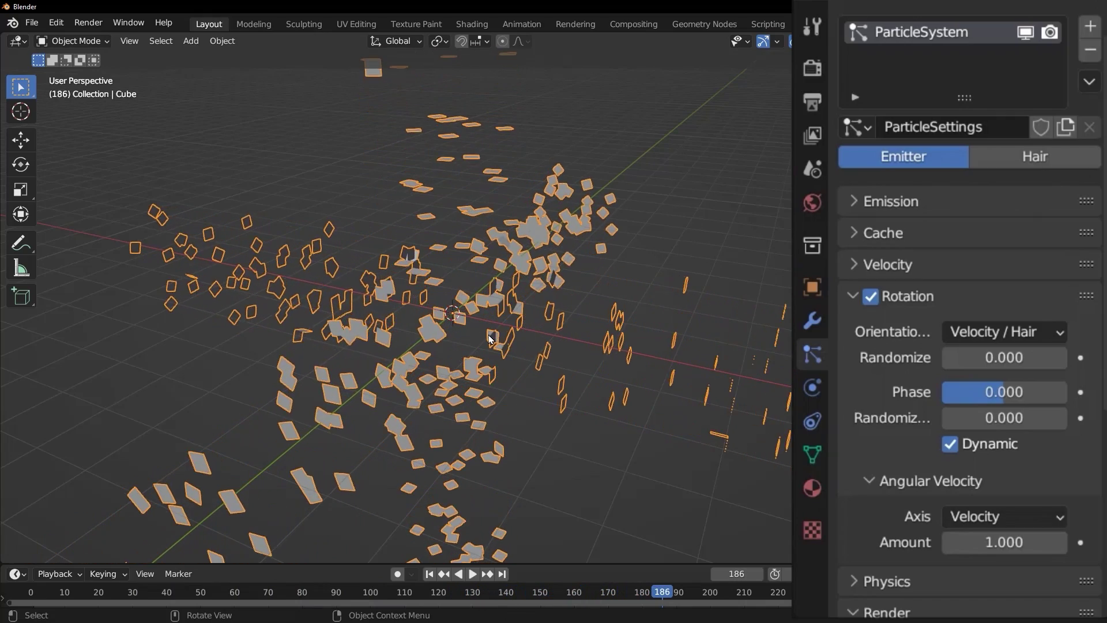
pyautogui.moveTo(519, 303); pyautogui.dragTo(398, 339, button='middle')
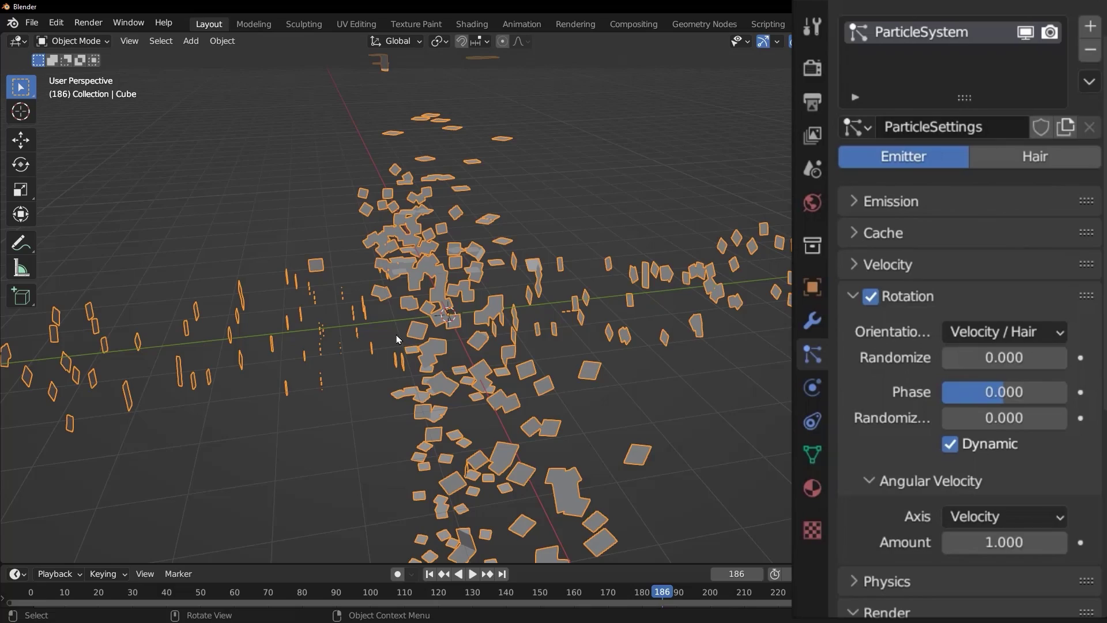
pyautogui.moveTo(397, 340); pyautogui.dragTo(430, 317, button='middle')
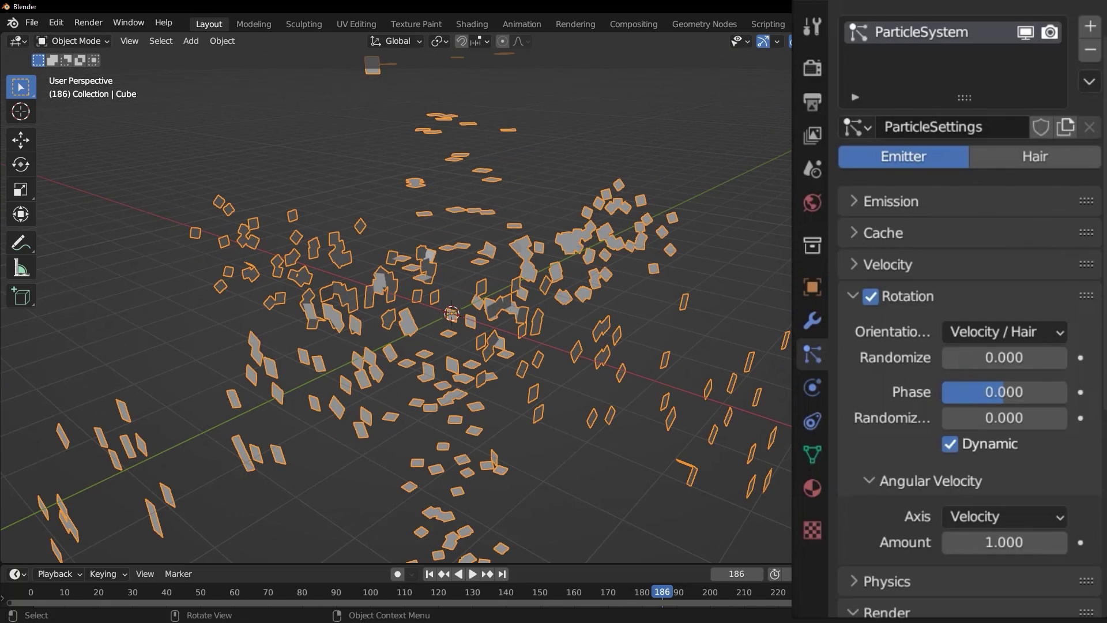
# Show the emission settings and scrub and replay the explosion to examine its timing against them
pyautogui.click(860, 199)
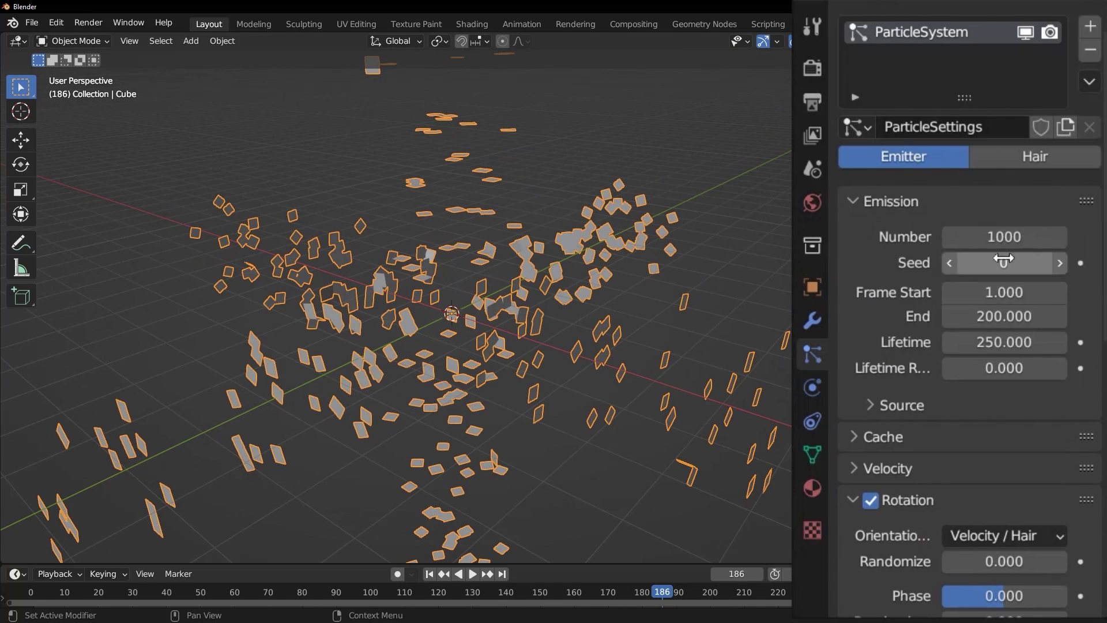
pyautogui.press('space')
pyautogui.click(665, 594)
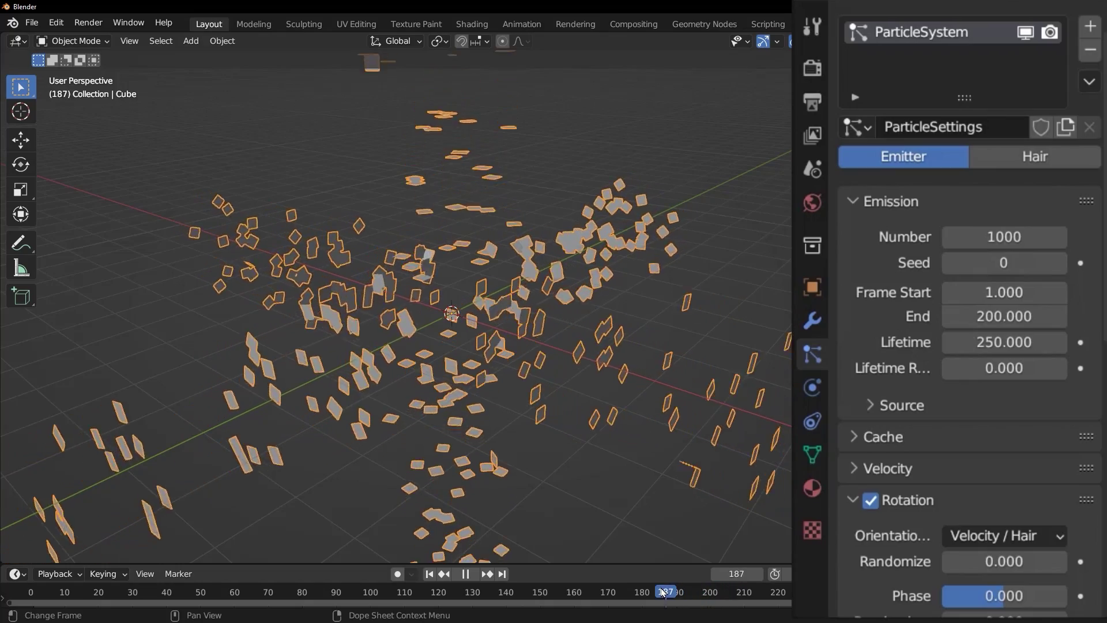
pyautogui.moveTo(665, 594); pyautogui.dragTo(702, 594)
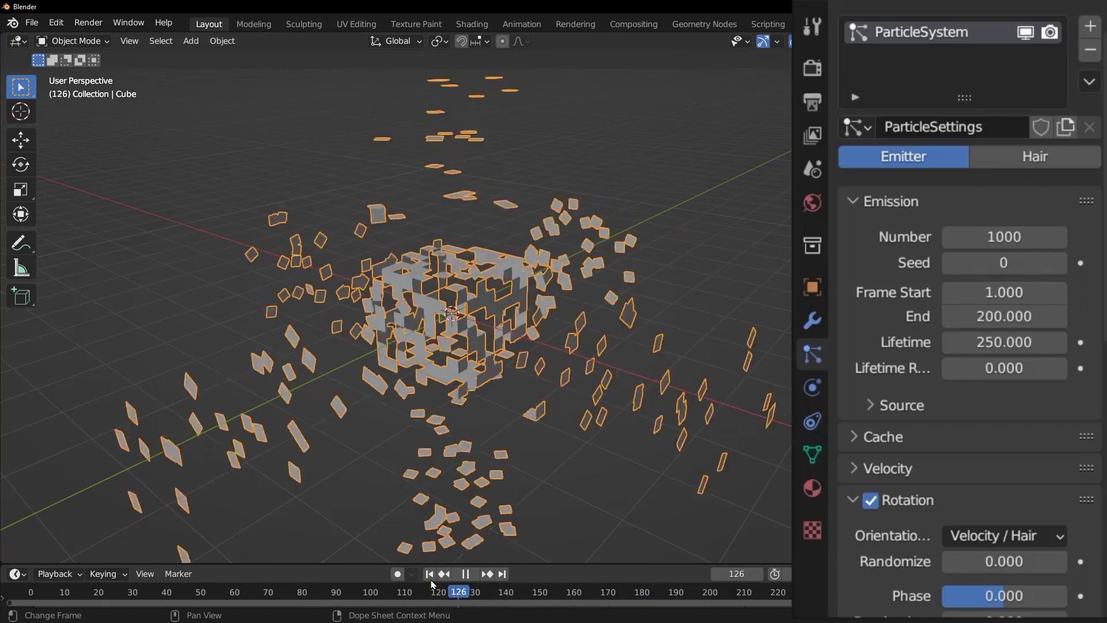
pyautogui.moveTo(750, 594); pyautogui.dragTo(128, 575)
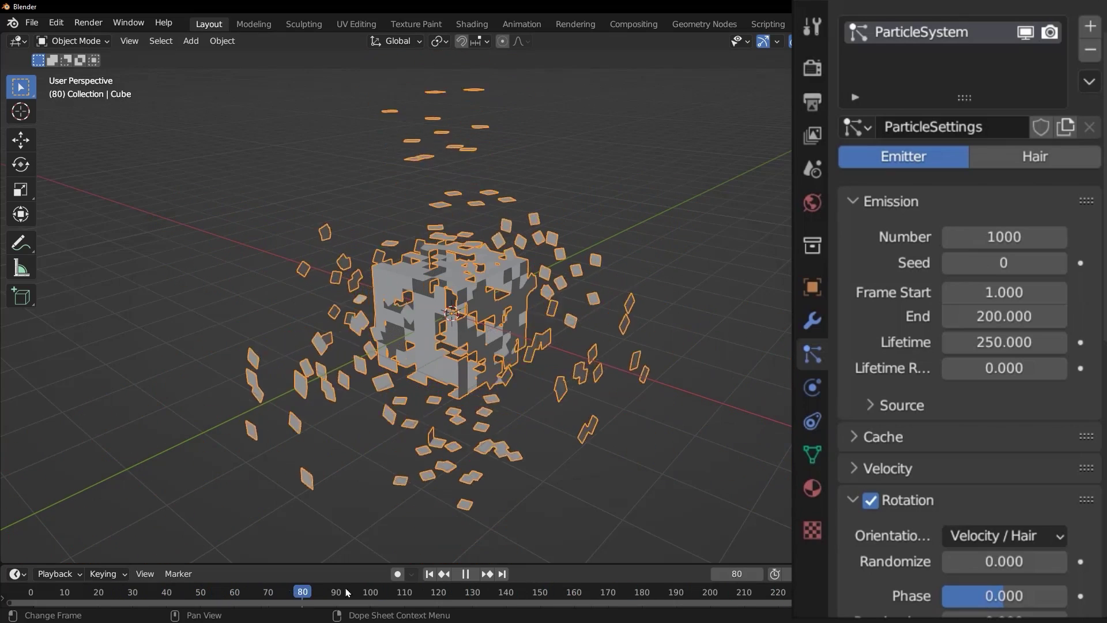
pyautogui.press('space')
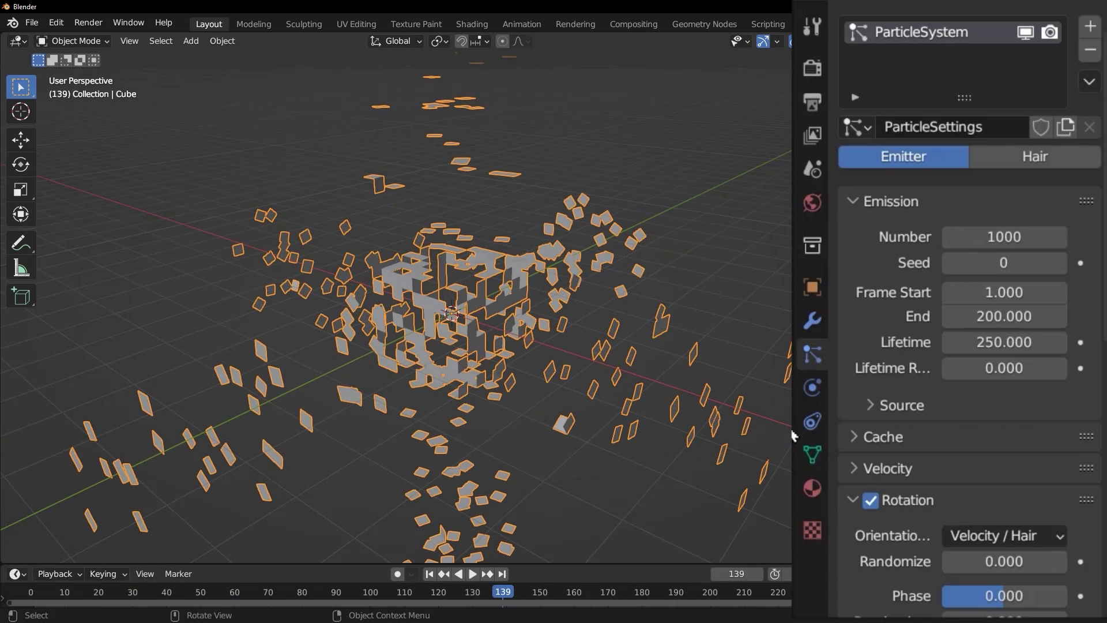
# Set the particle emission to start at frame 2 and end at frame 3
pyautogui.click(1002, 292)
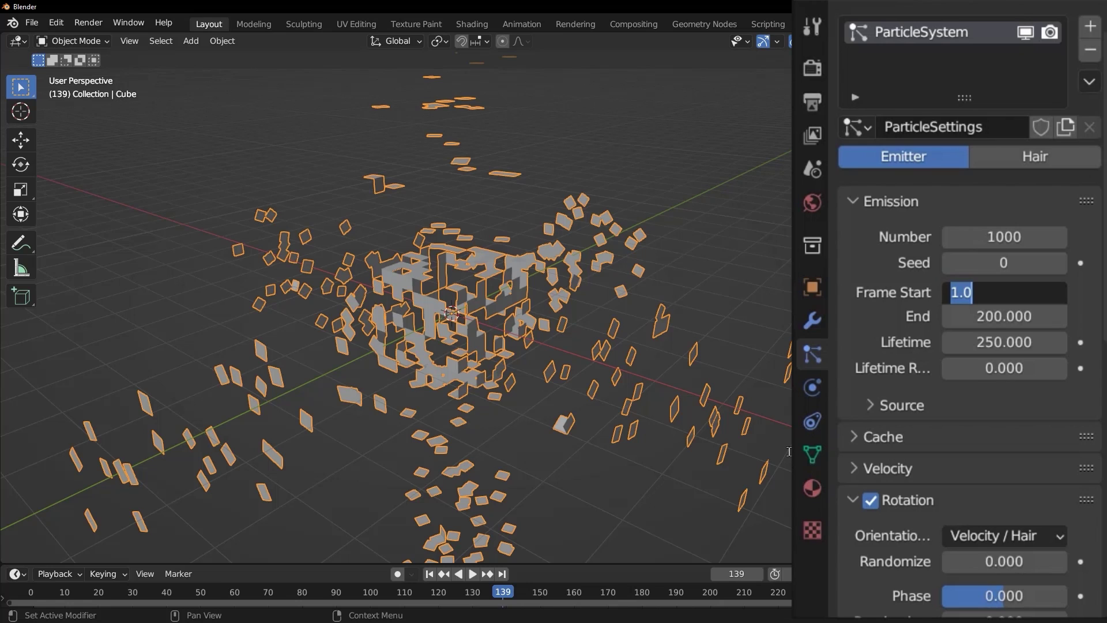
pyautogui.write('2')
pyautogui.press('Return')
pyautogui.click(1004, 311)
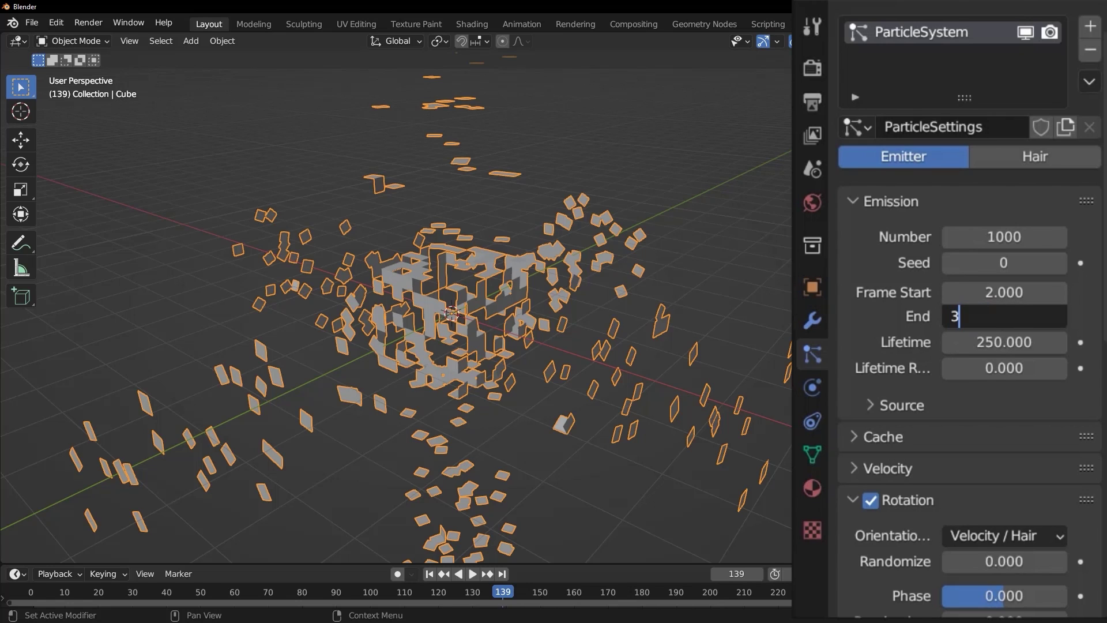
pyautogui.write('3')
pyautogui.press('Return')
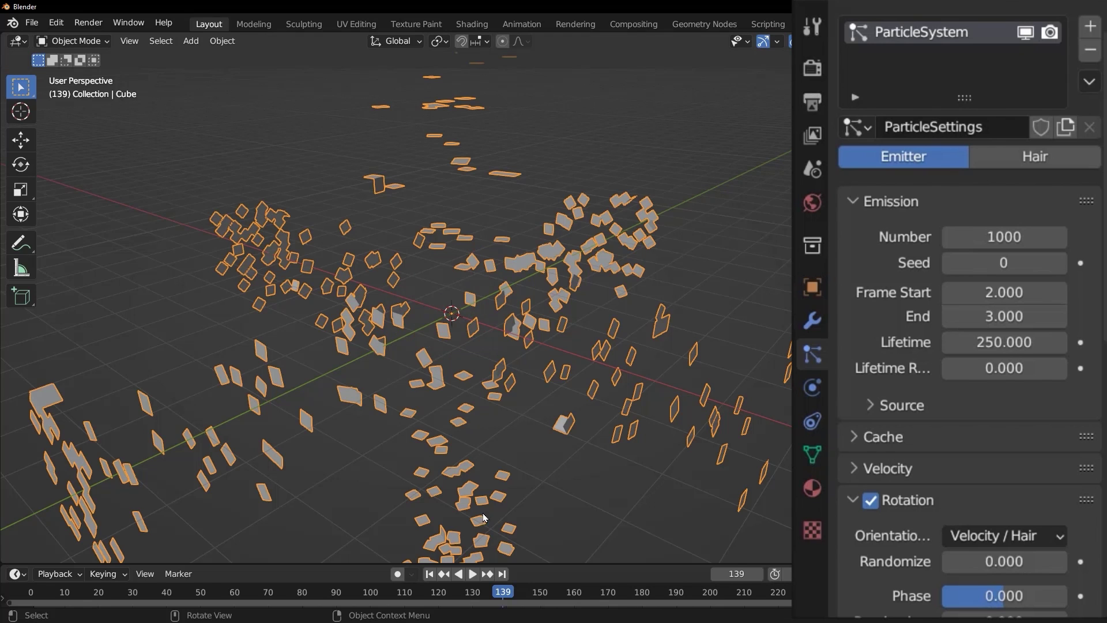
# Replay the explosion from the first frame, pausing it to examine the separating cube faces from several angles
pyautogui.click(430, 574)
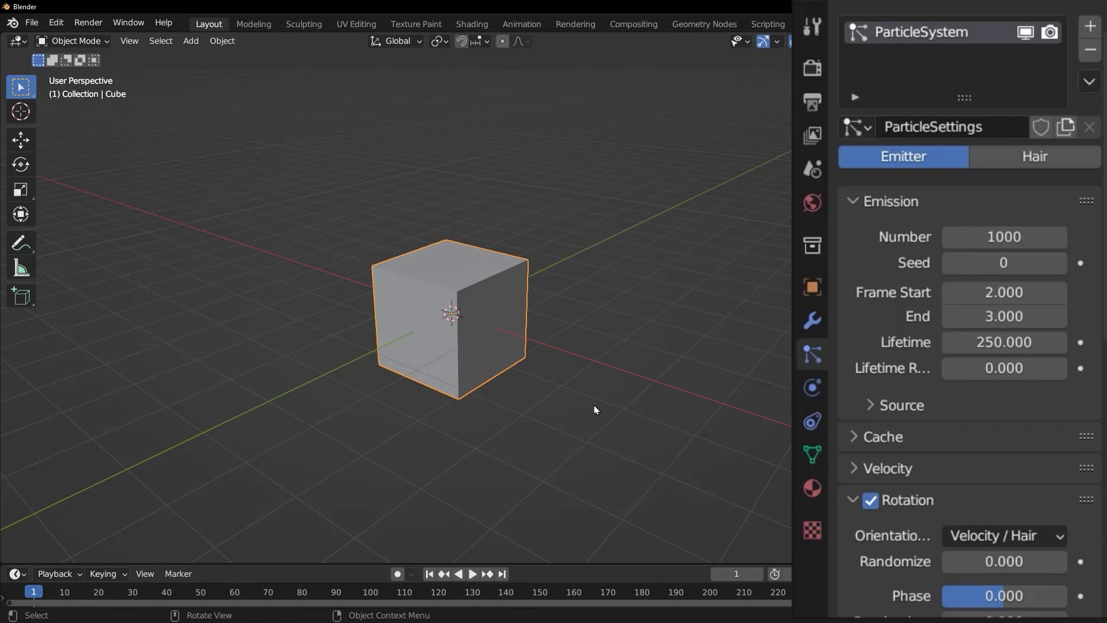
pyautogui.press('space')
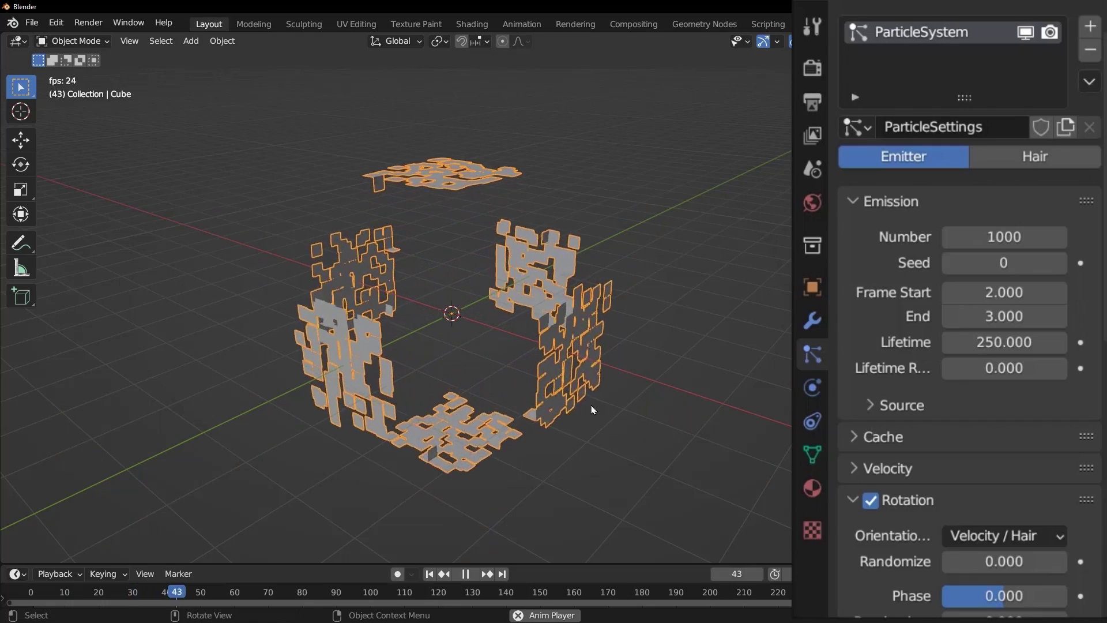
pyautogui.press('space')
pyautogui.moveTo(626, 403); pyautogui.dragTo(440, 430, button='middle')
pyautogui.press('space')
pyautogui.press('space')
pyautogui.press('space')
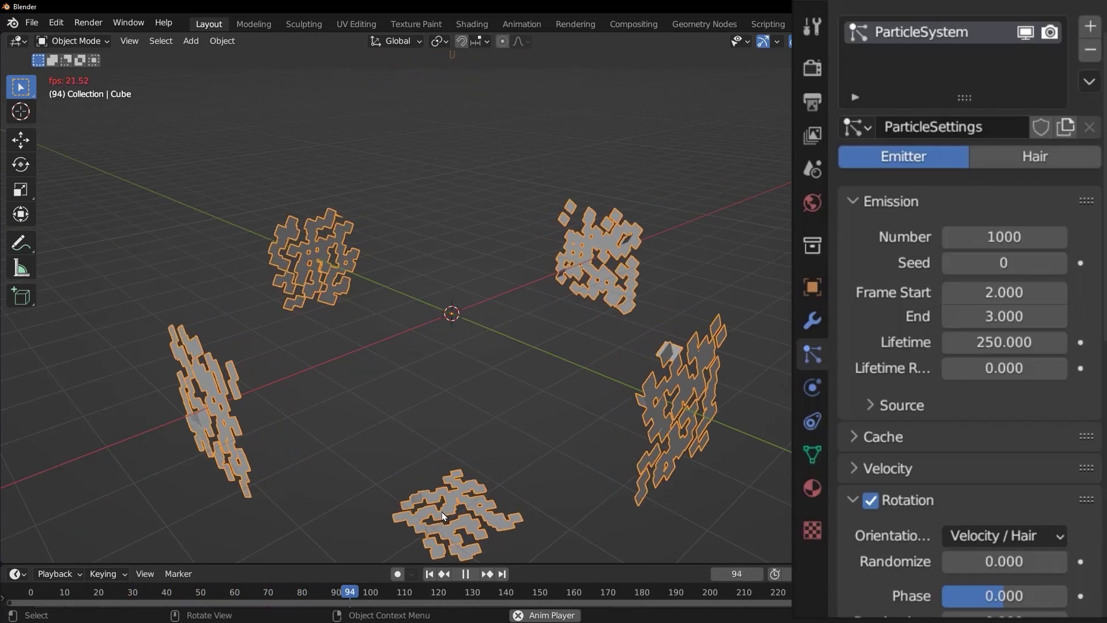
pyautogui.moveTo(477, 390); pyautogui.dragTo(508, 314, button='middle')
pyautogui.press('space')
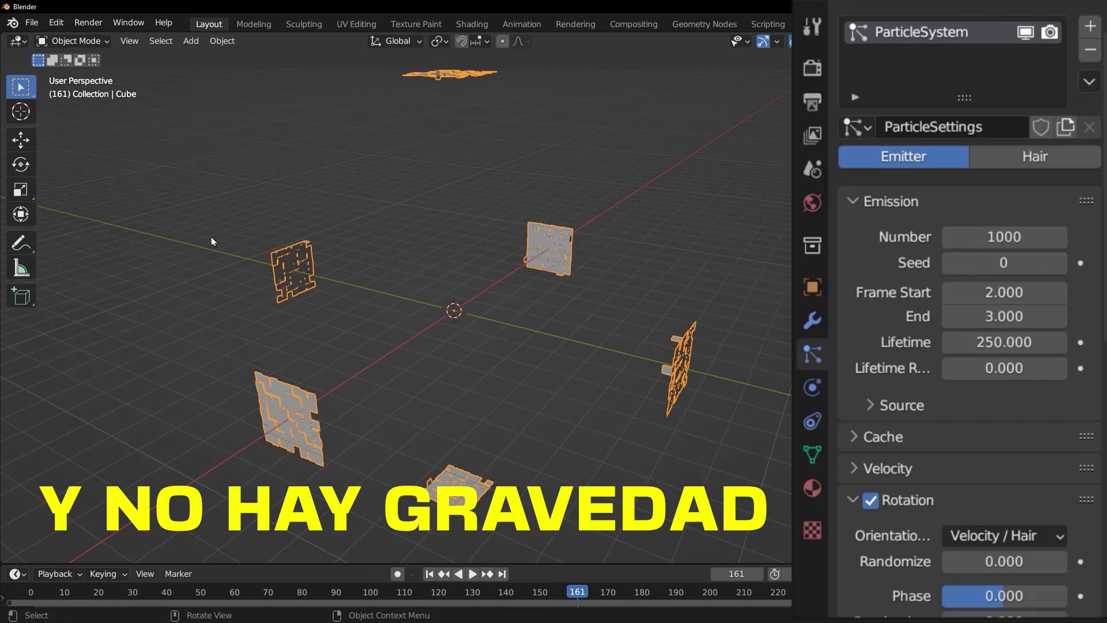
pyautogui.click(429, 574)
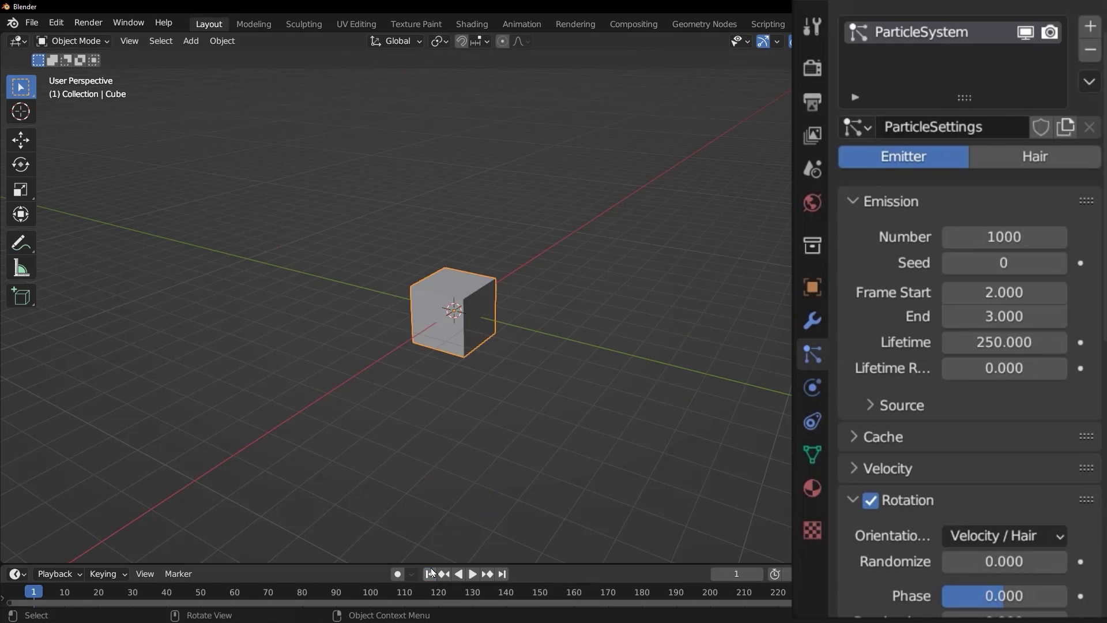
pyautogui.press('space')
pyautogui.press('space')
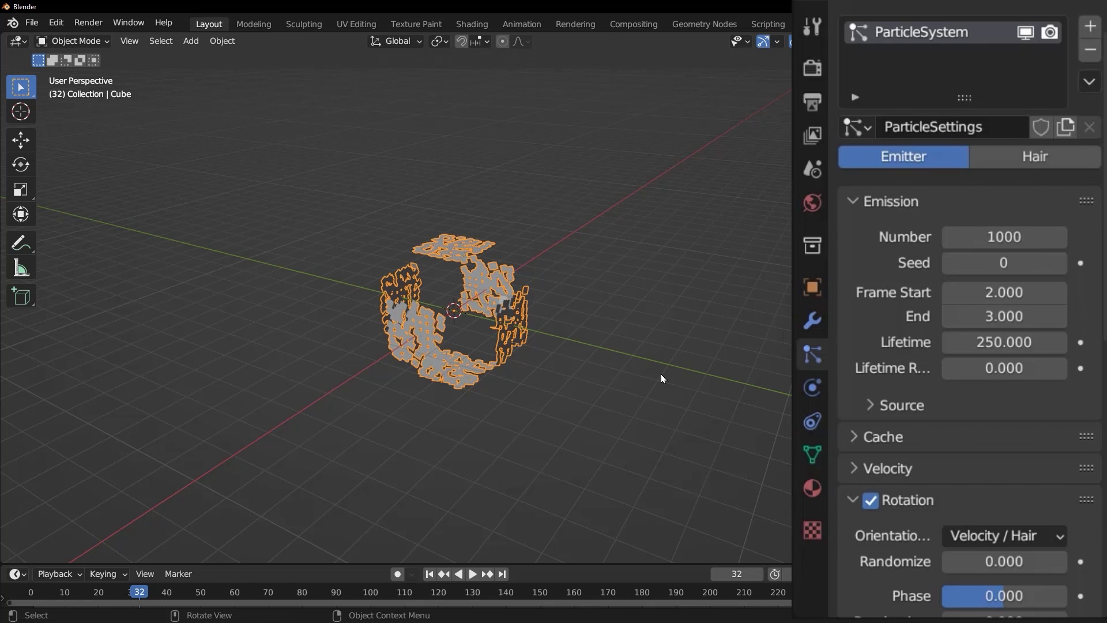
# Set the number of emitted particles to 5000 and play the explosion to examine the fragments
pyautogui.click(859, 203)
pyautogui.click(859, 203)
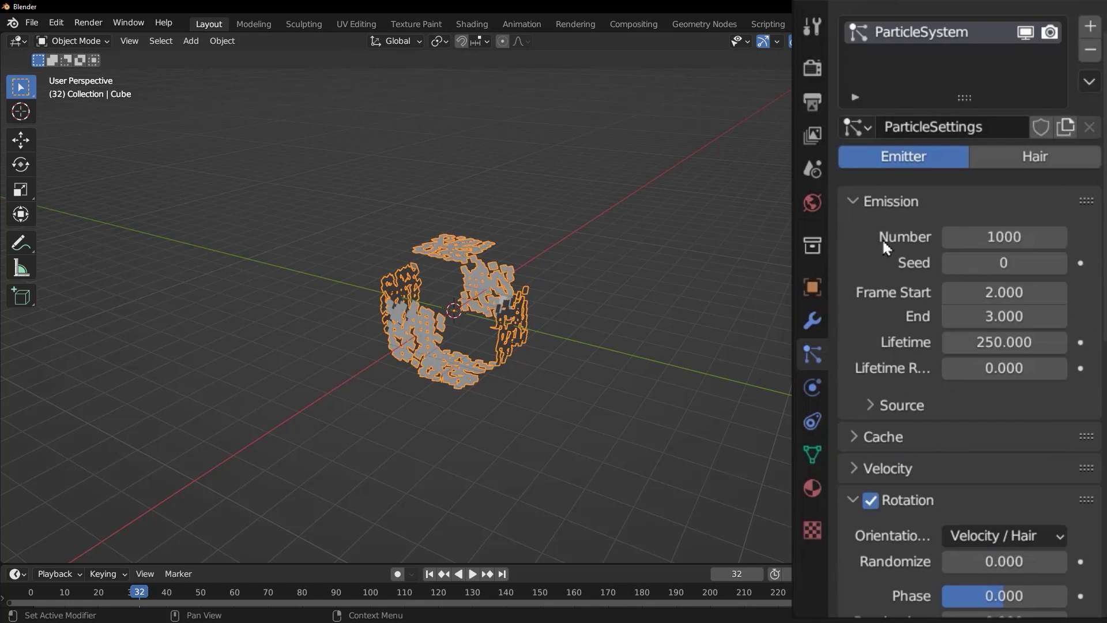
pyautogui.click(985, 236)
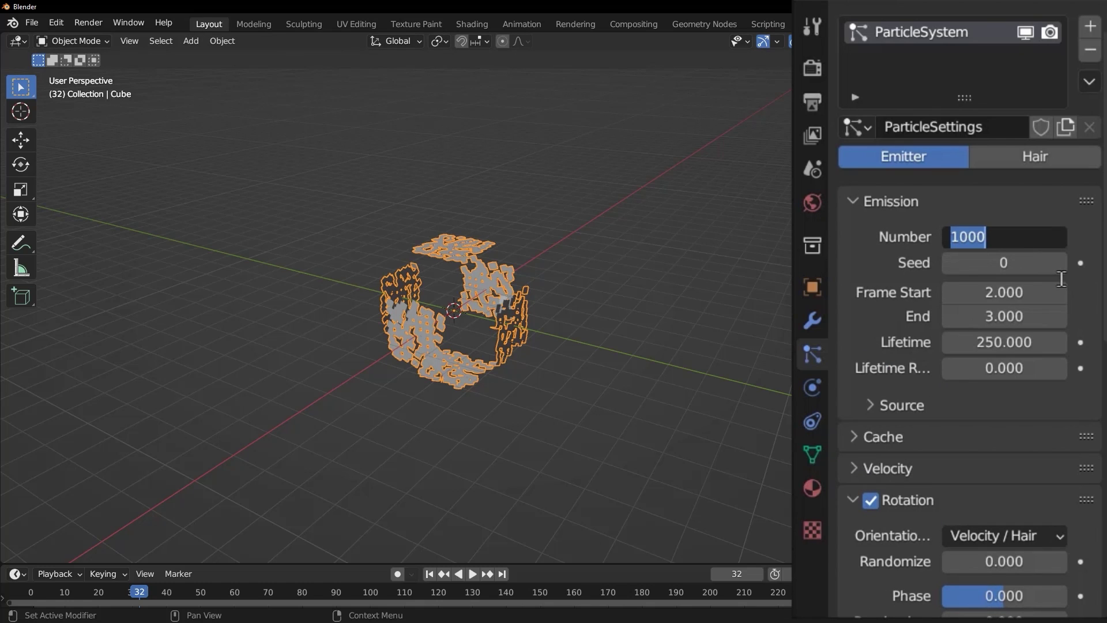
pyautogui.press('Return')
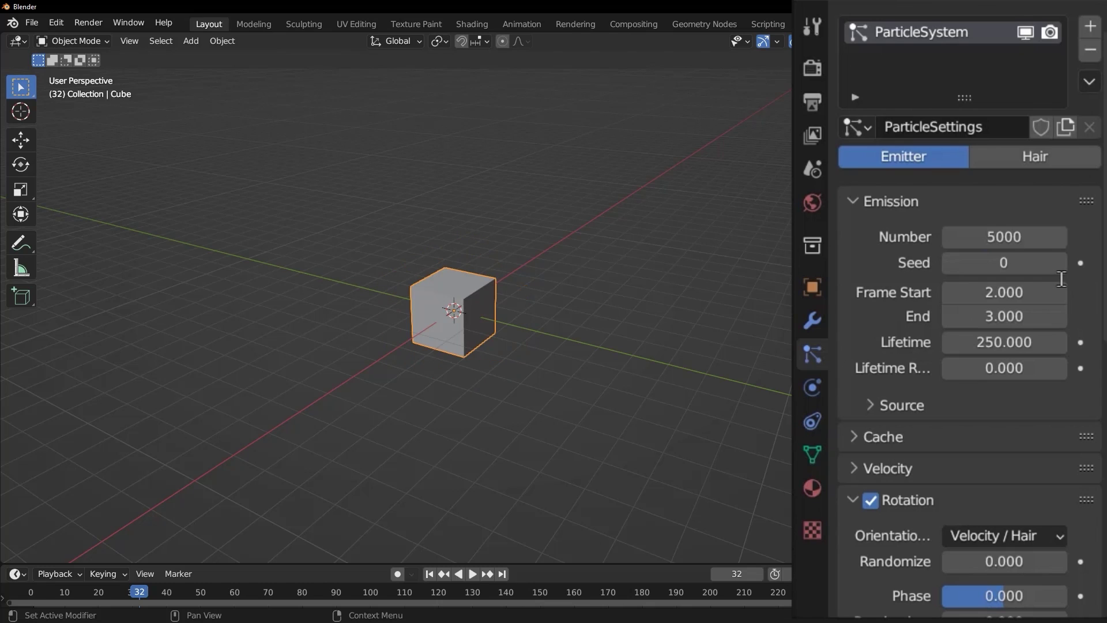
pyautogui.press('space')
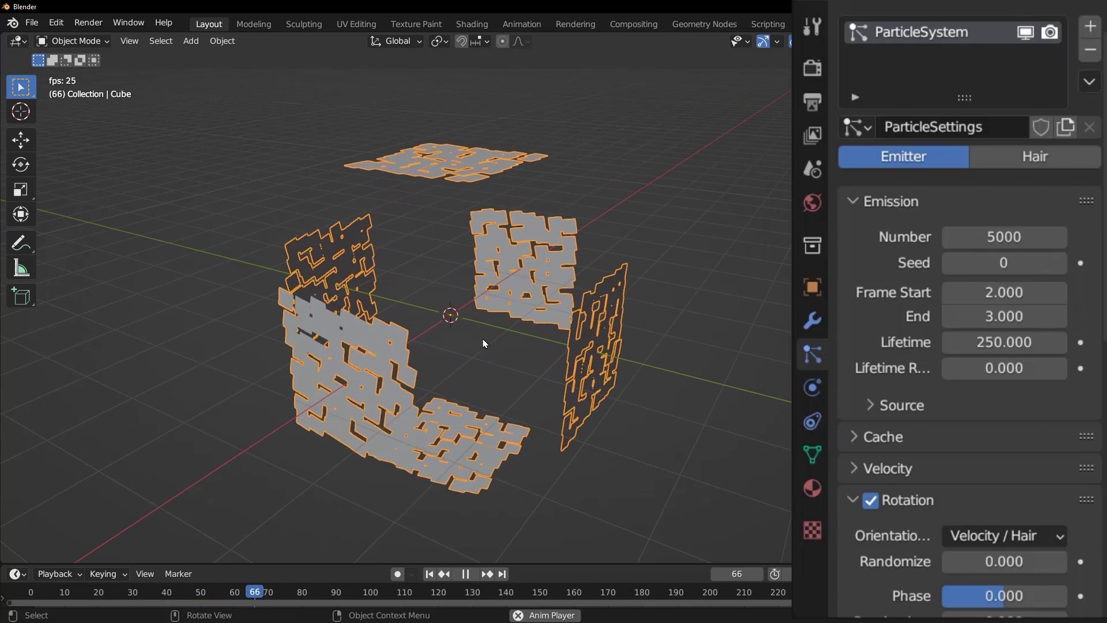
pyautogui.moveTo(499, 347); pyautogui.dragTo(544, 307, button='middle')
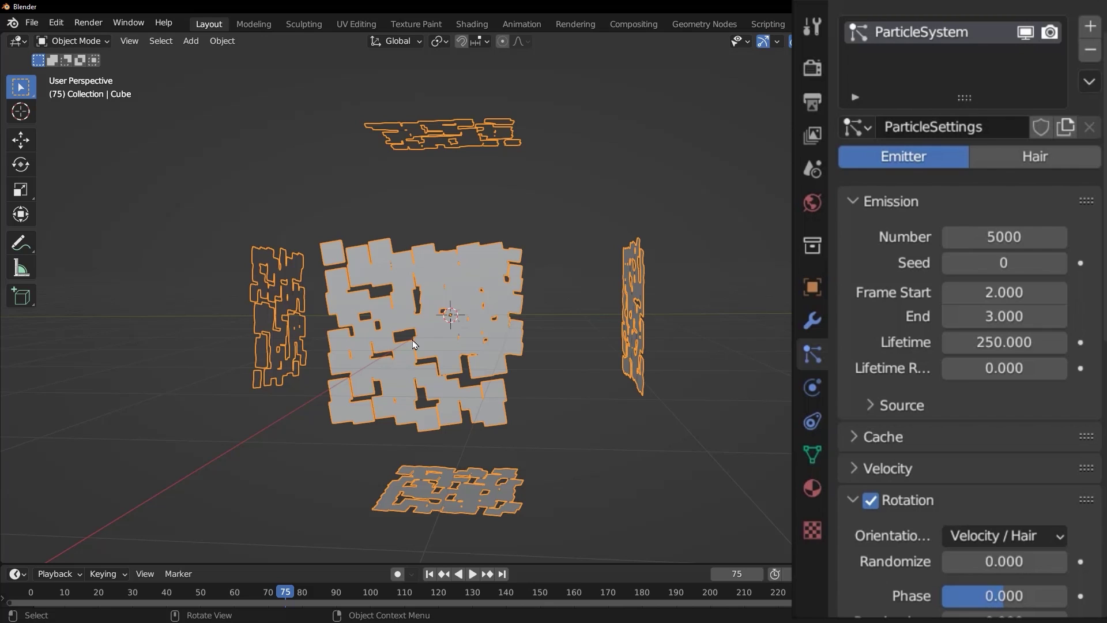
# Subdivide the whole cube mesh again in Edit Mode and play the explosion in Object Mode
pyautogui.press('Tab')
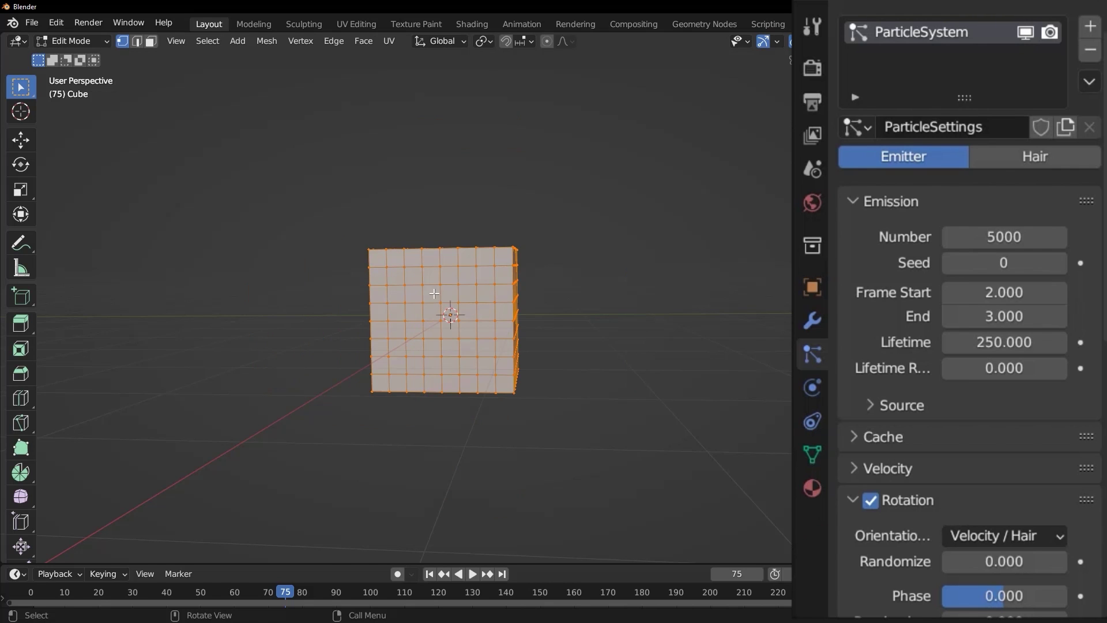
pyautogui.rightClick(433, 279)
pyautogui.click(430, 279)
pyautogui.press('Tab')
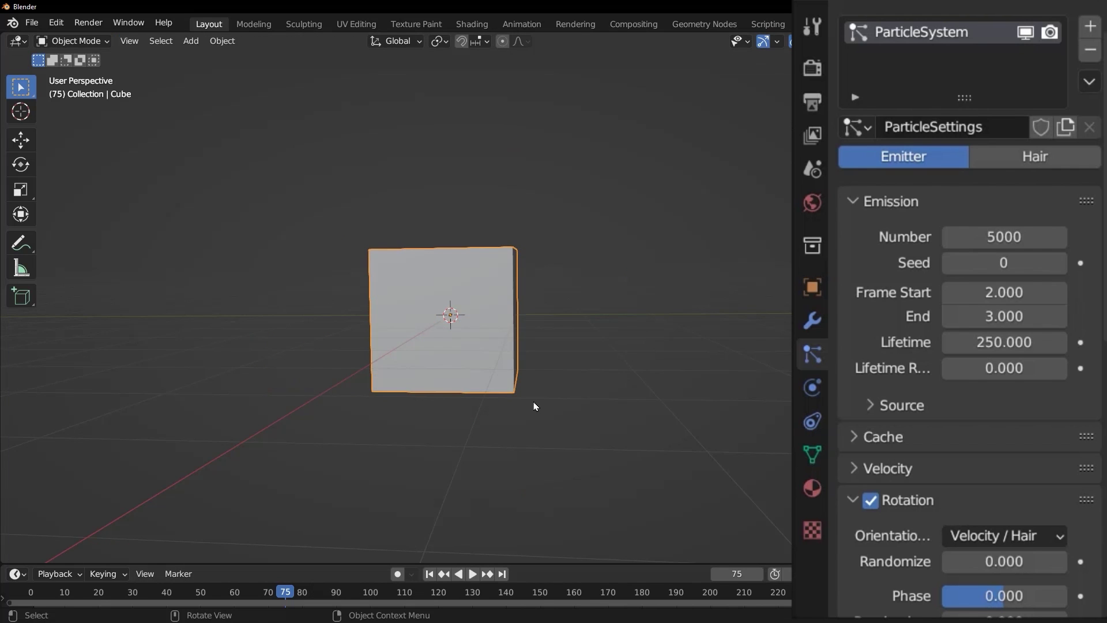
pyautogui.press('space')
pyautogui.moveTo(465, 348); pyautogui.dragTo(475, 350, button='middle')
pyautogui.press('space')
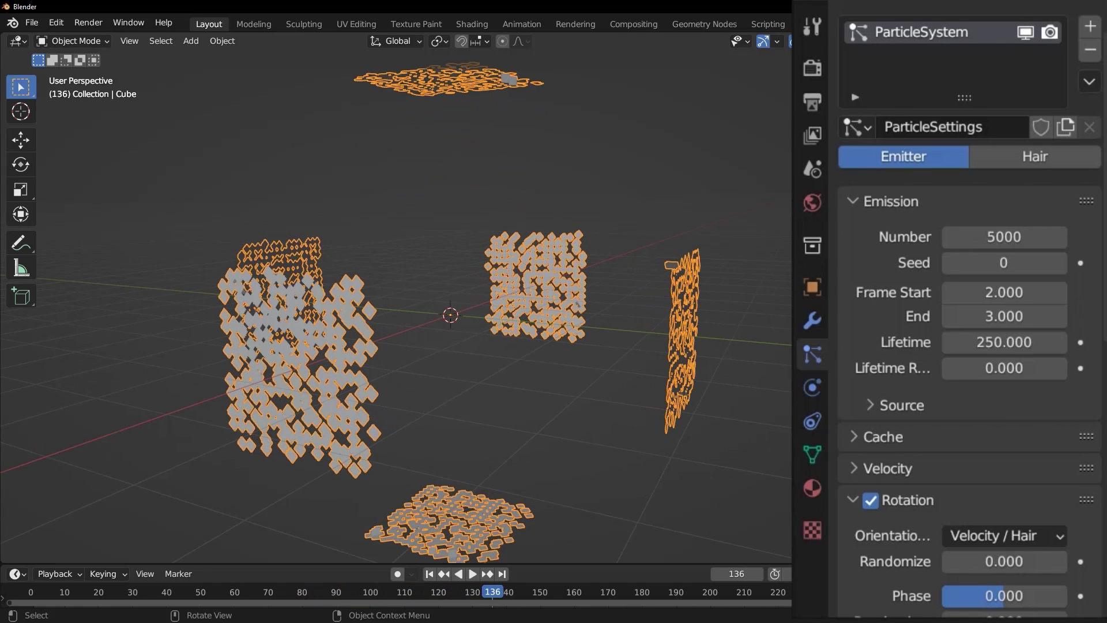
# Try a normal velocity of 7.21 m/s for the particles and replay the explosion from the first frame
pyautogui.click(870, 200)
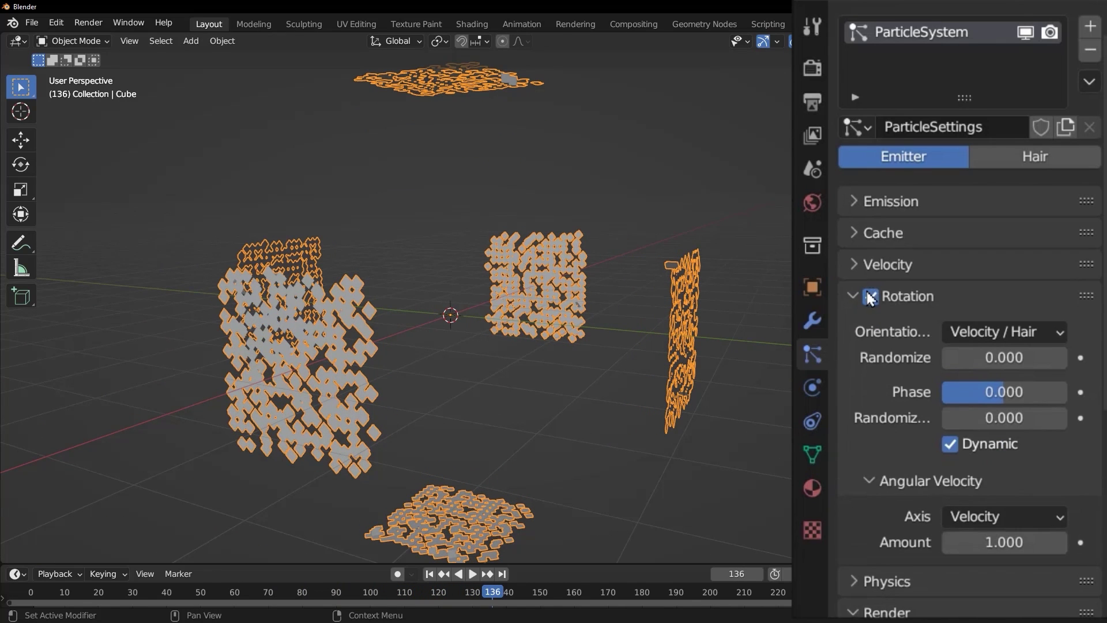
pyautogui.click(856, 265)
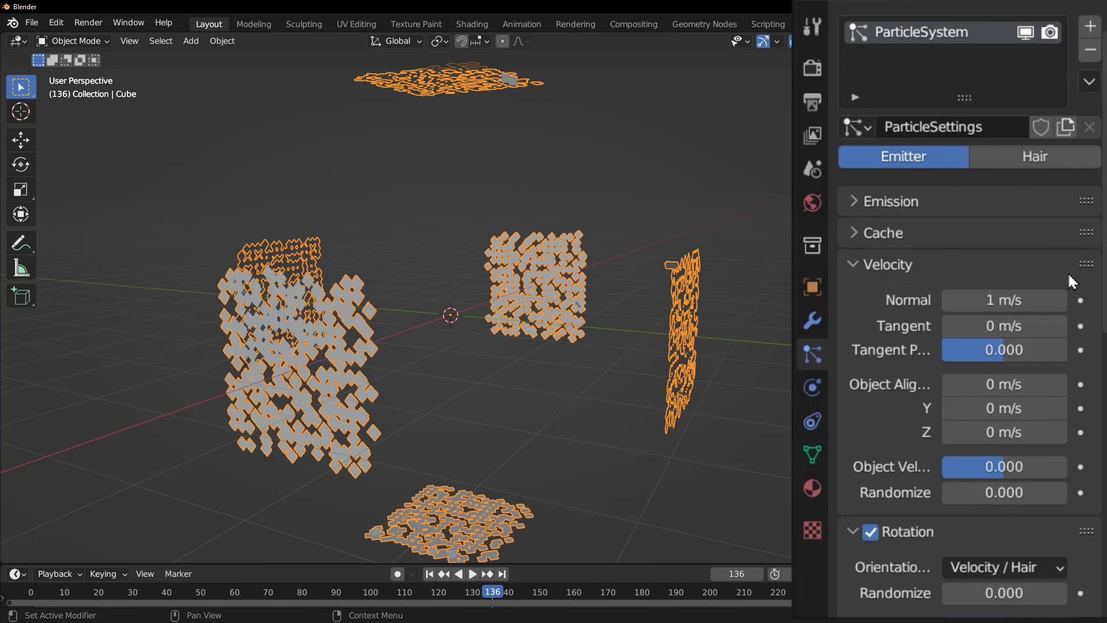
pyautogui.moveTo(1004, 300); pyautogui.dragTo(1021, 300)
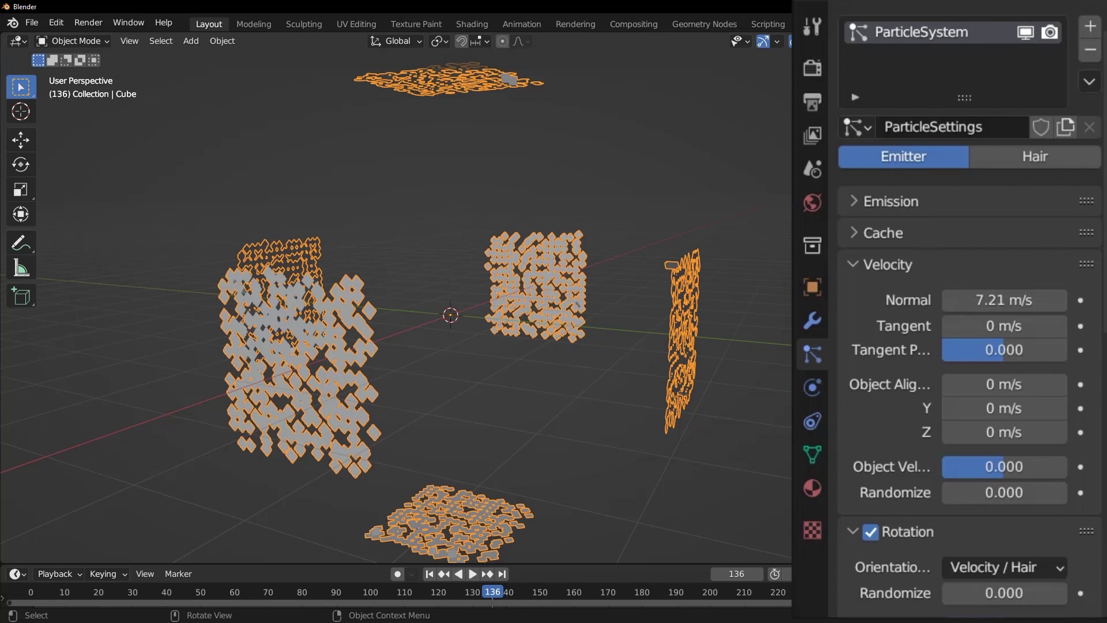
pyautogui.click(430, 574)
pyautogui.press('space')
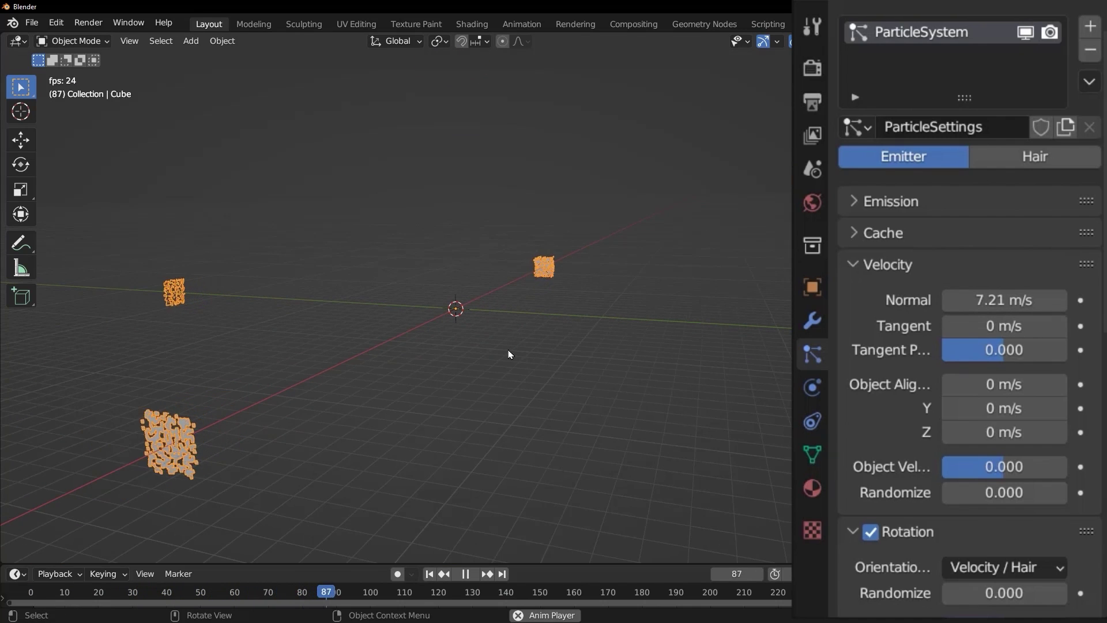
pyautogui.press('space')
pyautogui.moveTo(517, 340); pyautogui.dragTo(420, 554, button='middle')
pyautogui.click(429, 574)
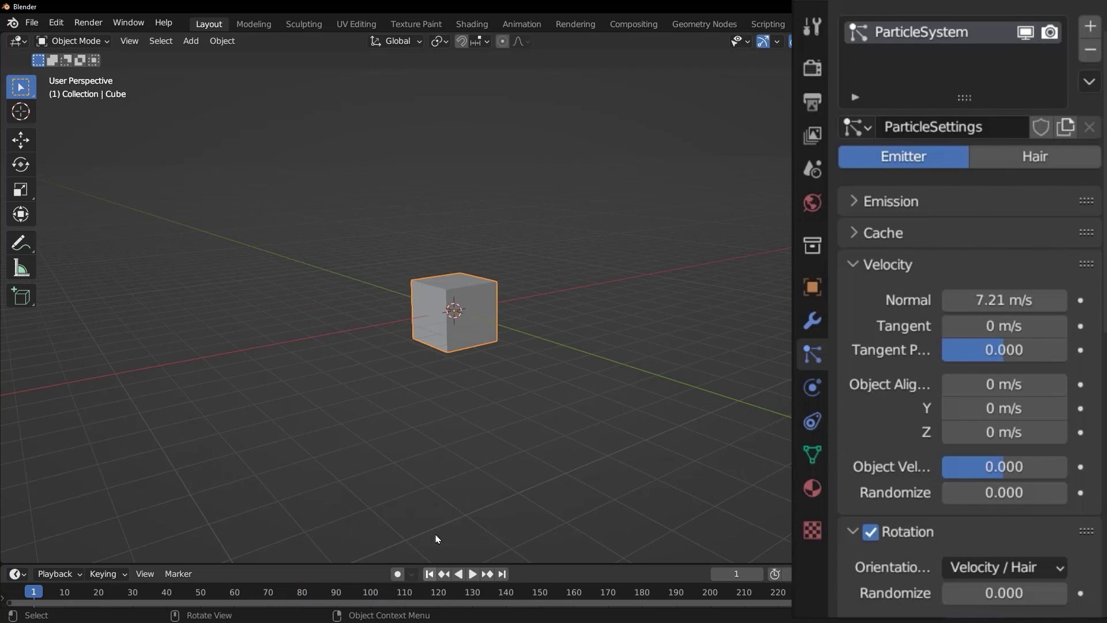
# Try Cut Edges on the Explode modifier and play the animation to view the fragment shapes
pyautogui.click(813, 321)
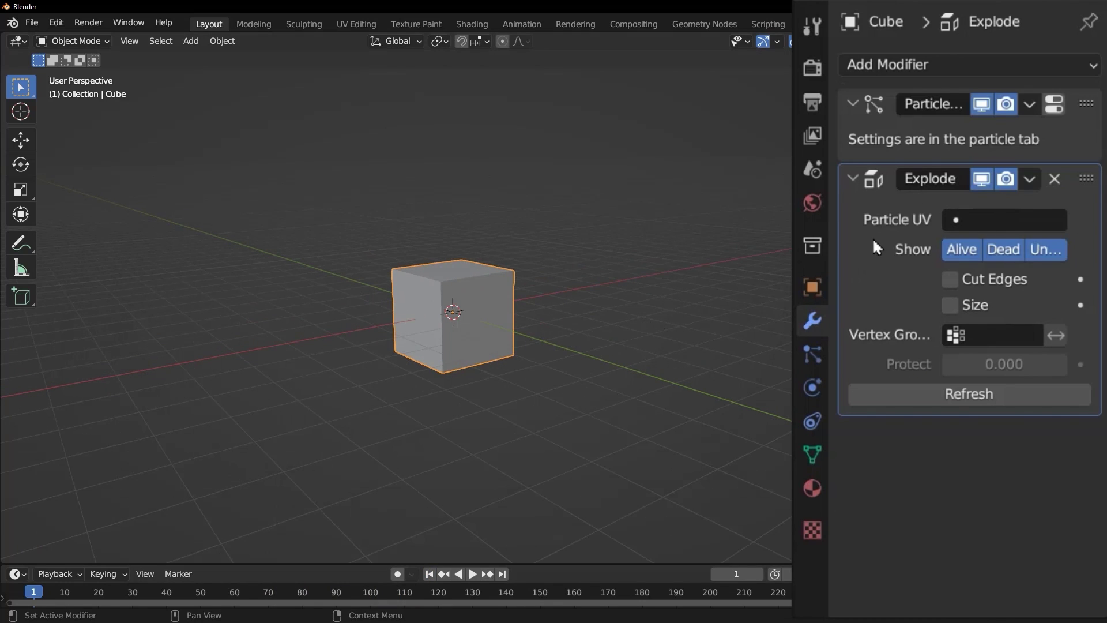
pyautogui.click(950, 280)
pyautogui.press('space')
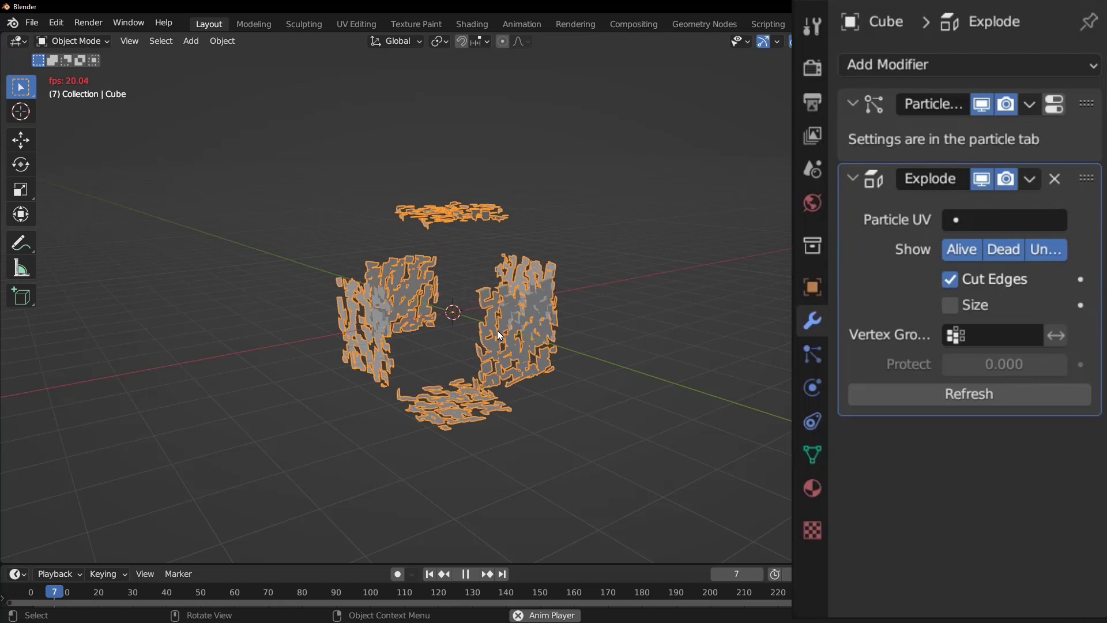
pyautogui.moveTo(629, 366); pyautogui.dragTo(596, 366, button='middle')
# Set the particles' normal velocity to 1 m/s and return to the first frame
pyautogui.click(806, 358)
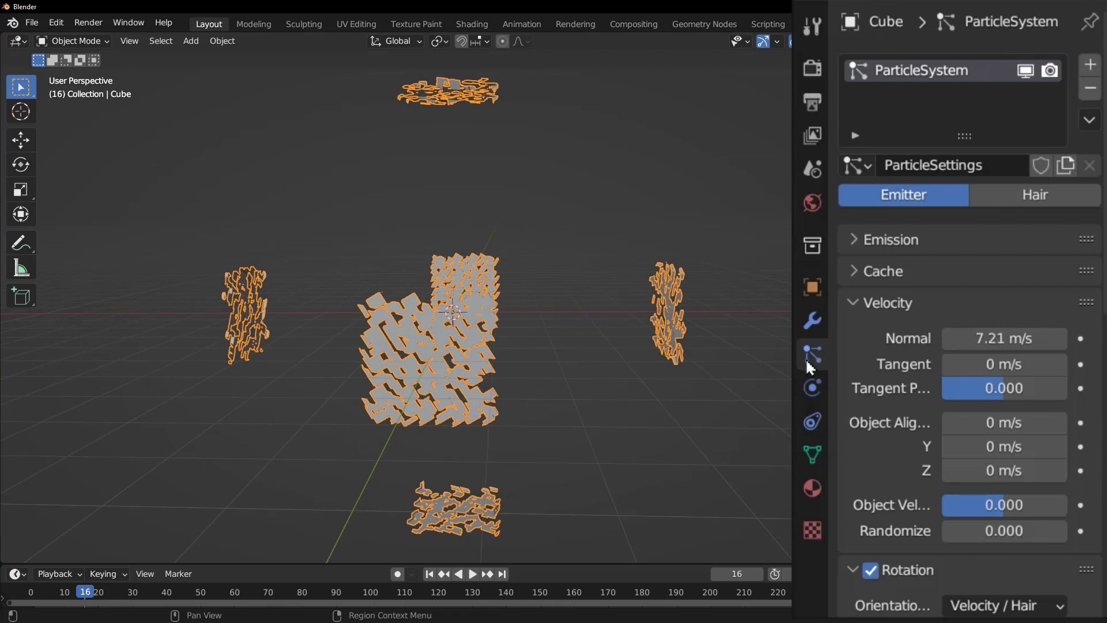
pyautogui.click(976, 338)
pyautogui.write('1')
pyautogui.press('Return')
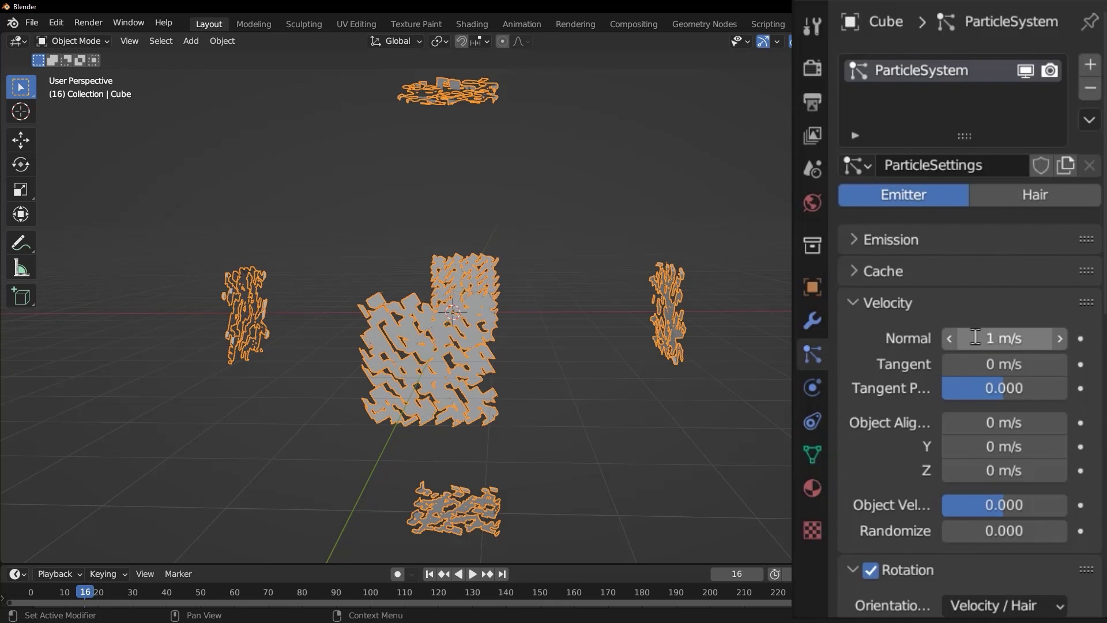
pyautogui.click(429, 574)
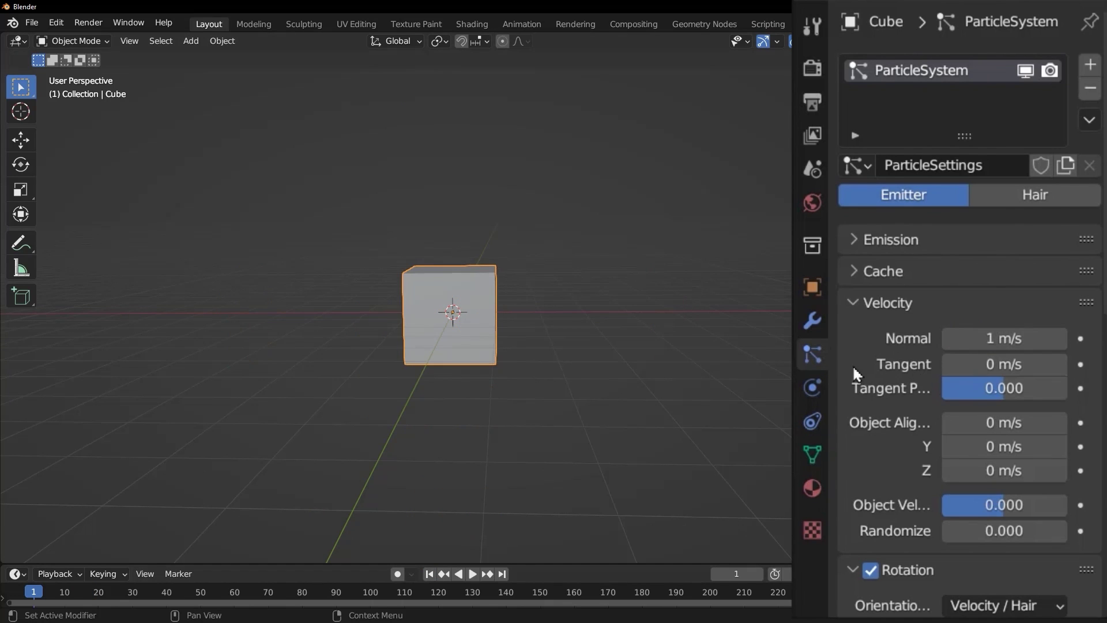
# Show the Explode modifier settings and play the explosion, examining the cut-edge fragments up close
pyautogui.click(812, 320)
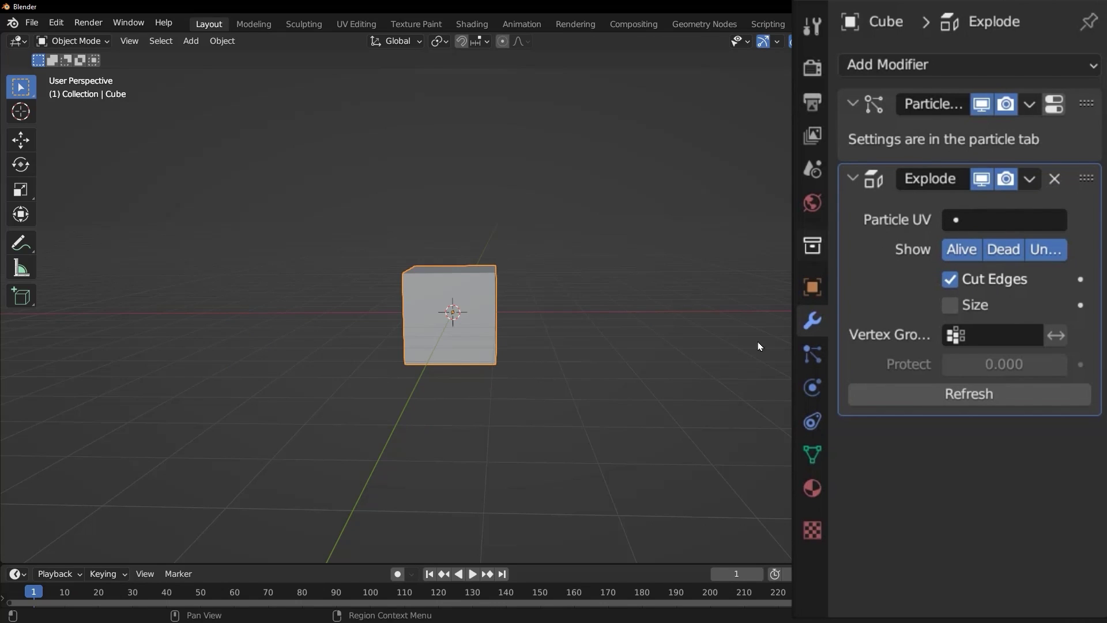
pyautogui.press('space')
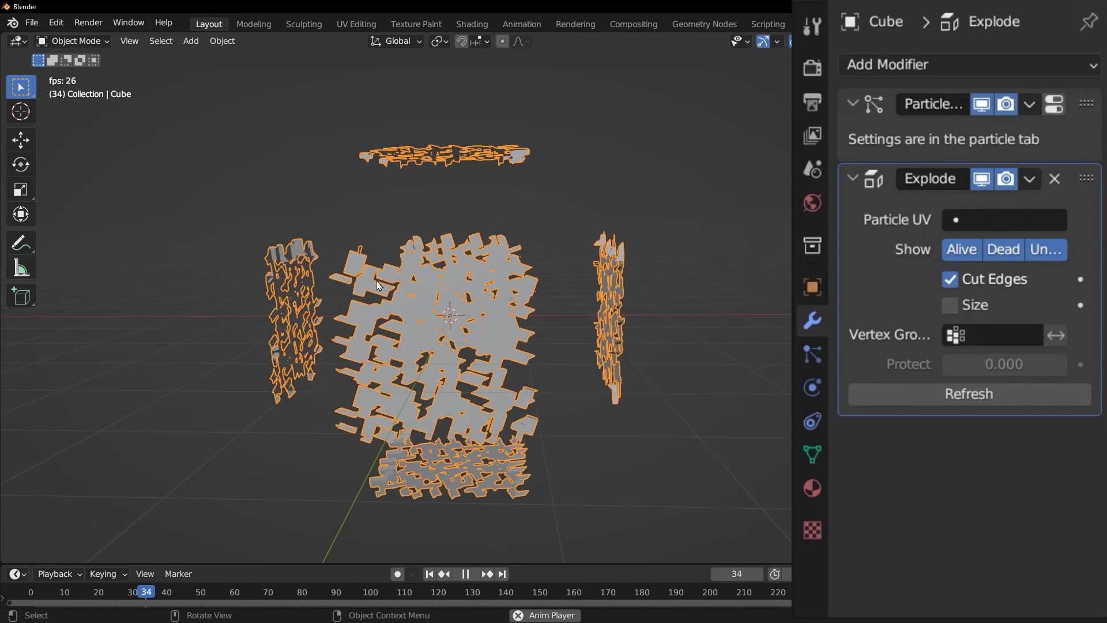
pyautogui.press('space')
pyautogui.moveTo(277, 258); pyautogui.dragTo(430, 273, button='middle')
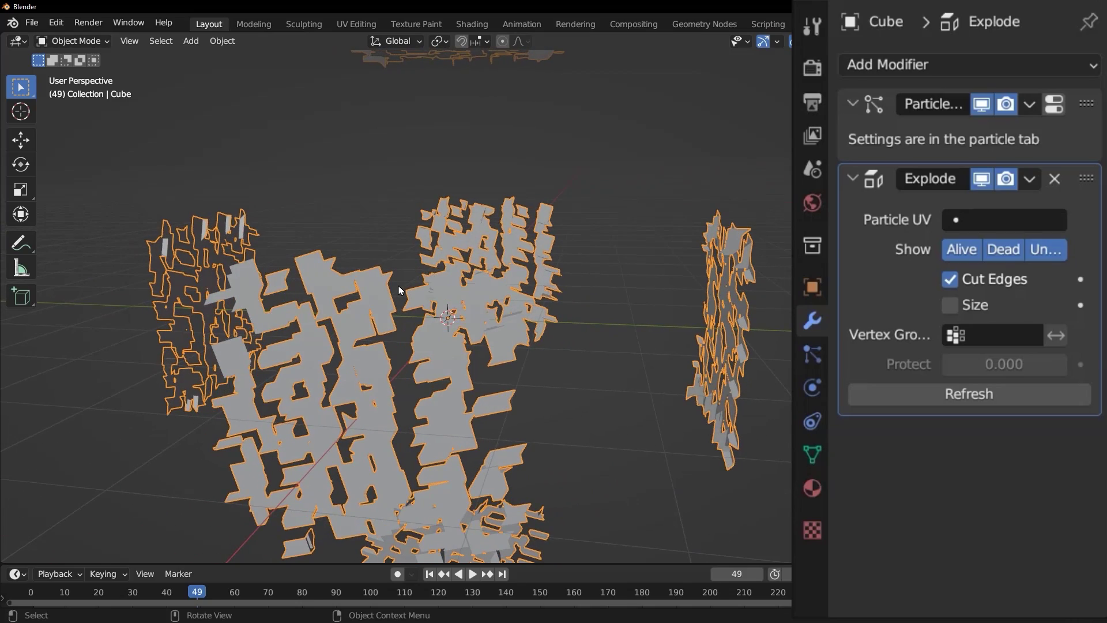
pyautogui.press('space')
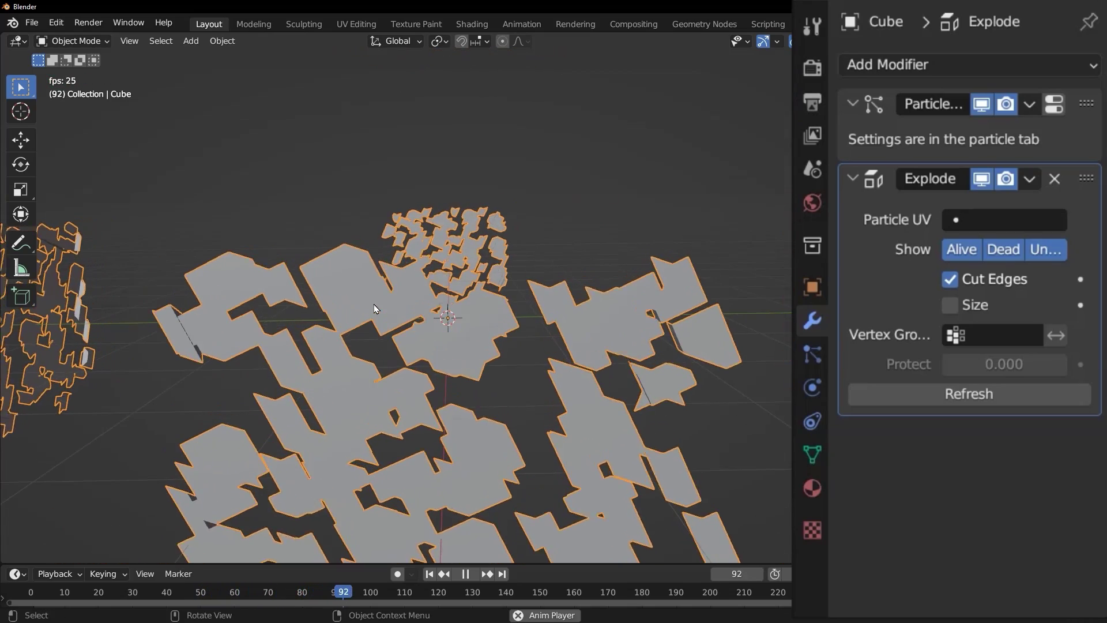
pyautogui.press('space')
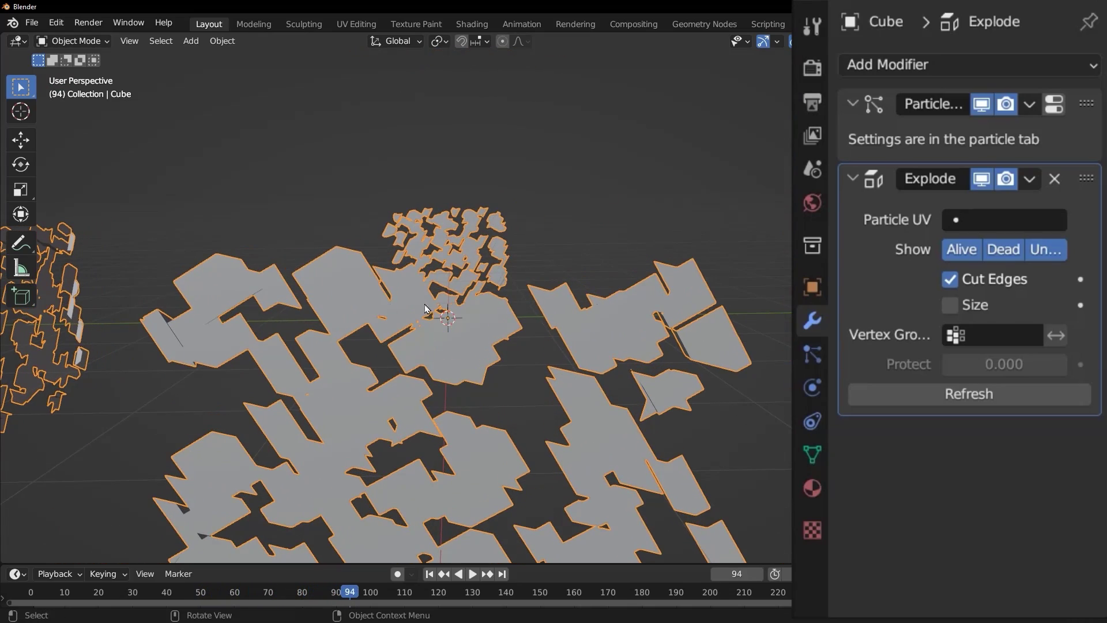
# Disable Cut Edges on the Explode modifier and replay the explosion from the start to view the square fragments
pyautogui.click(950, 279)
pyautogui.click(429, 574)
pyautogui.press('space')
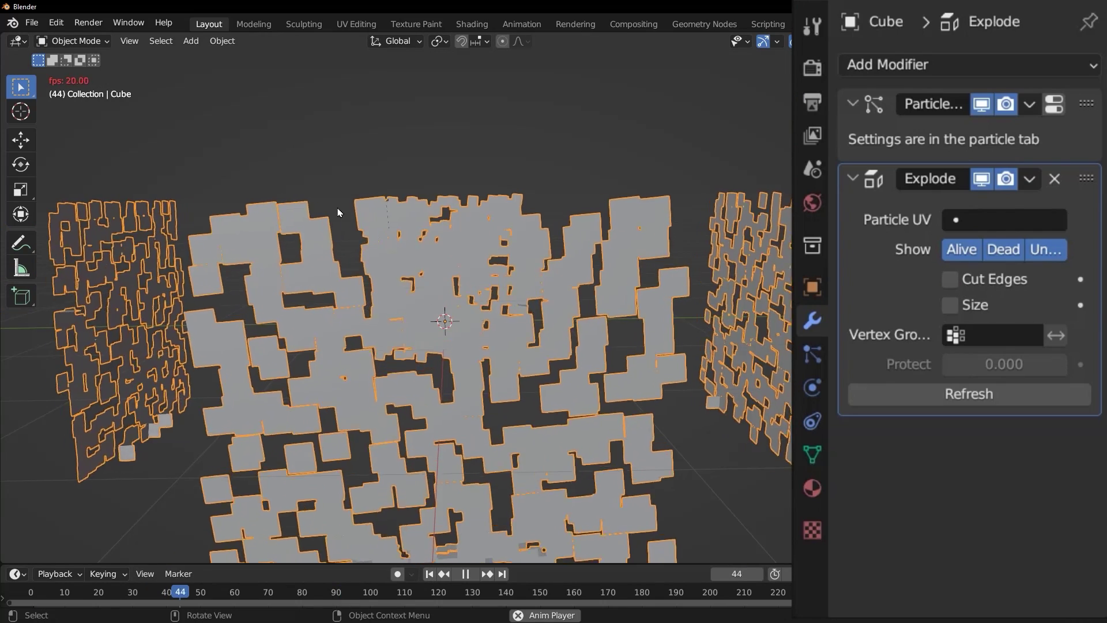
pyautogui.scroll(-10, 398, 308)
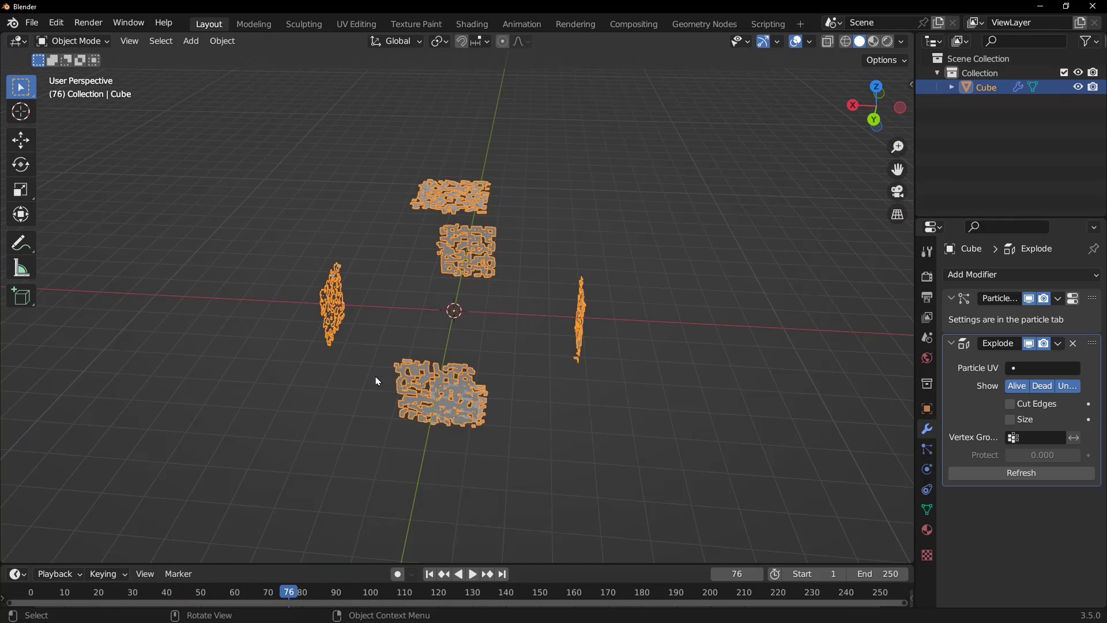
pyautogui.moveTo(413, 373); pyautogui.dragTo(442, 309, button='middle')
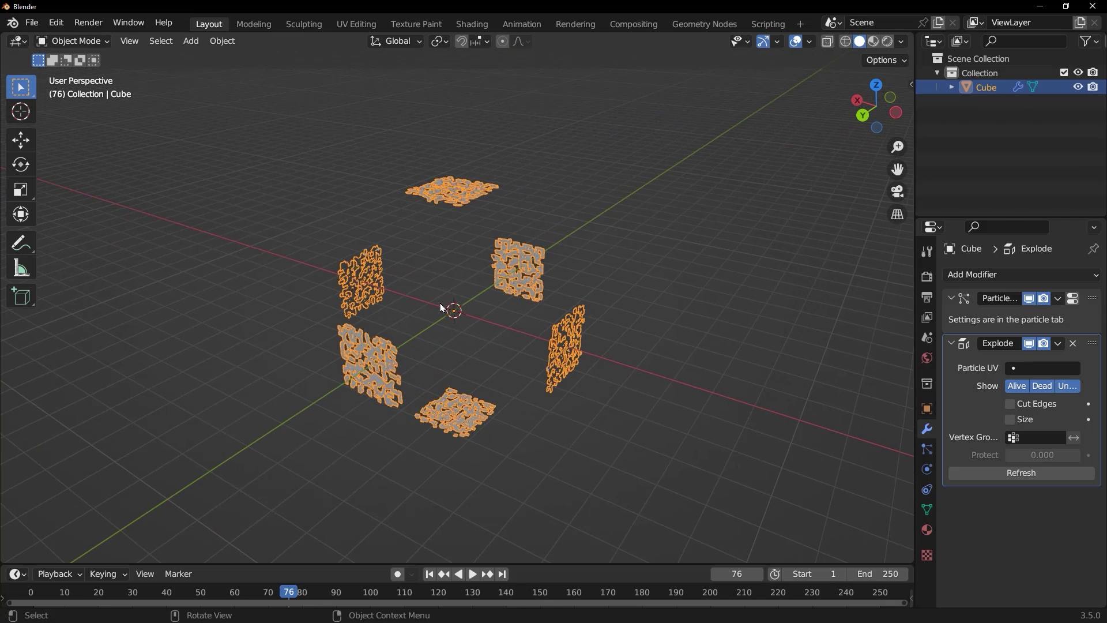
# Delete the exploded cube and add a monkey mesh in its place
pyautogui.press('Delete')
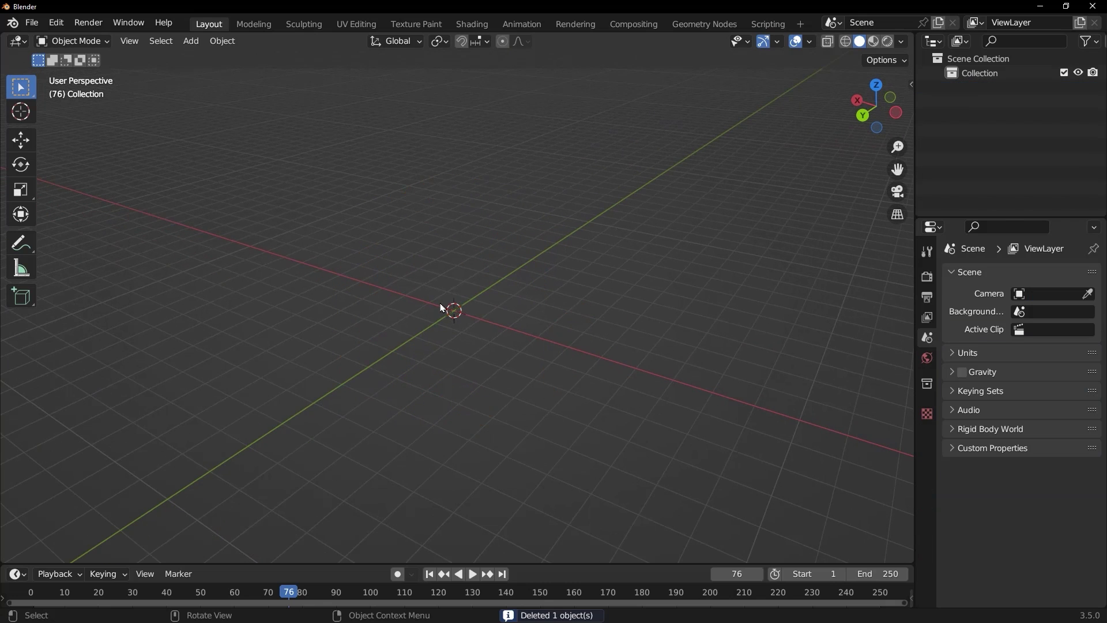
pyautogui.click(191, 41)
pyautogui.moveTo(211, 58)
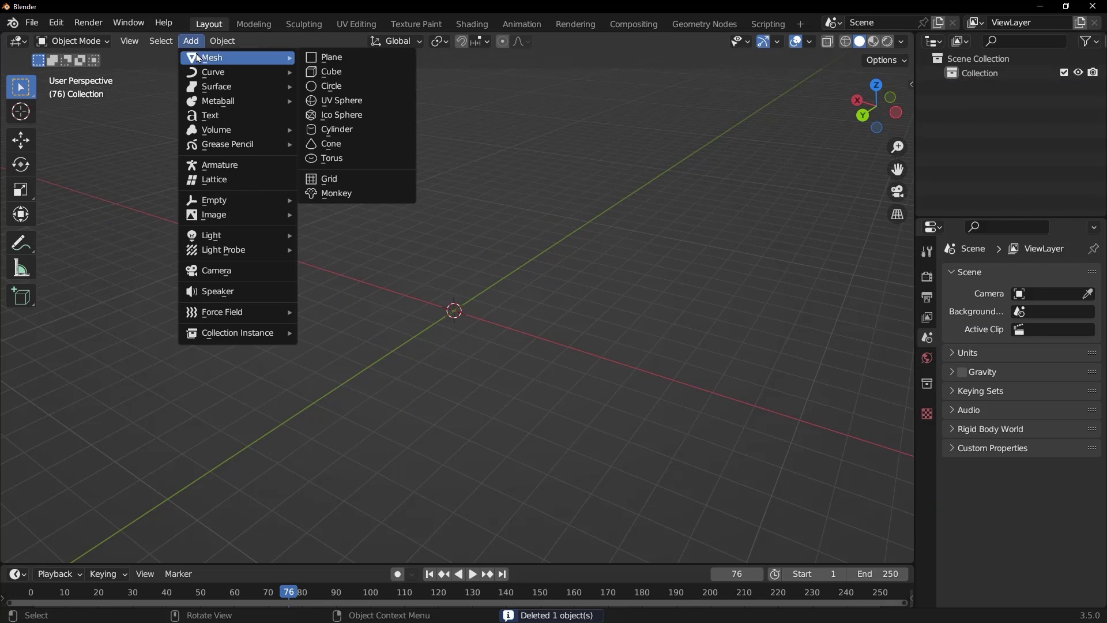
pyautogui.click(338, 193)
pyautogui.moveTo(468, 330); pyautogui.dragTo(243, 297, button='middle')
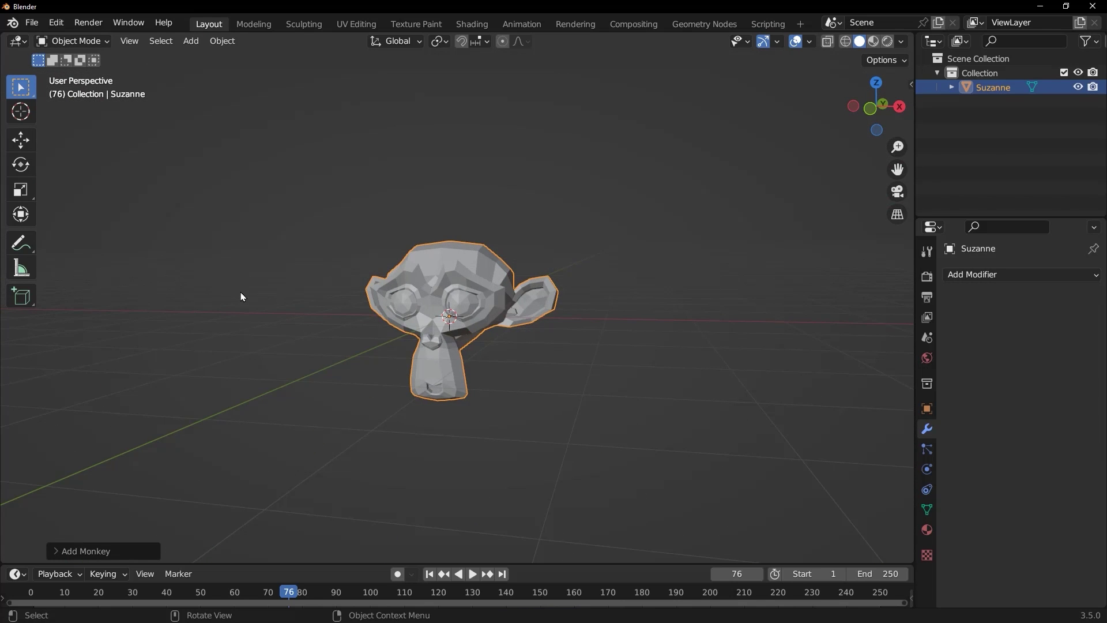
# Apply the Quick Explode effect to the monkey
pyautogui.click(218, 44)
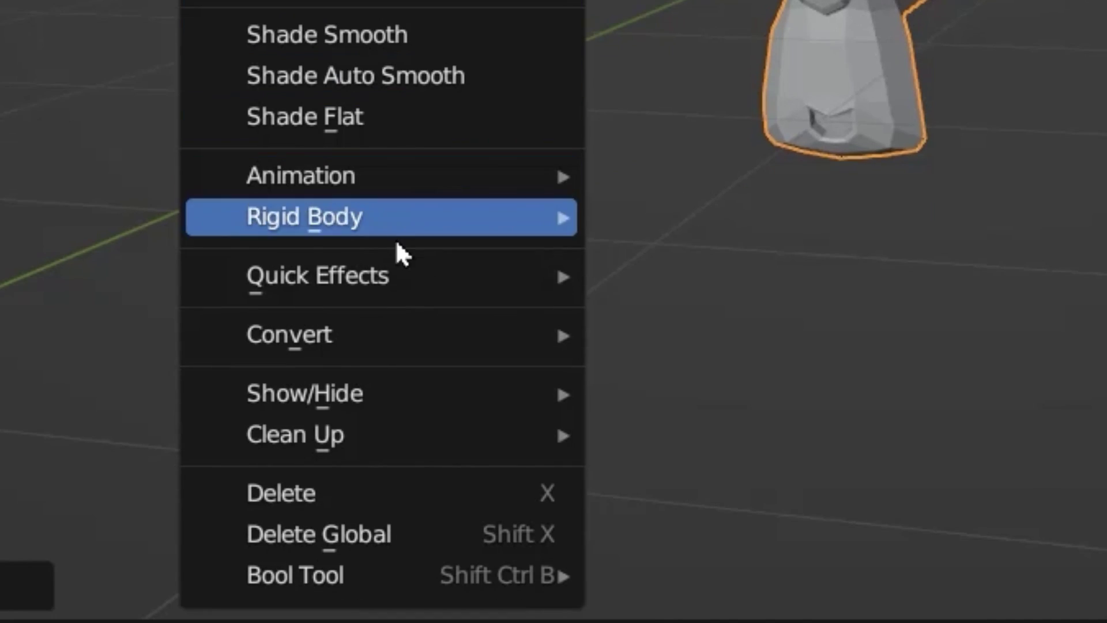
pyautogui.moveTo(395, 277)
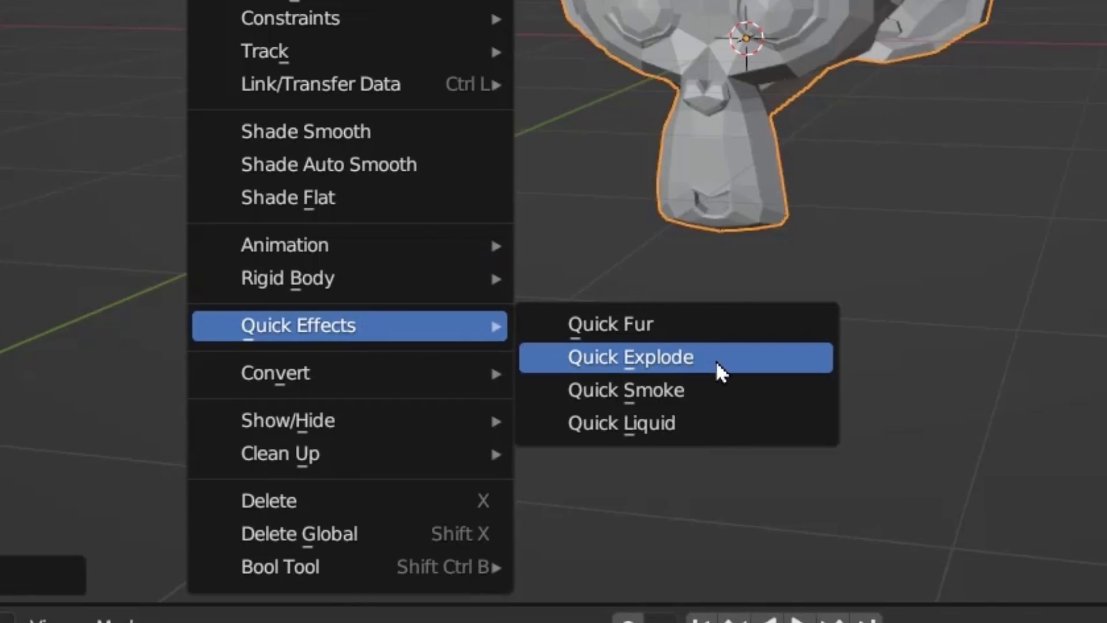
pyautogui.click(818, 320)
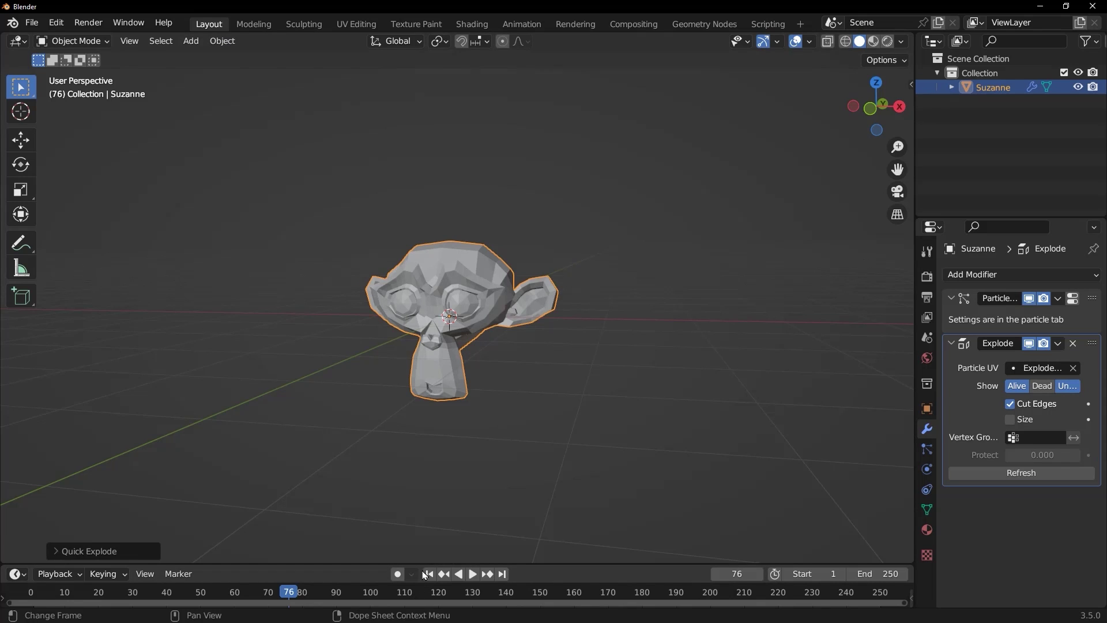
# Play the monkey's explosion and scrub through the timeline to examine when the fragments separate and how long they last
pyautogui.hotkey('shift', 'Left')
pyautogui.press('space')
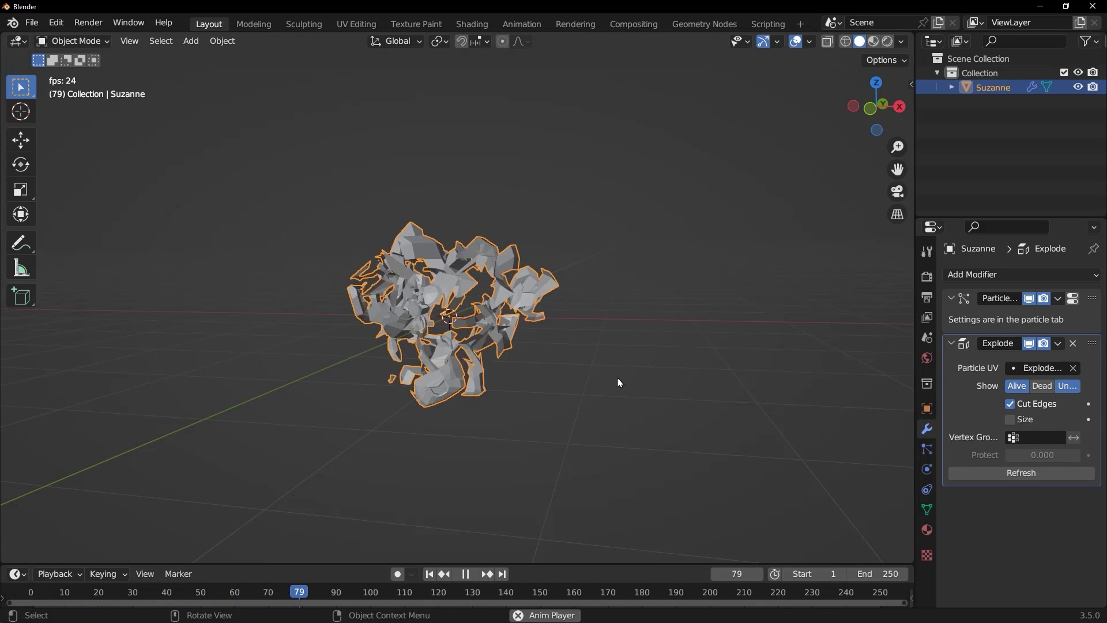
pyautogui.press('space')
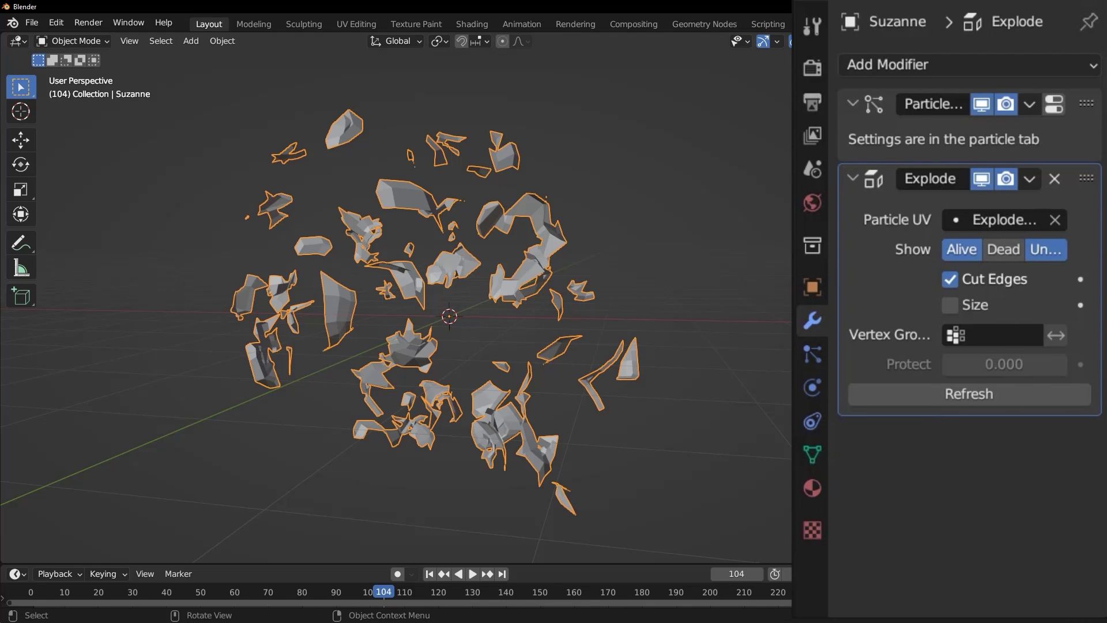
pyautogui.press('space')
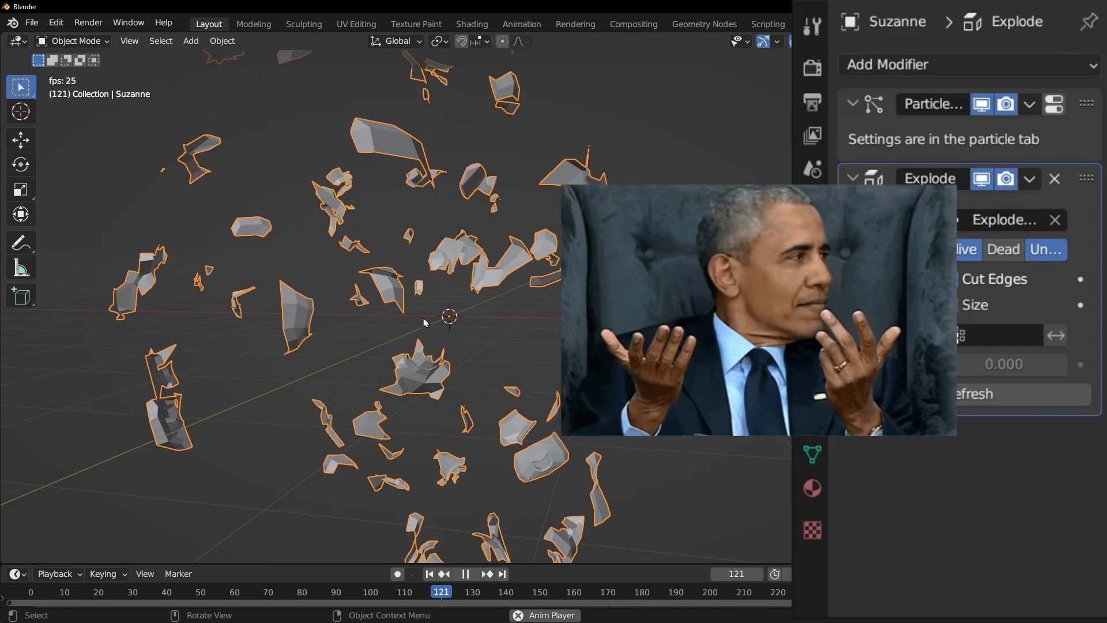
pyautogui.press('space')
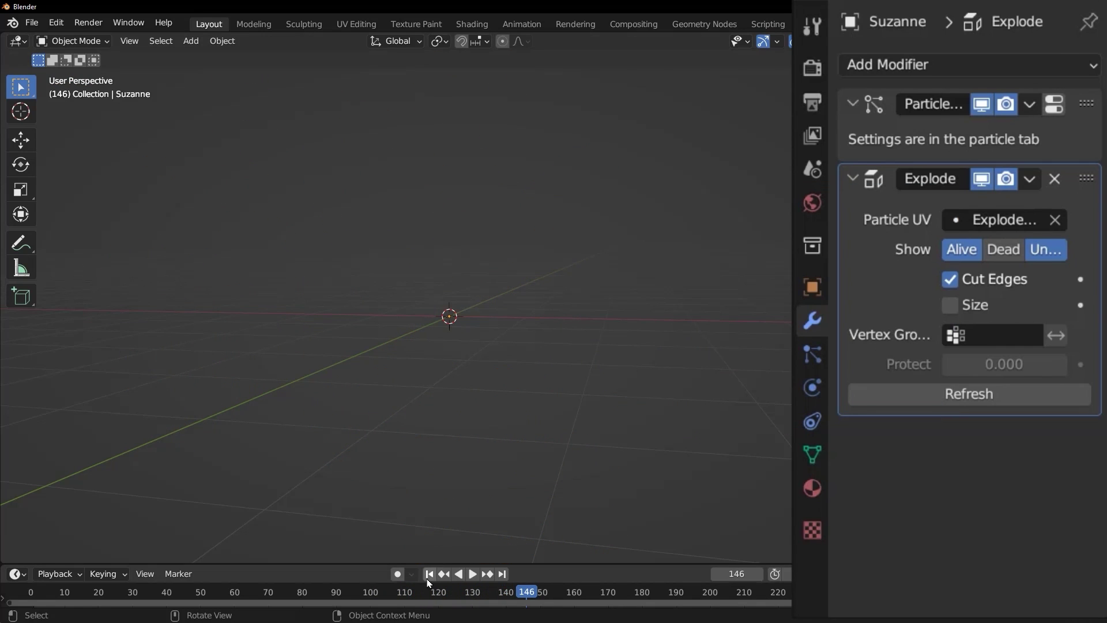
pyautogui.moveTo(428, 584); pyautogui.dragTo(377, 592)
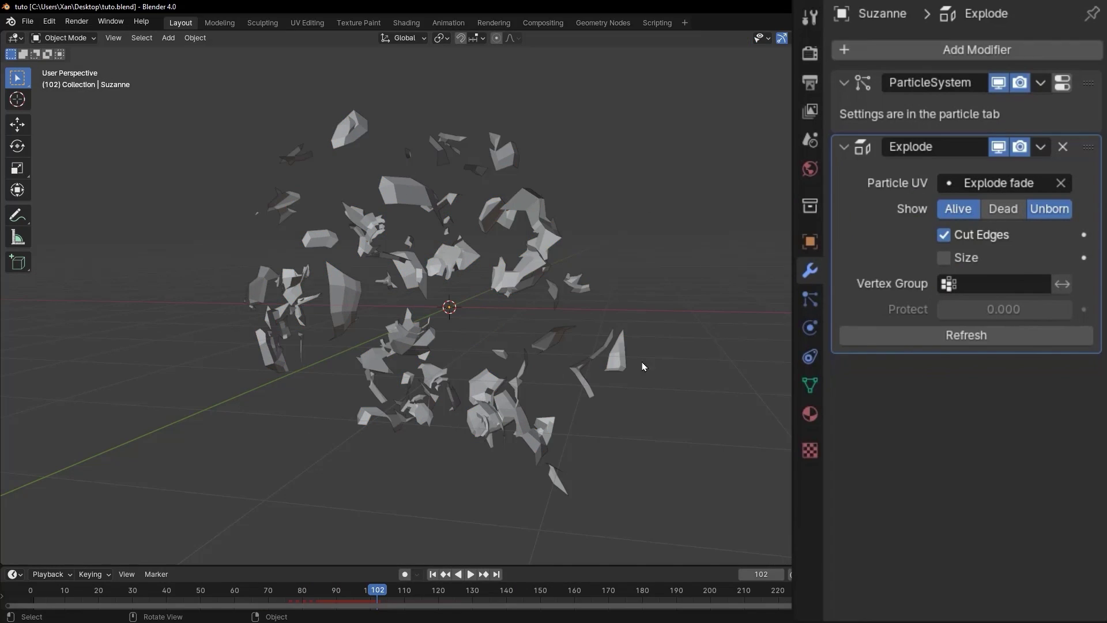
pyautogui.click(192, 38)
pyautogui.moveTo(233, 384)
pyautogui.moveTo(369, 601); pyautogui.dragTo(324, 601)
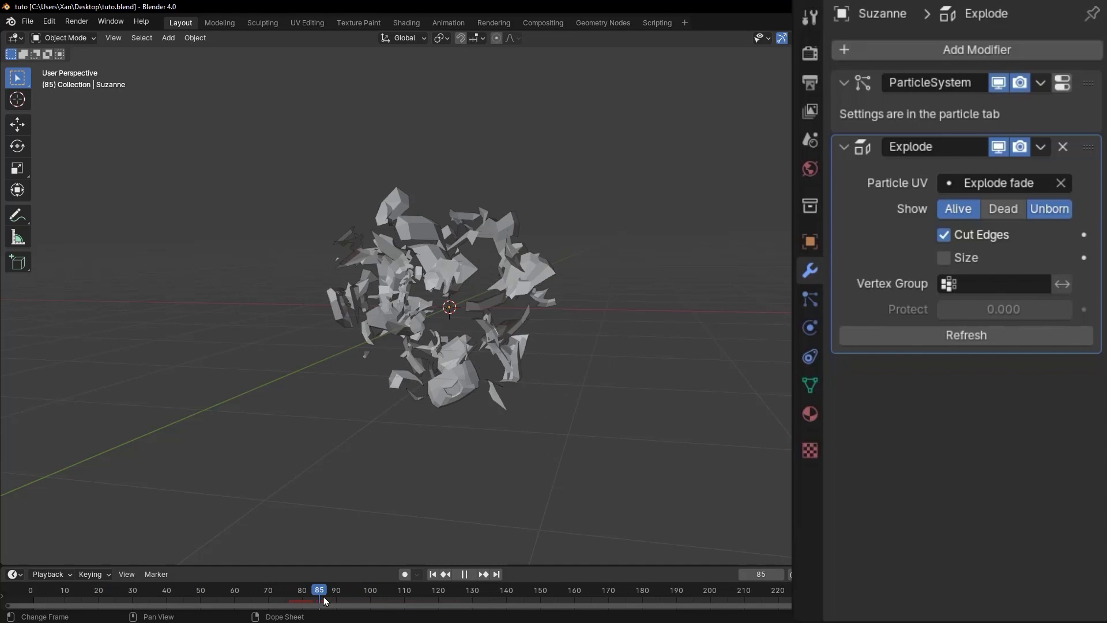
pyautogui.press('Escape')
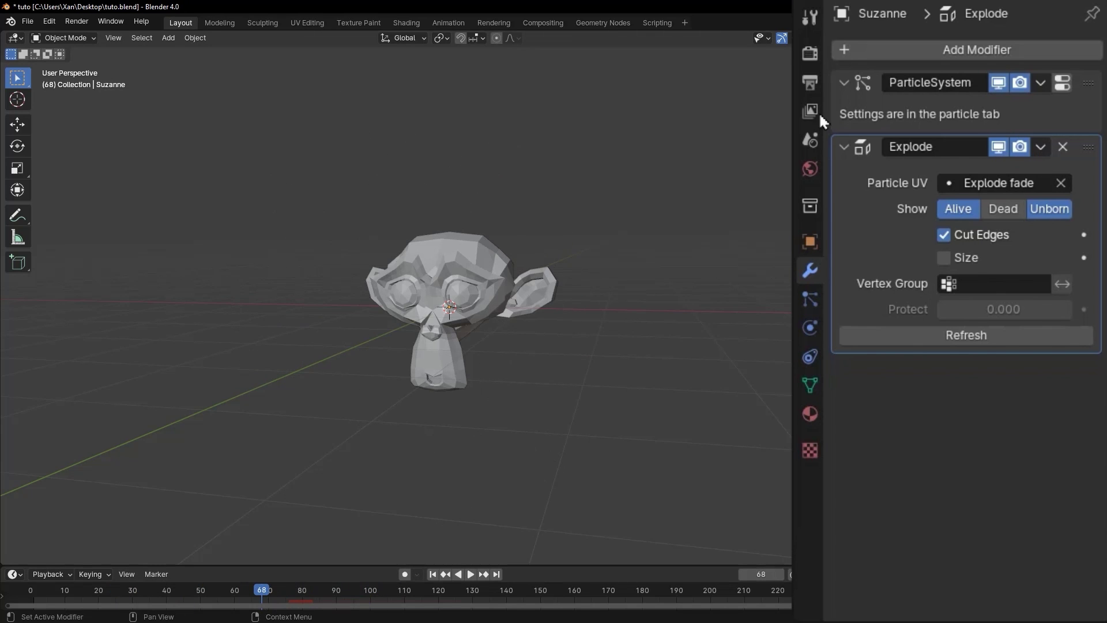
# Set the monkey's particle emission to start at frame 1 and end at frame 2
pyautogui.click(809, 298)
pyautogui.click(863, 203)
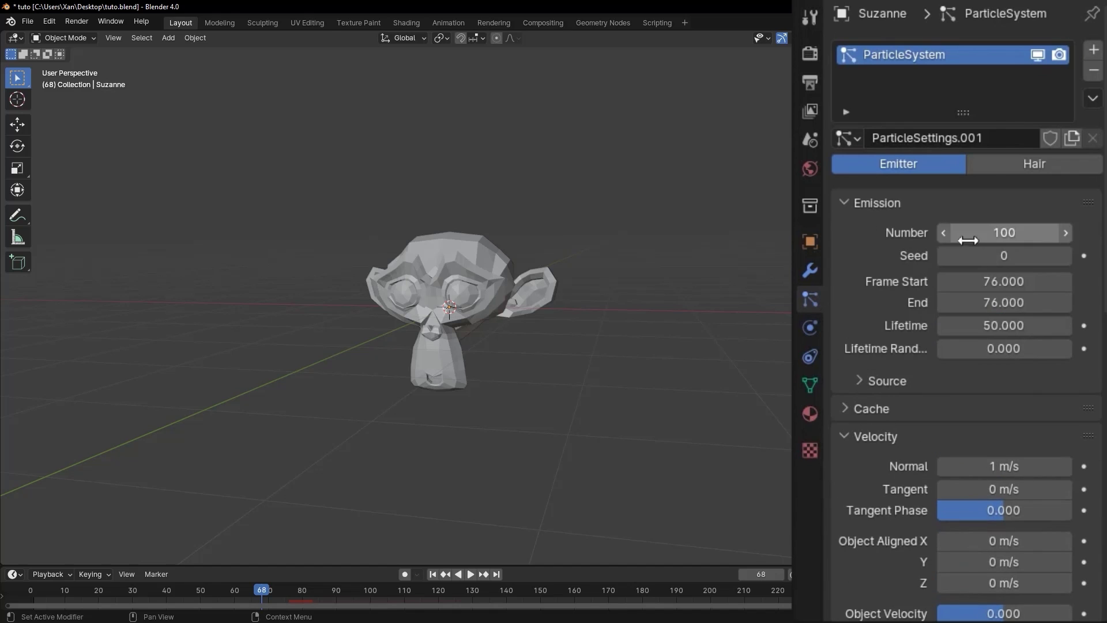
pyautogui.click(963, 281)
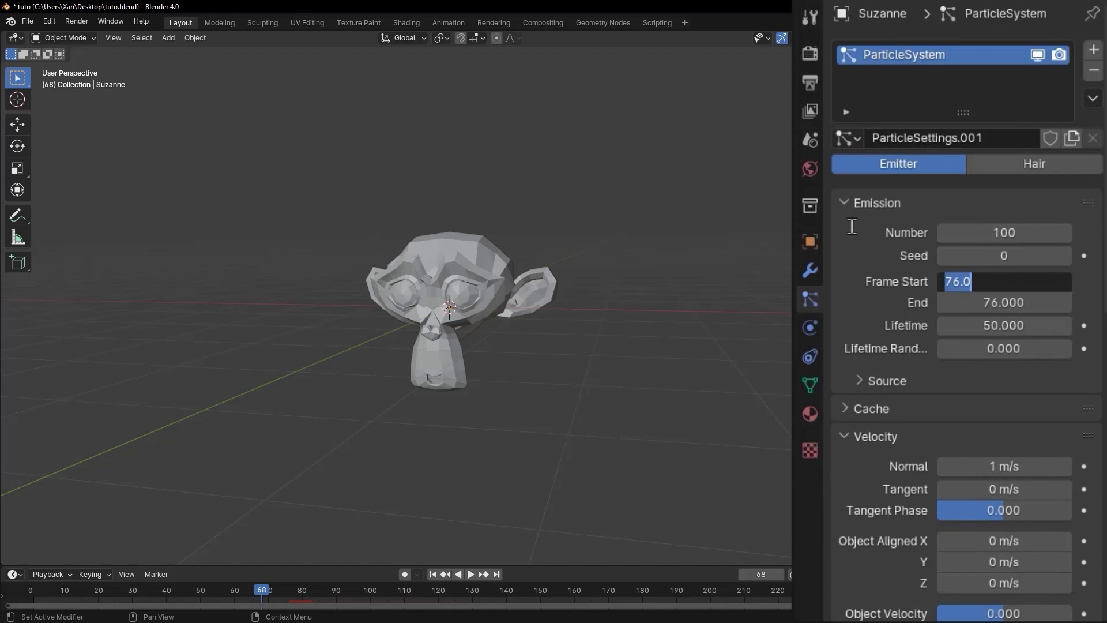
pyautogui.write('1')
pyautogui.press('Tab')
pyautogui.write('2')
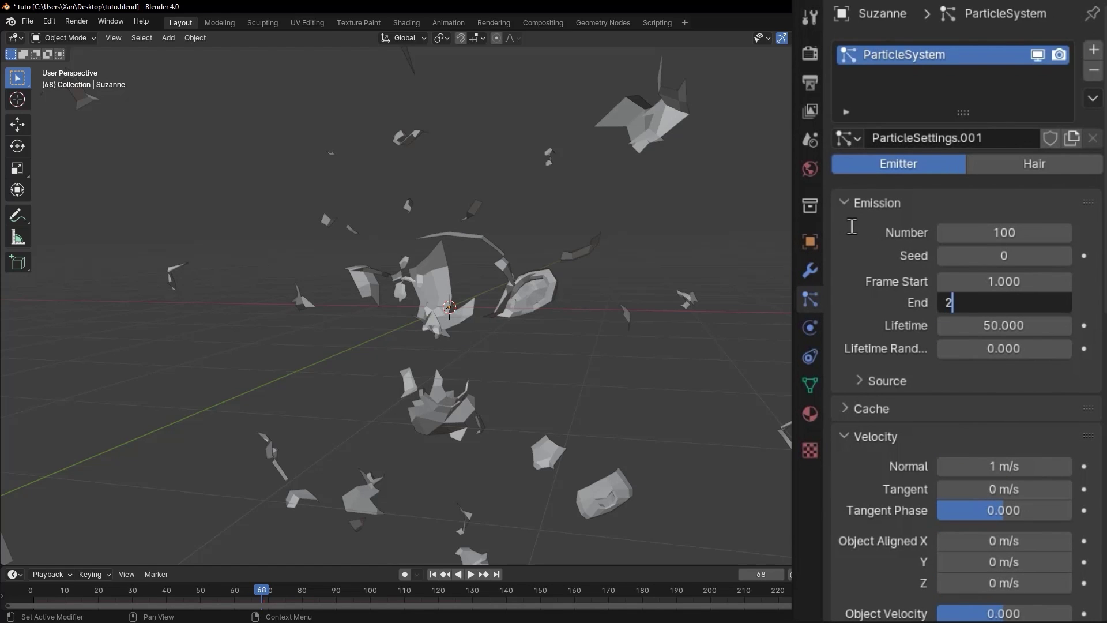
pyautogui.press('Return')
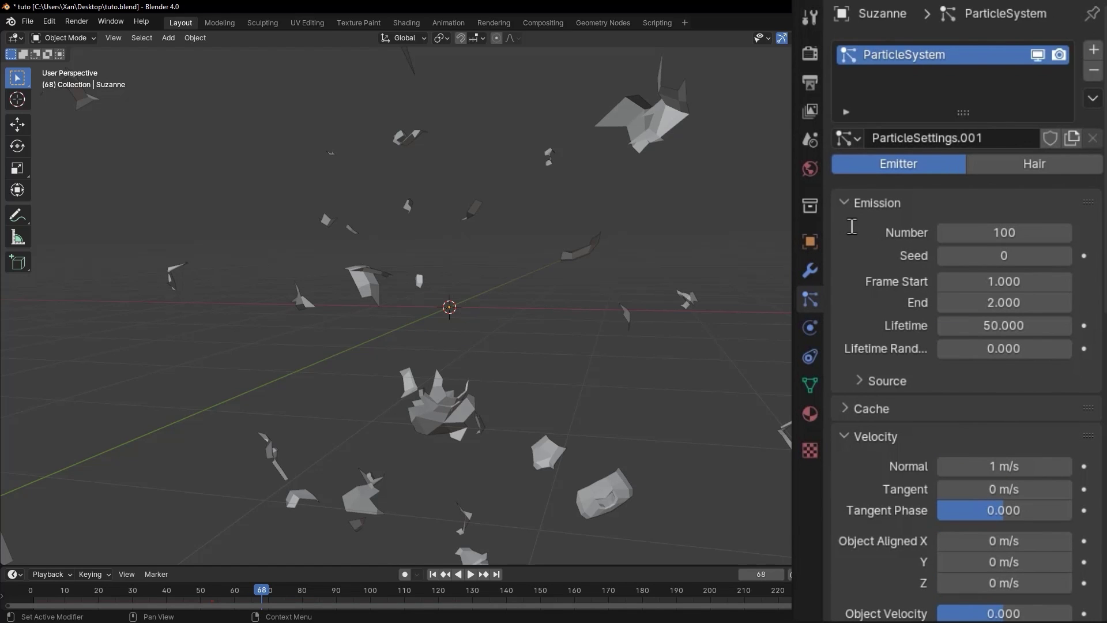
# Play the explosion from the first frame and go back to frame 50 to view the scattered fragments
pyautogui.click(434, 576)
pyautogui.press('space')
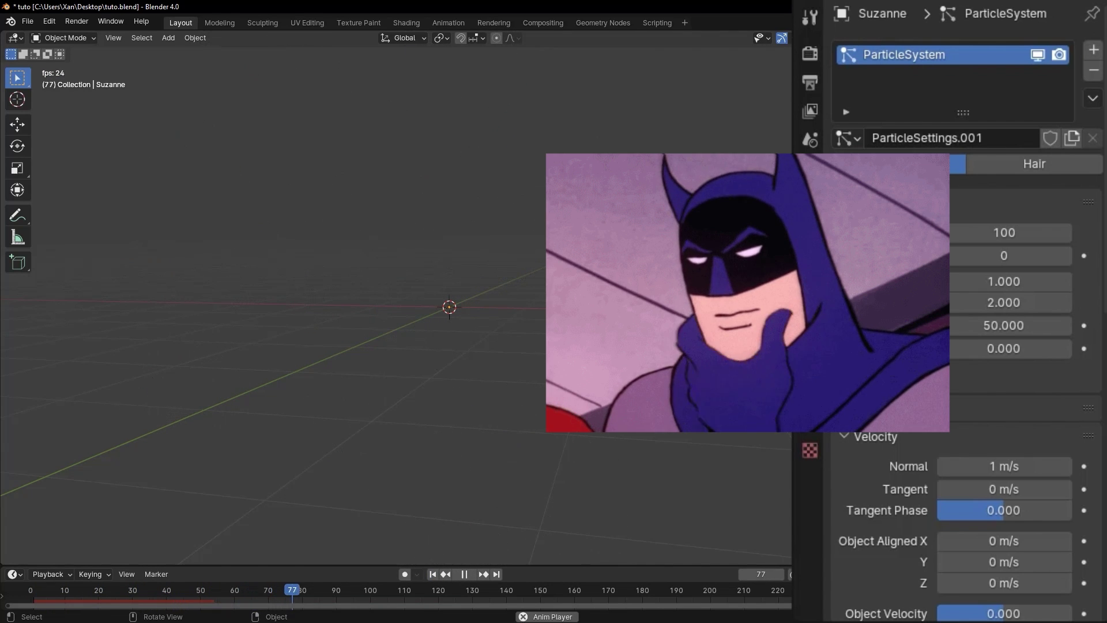
pyautogui.moveTo(304, 602); pyautogui.dragTo(201, 601)
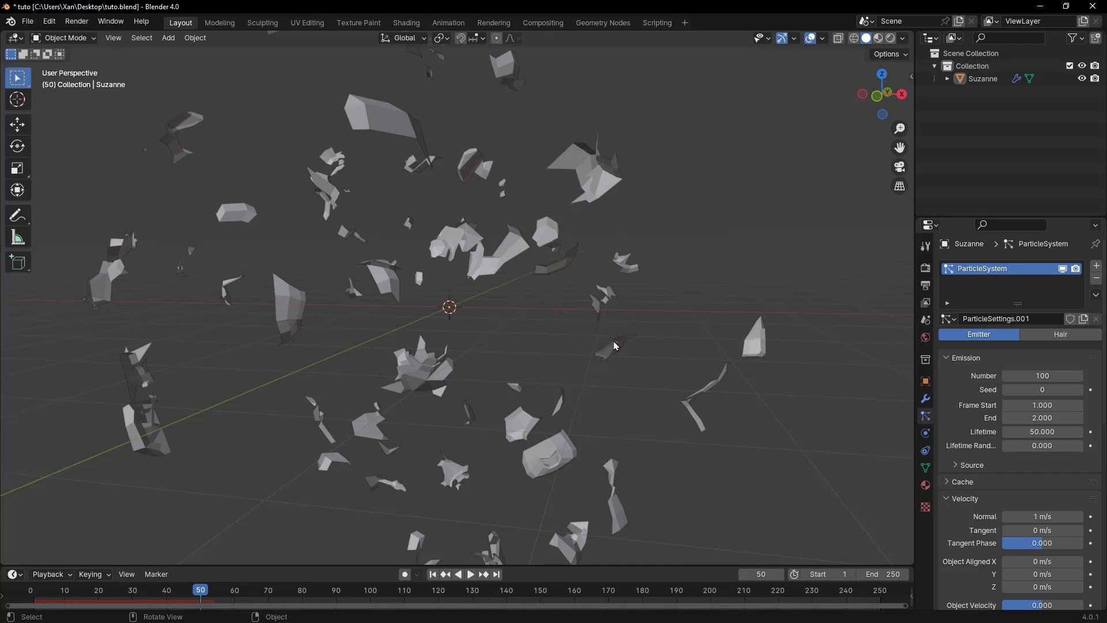
# Switch the viewport to Material Preview shading and replay the explosion to view how the fragments fade
pyautogui.click(879, 39)
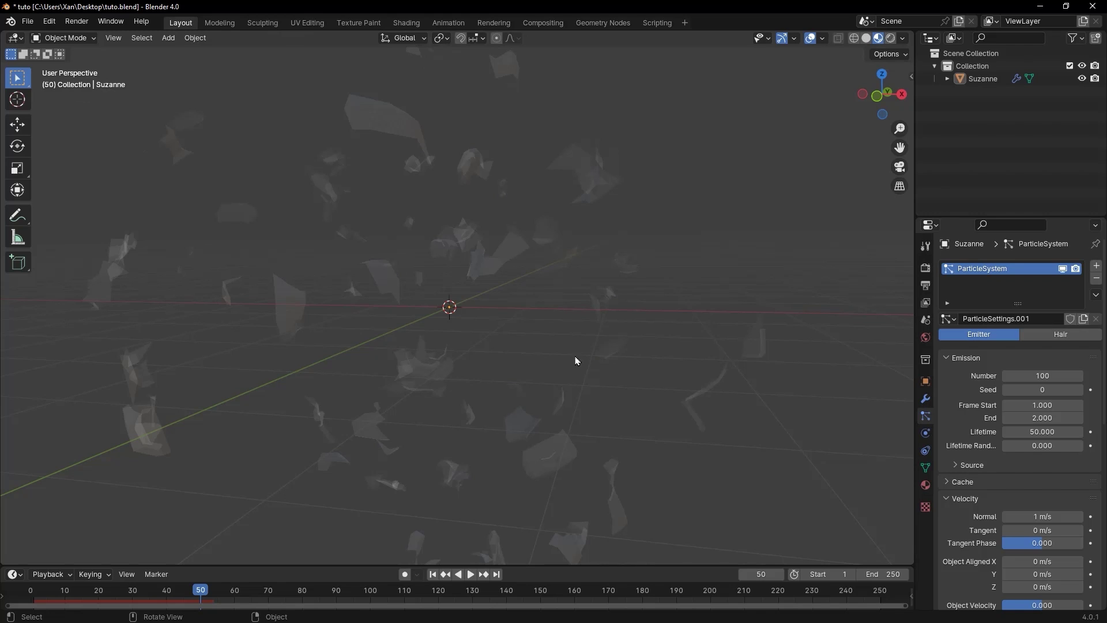
pyautogui.moveTo(201, 595); pyautogui.dragTo(139, 596)
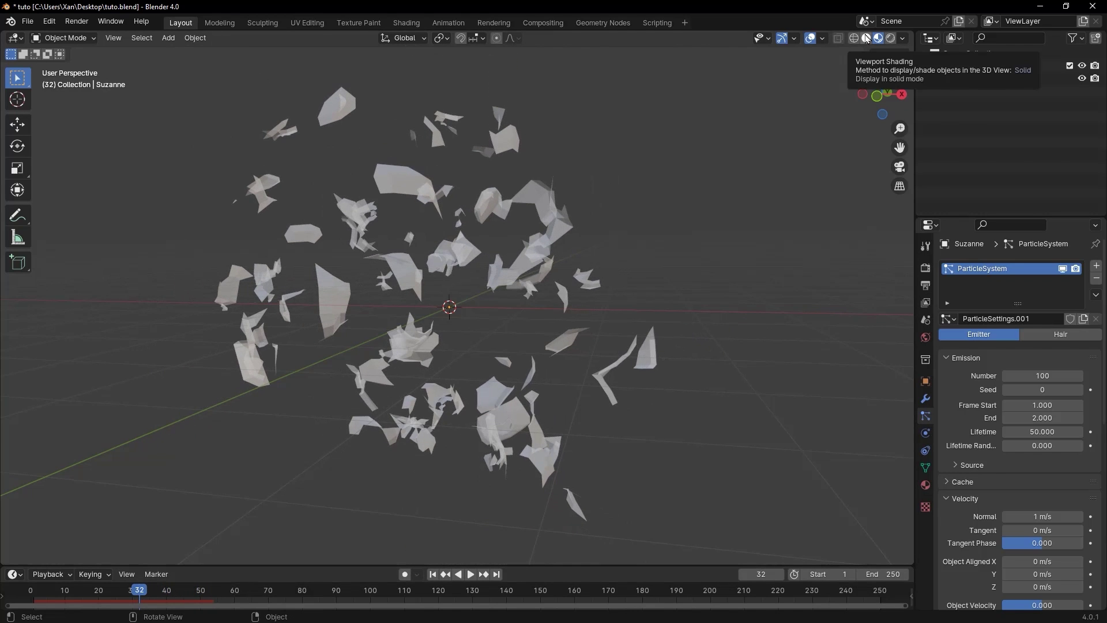
pyautogui.hotkey('shift', 'Left')
pyautogui.press('space')
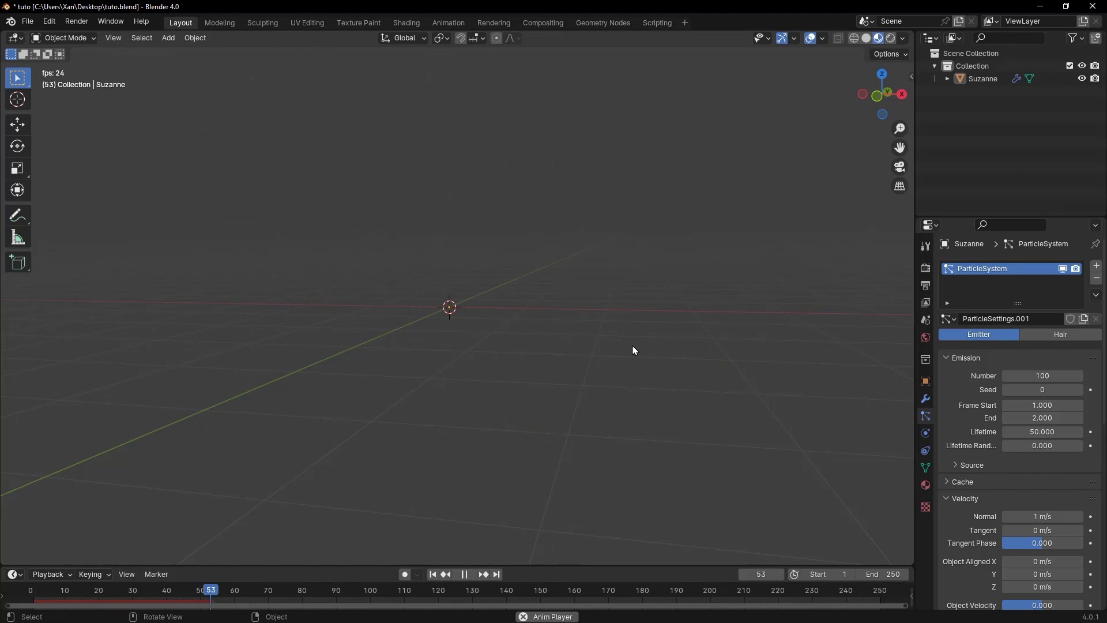
pyautogui.press('space')
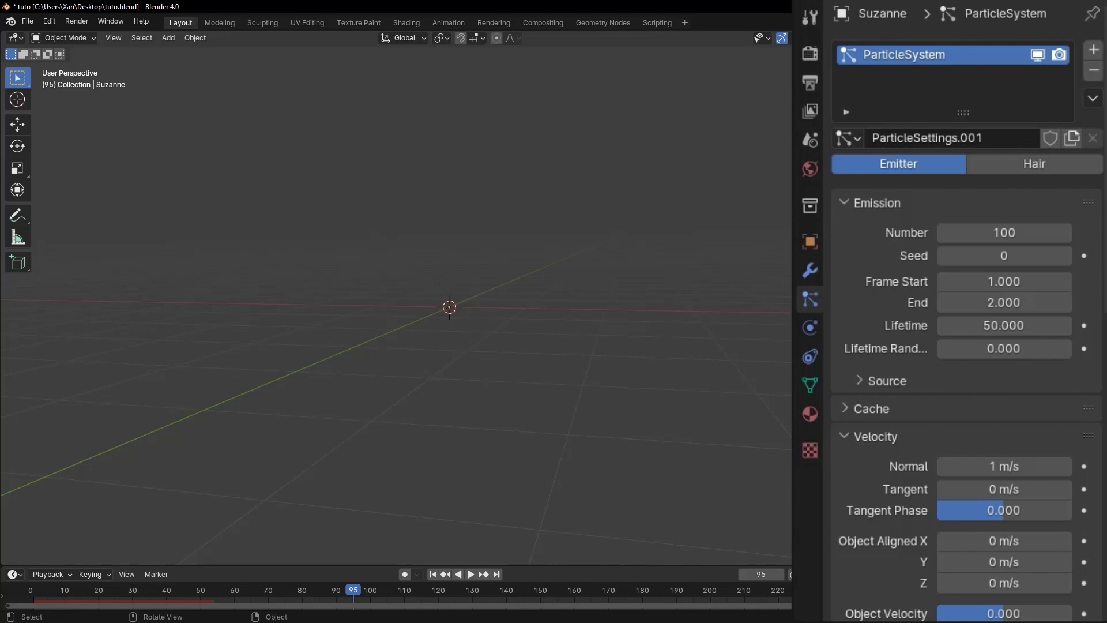
# Show the Explode modifier settings and scrub the timeline to frame 43 to examine the fragments' transparency
pyautogui.click(808, 271)
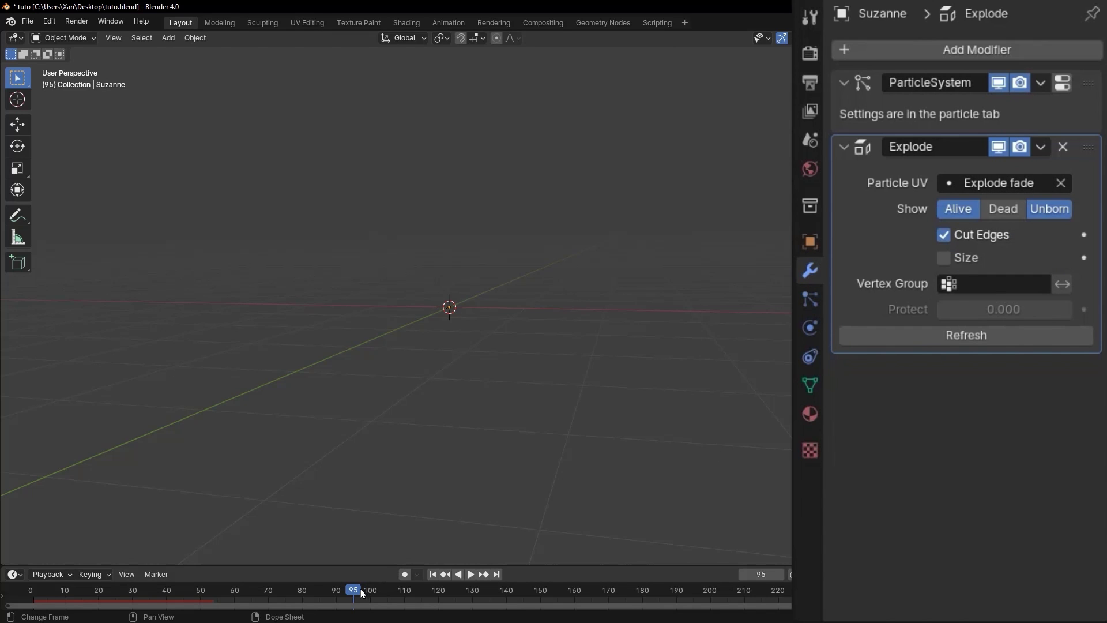
pyautogui.hotkey('shift', 'ctrl', 'space')
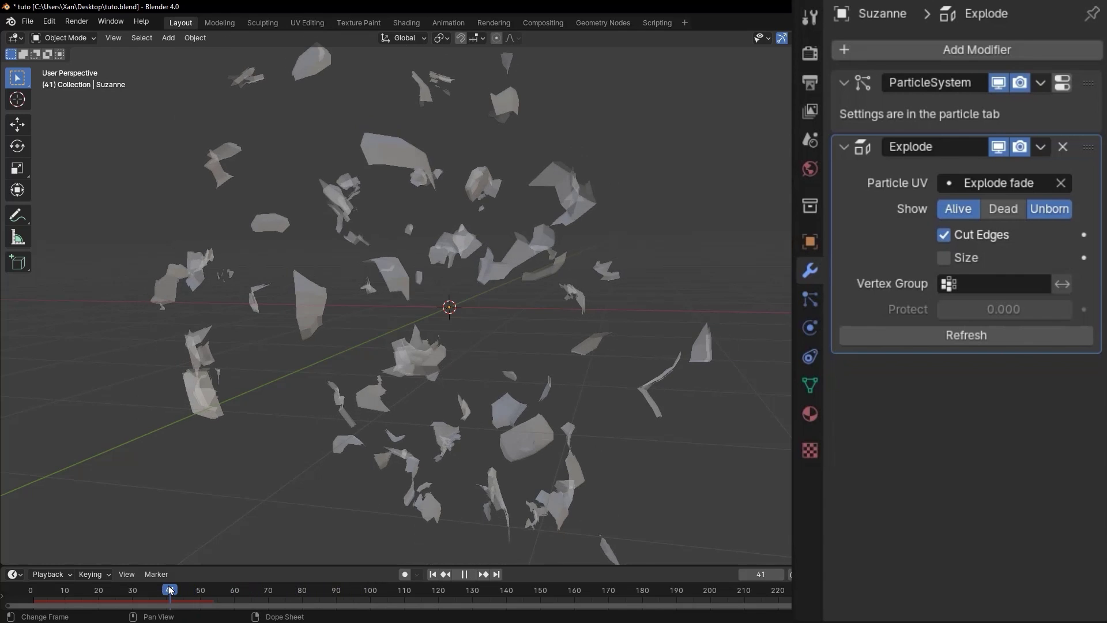
pyautogui.press('space')
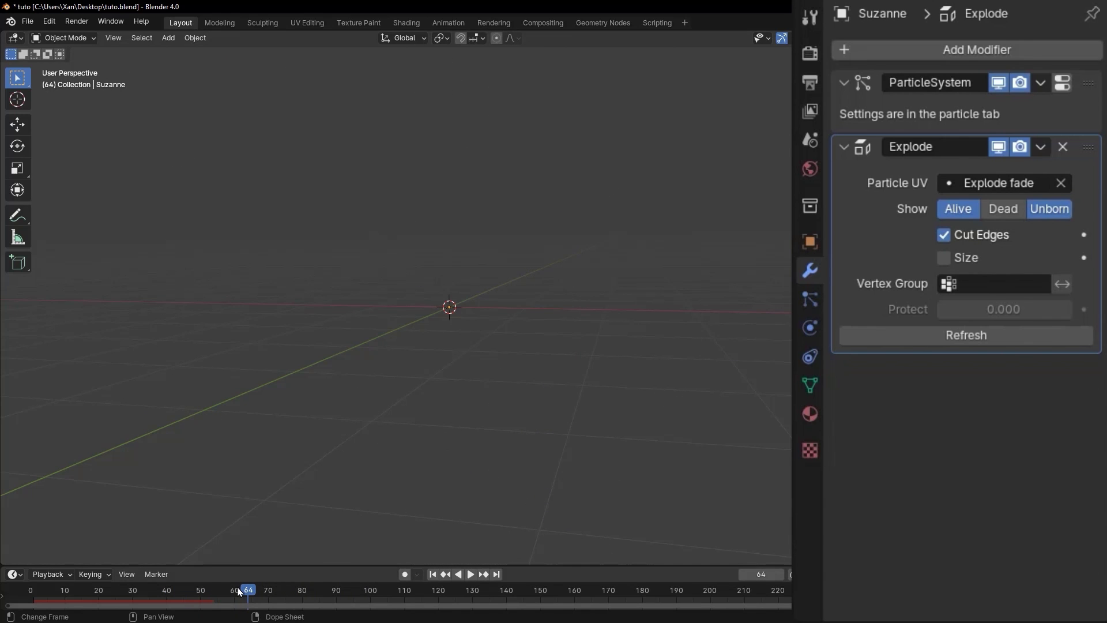
pyautogui.moveTo(247, 591); pyautogui.dragTo(160, 591)
pyautogui.press('space')
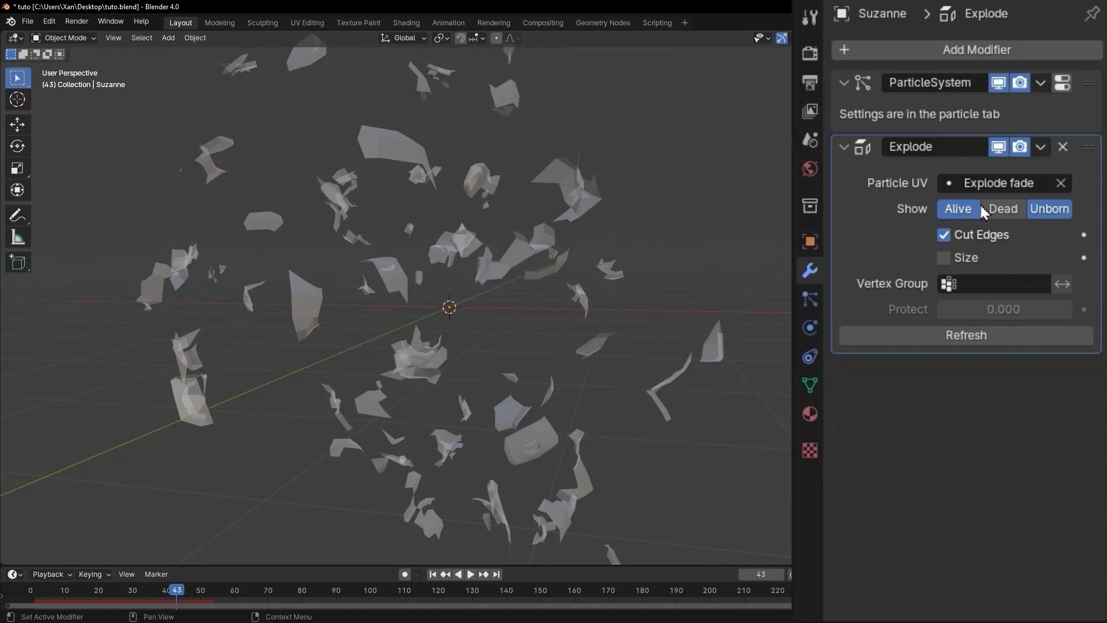
# Clear the Particle UV map from the Explode modifier and replay the explosion from the start
pyautogui.click(1062, 185)
pyautogui.click(17, 588)
pyautogui.press('space')
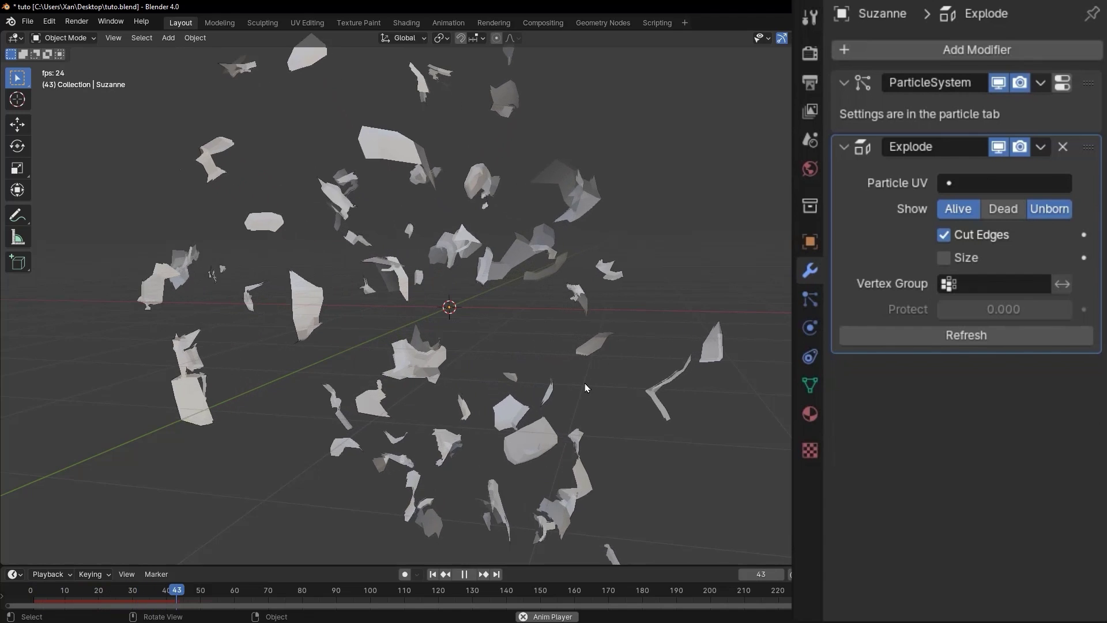
pyautogui.press('space')
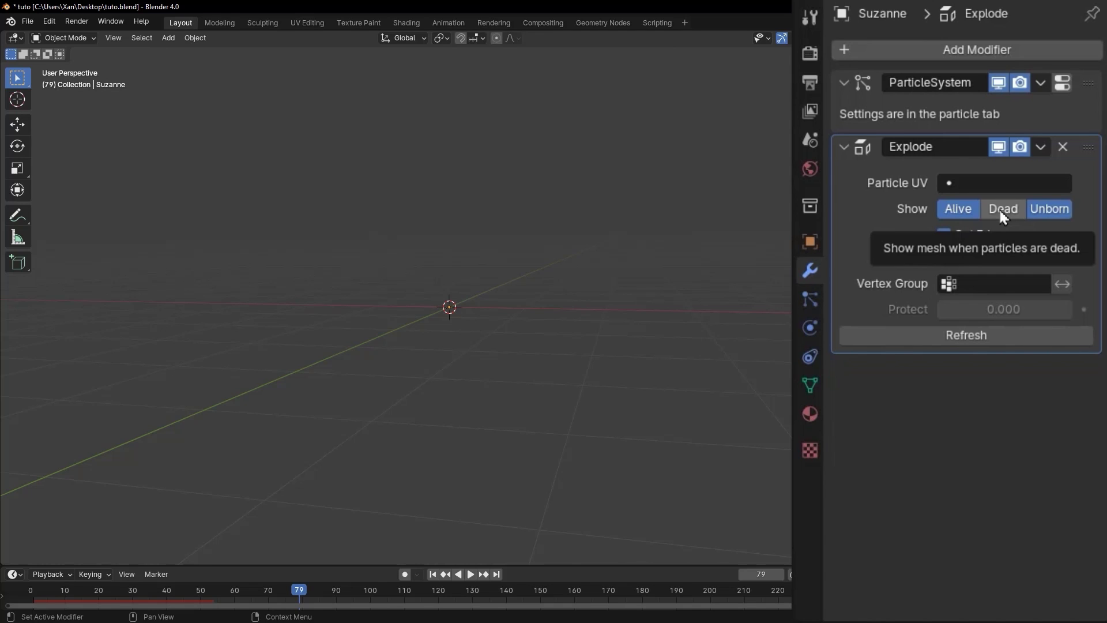
# Go back to frame 49 to examine the monkey fragments near the end of their lifetime
pyautogui.moveTo(276, 207); pyautogui.dragTo(464, 300, button='middle')
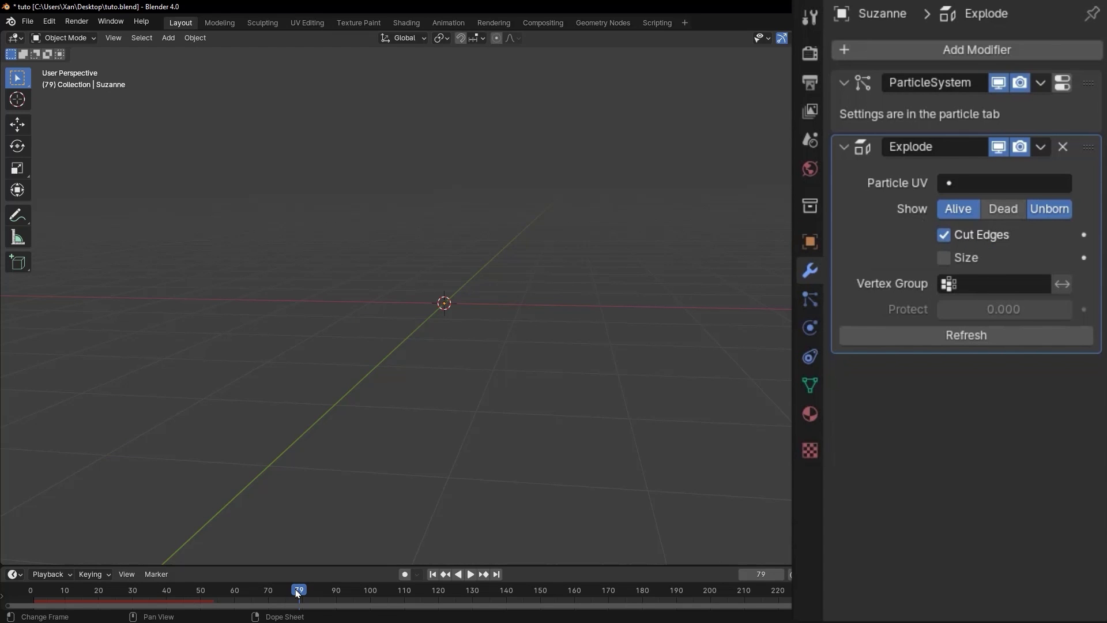
pyautogui.press('space')
pyautogui.moveTo(298, 594); pyautogui.dragTo(198, 594)
pyautogui.press('space')
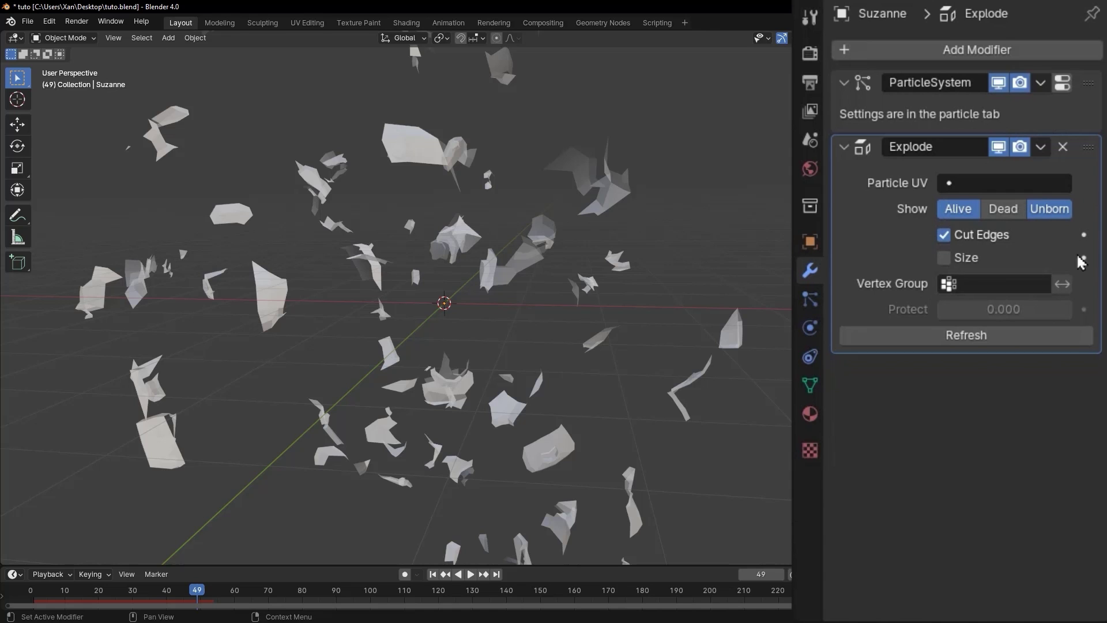
pyautogui.click(196, 38)
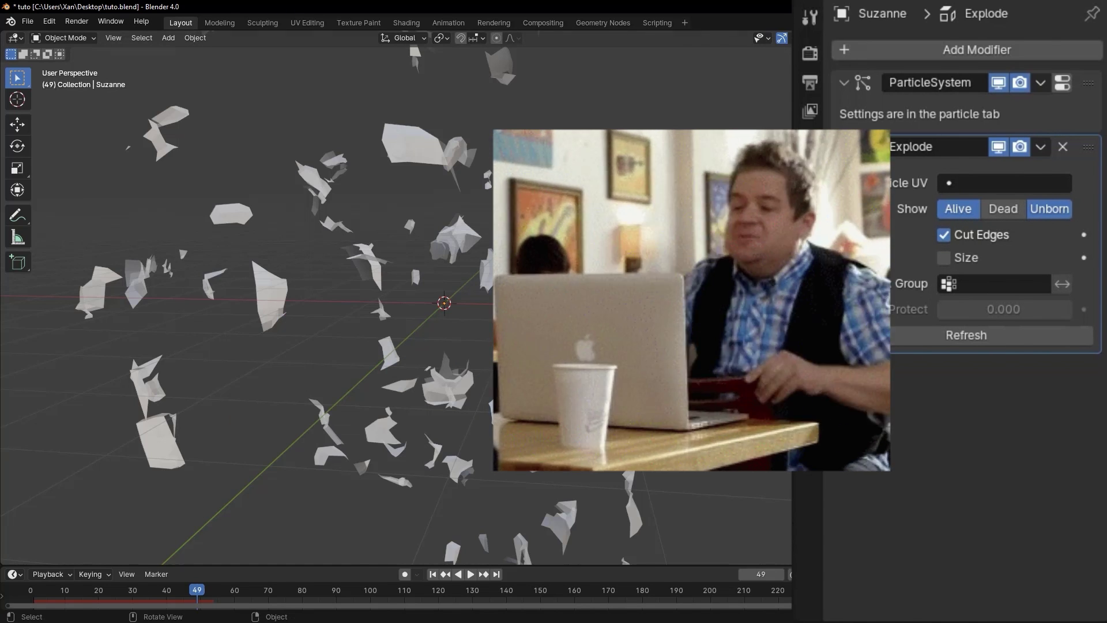
# Enable showing Dead particles on the Explode modifier and replay the explosion from the first frame
pyautogui.click(1004, 209)
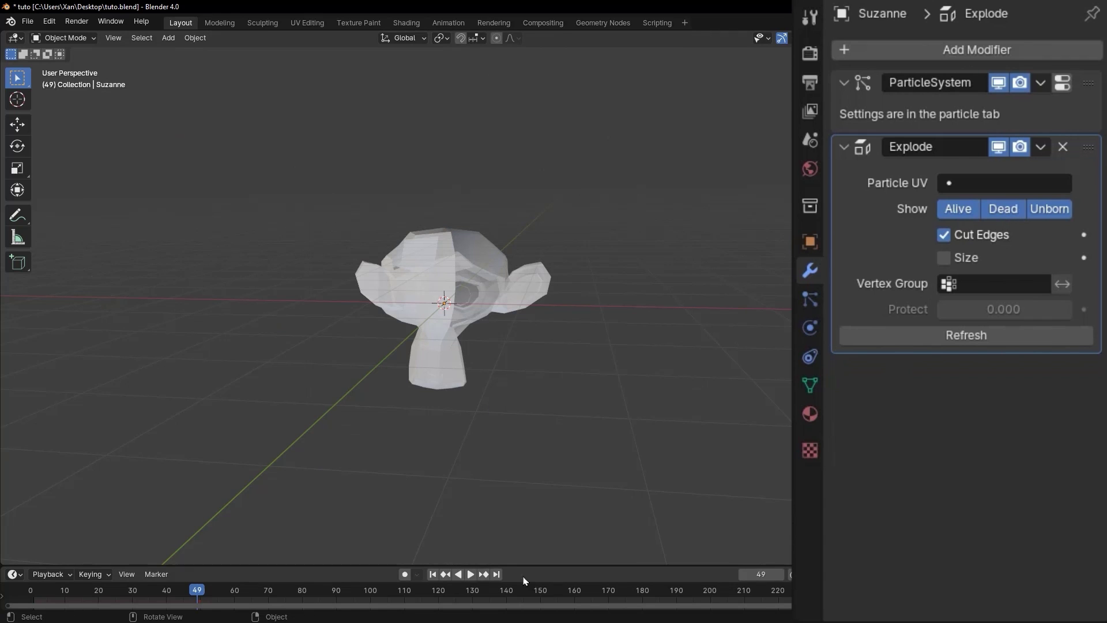
pyautogui.click(432, 575)
pyautogui.press('space')
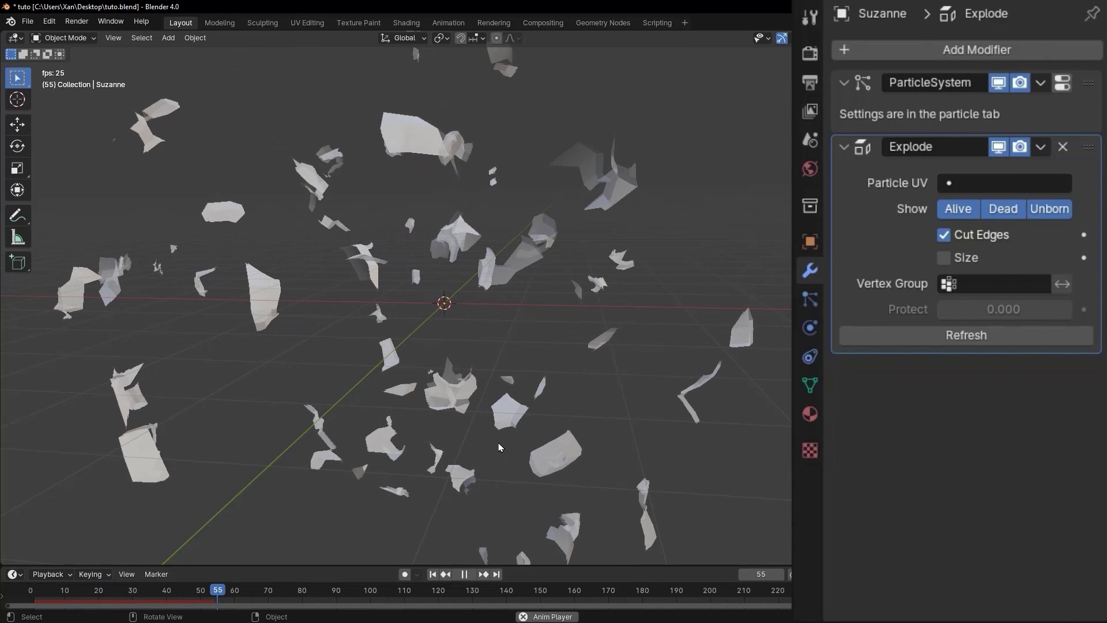
pyautogui.press('space')
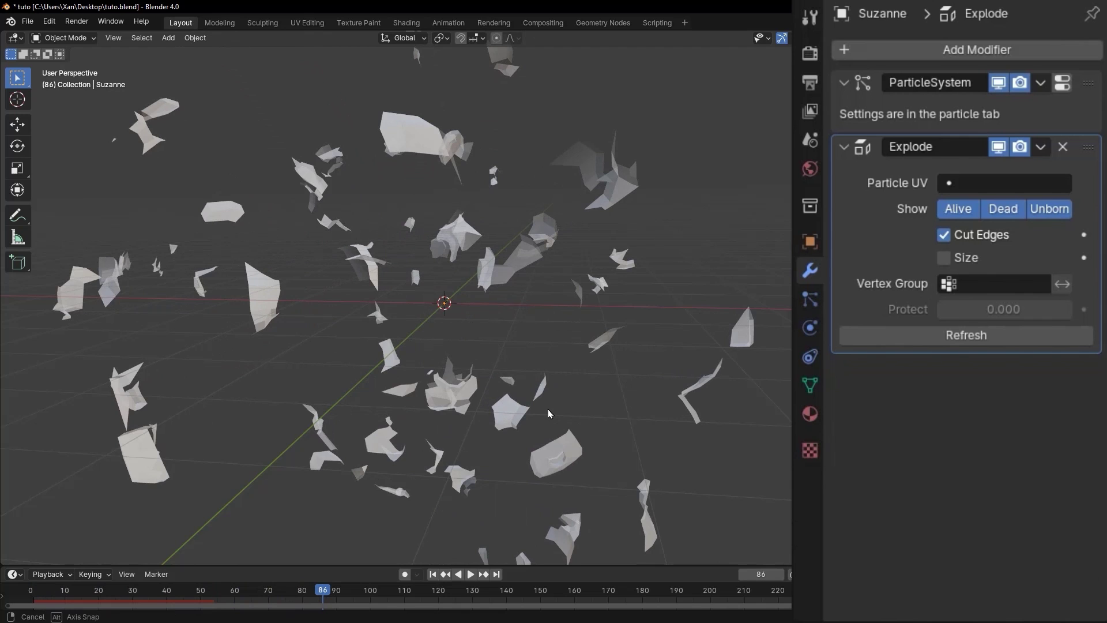
# Set the Lifetime of the monkey's particle system to 250
pyautogui.moveTo(545, 414); pyautogui.dragTo(543, 266, button='middle')
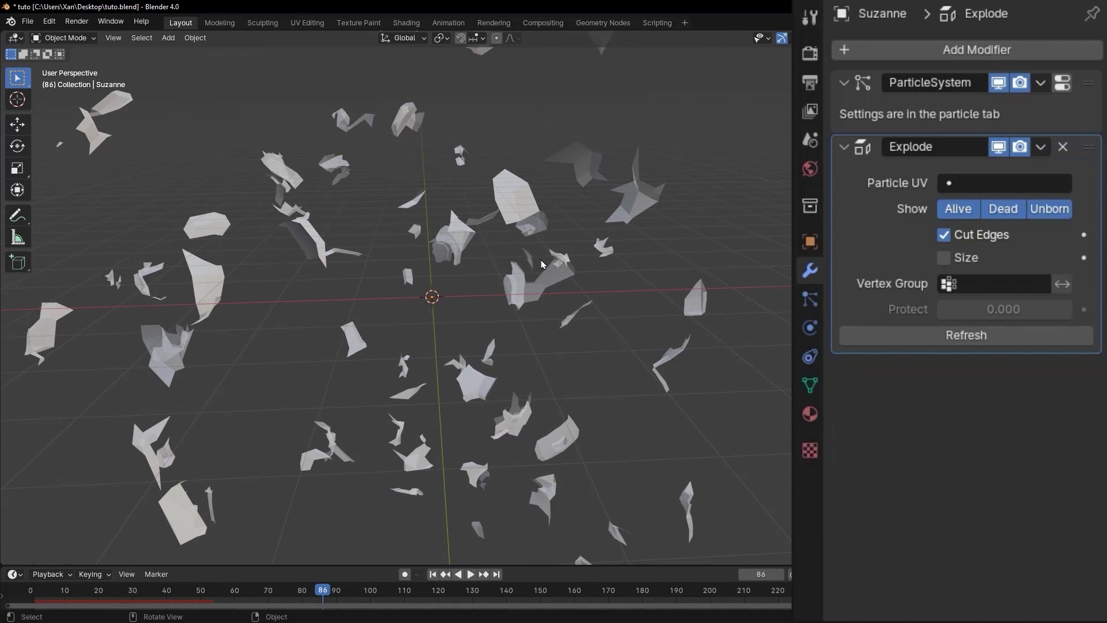
pyautogui.click(810, 300)
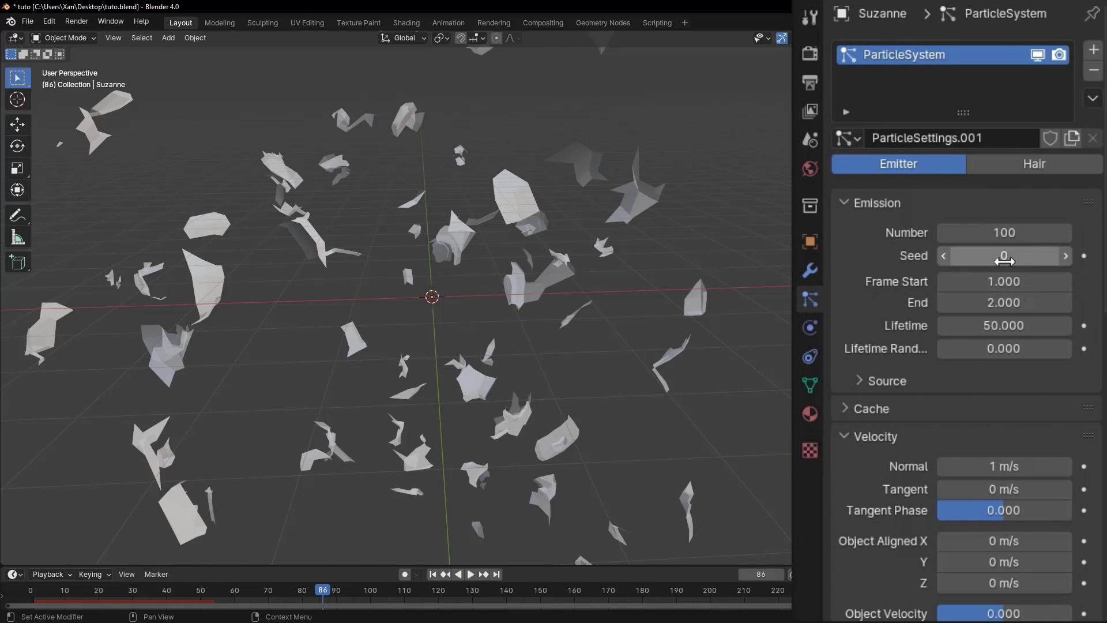
pyautogui.click(1006, 334)
pyautogui.write('2')
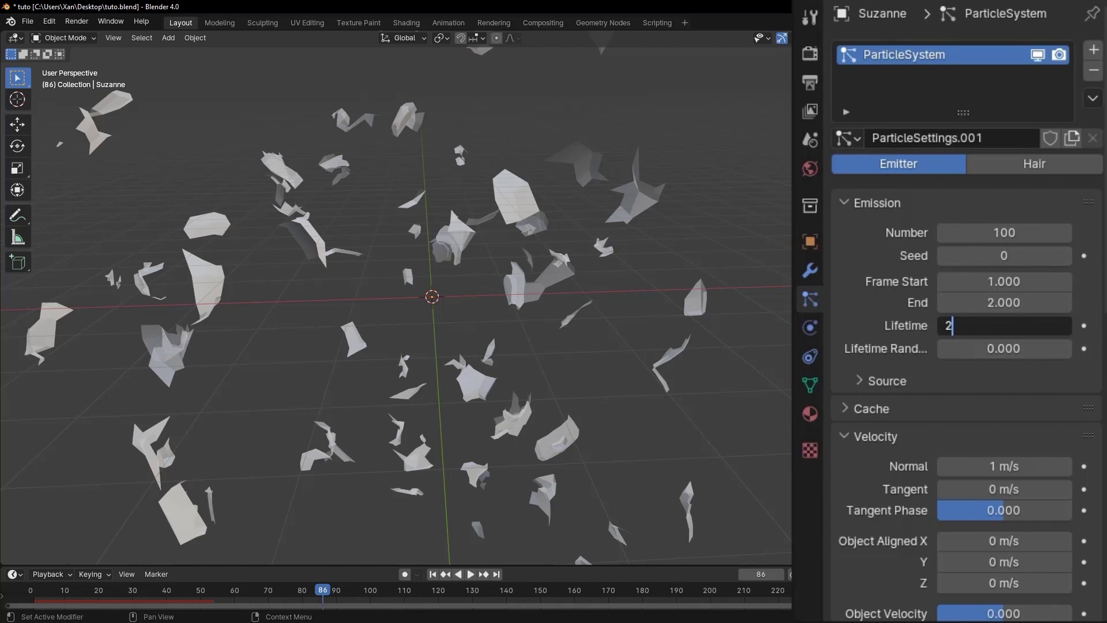
pyautogui.write('50')
pyautogui.press('Return')
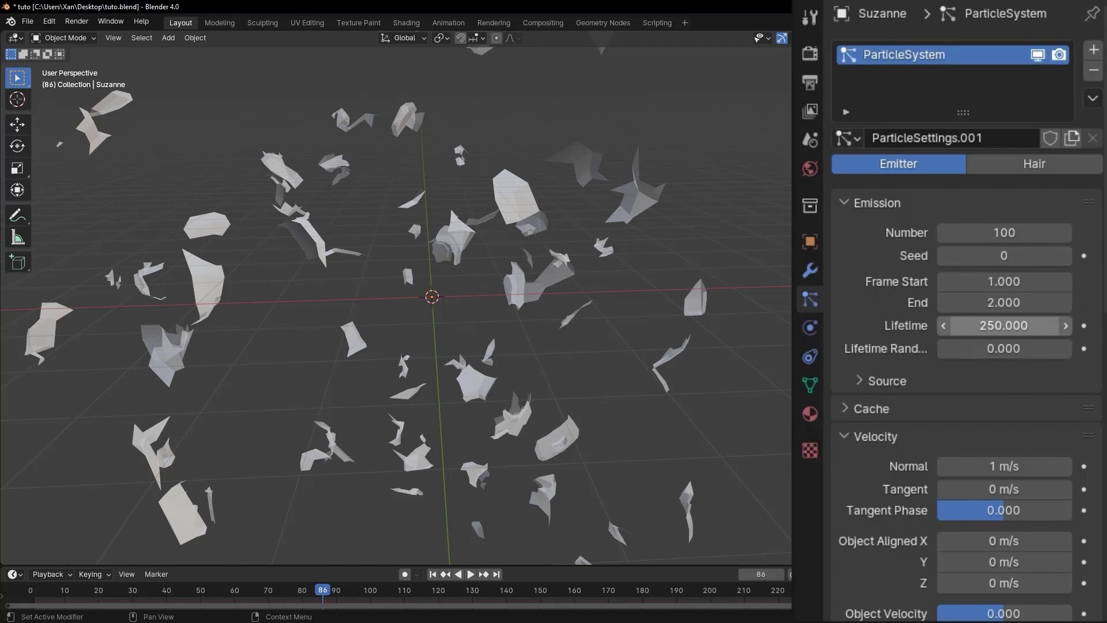
# Replay the explosion from the first frame to about frame 109 to examine how the fragments spread
pyautogui.click(444, 575)
pyautogui.press('space')
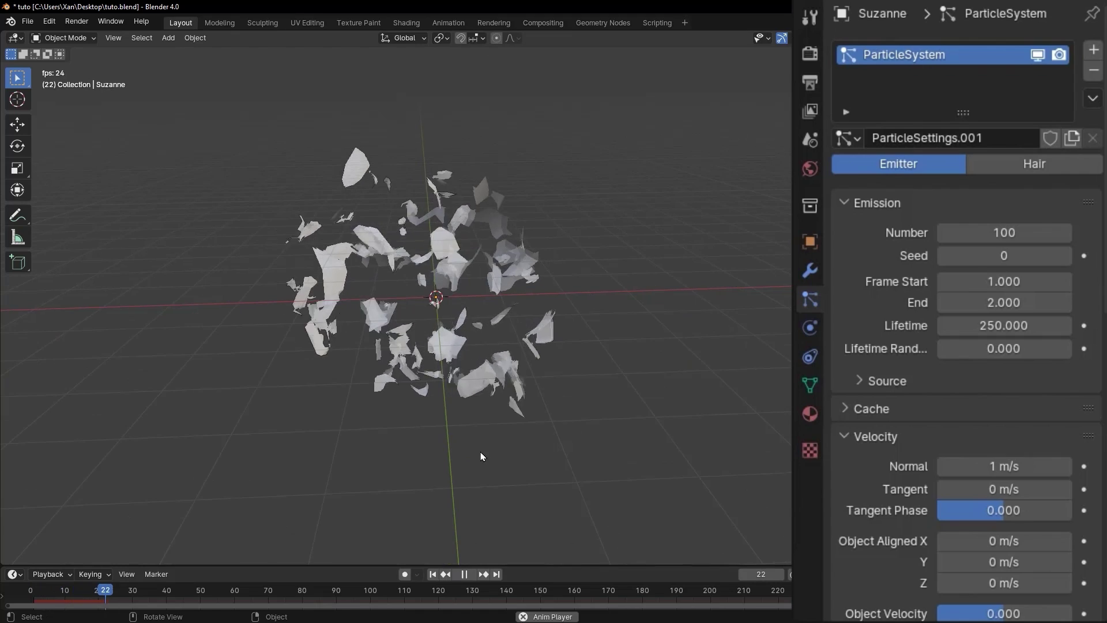
pyautogui.moveTo(543, 357); pyautogui.dragTo(502, 347, button='middle')
pyautogui.press('space')
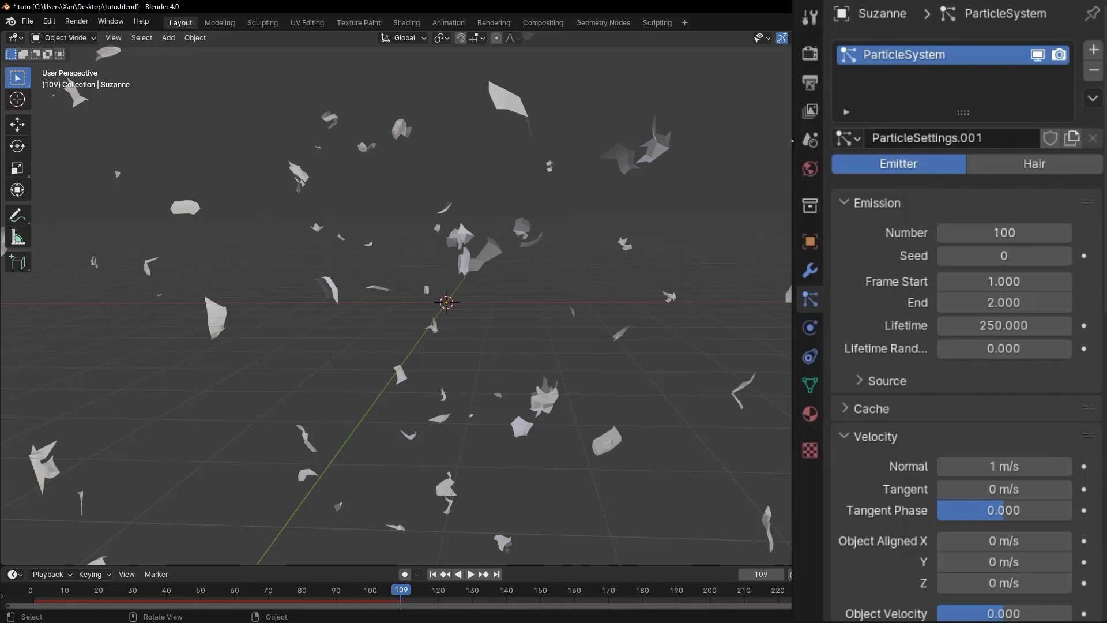
# Turn on Gravity for the scene and replay the explosion from the first frame to examine the falling fragments
pyautogui.click(810, 140)
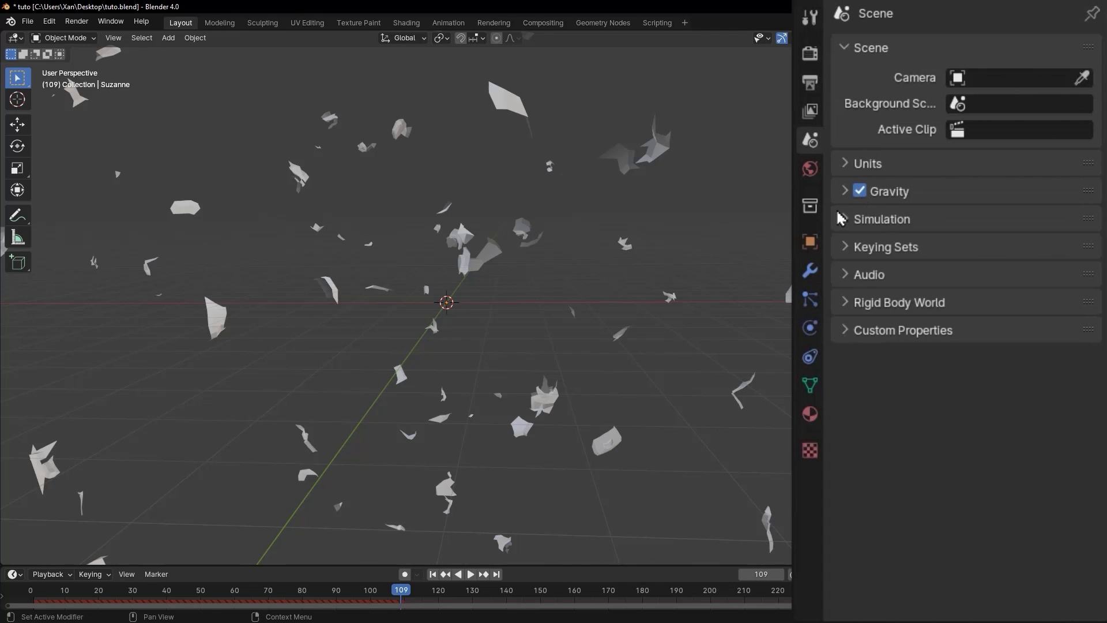
pyautogui.click(433, 573)
pyautogui.press('space')
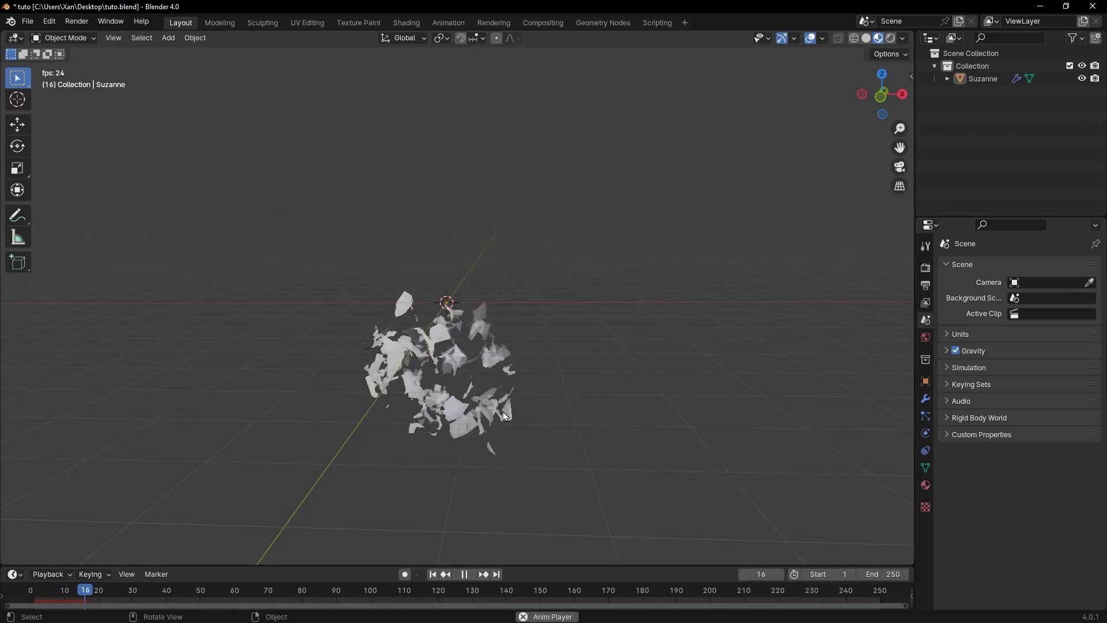
pyautogui.press('space')
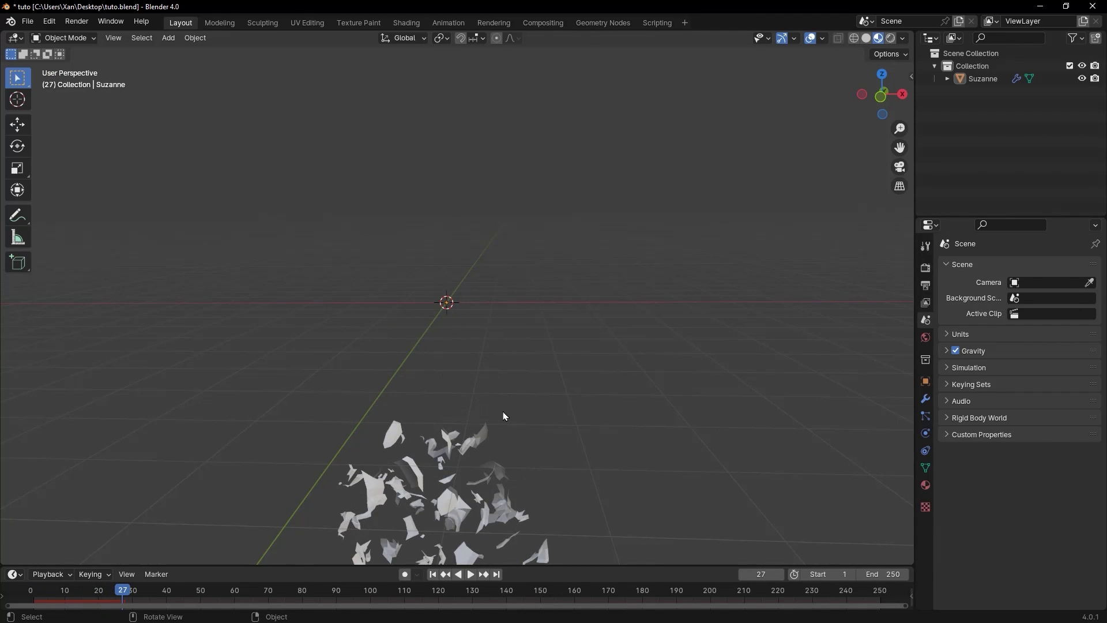
pyautogui.press('space')
pyautogui.press('space')
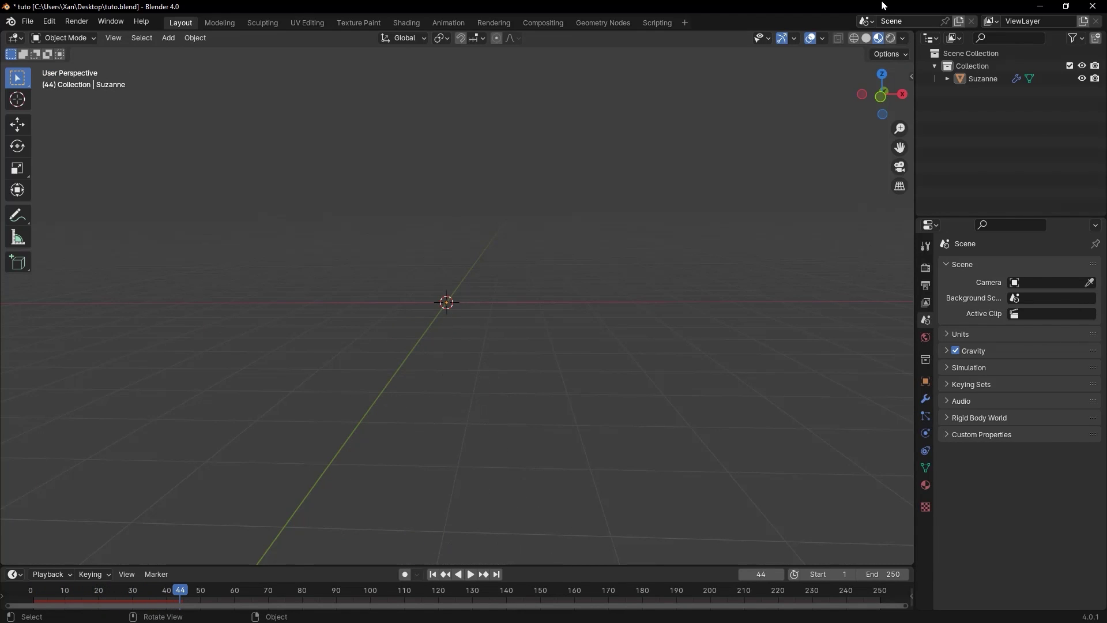
# Add a plane at the origin and scale it up about 9 times to serve as a ground
pyautogui.click(173, 40)
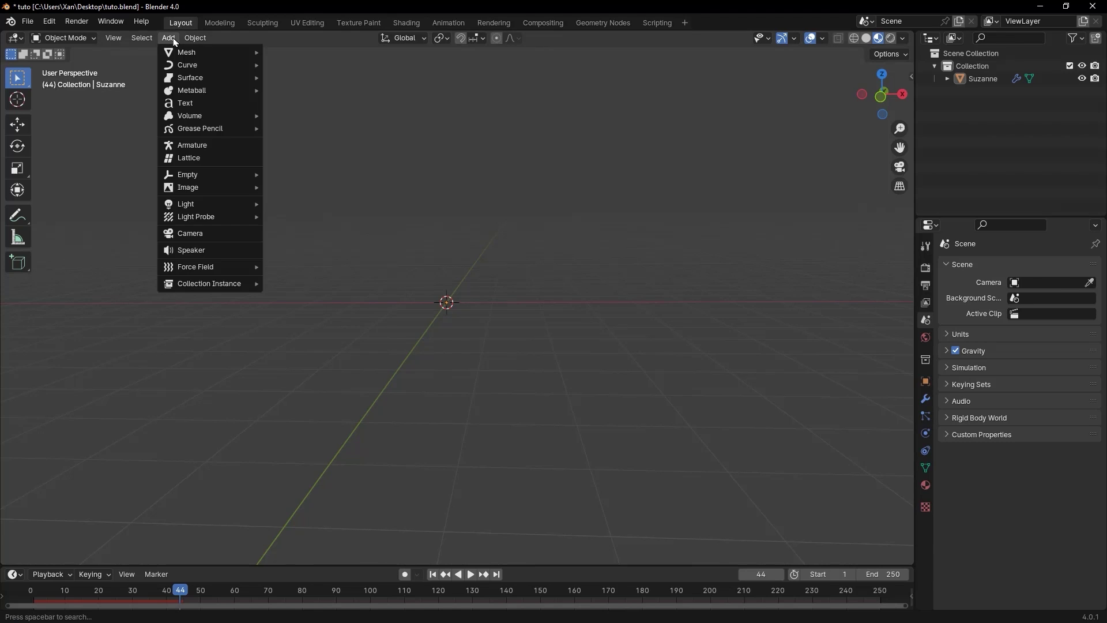
pyautogui.moveTo(196, 52)
pyautogui.click(289, 52)
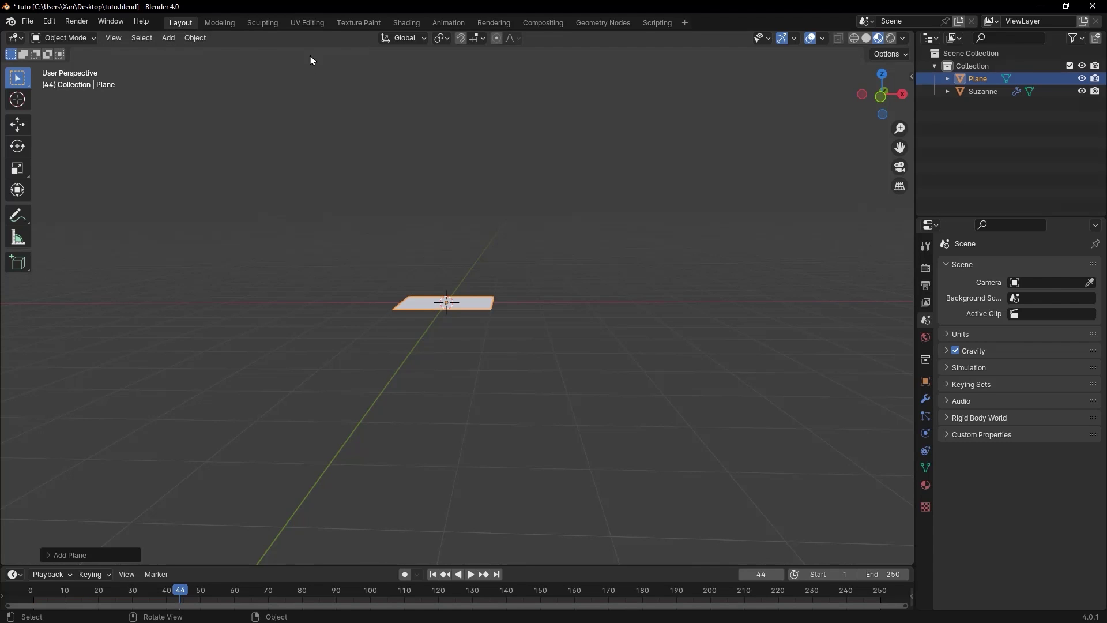
pyautogui.press('s')
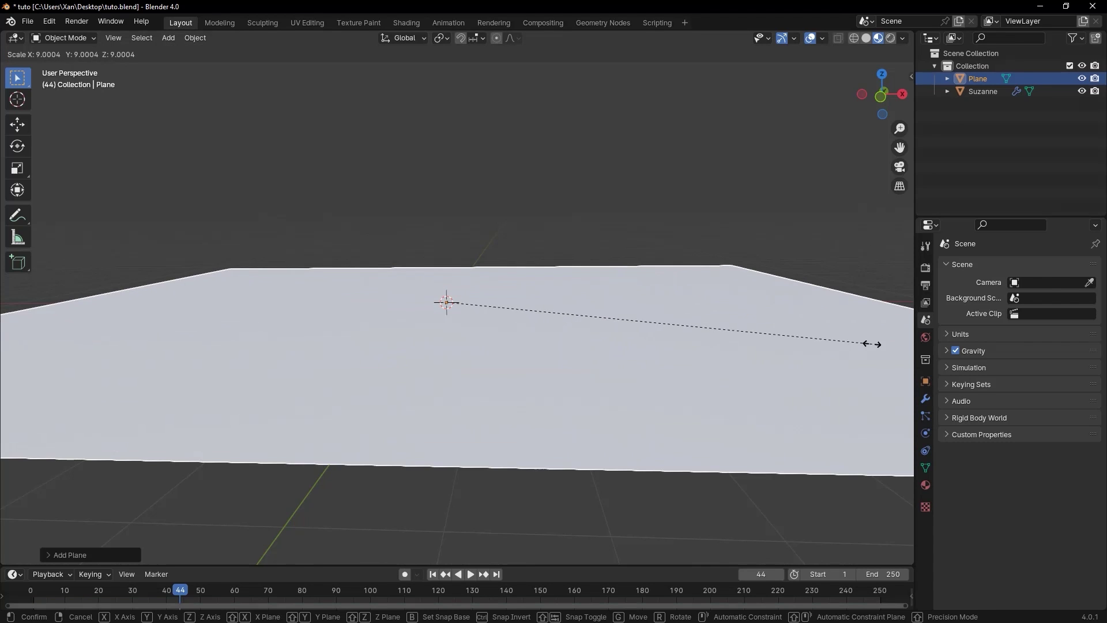
pyautogui.click(836, 344)
pyautogui.moveTo(618, 282); pyautogui.dragTo(627, 304, button='middle')
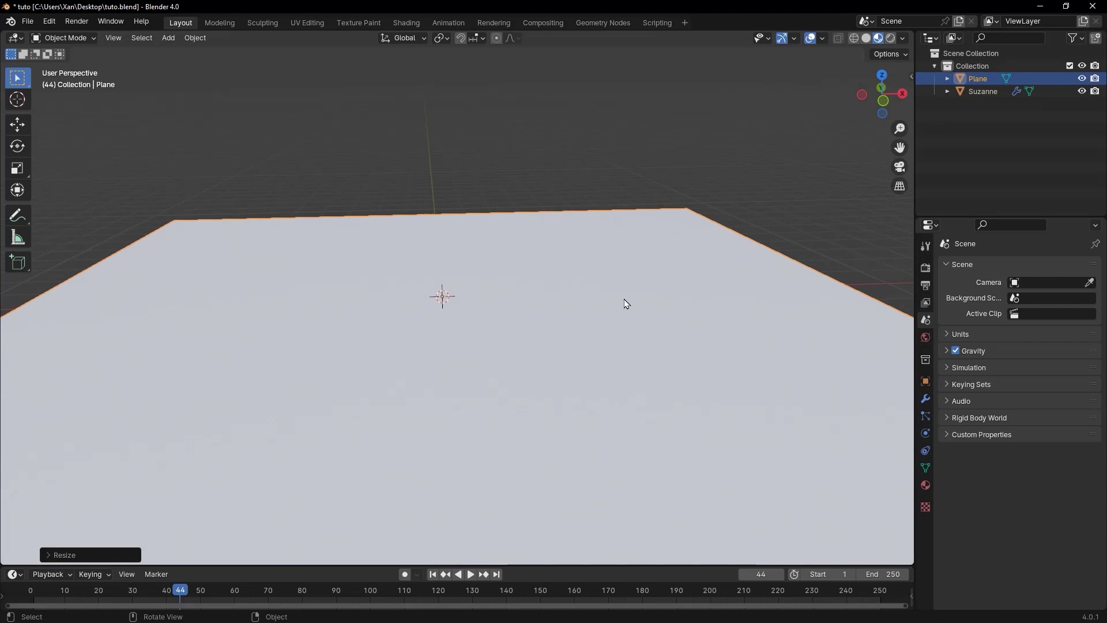
# Return to the first frame and raise the monkey along the Z axis, well above the plane
pyautogui.click(435, 575)
pyautogui.click(440, 282)
pyautogui.press('g')
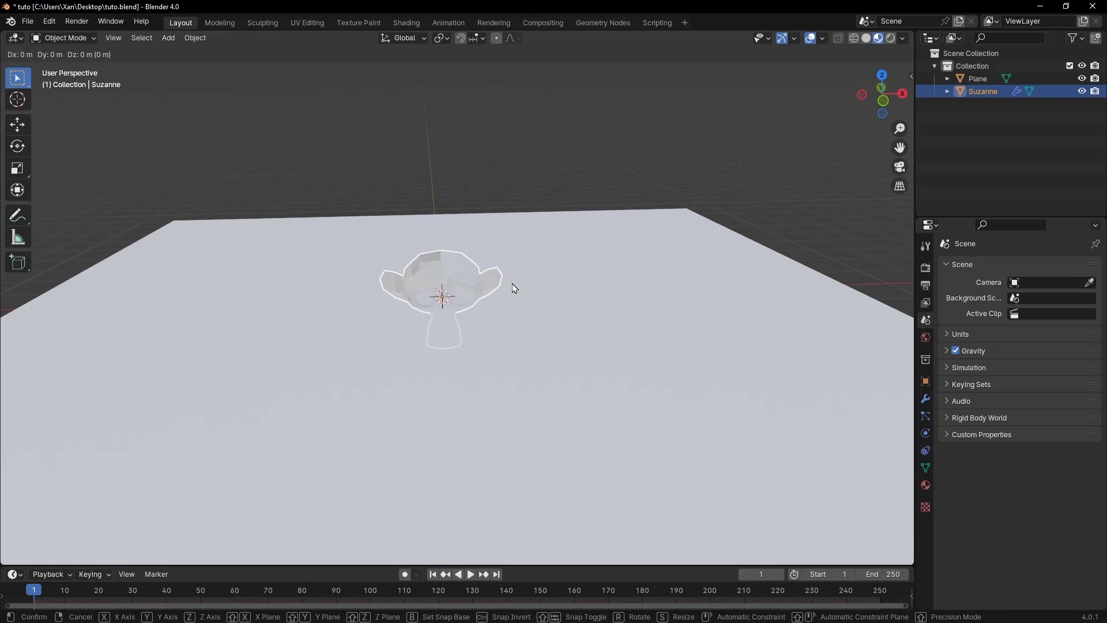
pyautogui.press('z')
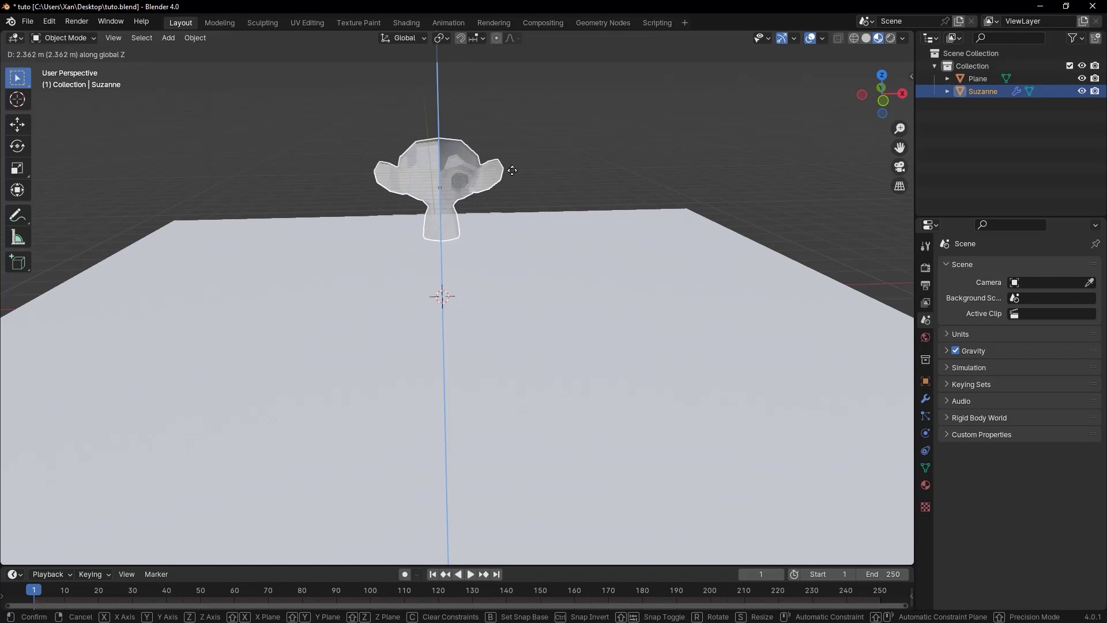
pyautogui.click(517, 167)
# Give the plane a new material with a black base color
pyautogui.click(586, 326)
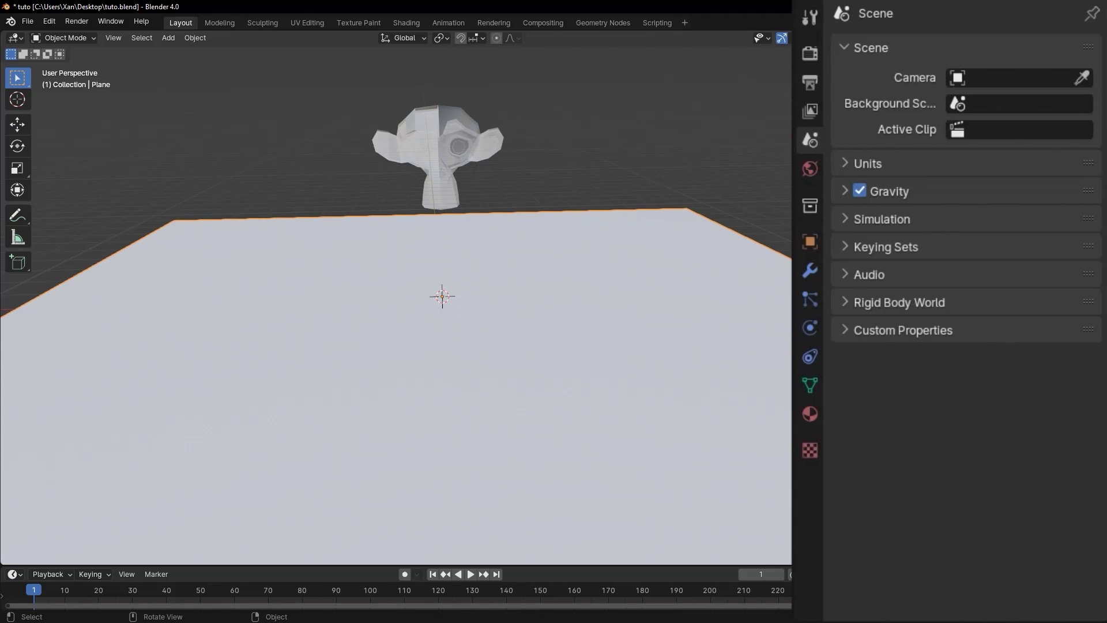
pyautogui.click(807, 413)
pyautogui.click(960, 131)
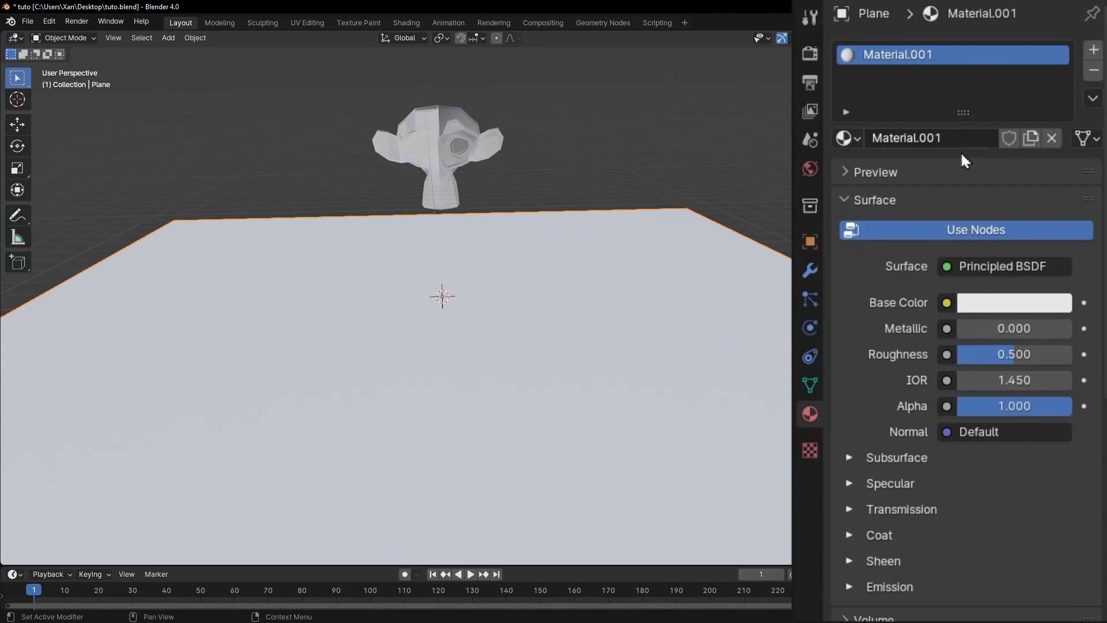
pyautogui.click(986, 306)
pyautogui.moveTo(1048, 115); pyautogui.dragTo(1053, 153)
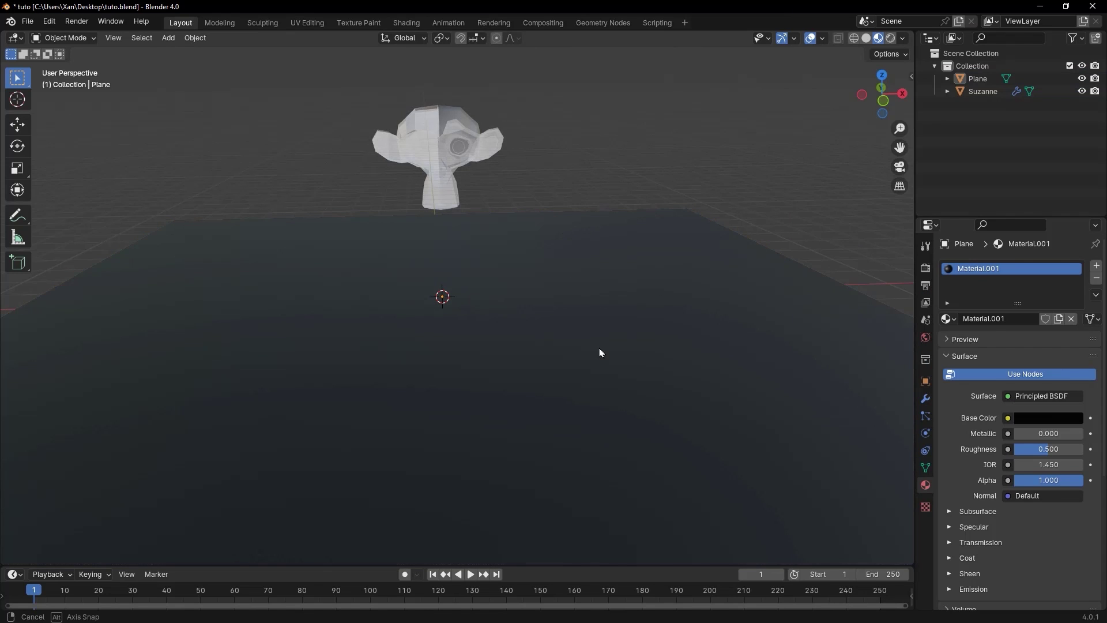
# Select the monkey, play its explosion over the dark plane and return to the first frame
pyautogui.moveTo(600, 351); pyautogui.dragTo(499, 240, button='middle')
pyautogui.click(563, 238)
pyautogui.moveTo(731, 301); pyautogui.dragTo(645, 294, button='middle')
pyautogui.press('space')
pyautogui.press('space')
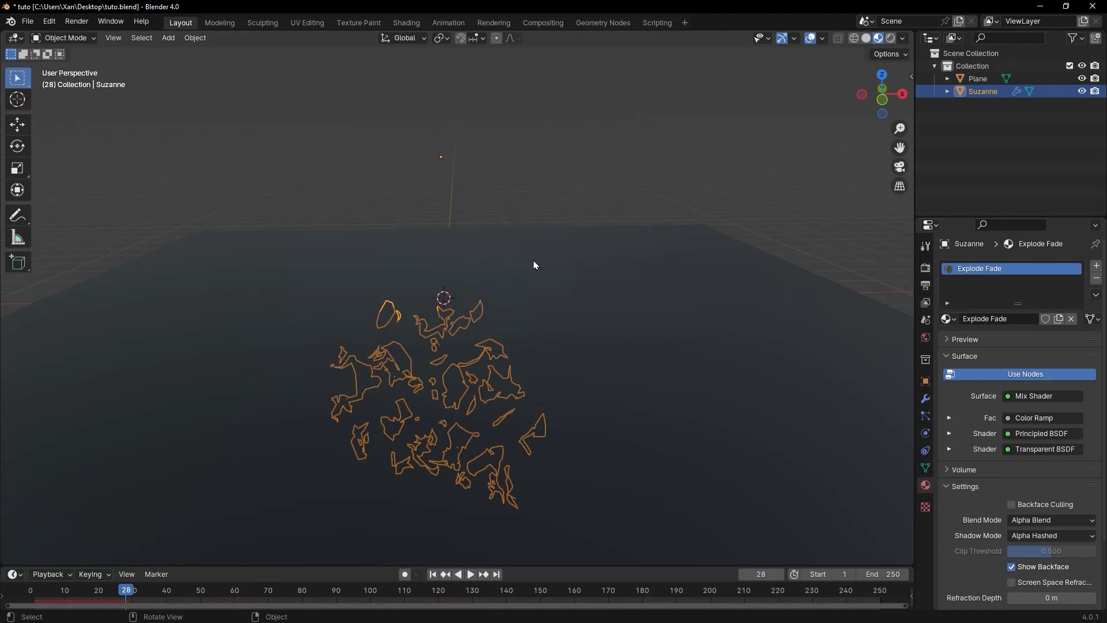
pyautogui.click(433, 575)
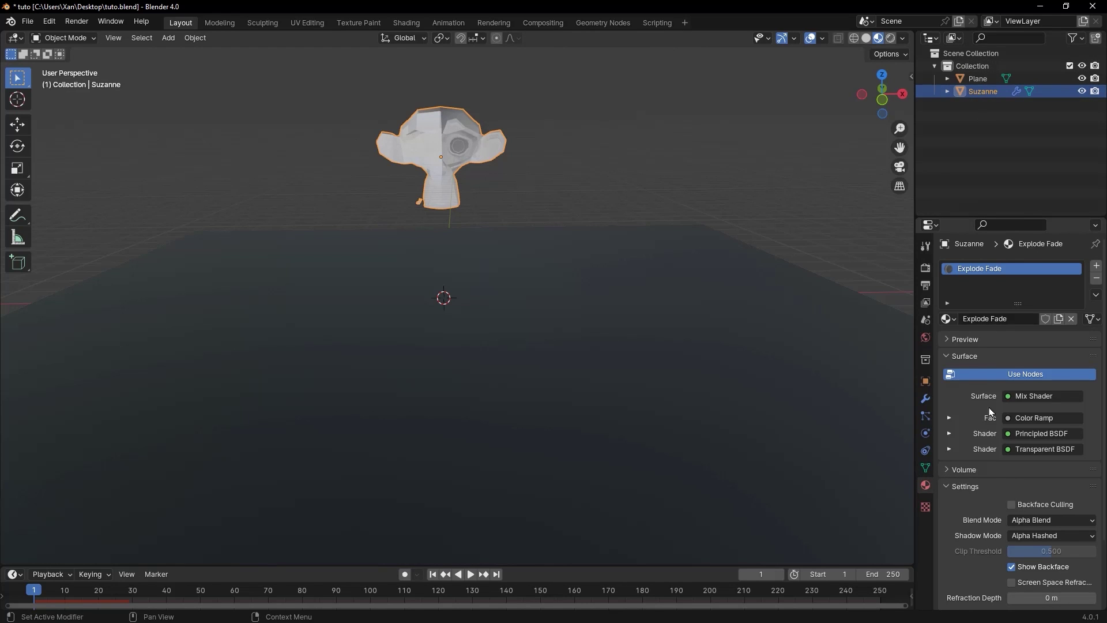
# Split the 3D viewport vertically and turn the new area into a Shader Editor showing the monkey's Explode Fade material
pyautogui.scroll(-3, 1002, 480)
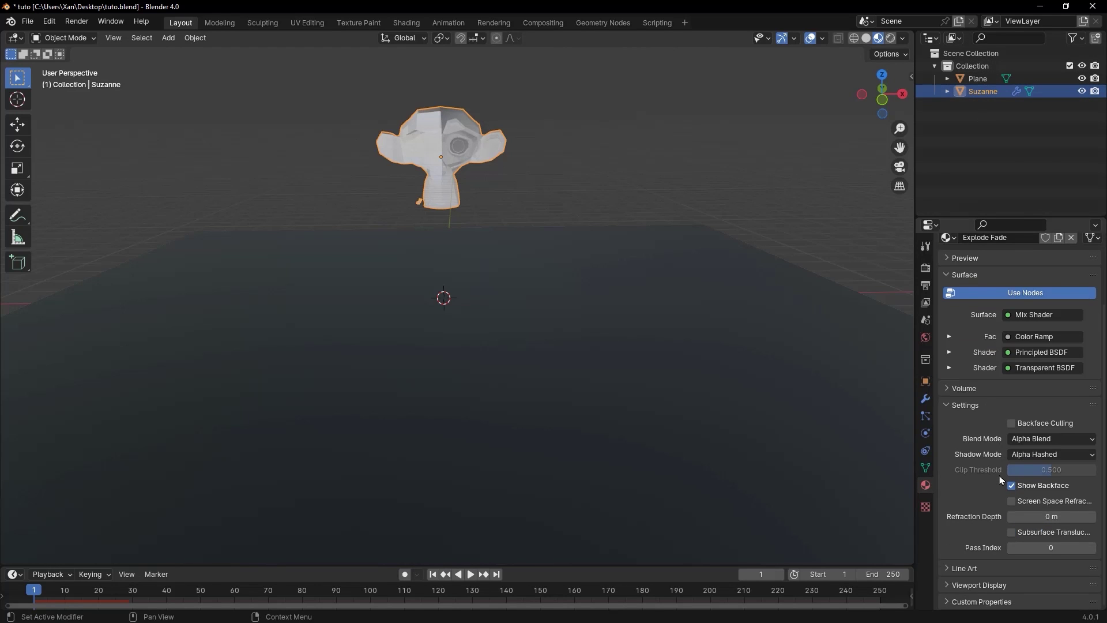
pyautogui.scroll(3, 1002, 485)
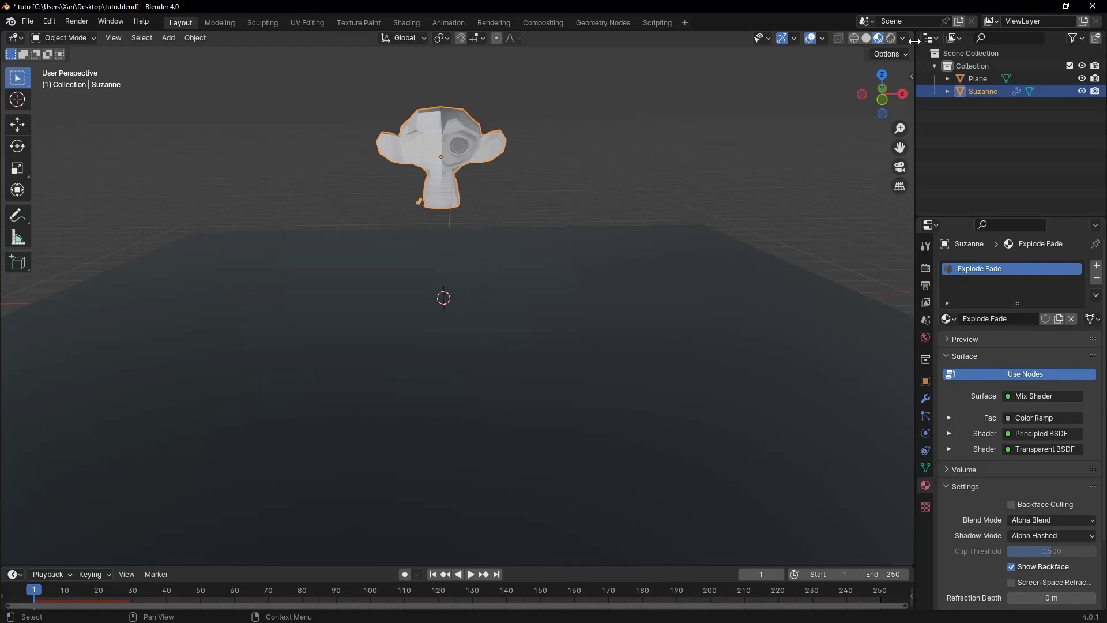
pyautogui.moveTo(913, 36); pyautogui.dragTo(407, 52)
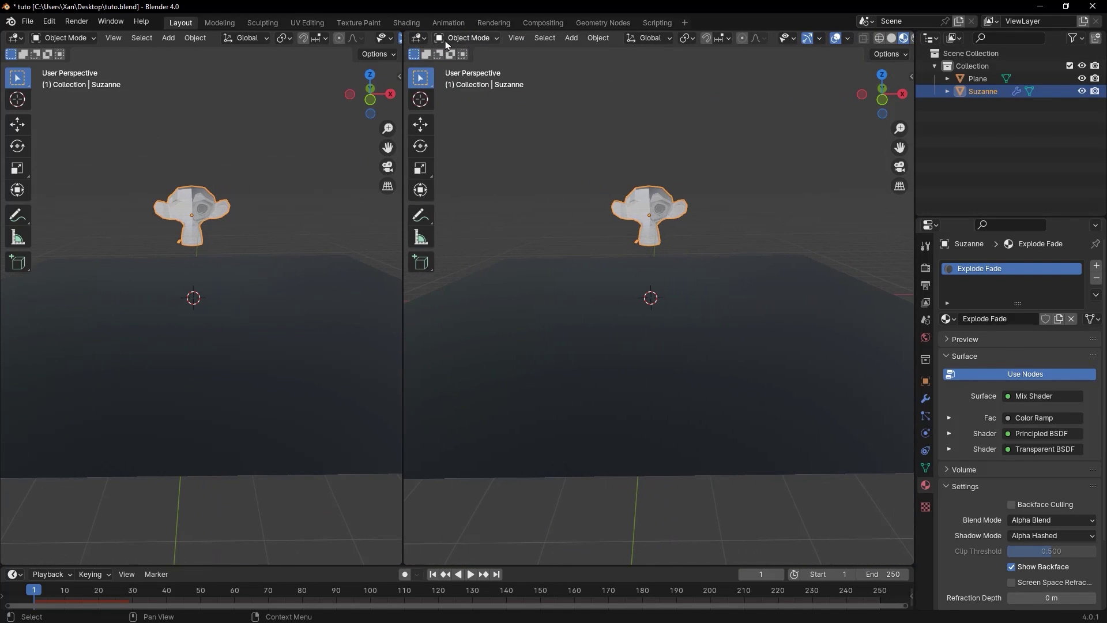
pyautogui.click(419, 38)
pyautogui.click(444, 155)
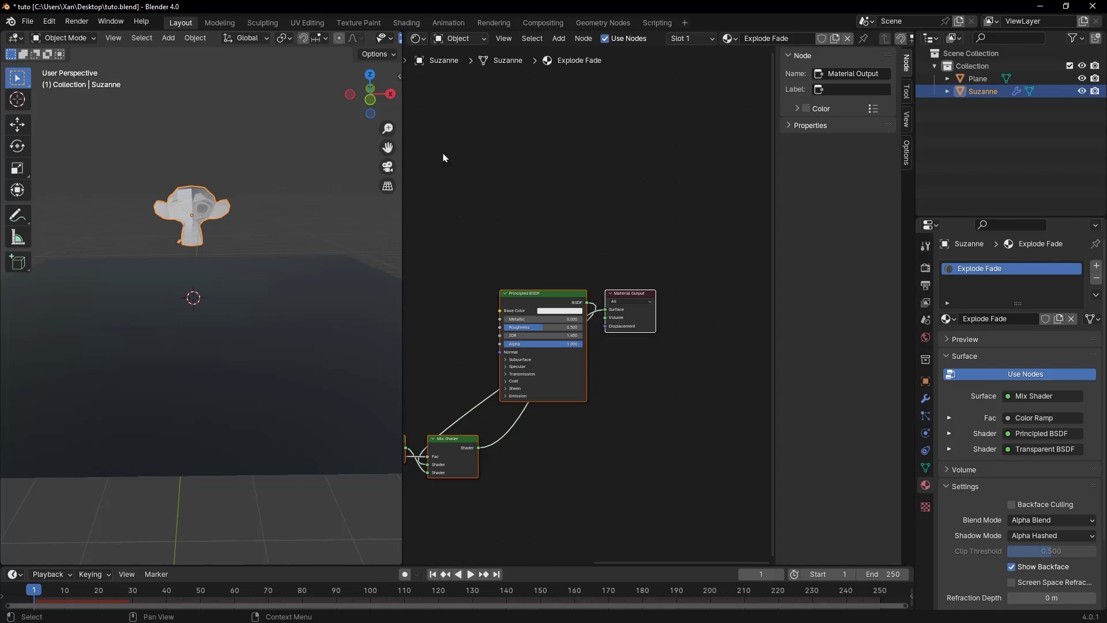
# Disconnect the Transparent BSDF from the Mix Shader in the Explode Fade material and examine the effect on the monkey
pyautogui.moveTo(509, 277); pyautogui.dragTo(595, 242, button='middle')
pyautogui.scroll(3, 192, 219)
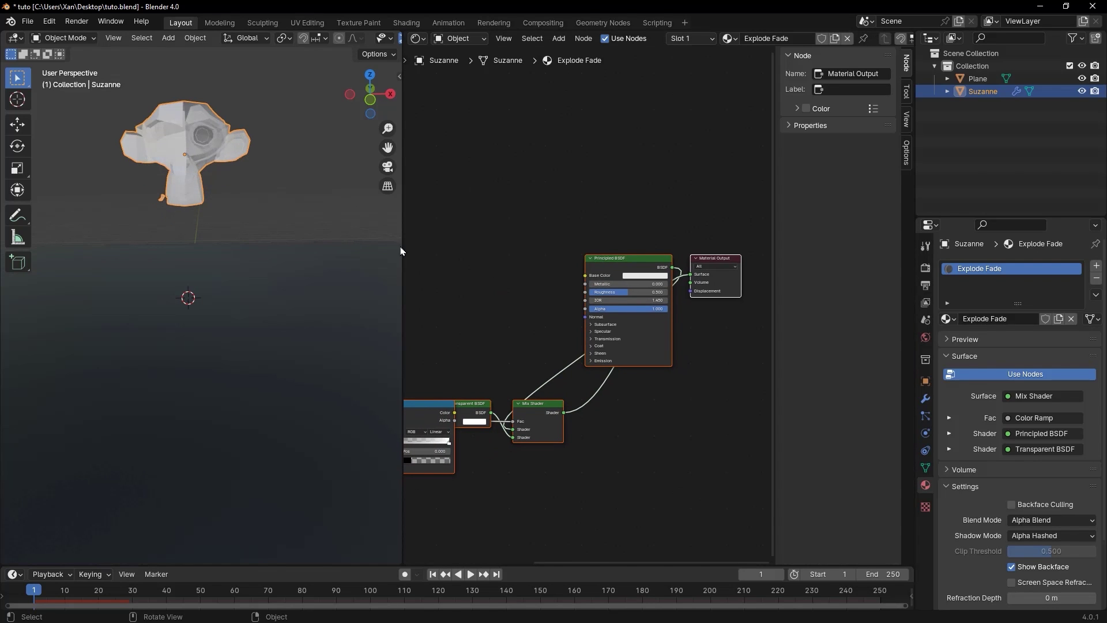
pyautogui.moveTo(528, 332); pyautogui.dragTo(479, 309, button='middle')
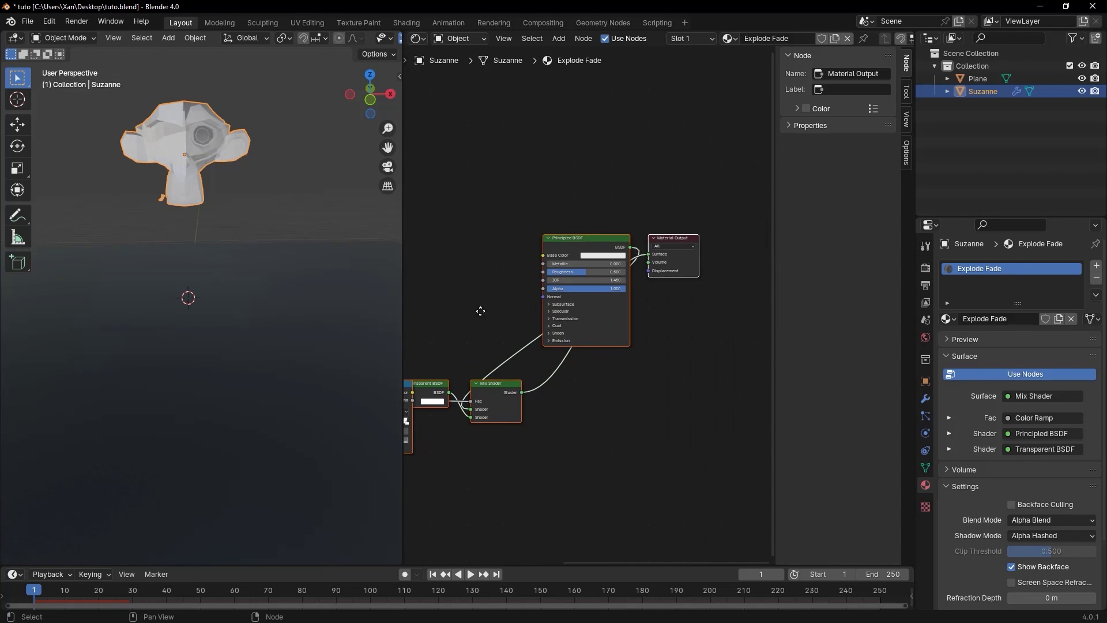
pyautogui.scroll(-2, 605, 212)
pyautogui.scroll(-1, 555, 206)
pyautogui.moveTo(550, 200); pyautogui.dragTo(590, 210, button='middle')
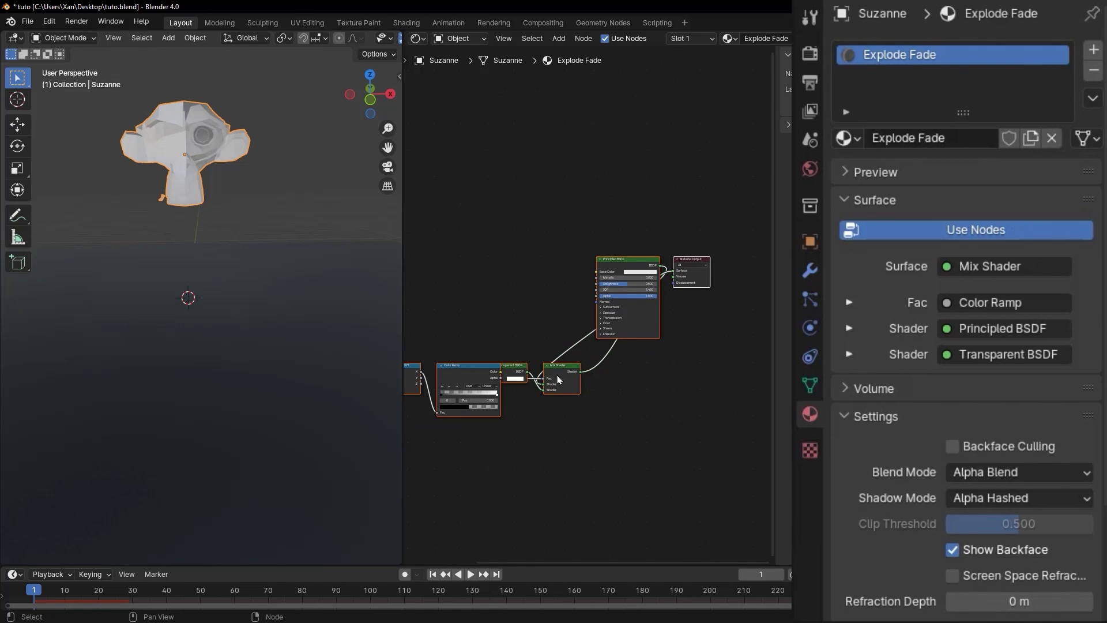
pyautogui.moveTo(544, 390); pyautogui.dragTo(596, 371)
pyautogui.click(590, 370)
pyautogui.press('a')
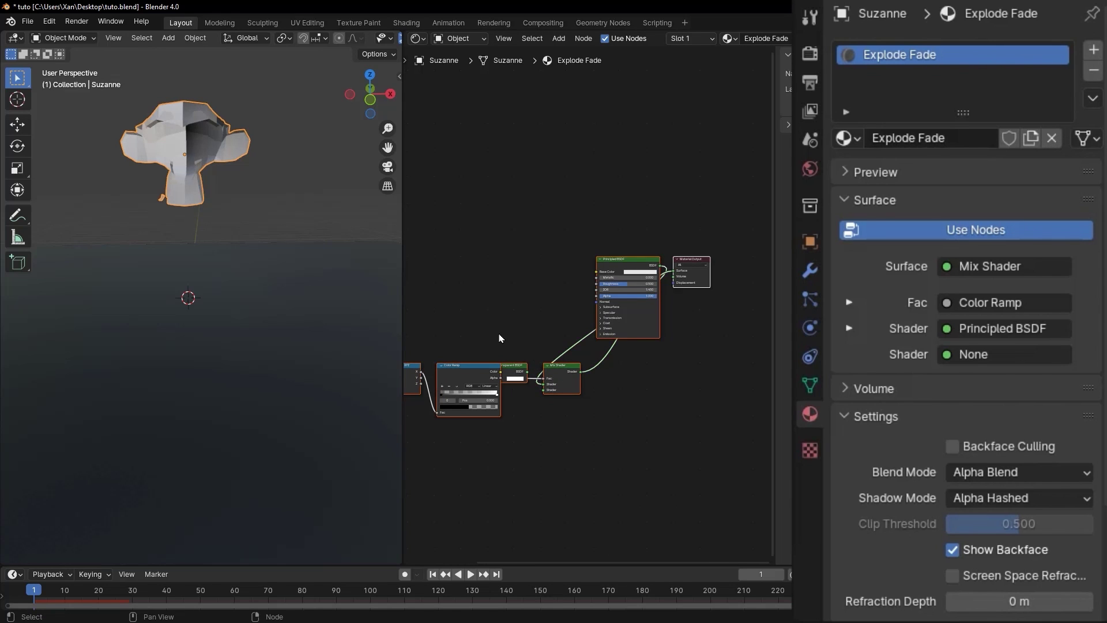
pyautogui.moveTo(506, 335); pyautogui.dragTo(471, 295, button='middle')
pyautogui.scroll(2, 207, 131)
pyautogui.scroll(1, 616, 302)
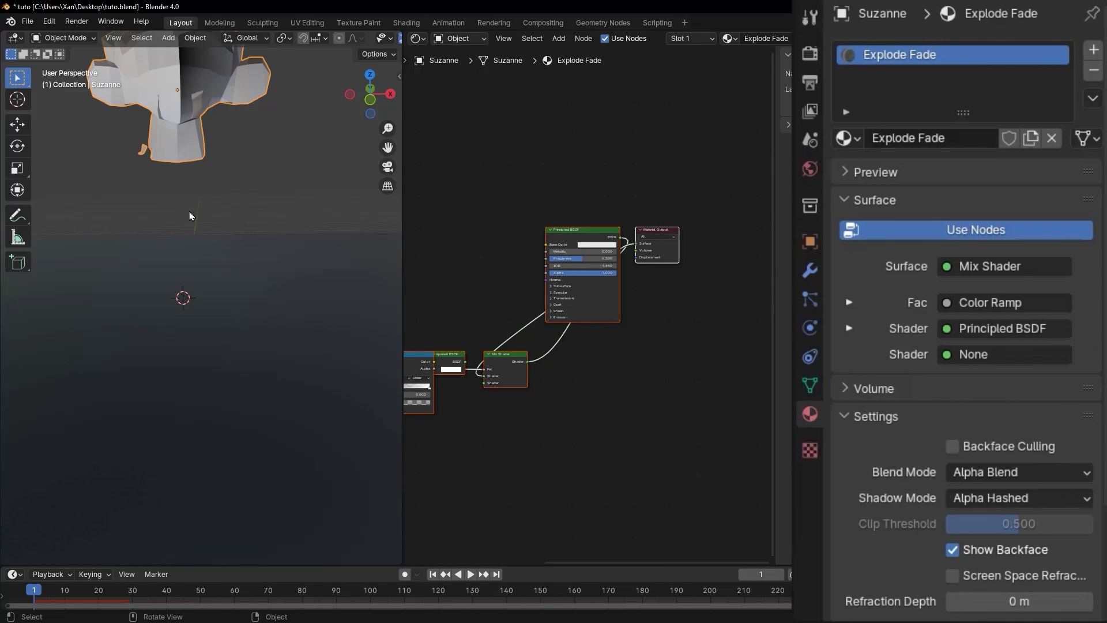
pyautogui.keyDown('shift'); pyautogui.moveTo(240, 203); pyautogui.dragTo(244, 287, button='middle'); pyautogui.keyUp('shift')
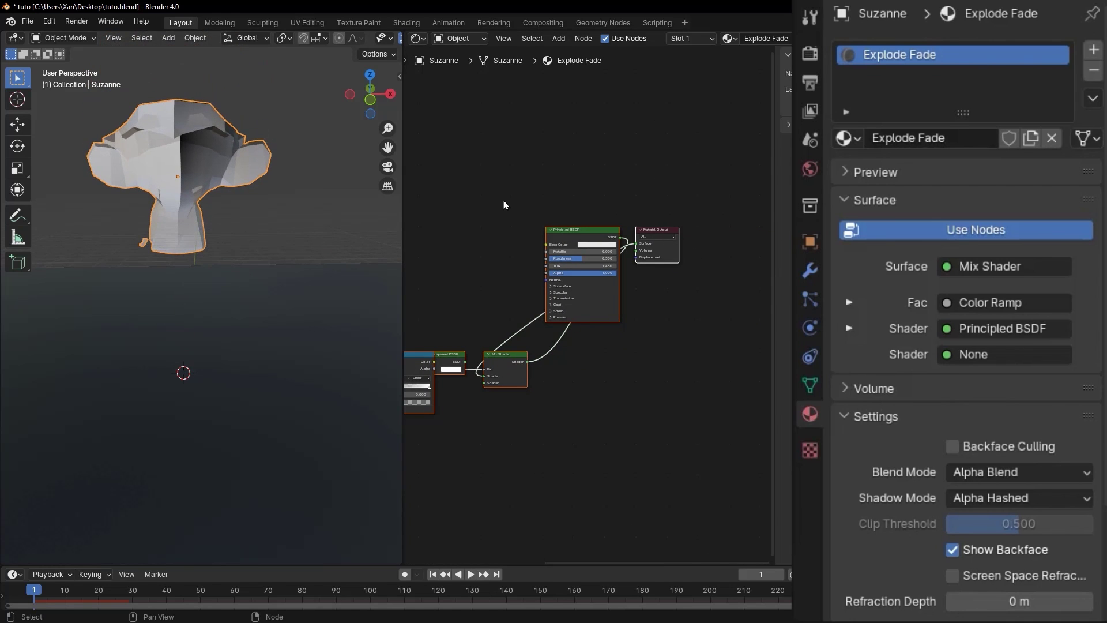
# Remove the monkey's Explode Fade material and assign a new default Principled BSDF material
pyautogui.click(1093, 71)
pyautogui.click(990, 140)
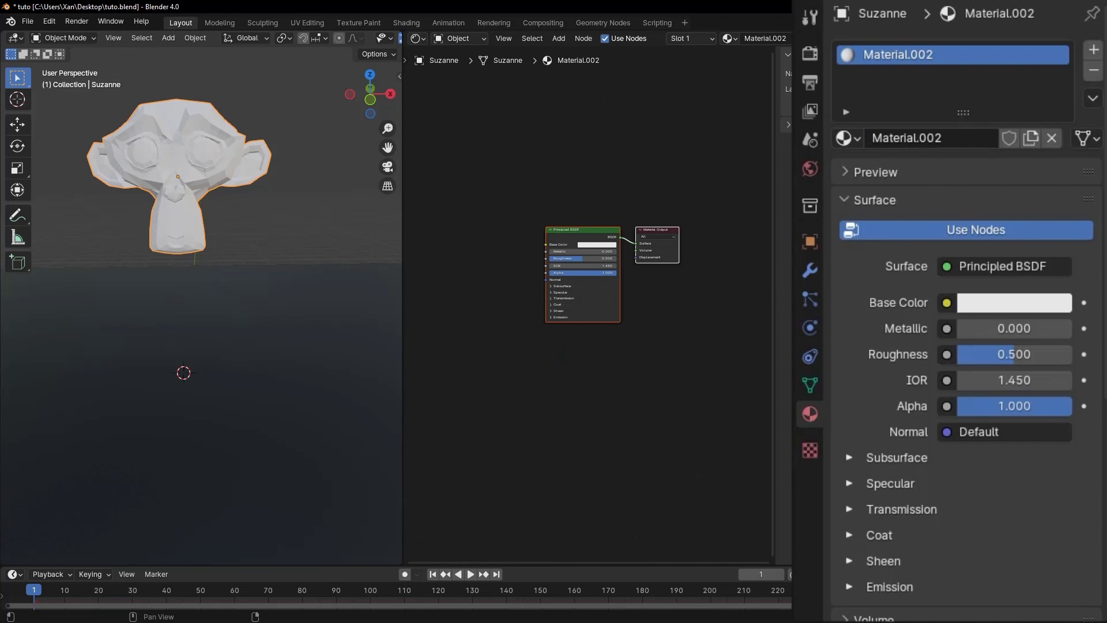
pyautogui.moveTo(154, 171); pyautogui.dragTo(231, 266, button='middle')
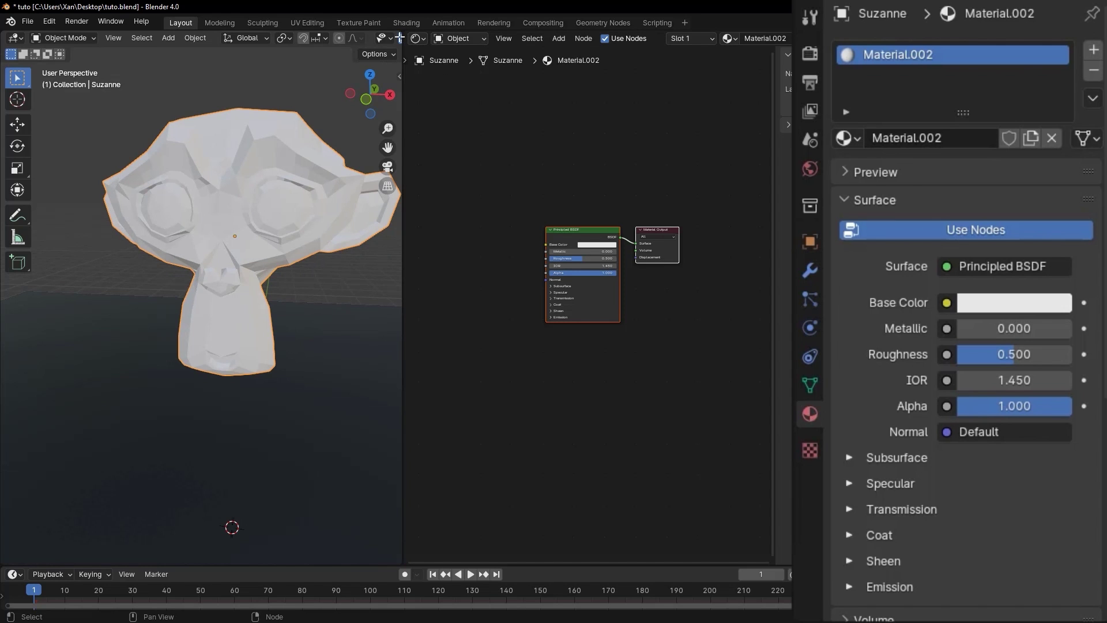
# Close the Shader Editor area, replay the explosion with the new material and return to the first frame
pyautogui.moveTo(400, 37); pyautogui.dragTo(464, 40)
pyautogui.scroll(-4, 500, 187)
pyautogui.press('space')
pyautogui.moveTo(502, 199); pyautogui.dragTo(476, 465, button='middle')
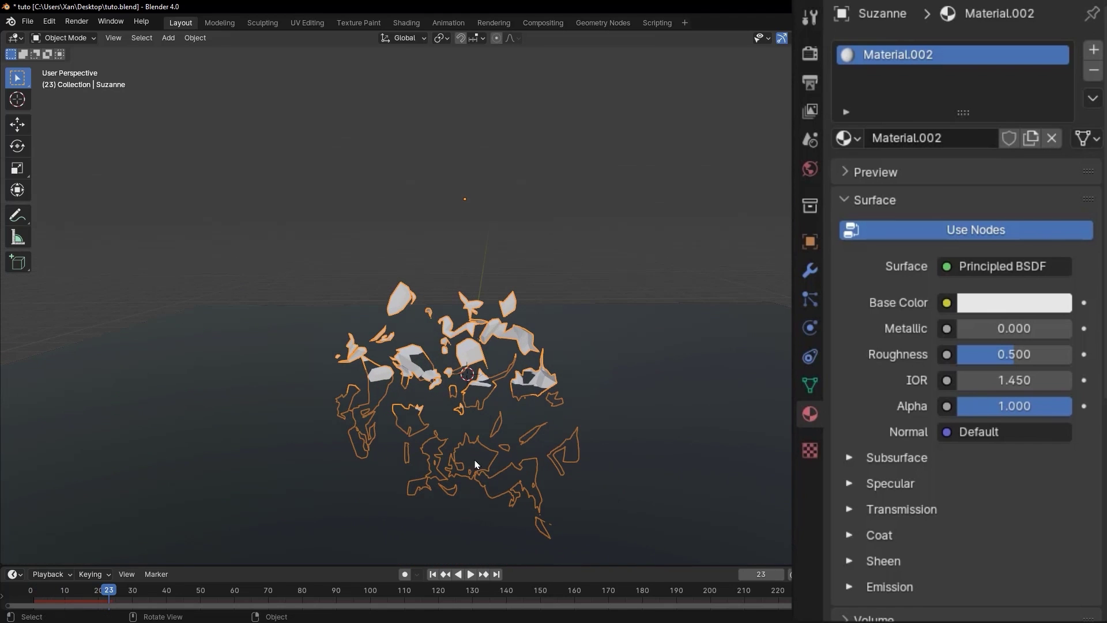
pyautogui.click(442, 574)
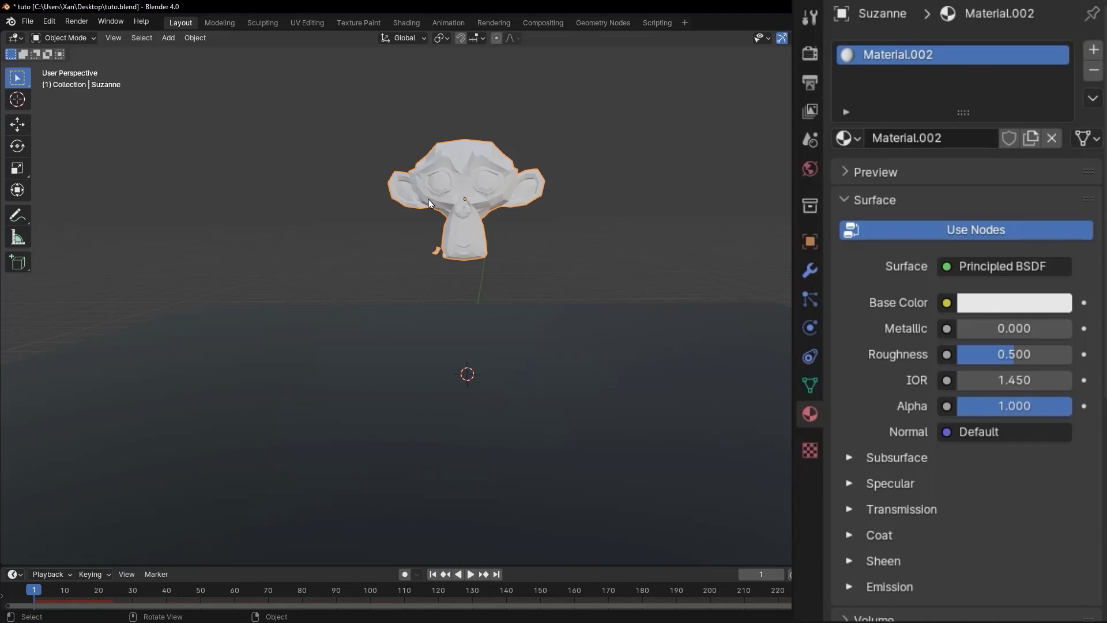
# Set the monkey particle system's Normal velocity to 6.94 m/s, play the explosion and return to the first frame
pyautogui.scroll(-3, 429, 203)
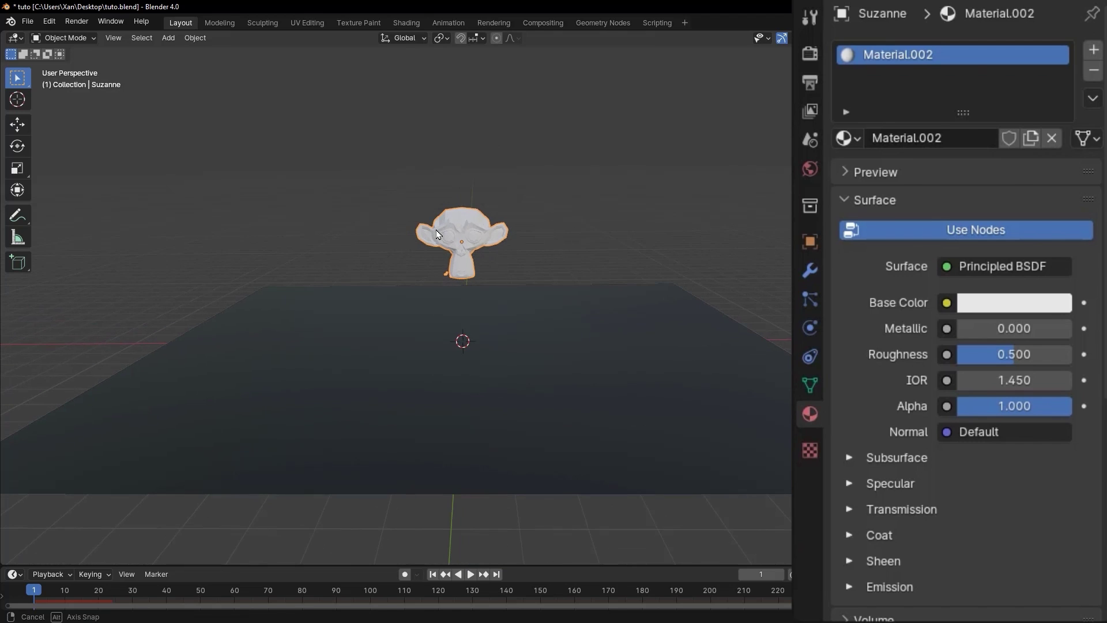
pyautogui.click(810, 300)
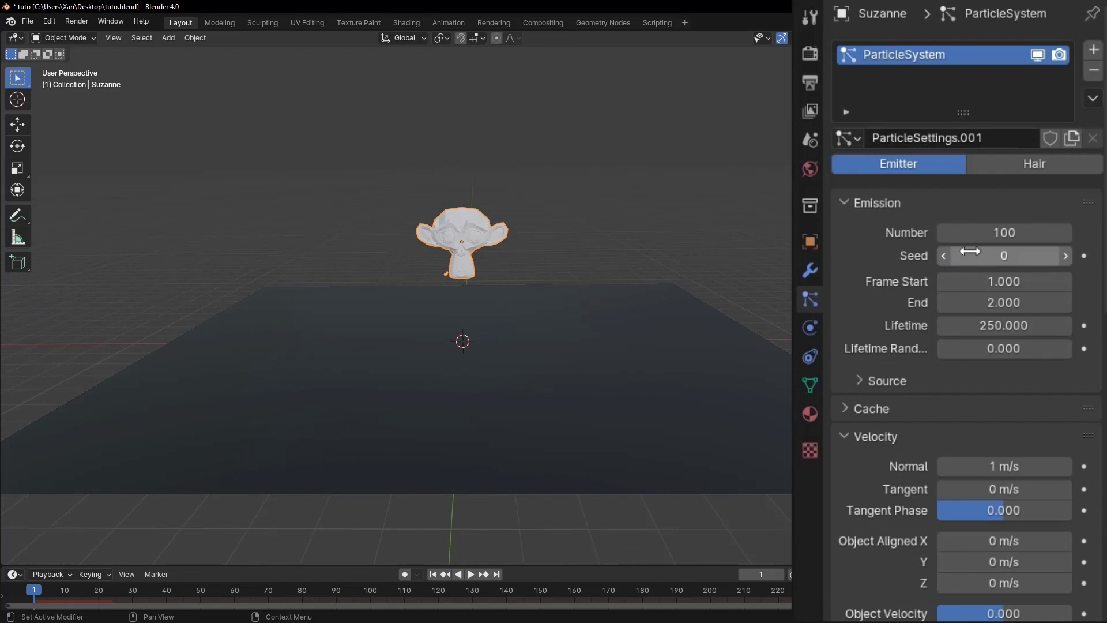
pyautogui.moveTo(999, 465); pyautogui.dragTo(1032, 465)
pyautogui.press('space')
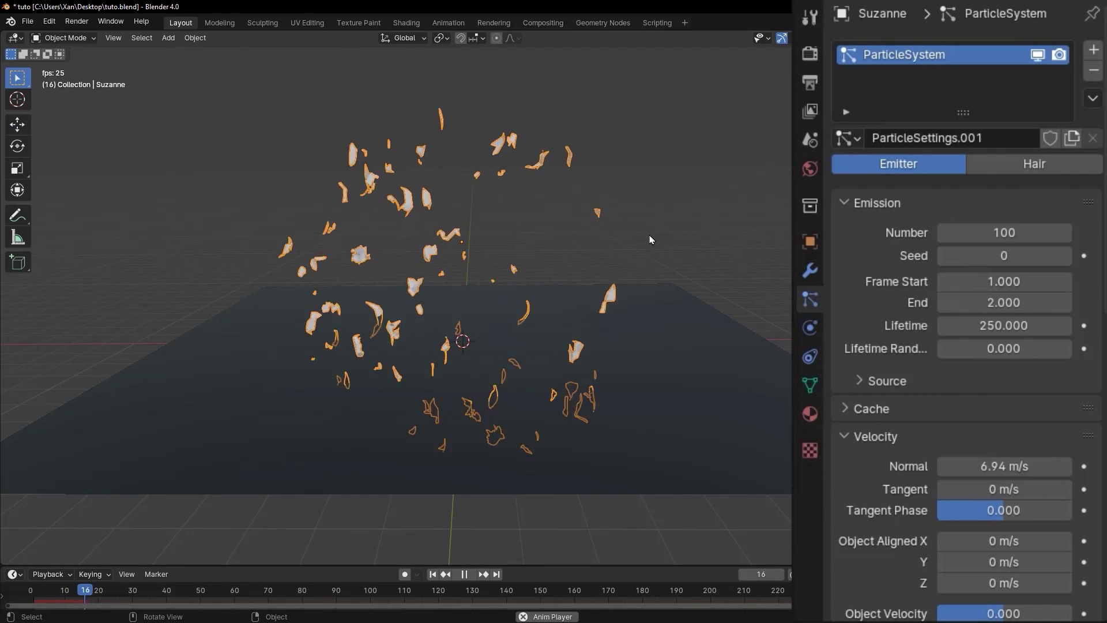
pyautogui.click(434, 575)
# Raise the particles' Normal velocity to 12.4 m/s, play the explosion and return to the first frame
pyautogui.moveTo(1005, 466); pyautogui.dragTo(1076, 466)
pyautogui.press('space')
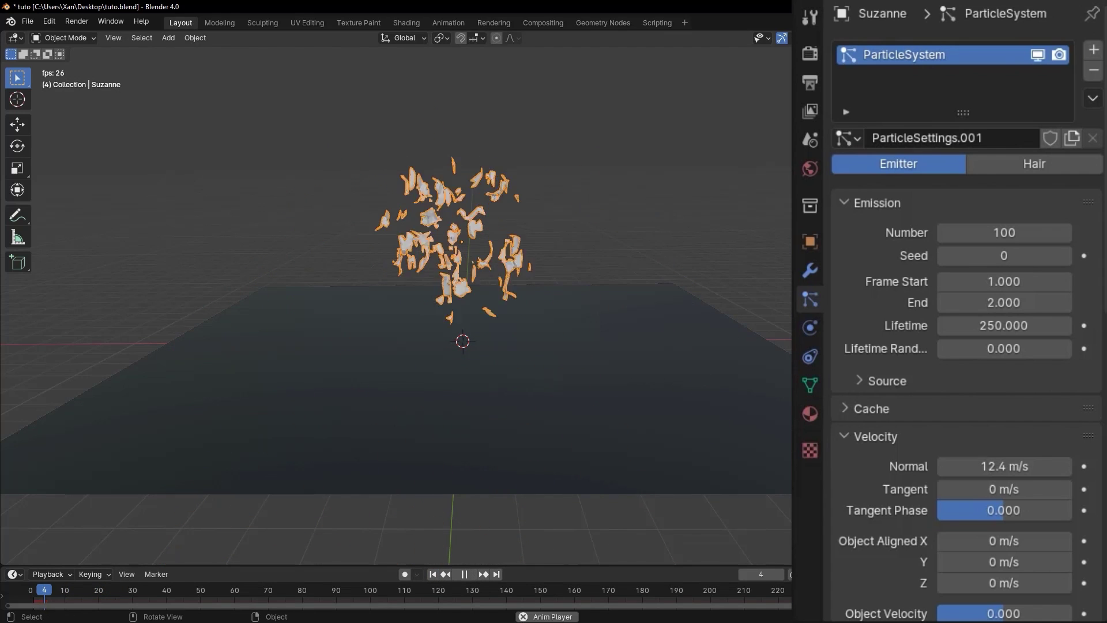
pyautogui.press('space')
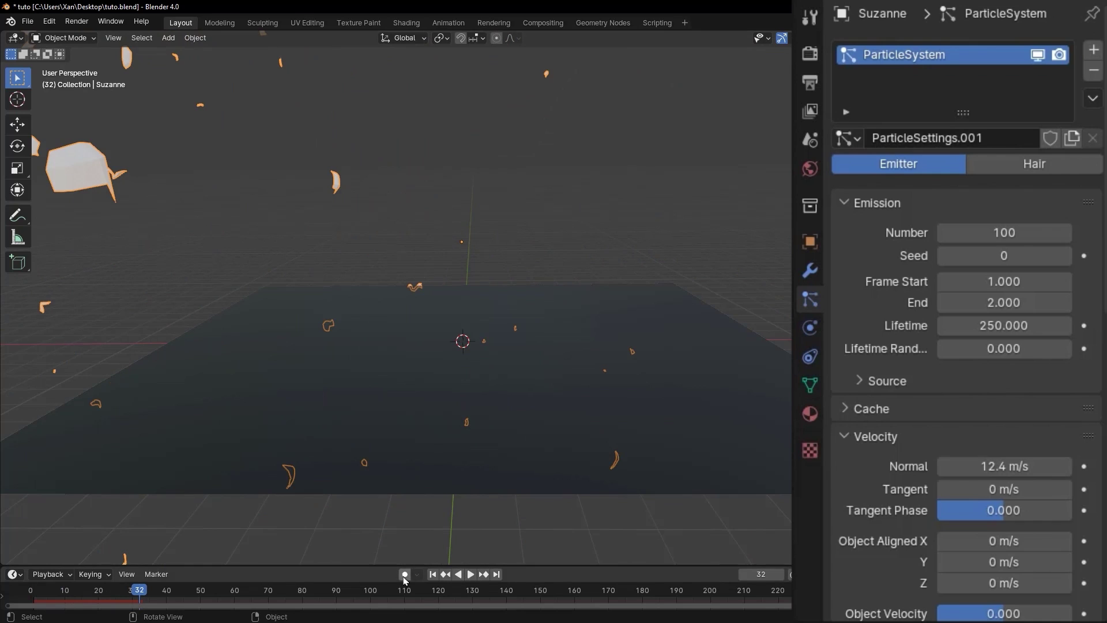
pyautogui.click(434, 575)
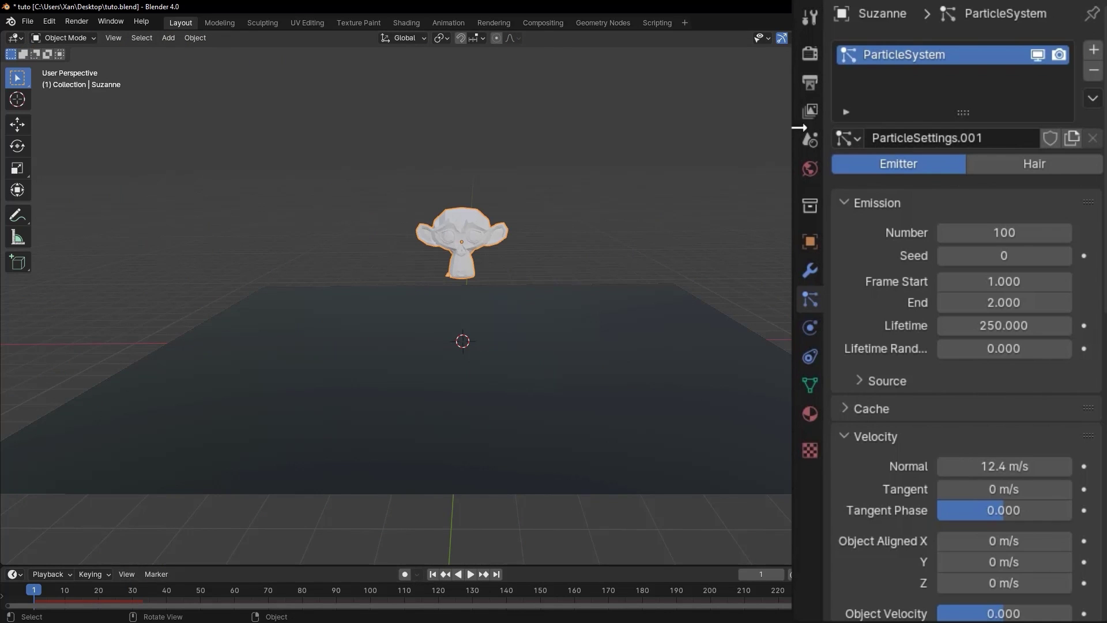
# Check the scene's gravity setting, replay the explosion to see how the fragments move and return to the first frame
pyautogui.click(810, 139)
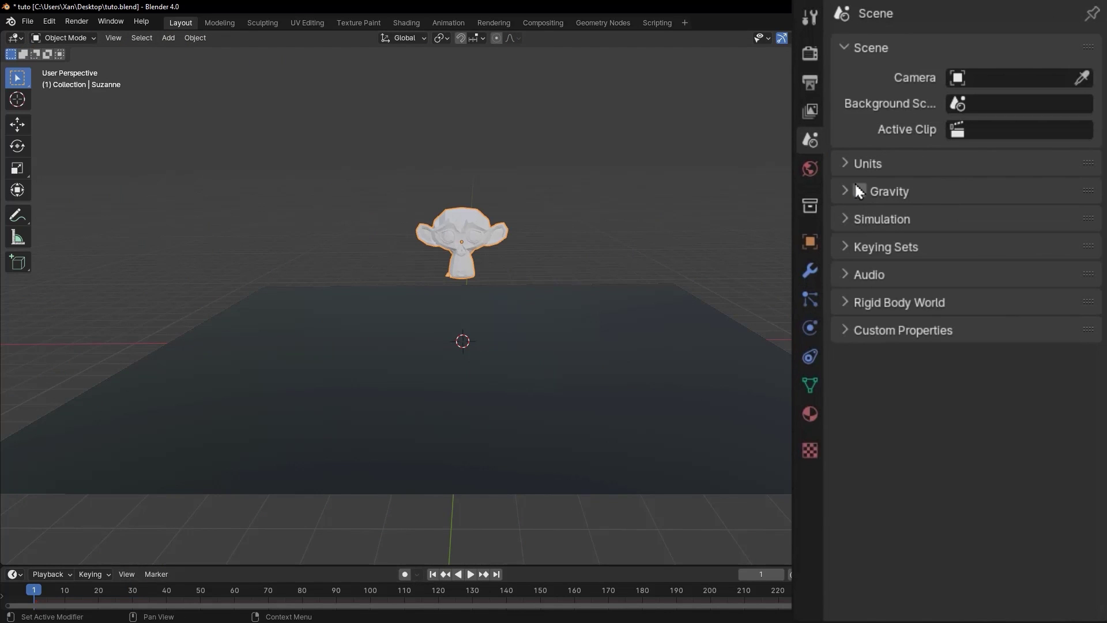
pyautogui.click(810, 299)
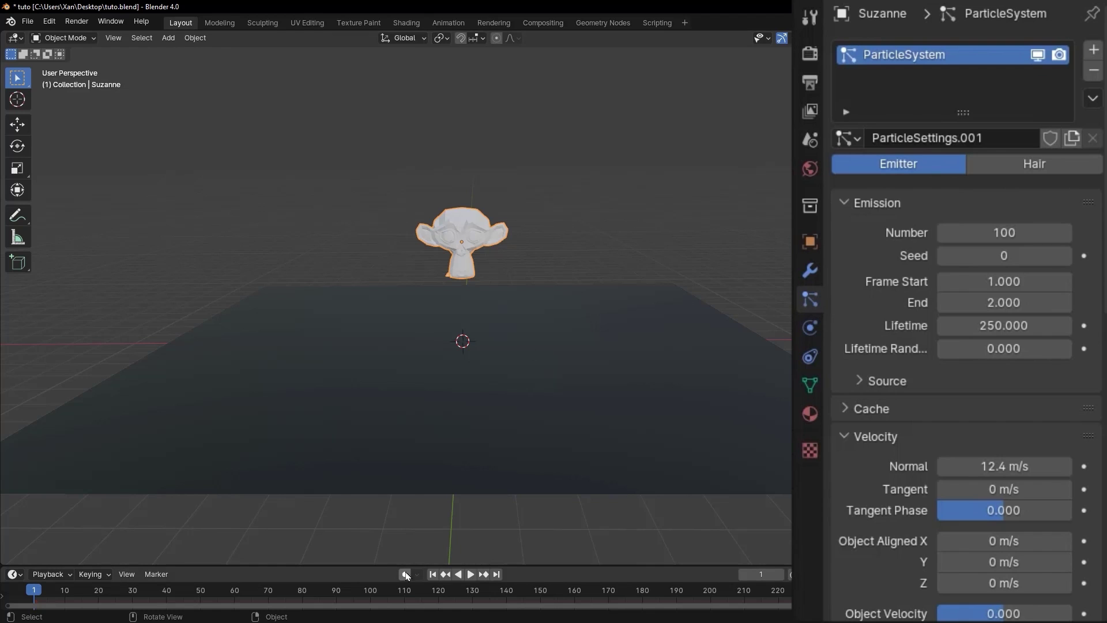
pyautogui.press('space')
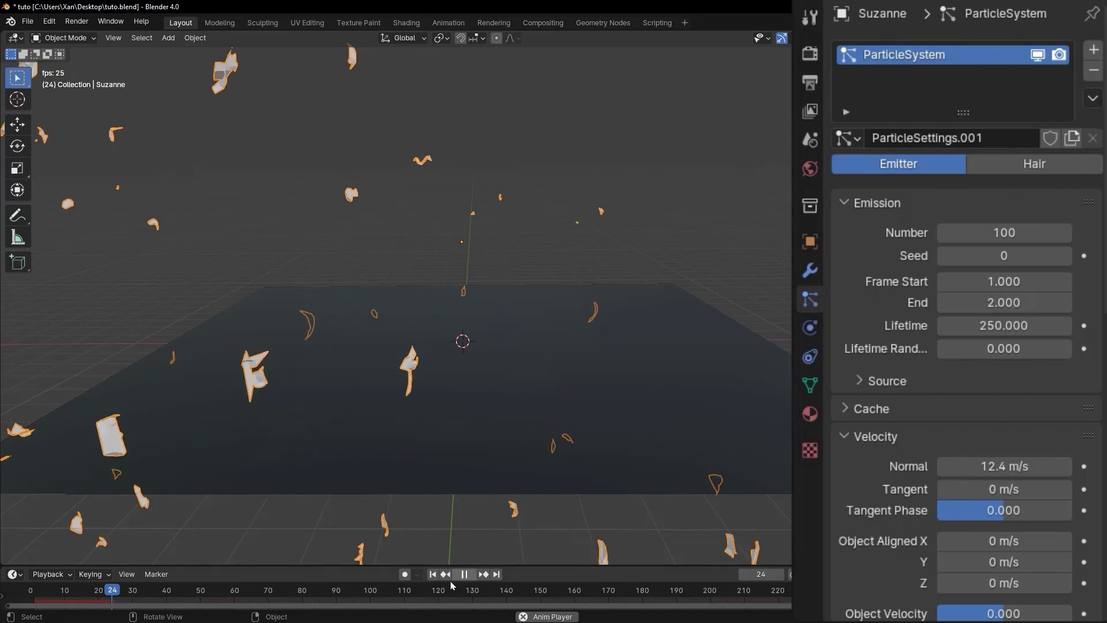
pyautogui.press('Escape')
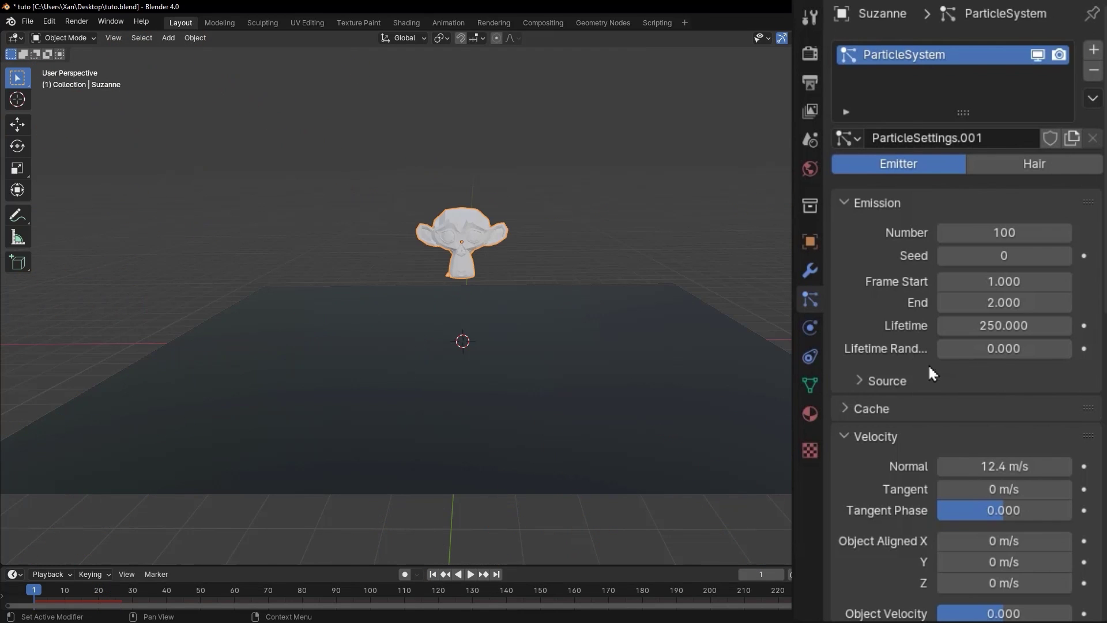
# Enable Rotation with the Dynamic option for the particles, set the angular velocity amount to 1 and play the explosion
pyautogui.scroll(-5, 1015, 404)
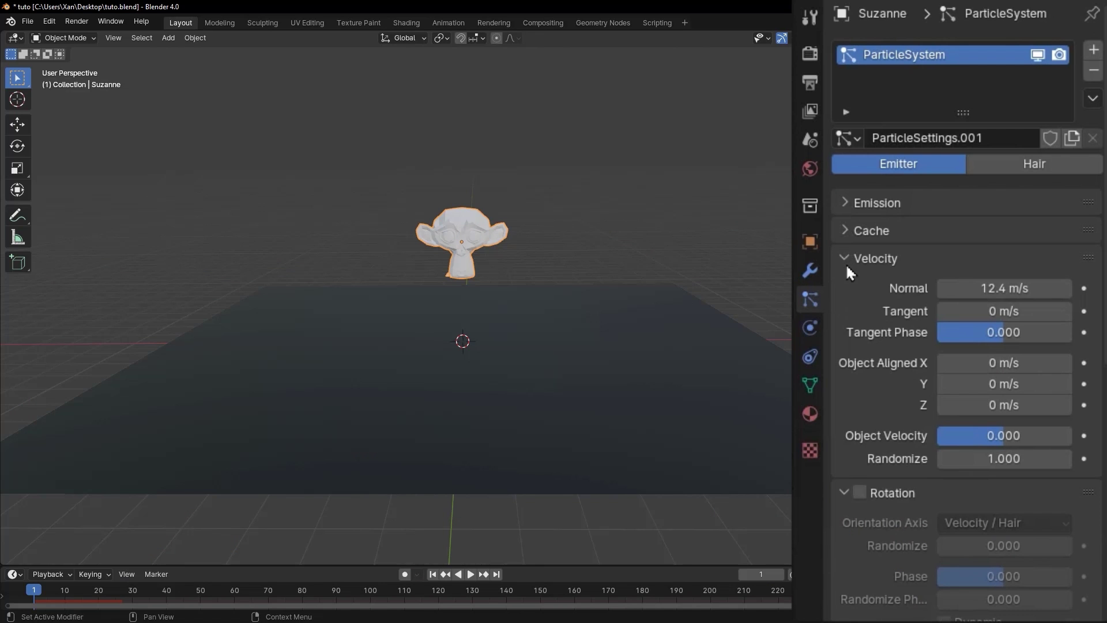
pyautogui.click(846, 259)
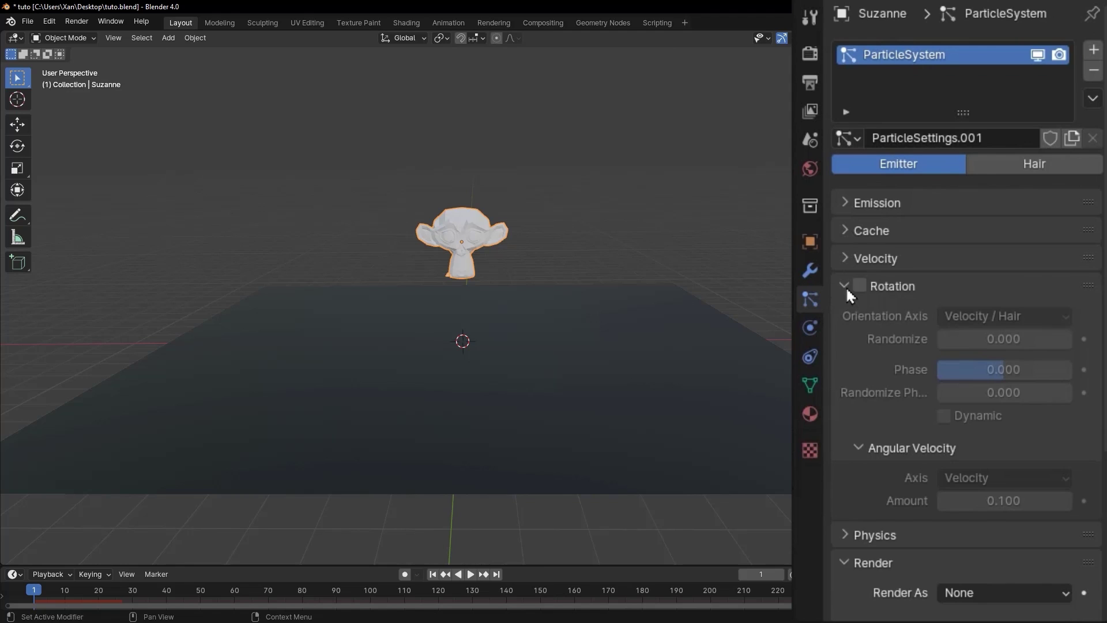
pyautogui.click(845, 286)
pyautogui.click(845, 285)
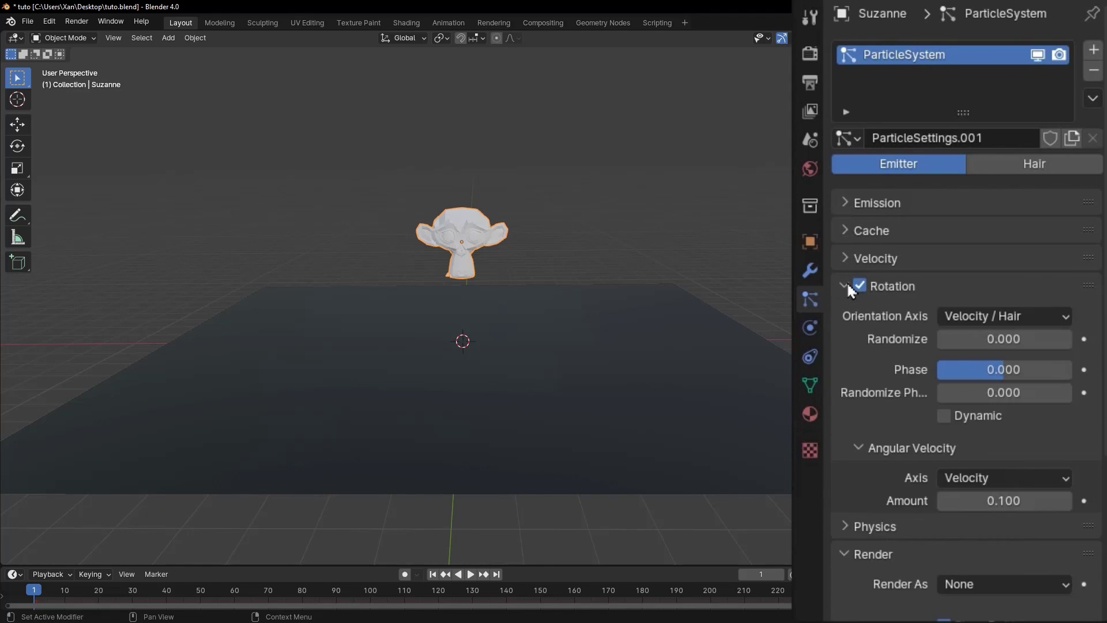
pyautogui.click(944, 416)
pyautogui.click(1005, 501)
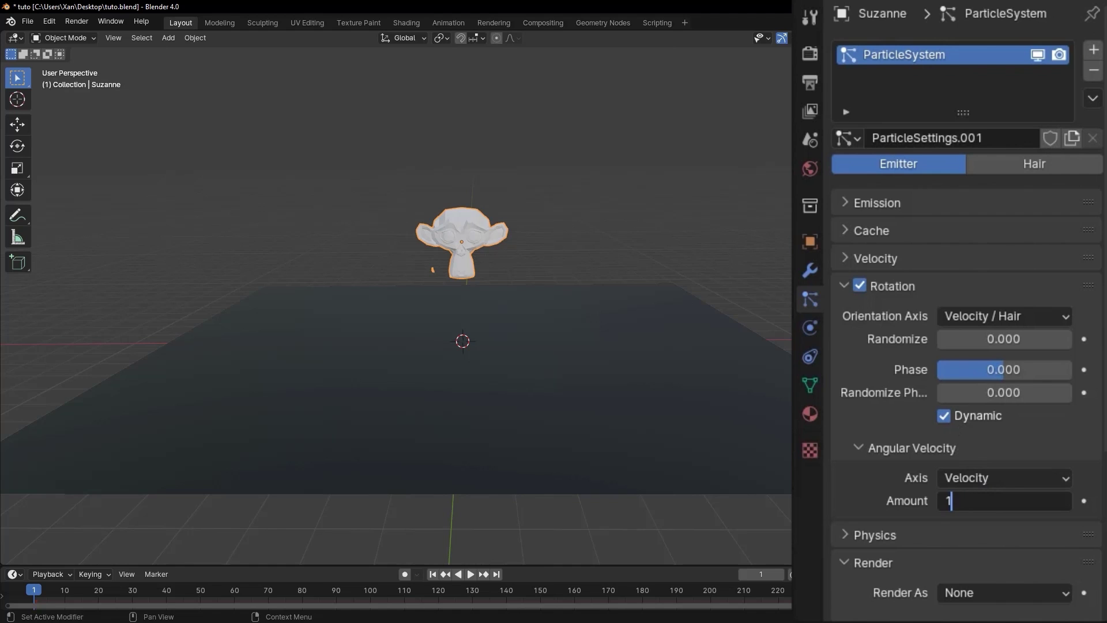
pyautogui.press('Return')
pyautogui.press('space')
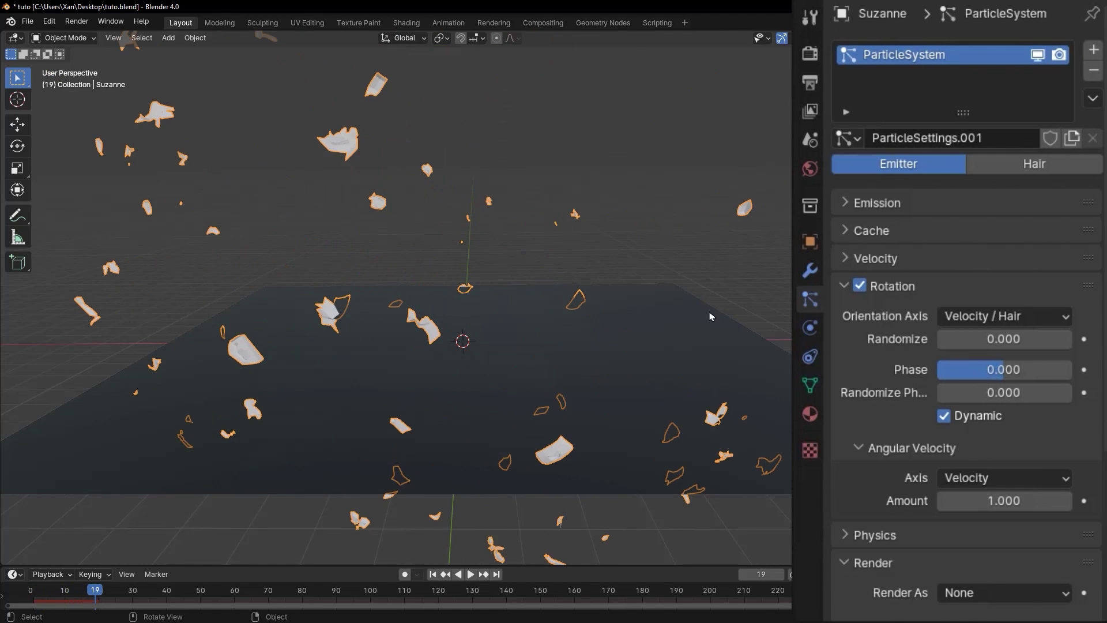
# Set the particles' Damp force to 0.245 in the physics settings and replay the explosion twice, including a closer view
pyautogui.click(845, 286)
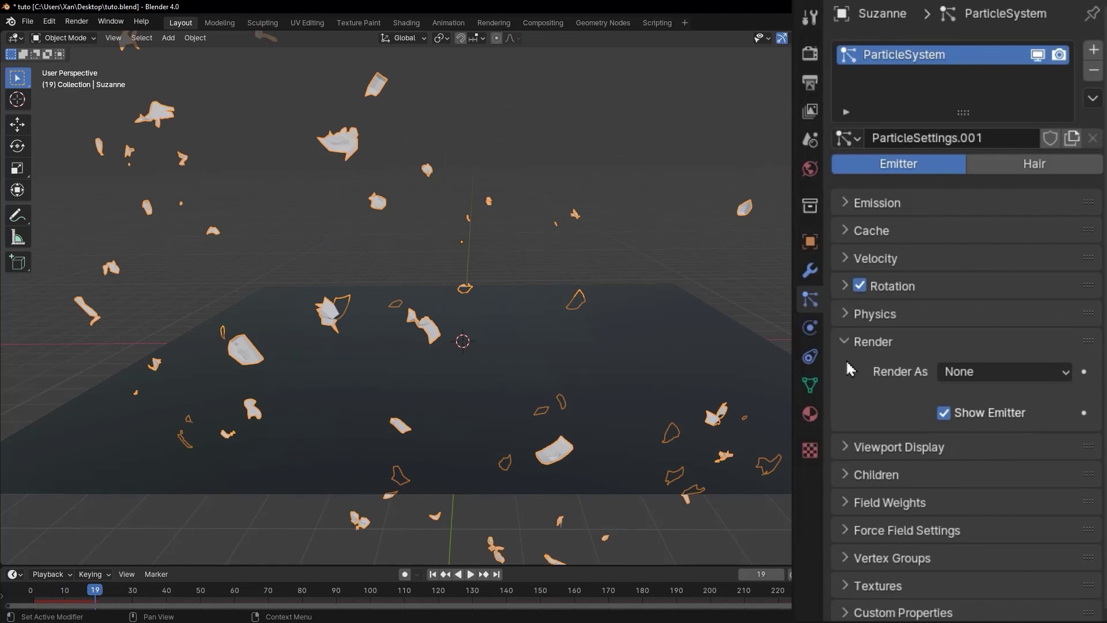
pyautogui.click(843, 316)
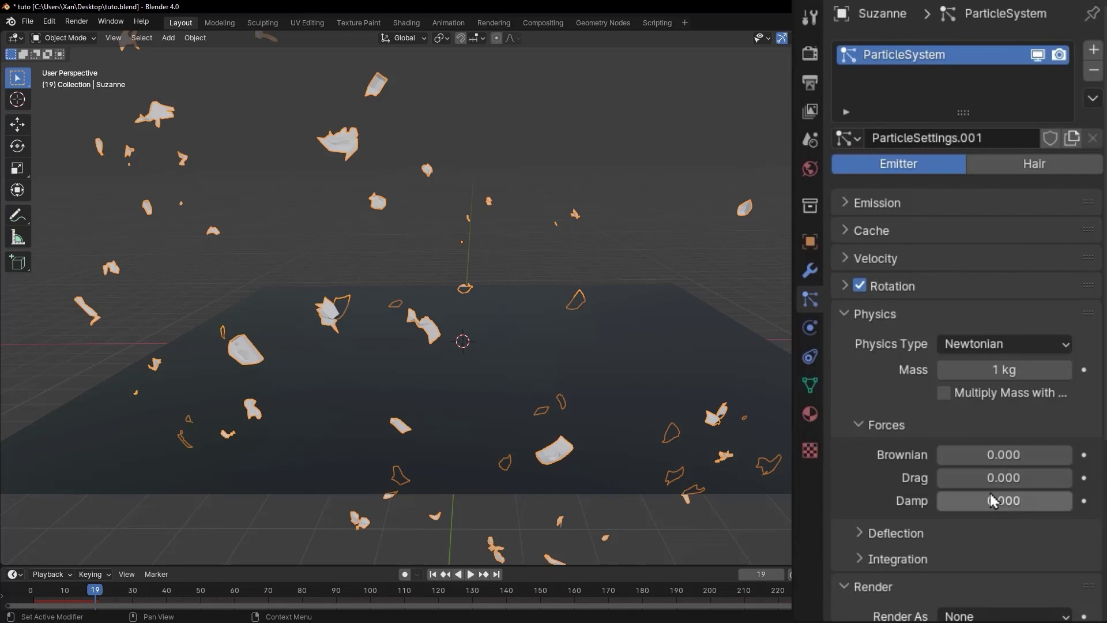
pyautogui.moveTo(984, 509); pyautogui.dragTo(992, 500)
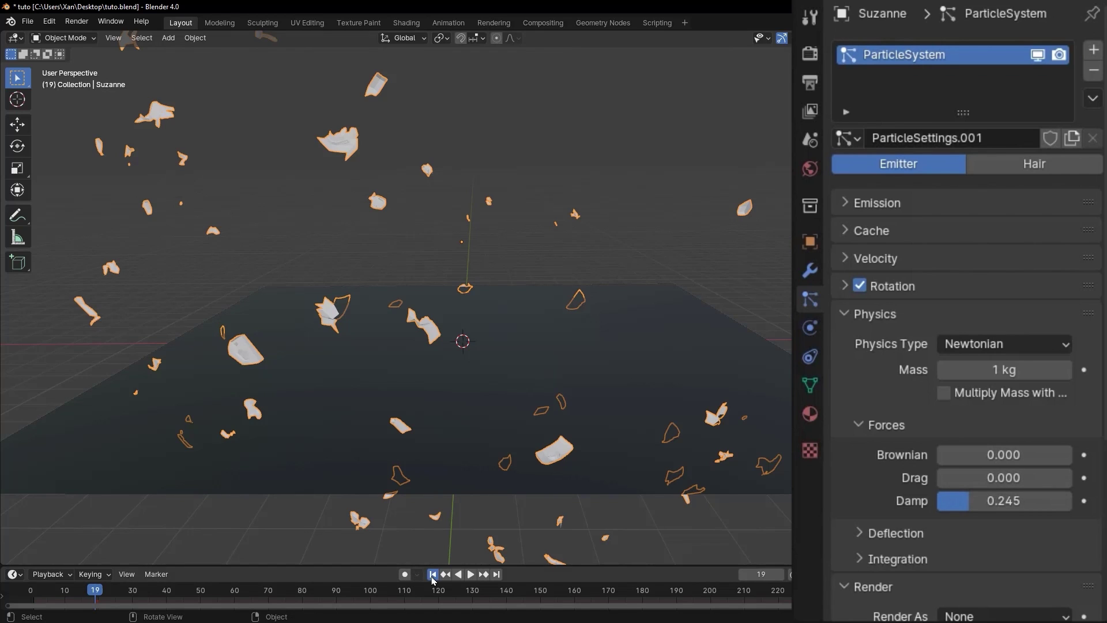
pyautogui.click(432, 575)
pyautogui.press('space')
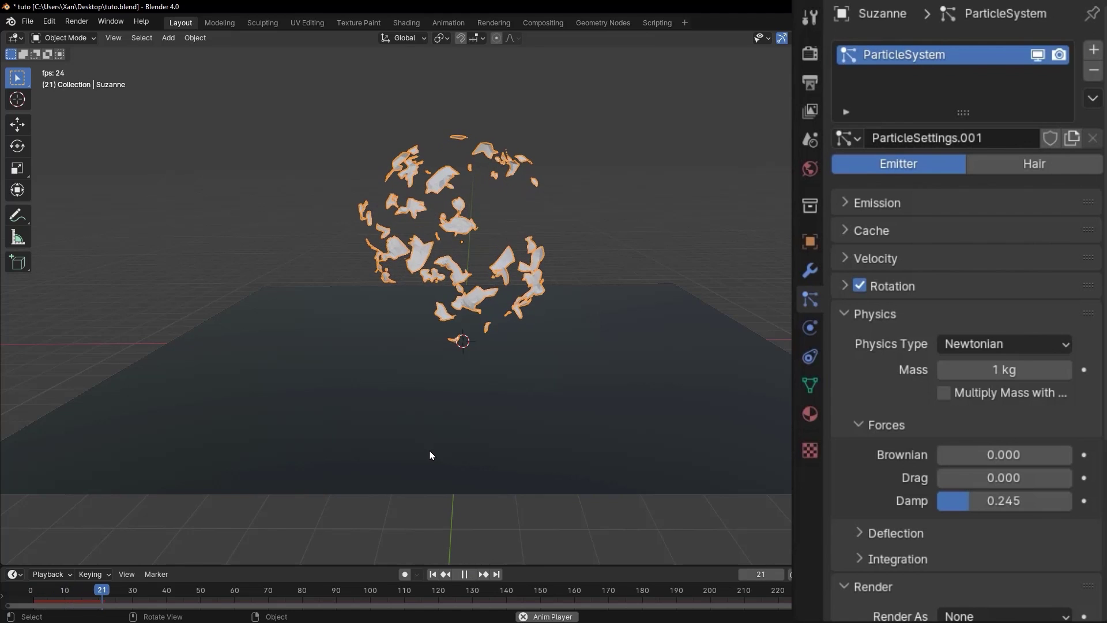
pyautogui.press('space')
pyautogui.scroll(3, 484, 380)
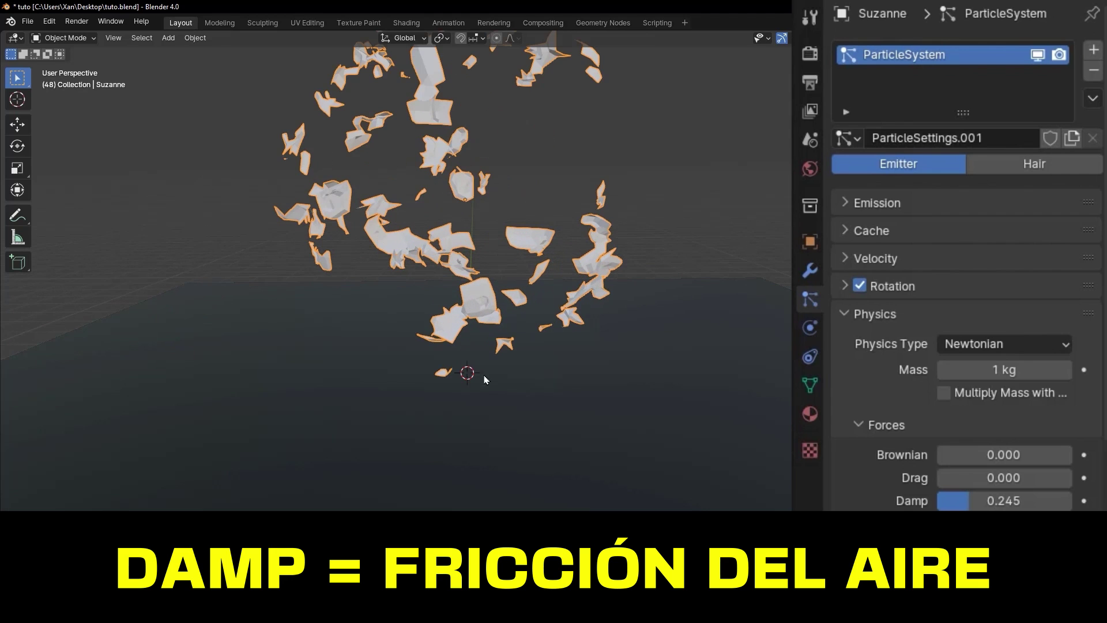
pyautogui.hotkey('shift', 'Left')
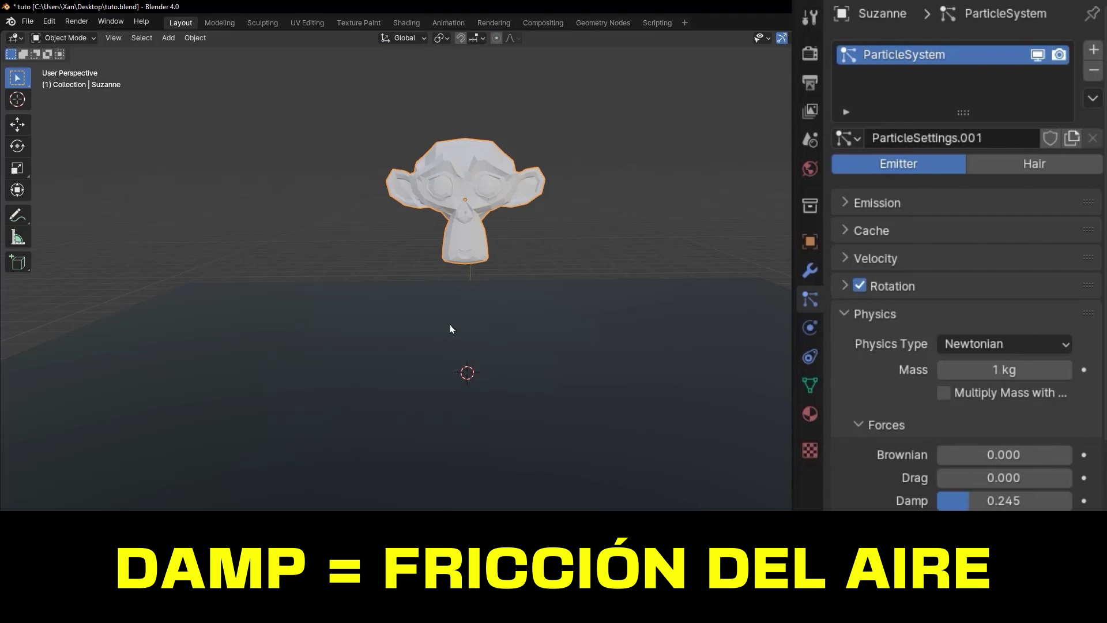
pyautogui.press('space')
pyautogui.press('space')
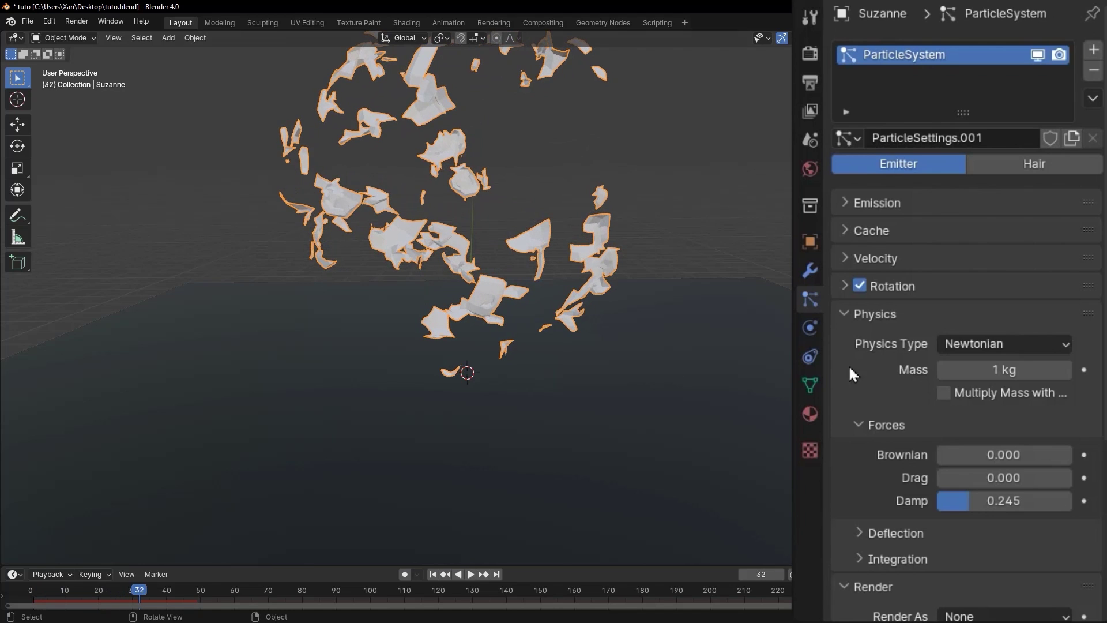
# Set the particles' Damp force to 0.643 and replay the explosion from the first frame
pyautogui.moveTo(976, 501); pyautogui.dragTo(1029, 501)
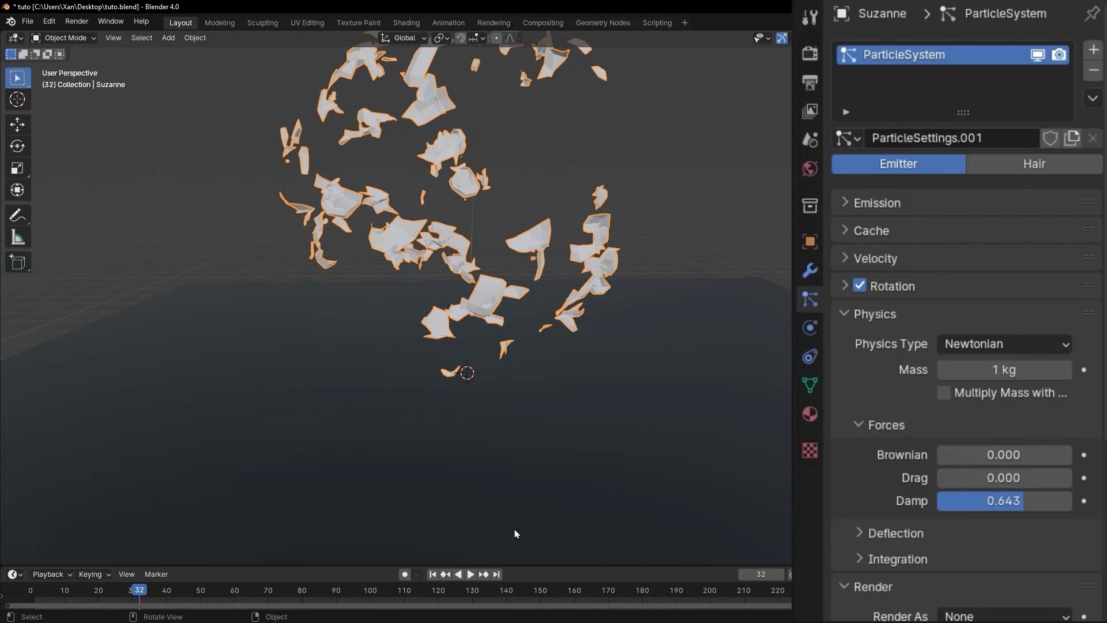
pyautogui.click(440, 575)
pyautogui.press('space')
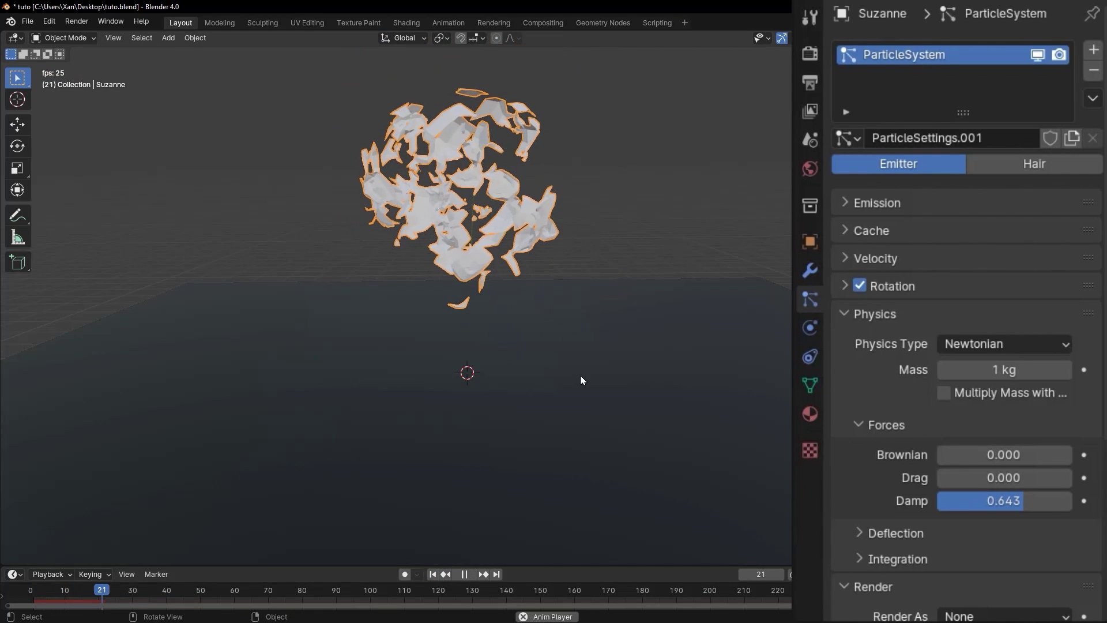
# Reset the particles' Damp force to 0 and replay the explosion from the first frame
pyautogui.moveTo(946, 501); pyautogui.dragTo(860, 501)
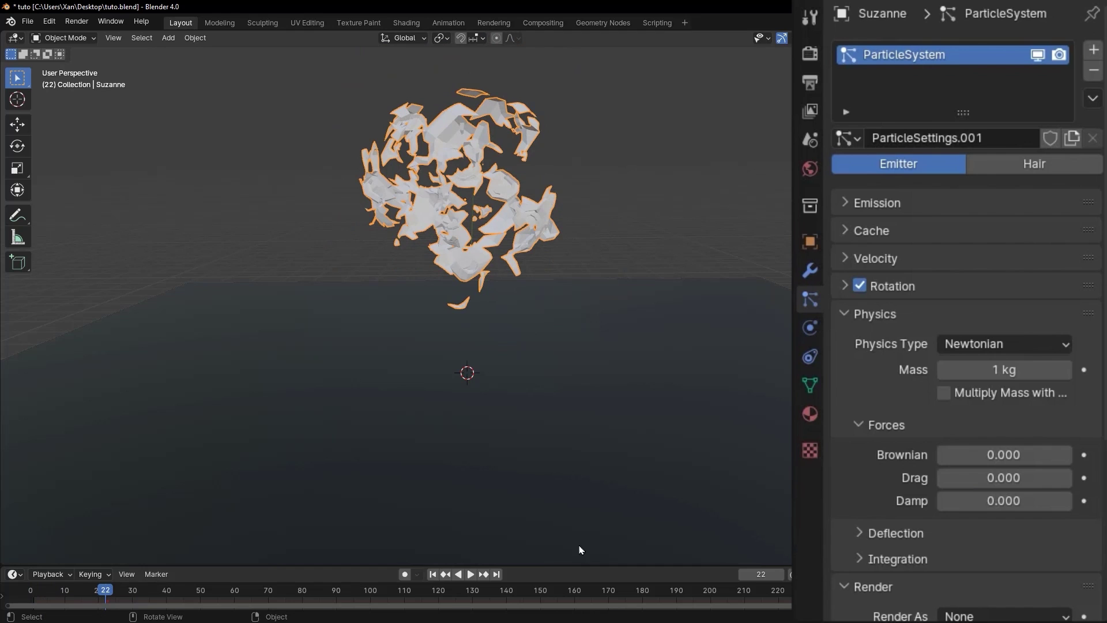
pyautogui.click(433, 575)
pyautogui.press('space')
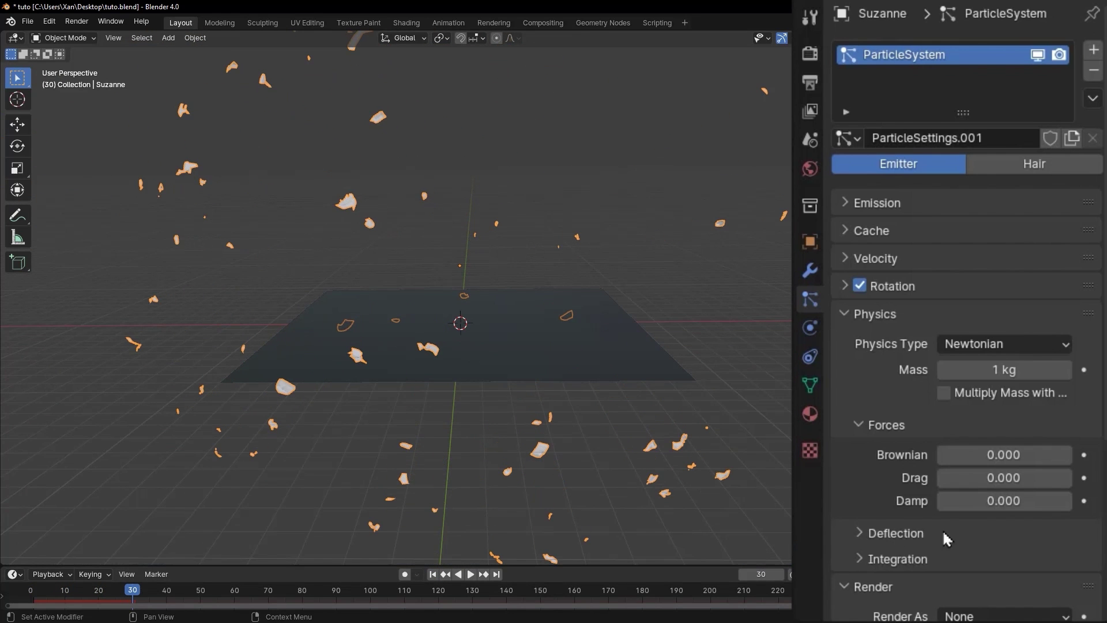
# Set the particles' Damp force to 0.119 and replay the explosion, viewing the fragments from above
pyautogui.moveTo(946, 501); pyautogui.dragTo(952, 500)
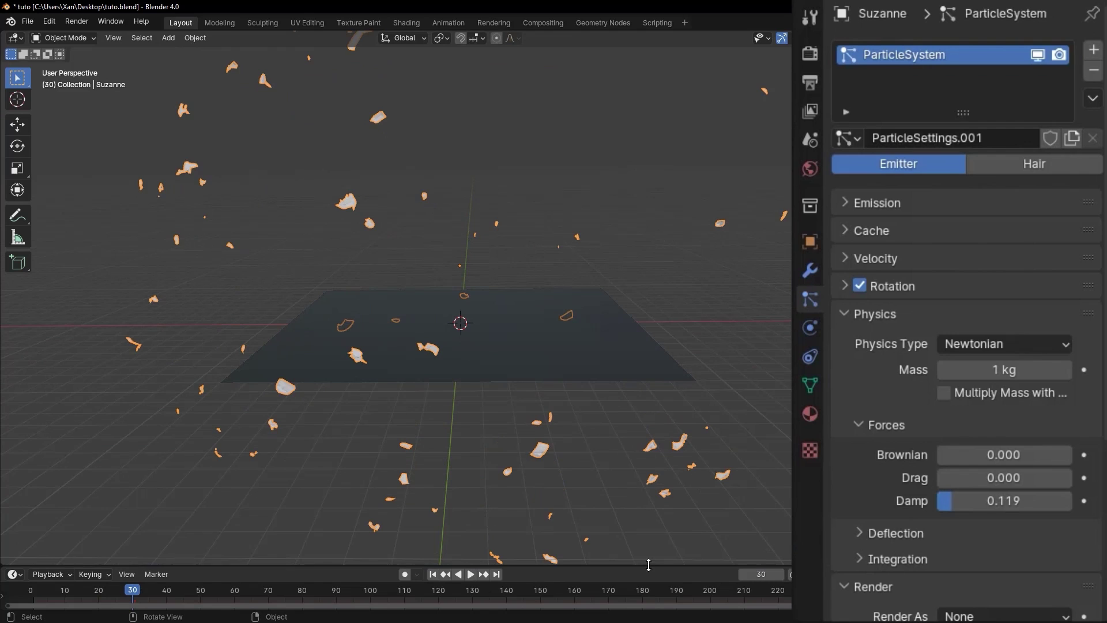
pyautogui.click(432, 575)
pyautogui.press('space')
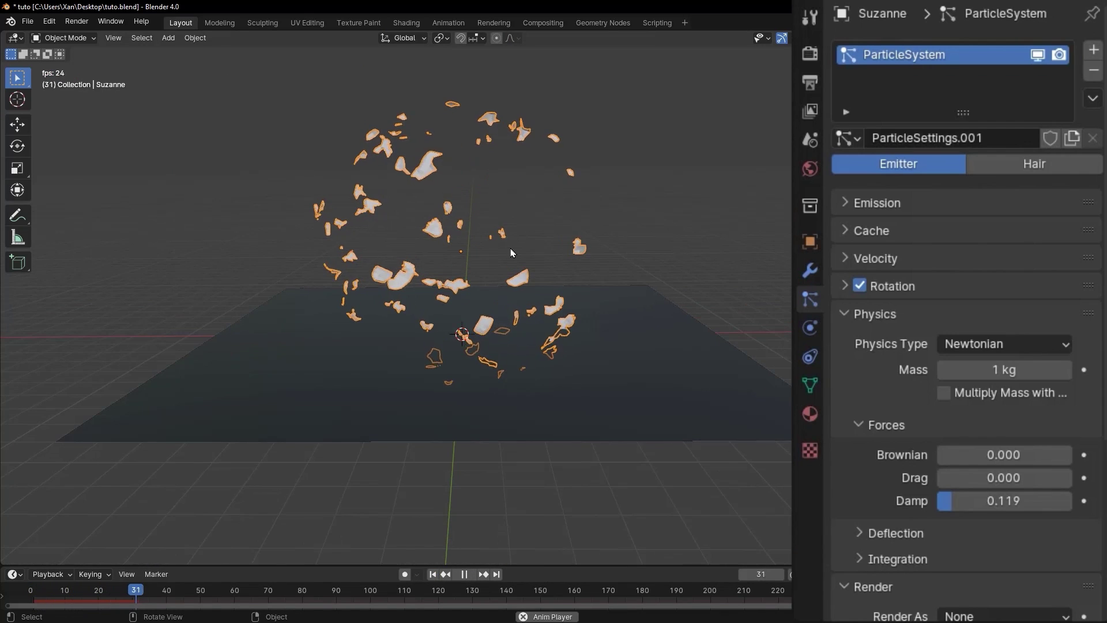
pyautogui.moveTo(511, 252); pyautogui.dragTo(346, 219, button='middle')
pyautogui.press('space')
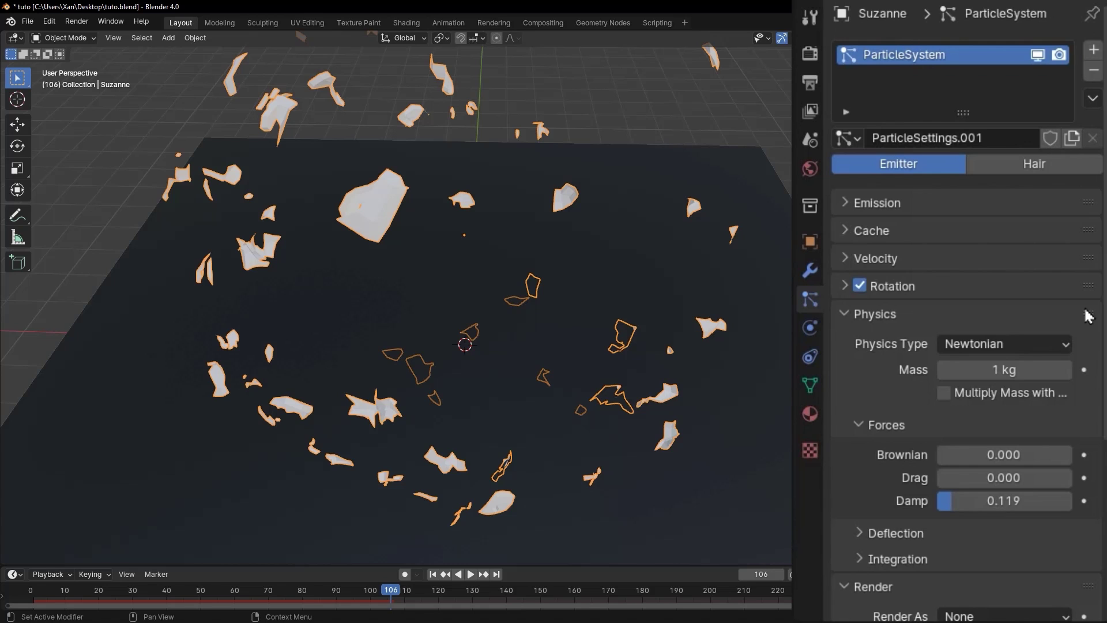
# Set the angular velocity amount in the particles' rotation settings to 0
pyautogui.click(849, 260)
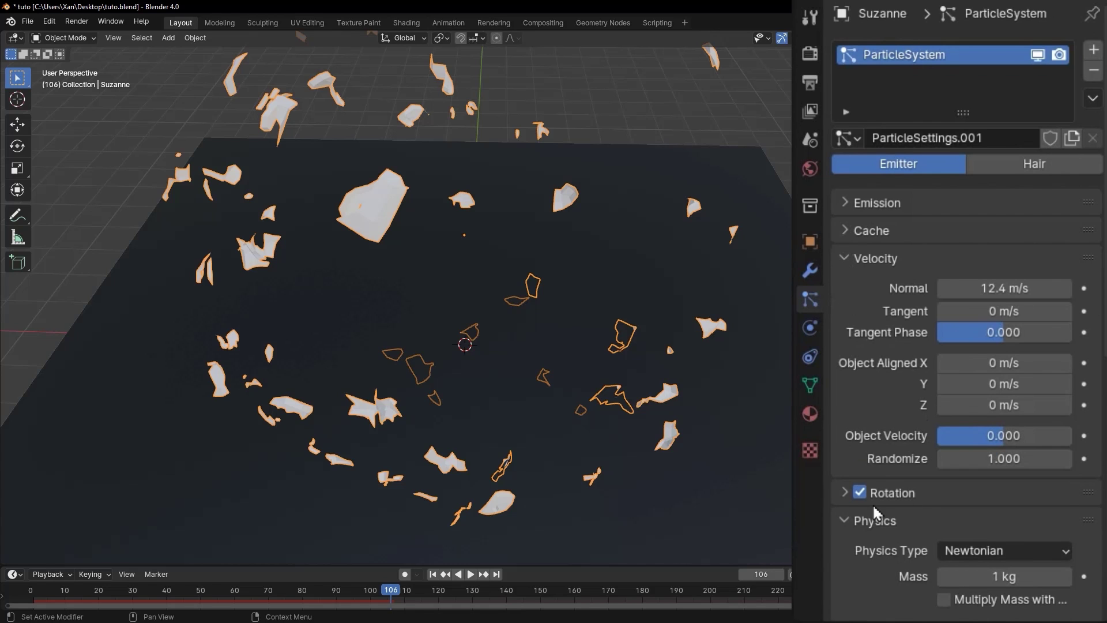
pyautogui.click(844, 496)
pyautogui.scroll(-5, 920, 502)
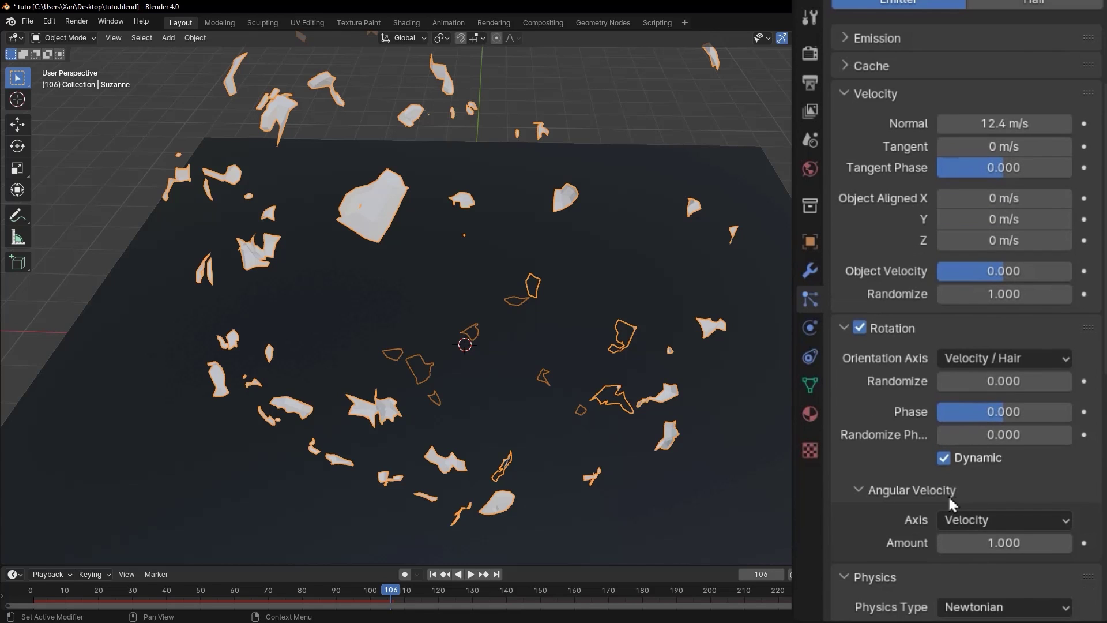
pyautogui.click(988, 520)
pyautogui.click(988, 542)
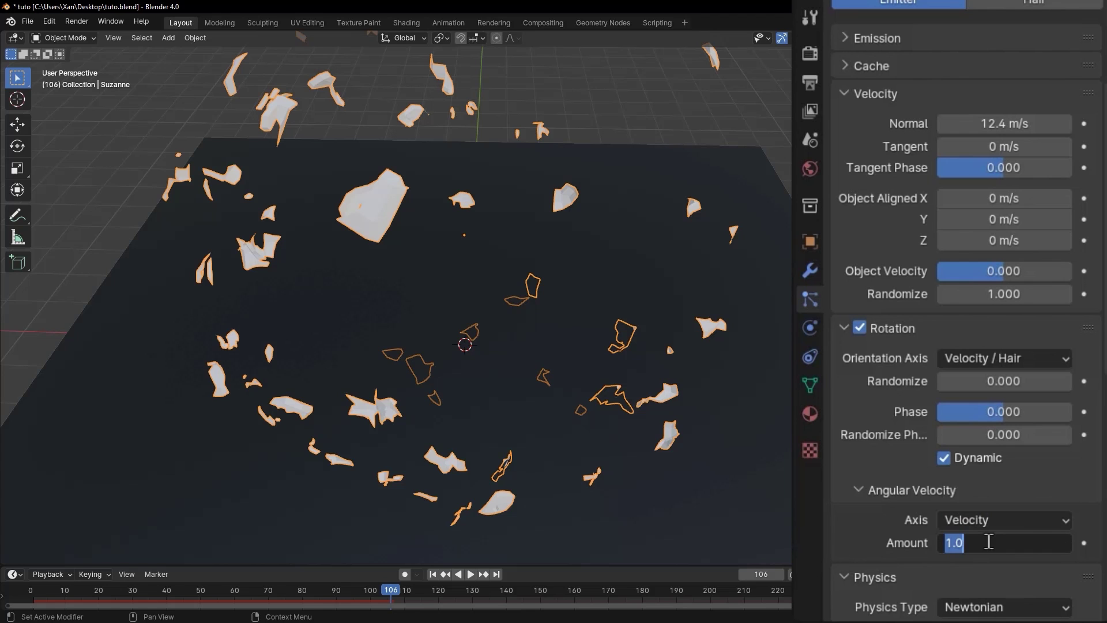
pyautogui.press('Return')
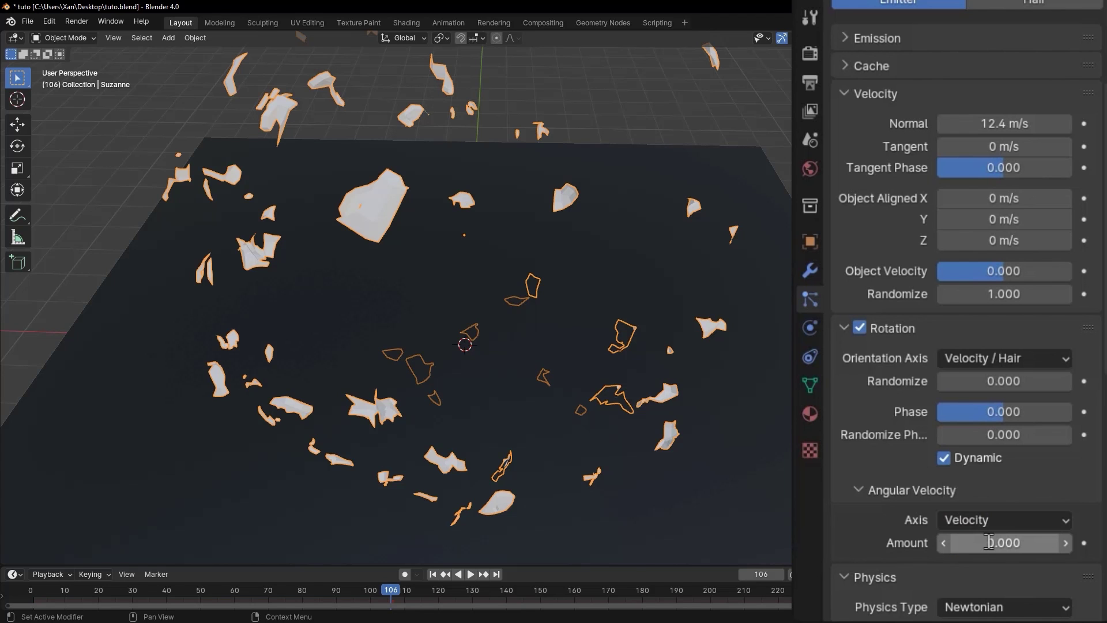
# Replay the explosion from the first frame and examine the fragments' motion from another angle
pyautogui.click(434, 574)
pyautogui.press('space')
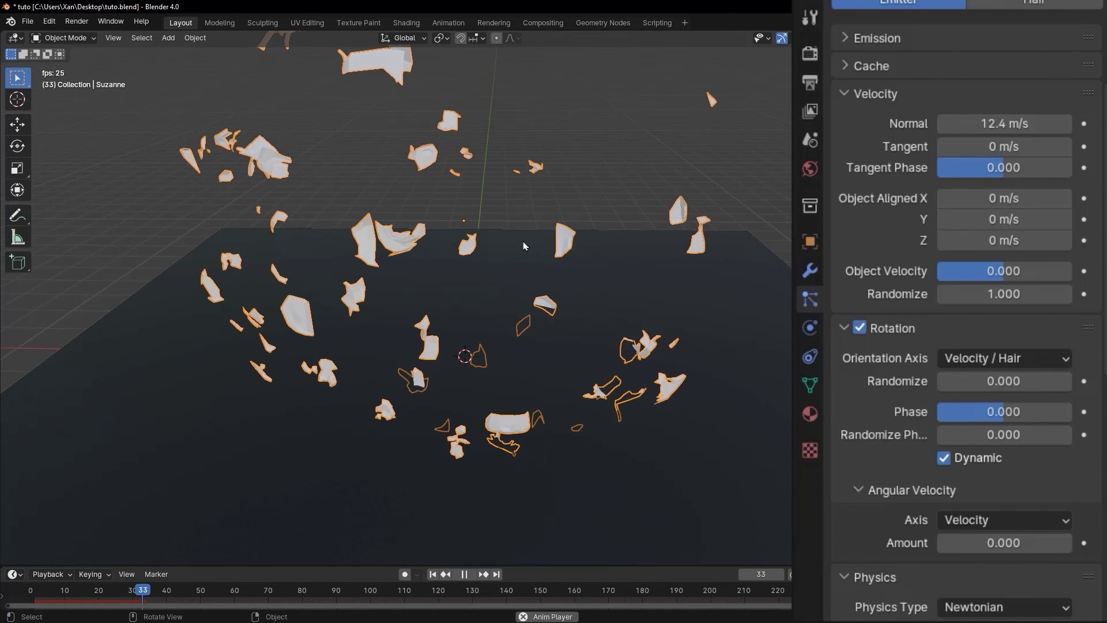
pyautogui.moveTo(529, 246); pyautogui.dragTo(496, 244, button='middle')
pyautogui.press('space')
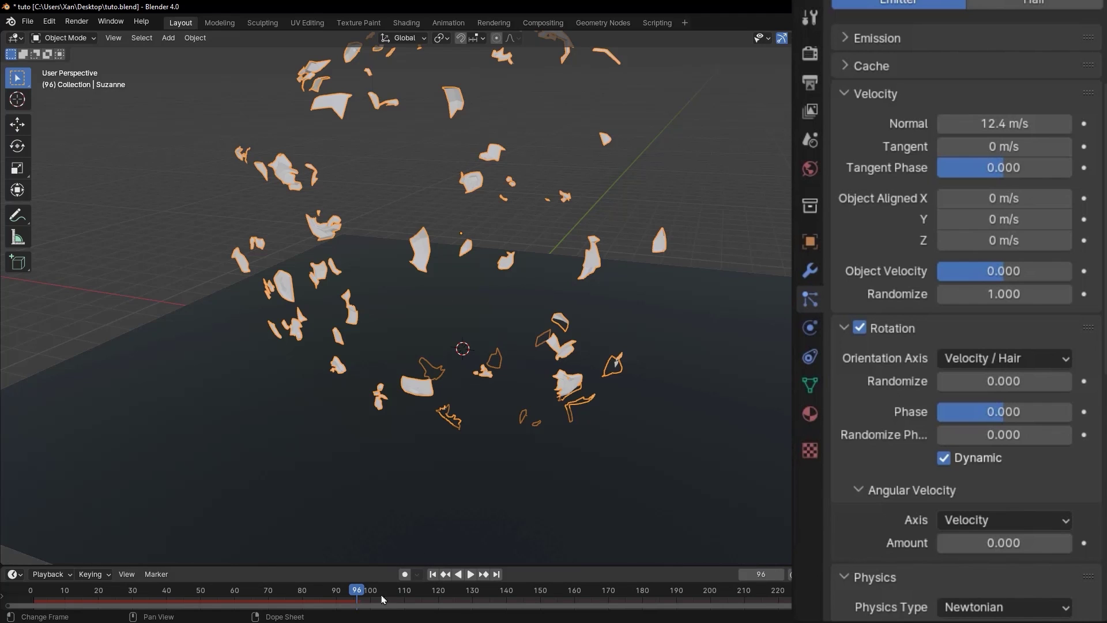
# Replay the monkey's explosion from the first frame and examine the fragments from a lower viewing angle
pyautogui.moveTo(351, 598); pyautogui.dragTo(3, 594)
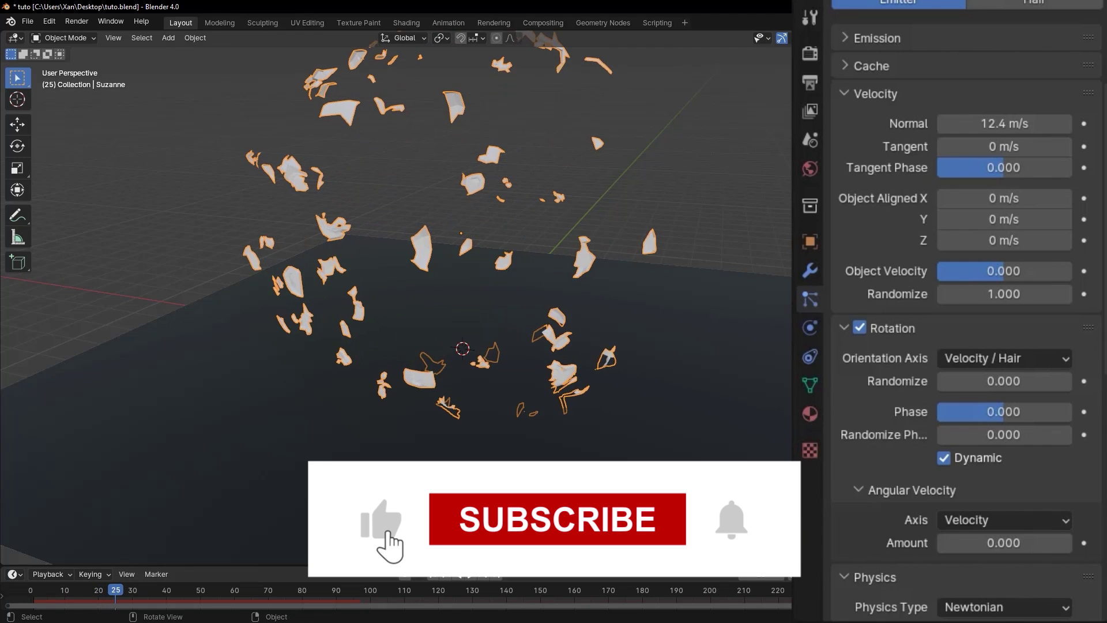
pyautogui.moveTo(542, 439); pyautogui.dragTo(554, 473, button='middle')
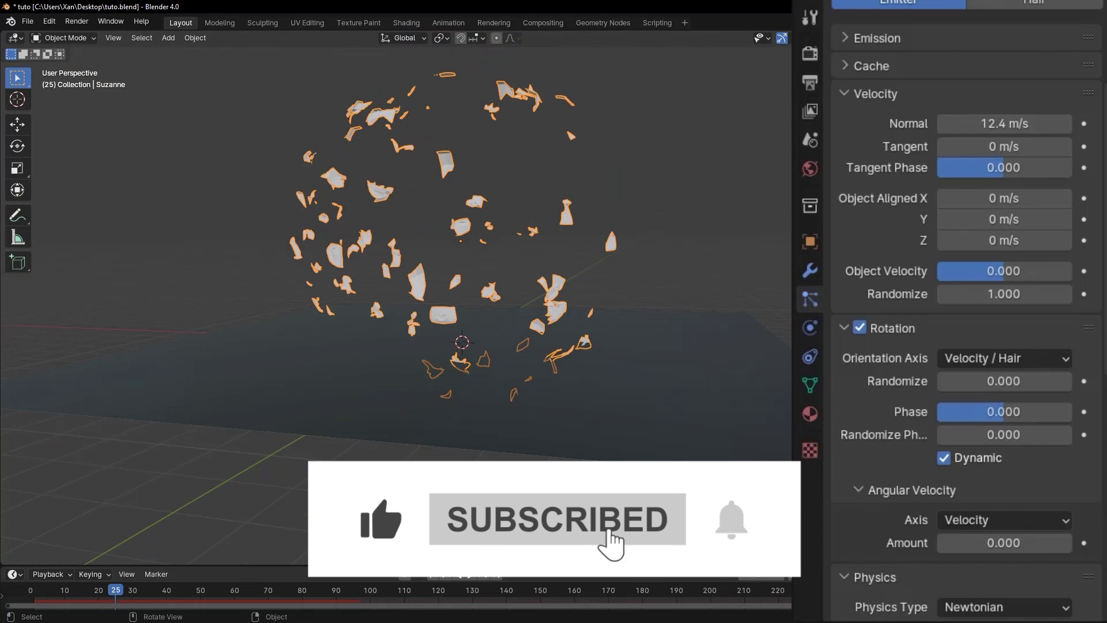
pyautogui.click(433, 574)
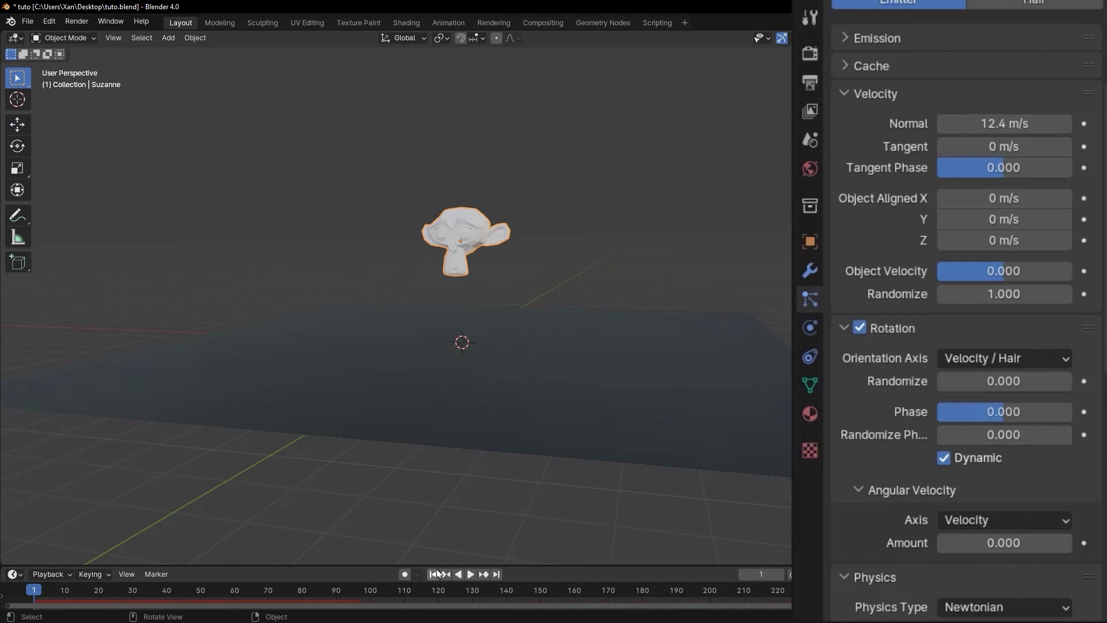
pyautogui.press('space')
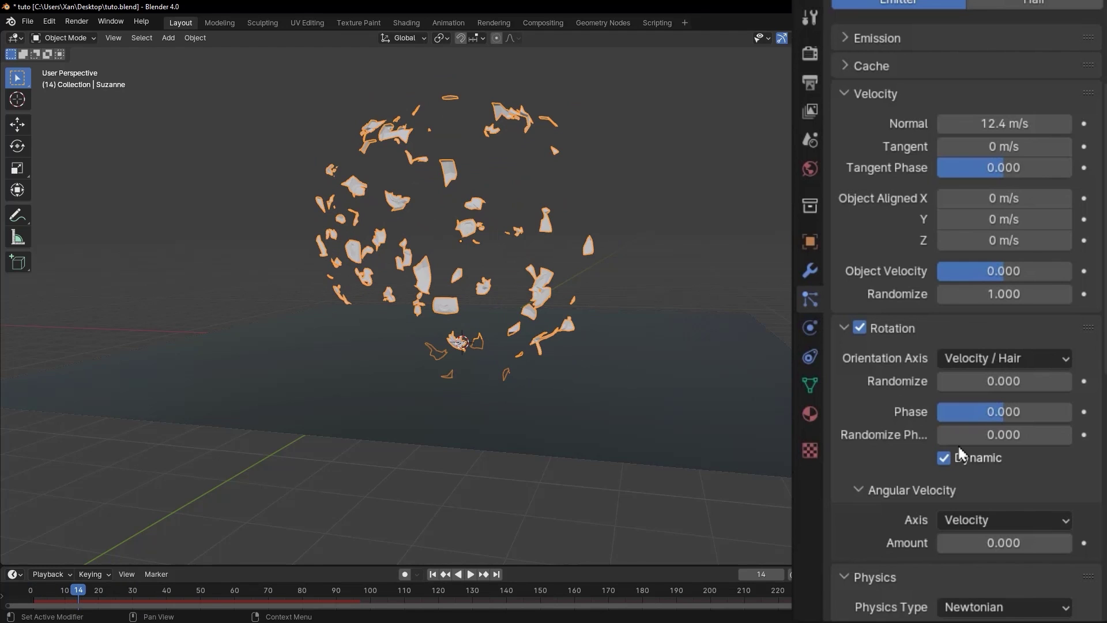
pyautogui.moveTo(491, 289); pyautogui.dragTo(449, 239, button='middle')
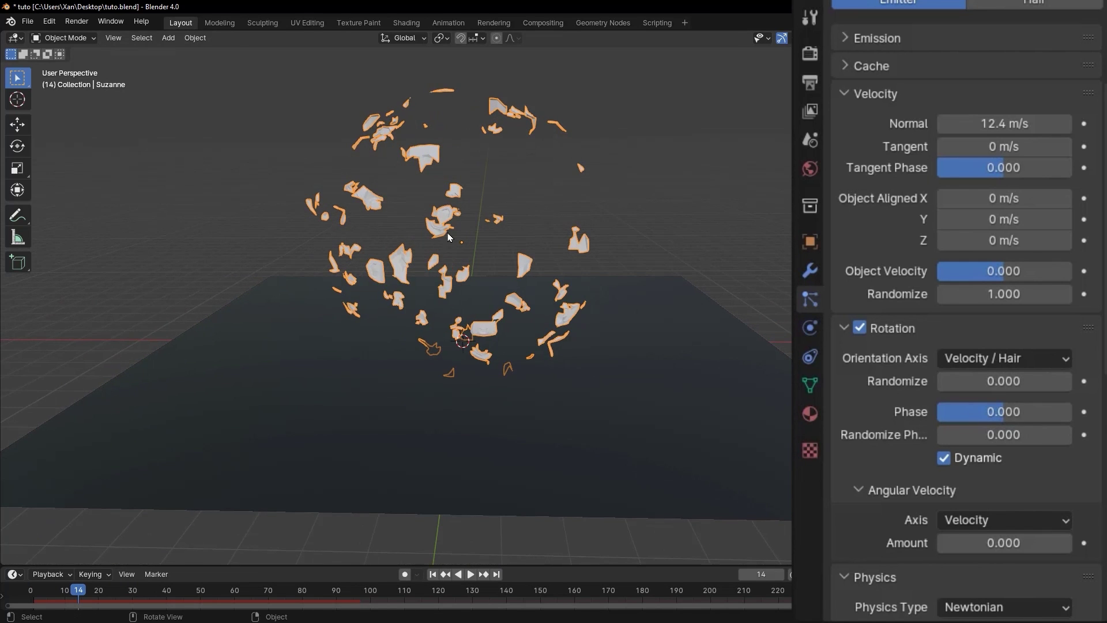
# Subdivide the monkey's entire mesh once in Edit Mode and return to Object Mode
pyautogui.press('Tab')
pyautogui.rightClick(429, 236)
pyautogui.click(429, 235)
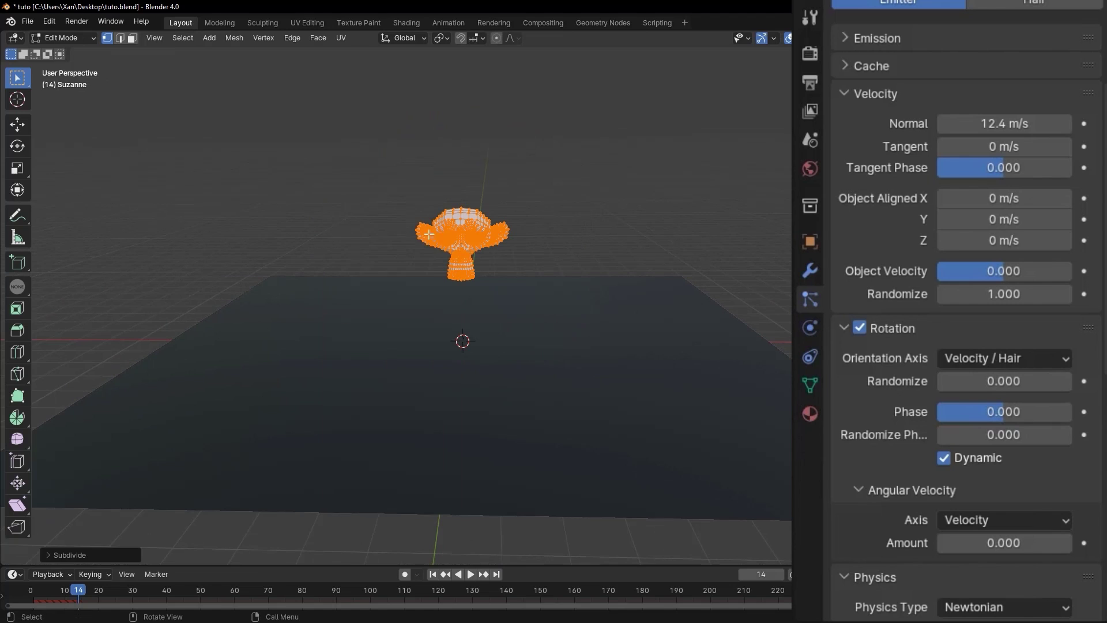
pyautogui.press('Tab')
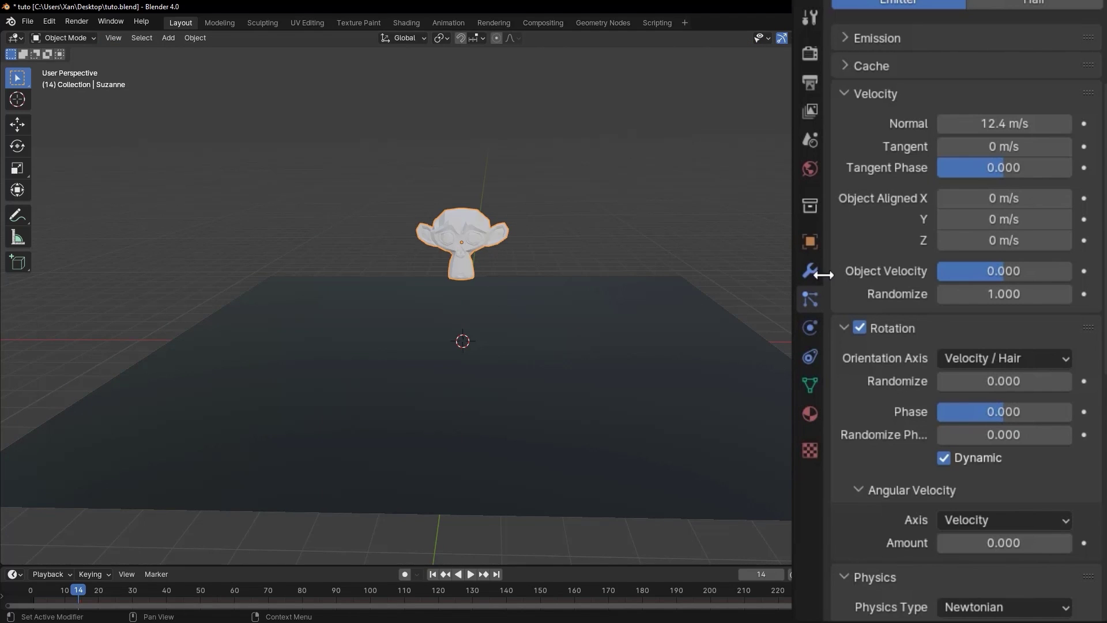
# Set the particle system's emission number to 5000 and replay the explosion from the first frame
pyautogui.scroll(5, 994, 168)
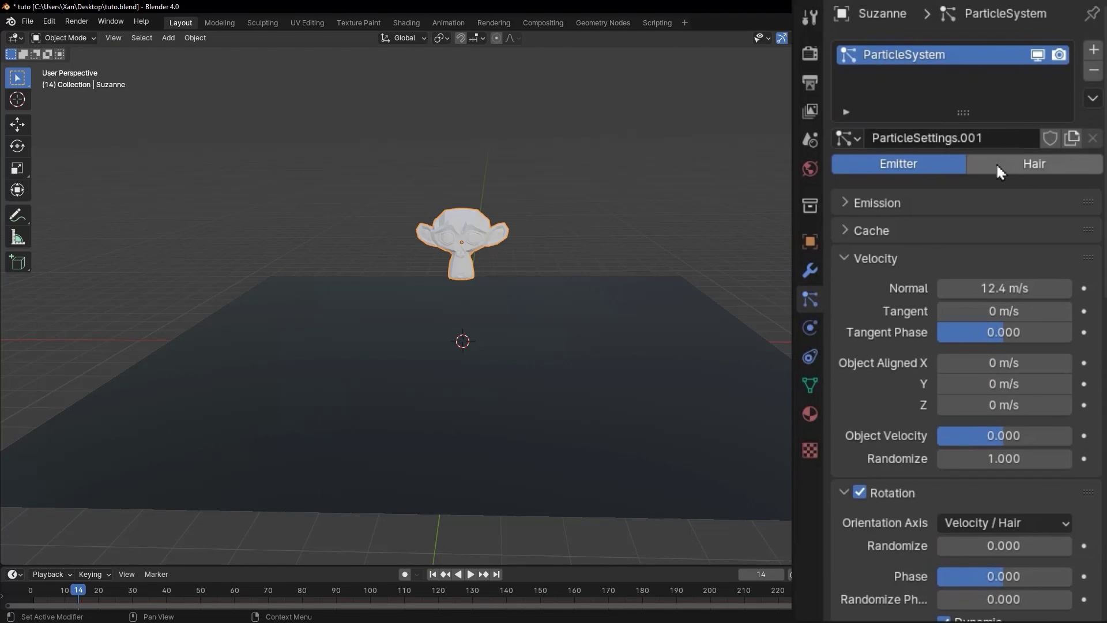
pyautogui.click(931, 203)
pyautogui.click(999, 233)
pyautogui.write('5000')
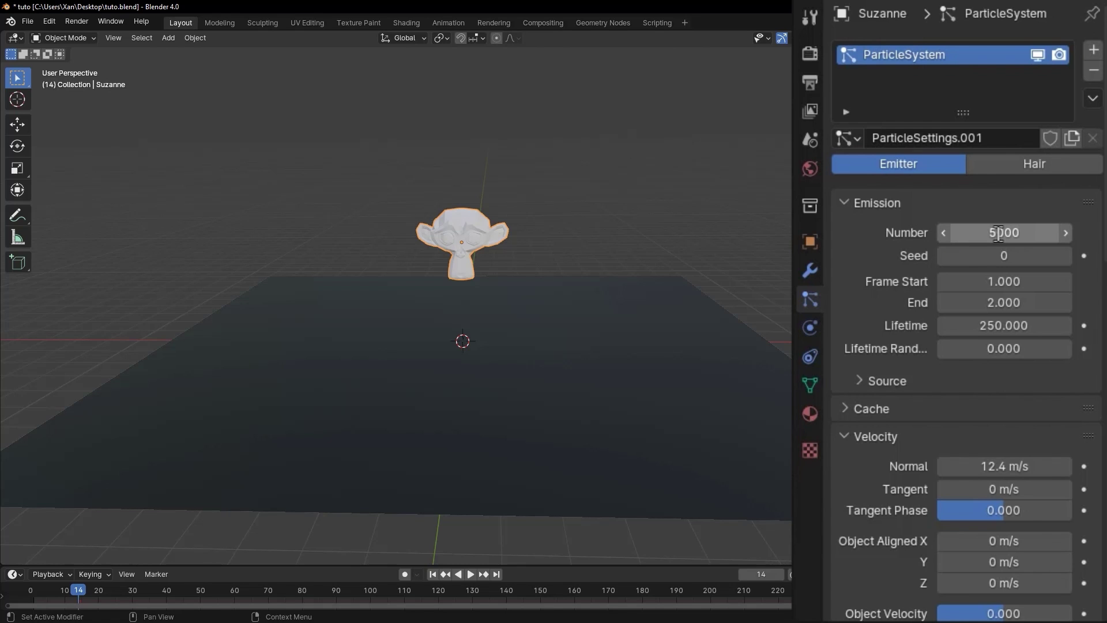
pyautogui.press('Return')
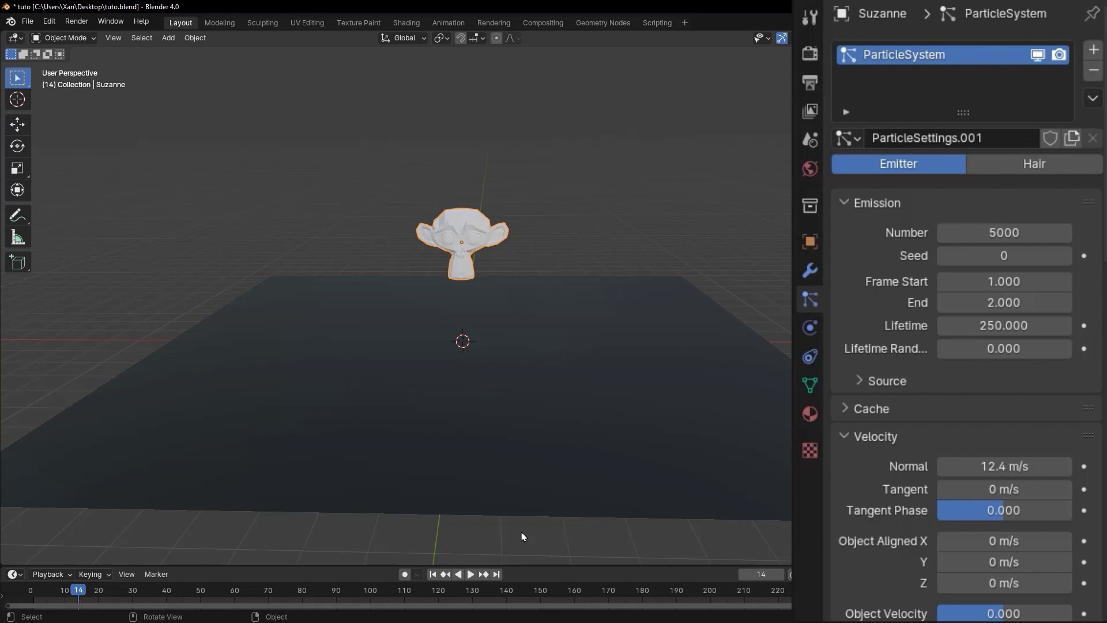
pyautogui.click(434, 575)
pyautogui.press('space')
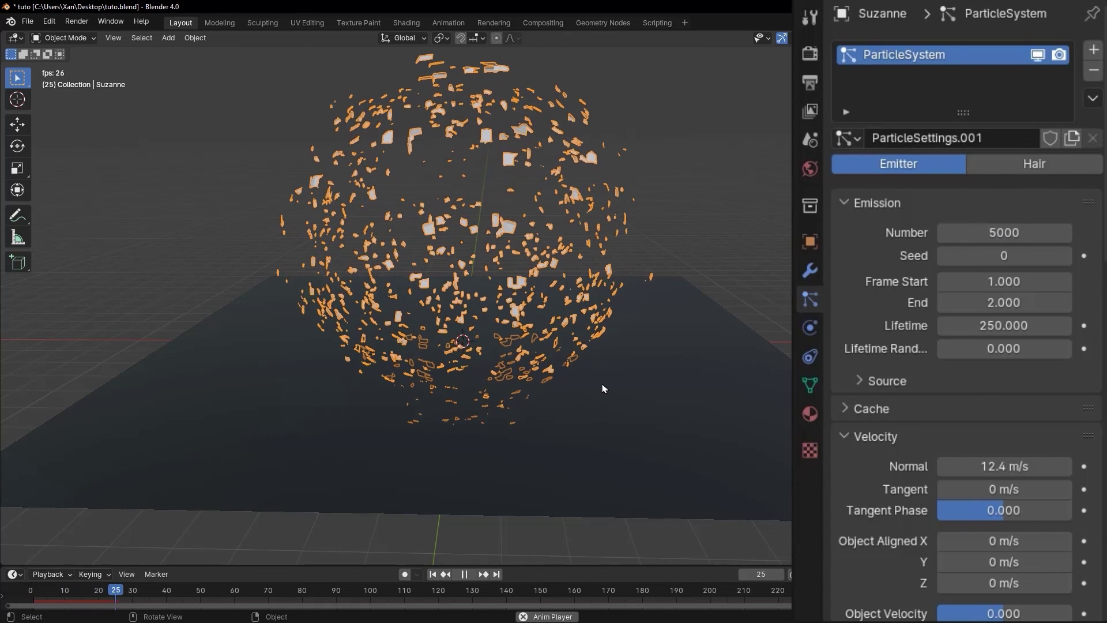
pyautogui.click(641, 354)
pyautogui.click(604, 336)
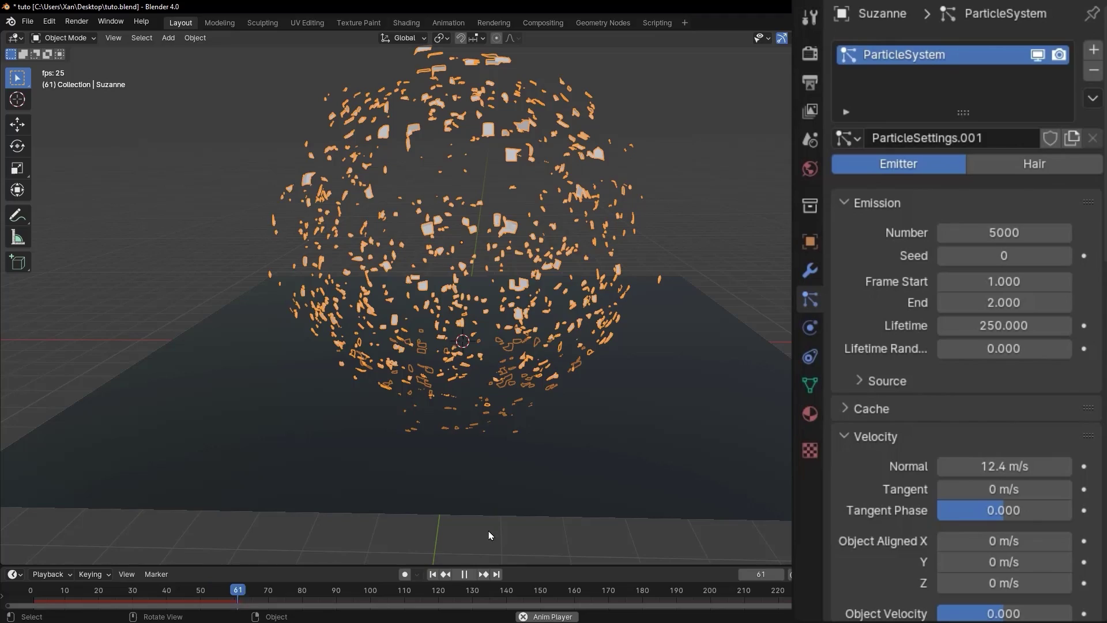
# Deselect the monkey, pause the explosion and examine the finer fragments from a slightly lower angle
pyautogui.click(443, 574)
pyautogui.click(722, 240)
pyautogui.moveTo(722, 240); pyautogui.dragTo(491, 249, button='middle')
pyautogui.moveTo(491, 249); pyautogui.dragTo(593, 354)
pyautogui.press('space')
pyautogui.moveTo(593, 354); pyautogui.dragTo(579, 280, button='middle')
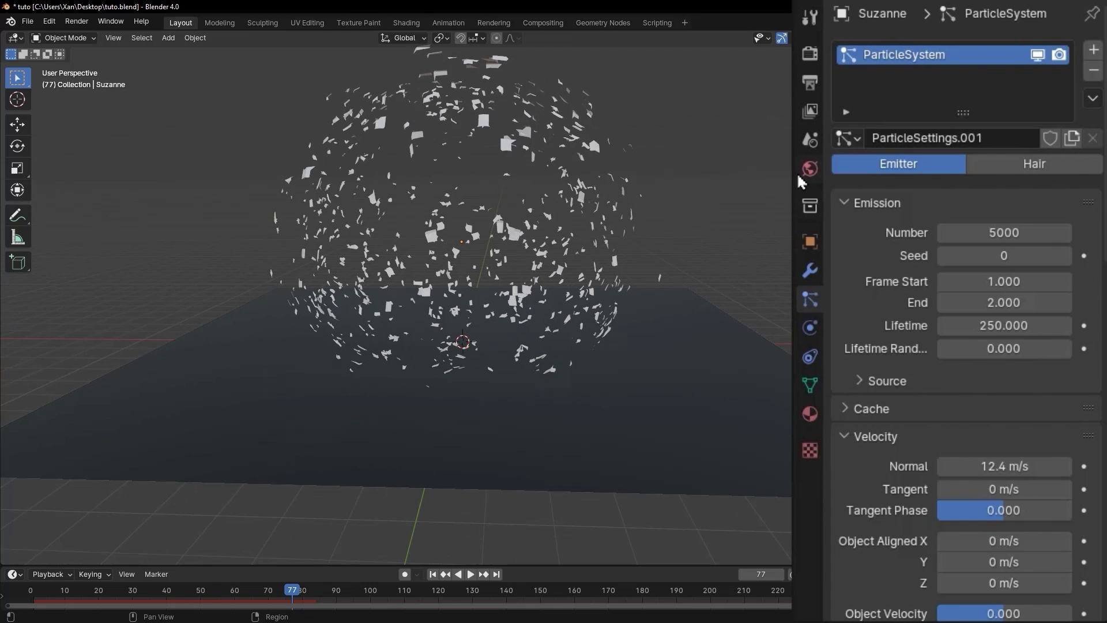
# Enable gravity in the scene settings and replay the explosion from the first frame
pyautogui.click(809, 141)
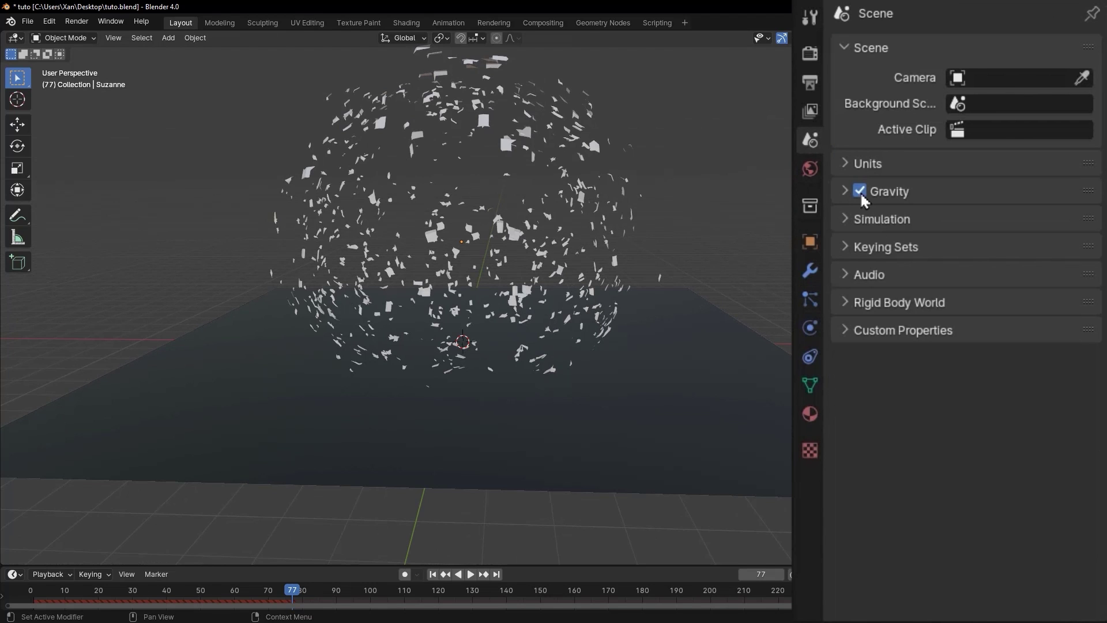
pyautogui.click(432, 574)
pyautogui.press('space')
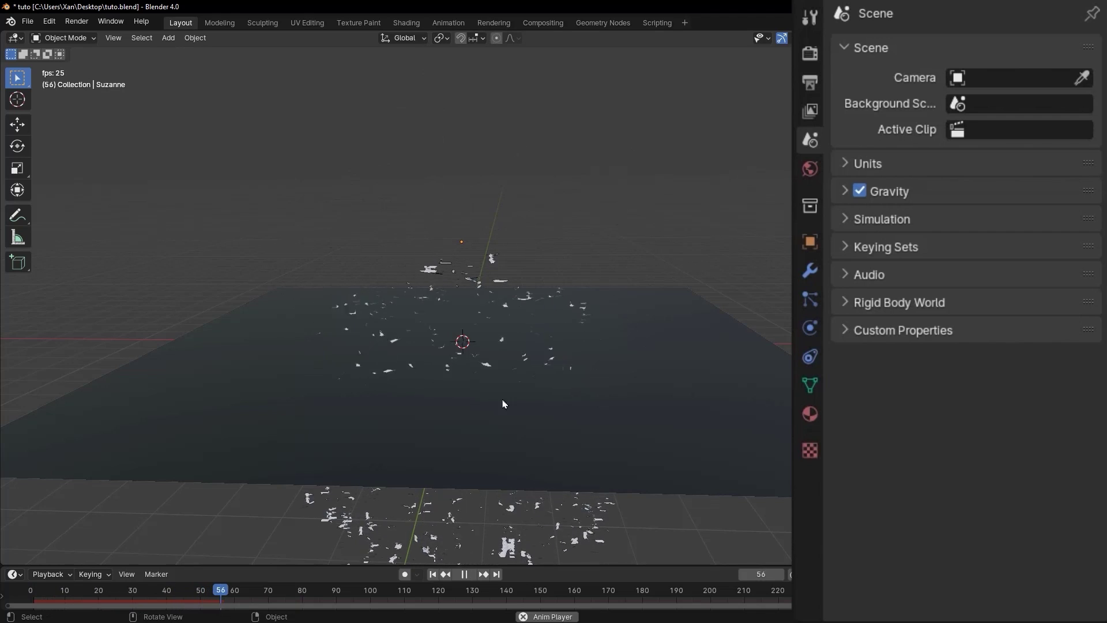
pyautogui.press('space')
# Add rigid body physics to the ground plane and replay the explosion from the first frame with nothing selected
pyautogui.click(577, 399)
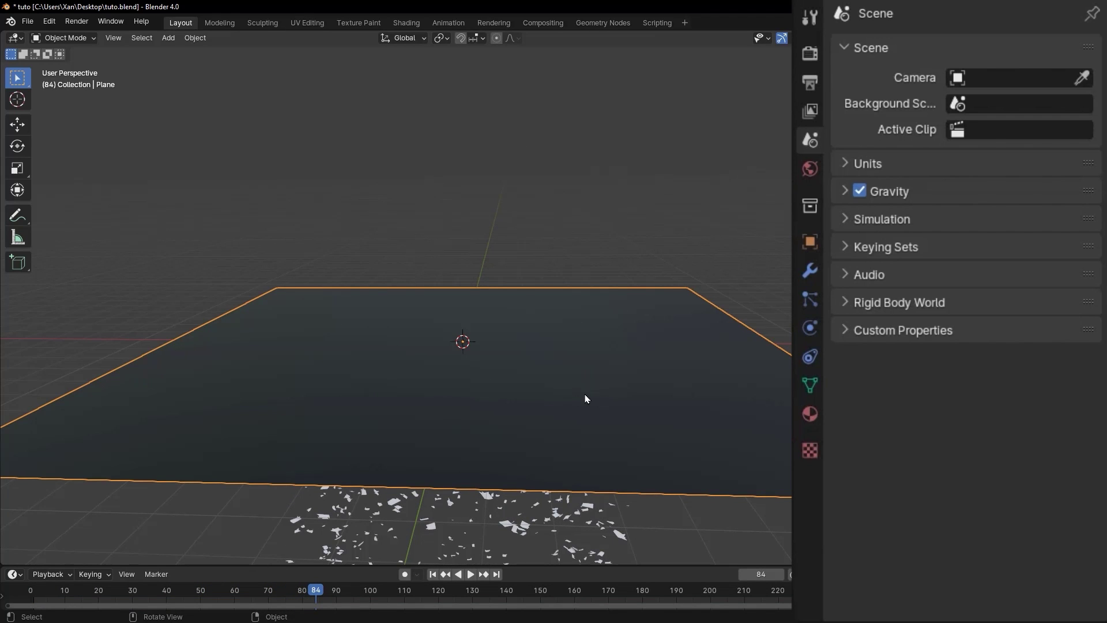
pyautogui.click(810, 327)
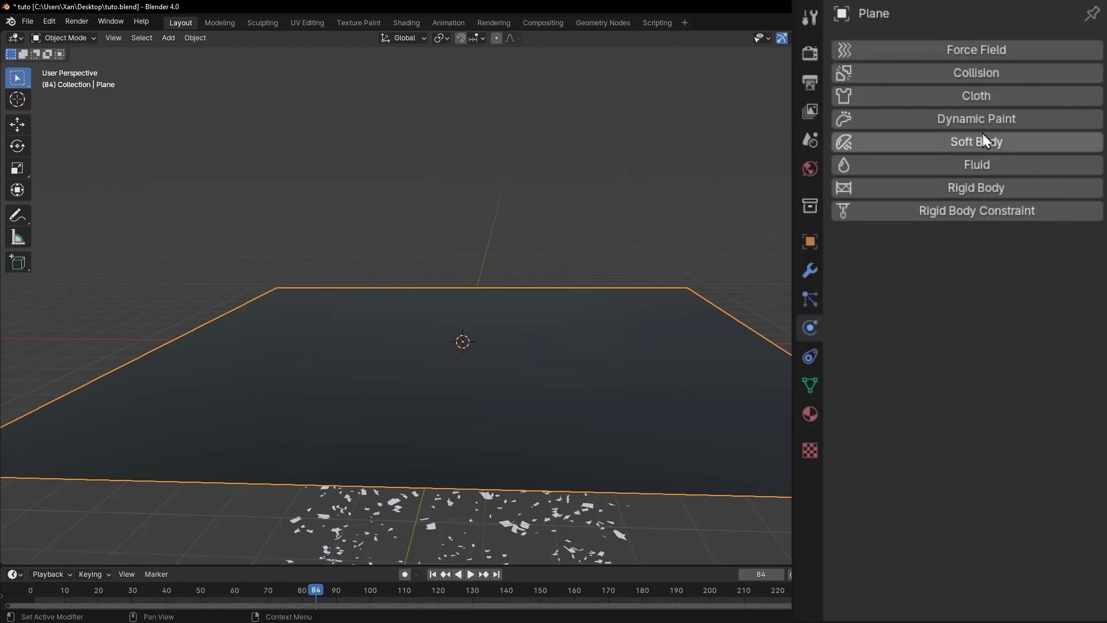
pyautogui.click(983, 188)
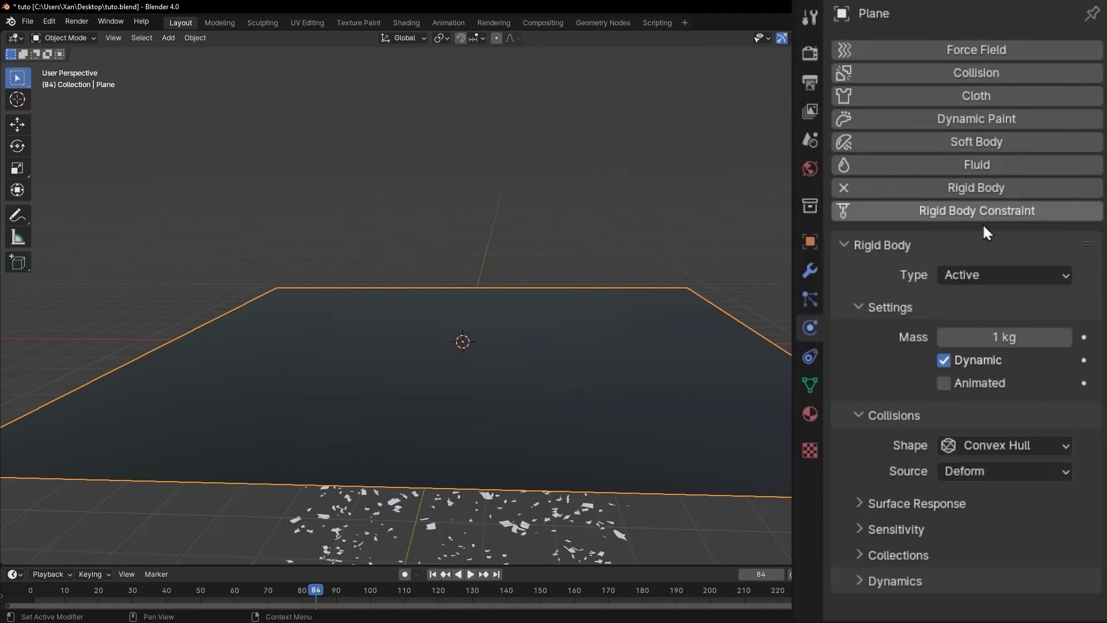
pyautogui.hotkey('alt', 'a')
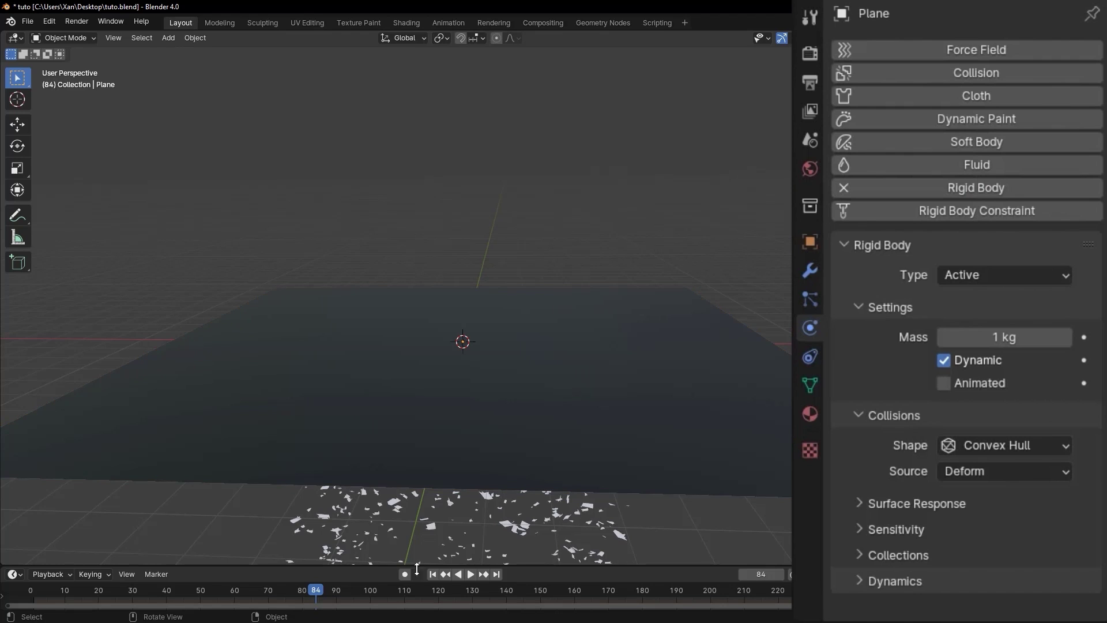
pyautogui.click(432, 575)
pyautogui.press('space')
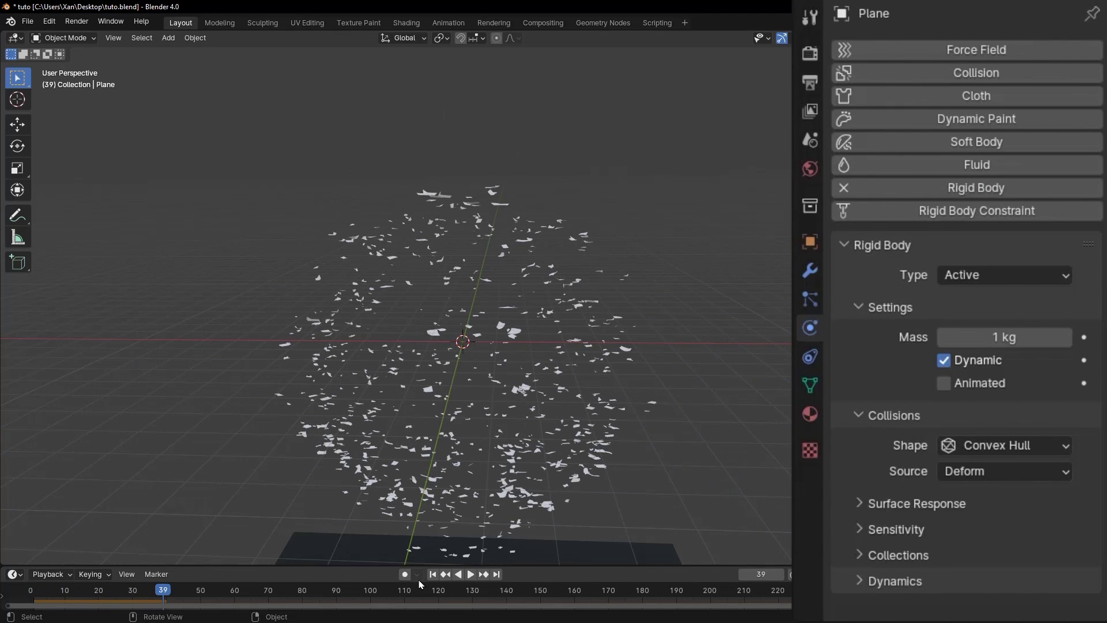
# Change the plane's rigid body type to Passive and replay the explosion from the first frame
pyautogui.click(433, 575)
pyautogui.click(1026, 271)
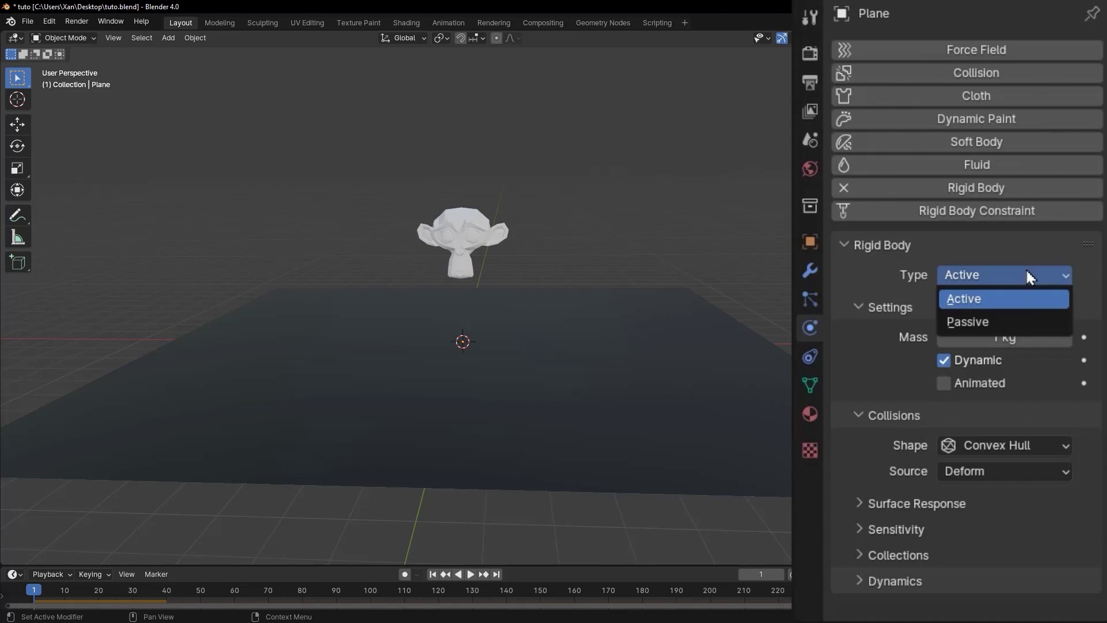
pyautogui.click(1003, 322)
pyautogui.press('space')
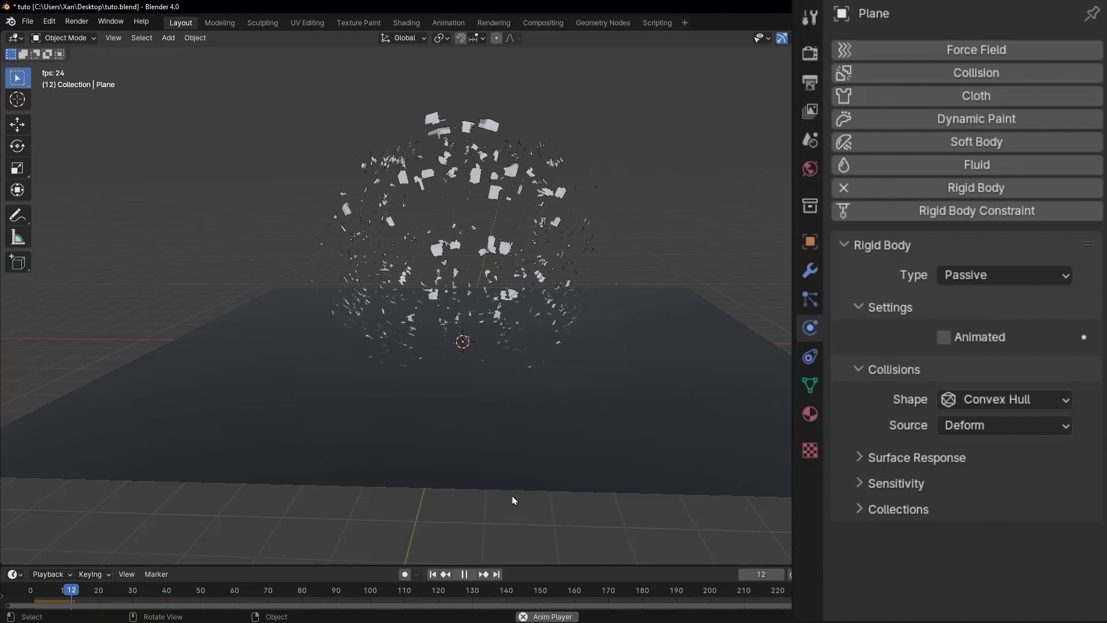
pyautogui.press('space')
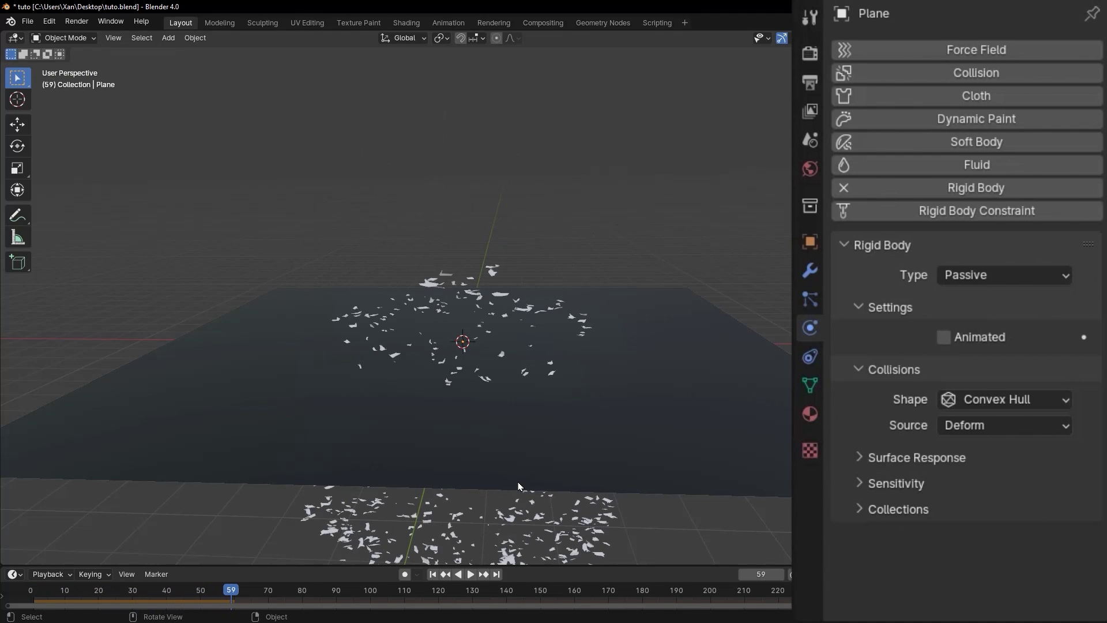
# Add Collision physics to the ground plane and replay the explosion from the first frame
pyautogui.click(666, 438)
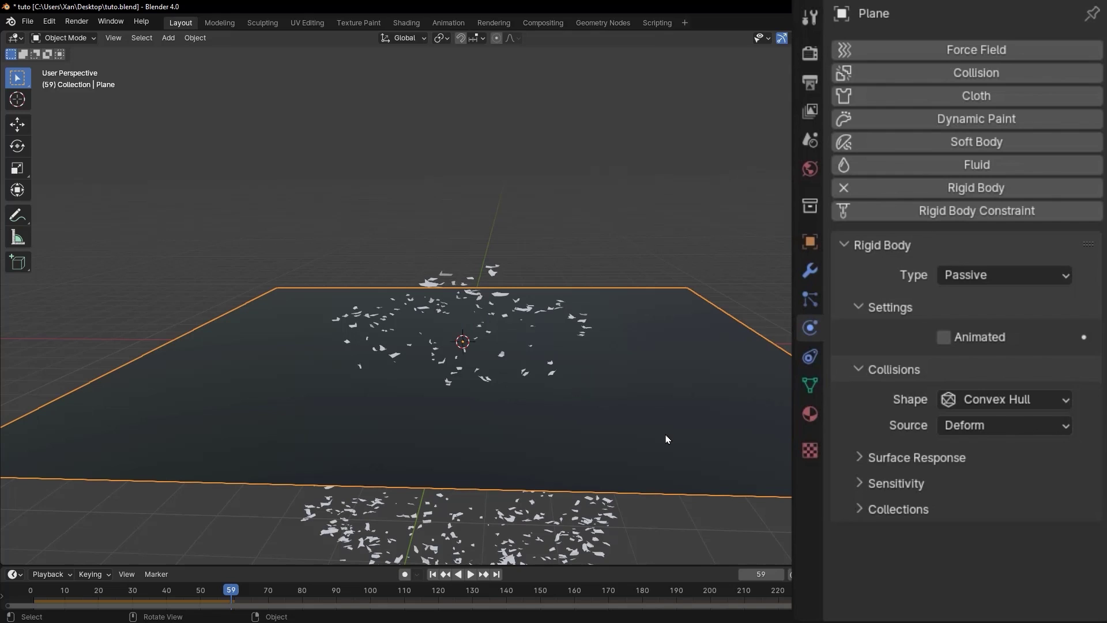
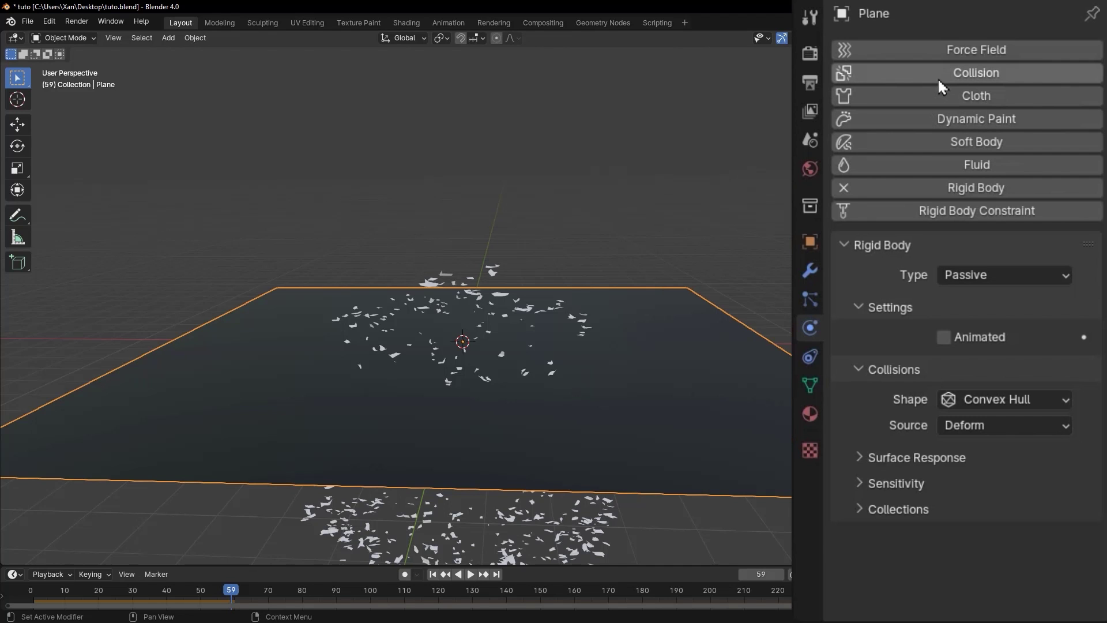
pyautogui.click(910, 75)
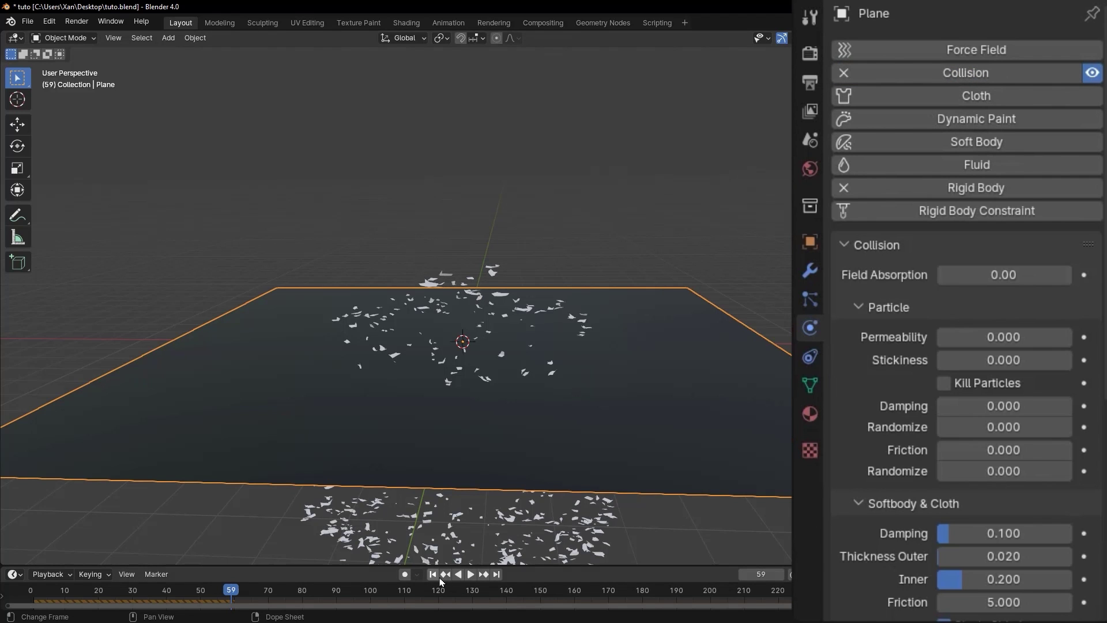
pyautogui.click(436, 575)
pyautogui.press('space')
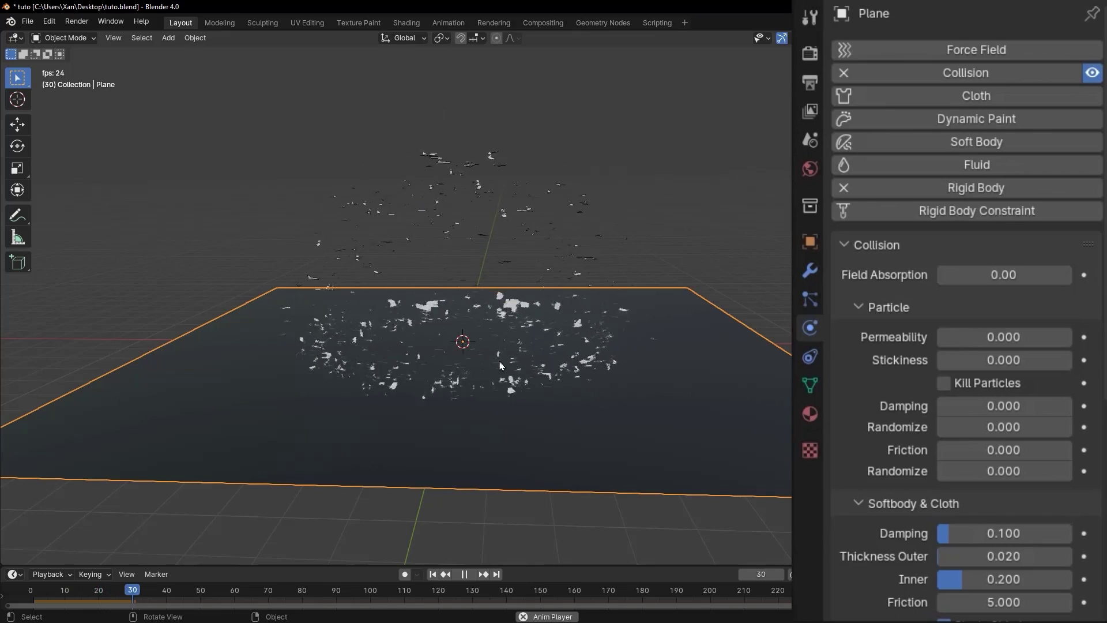
pyautogui.moveTo(501, 365); pyautogui.dragTo(506, 421, button='middle')
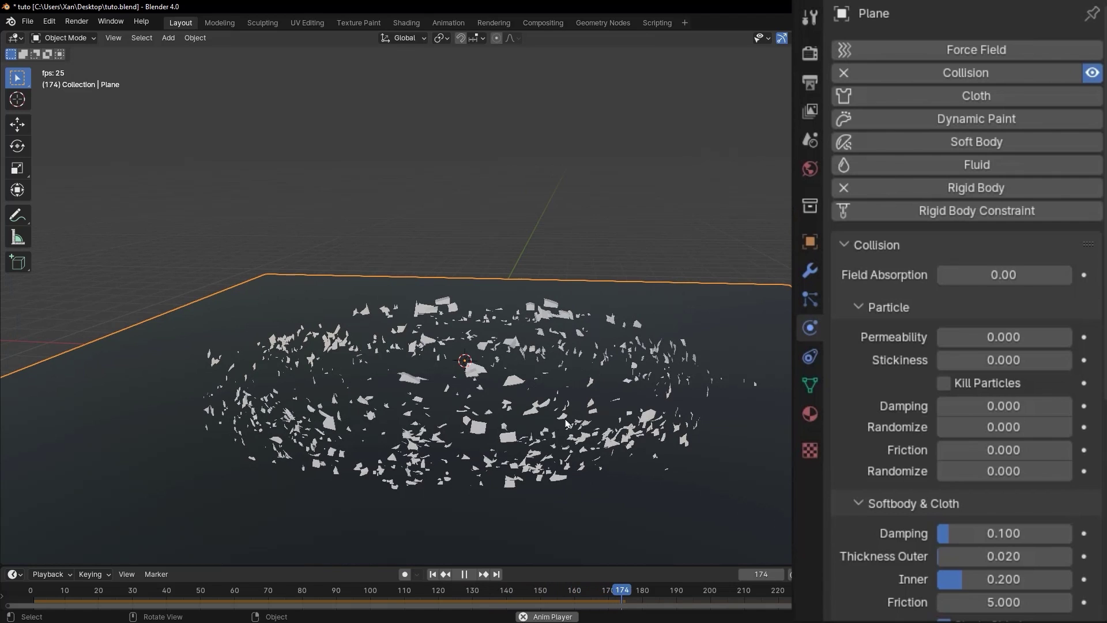
# Replay the explosion from a closer angle and examine how the fragments collide with the plane
pyautogui.click(434, 574)
pyautogui.moveTo(498, 430); pyautogui.dragTo(528, 373, button='middle')
pyautogui.press('space')
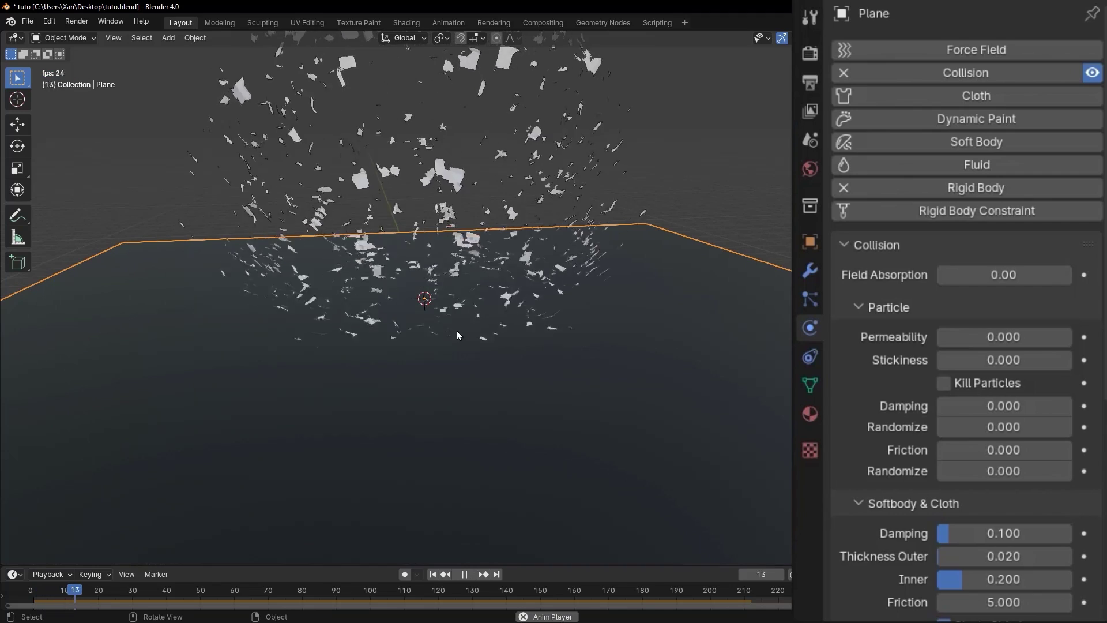
pyautogui.scroll(2, 460, 344)
pyautogui.press('space')
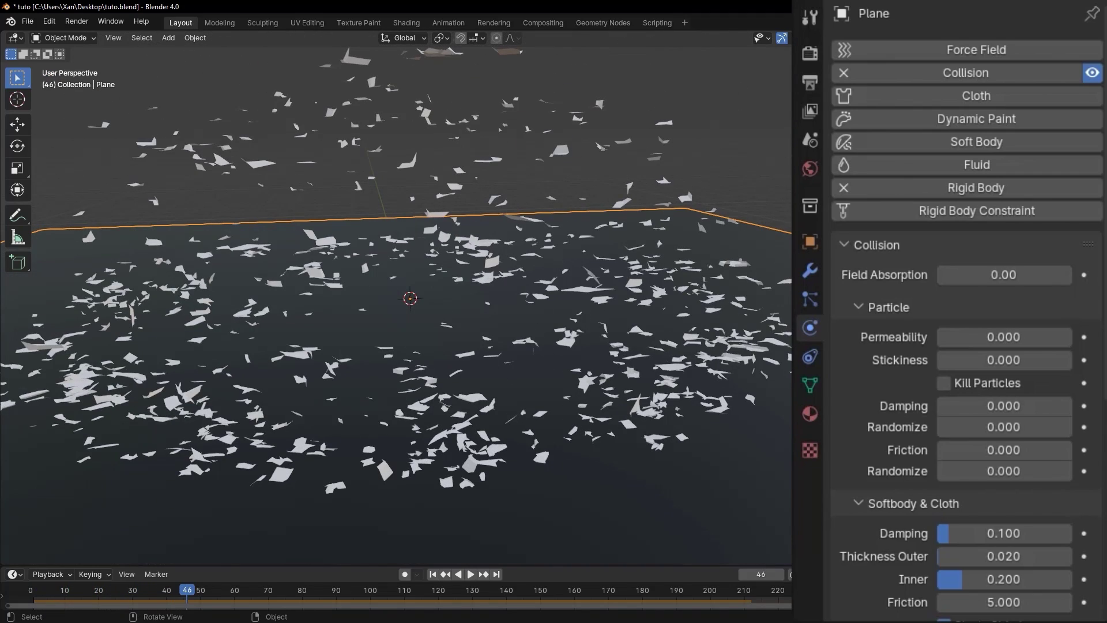
pyautogui.scroll(-2, 403, 299)
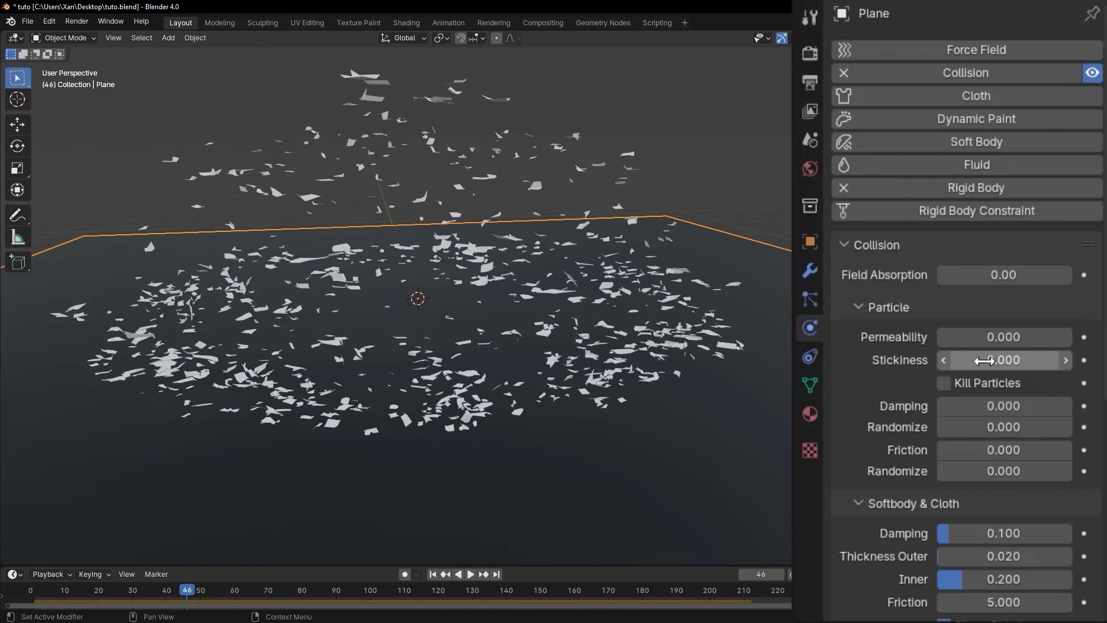
# Set the plane's particle collision Stickiness to 2 and replay the explosion from the first frame
pyautogui.moveTo(985, 360); pyautogui.dragTo(1020, 361)
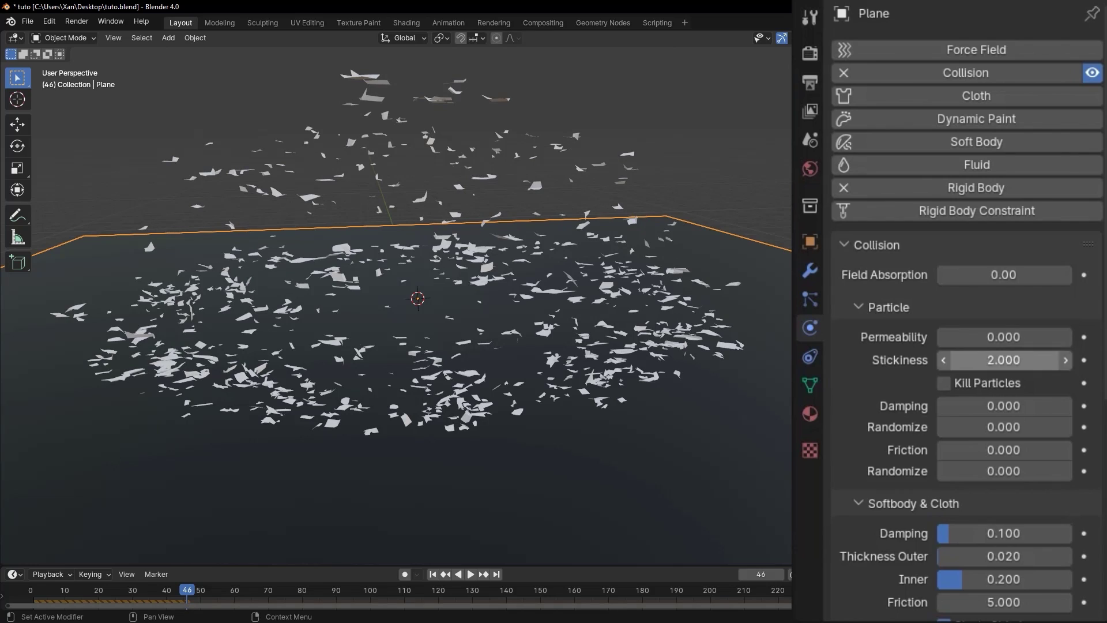
pyautogui.click(433, 575)
pyautogui.press('space')
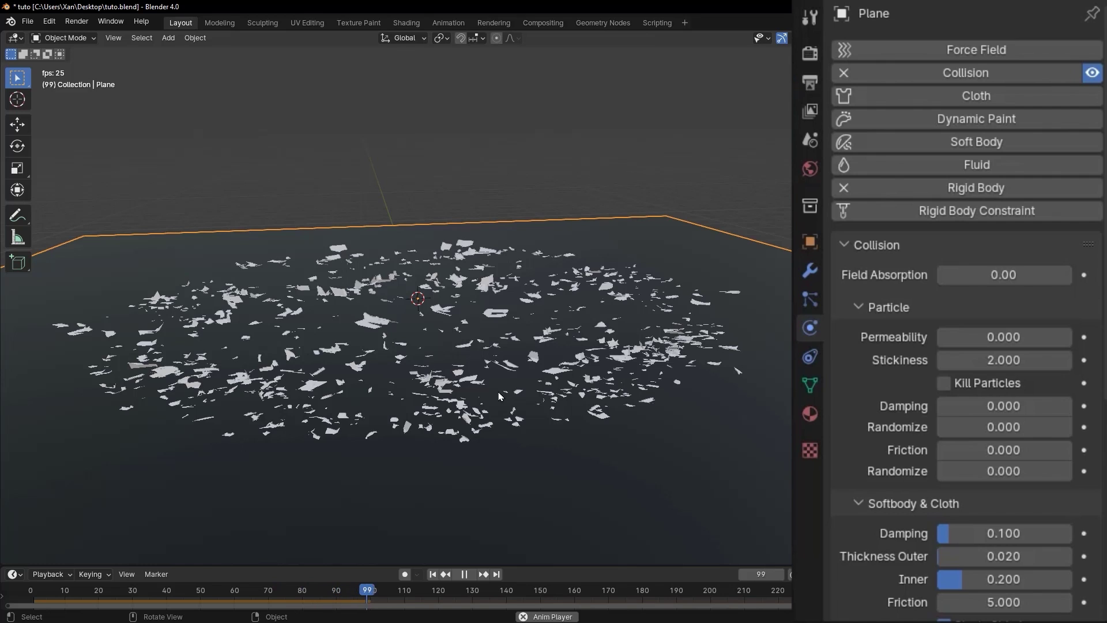
pyautogui.press('space')
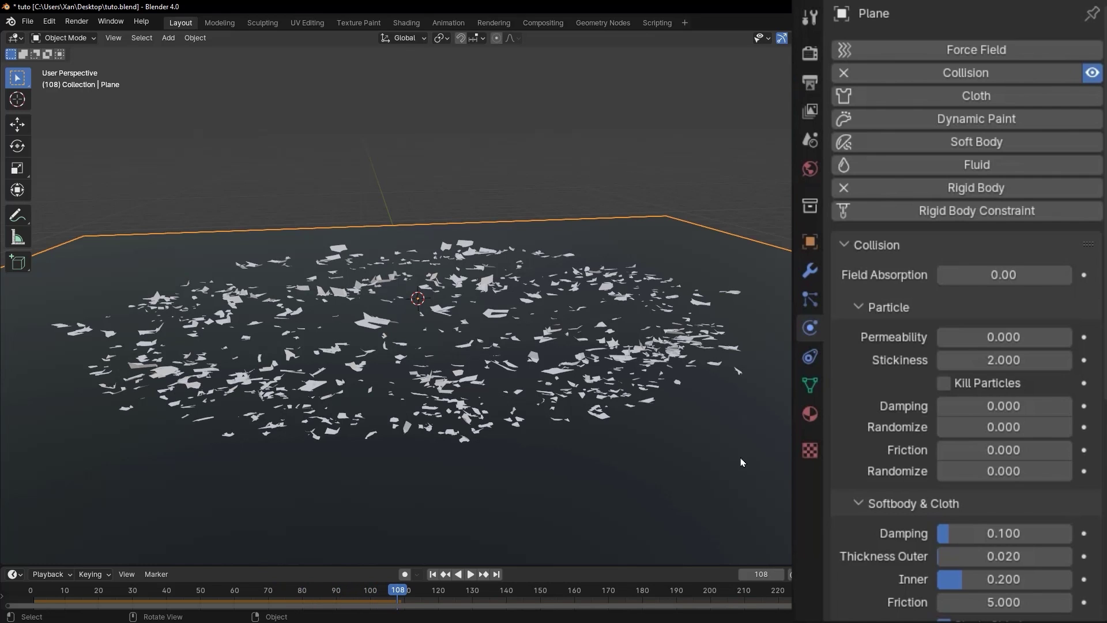
# Set the plane's particle collision Stickiness to 10 and replay the explosion from the first frame
pyautogui.click(1003, 359)
pyautogui.write('10')
pyautogui.press('Return')
pyautogui.click(432, 575)
pyautogui.click(471, 574)
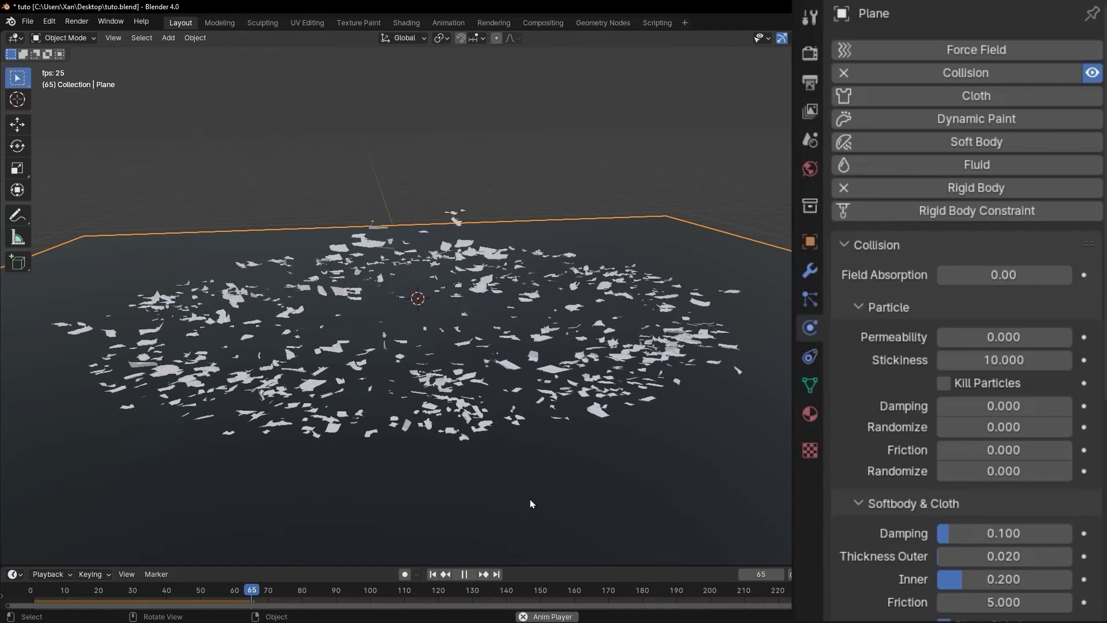
# Replay the explosion from the first frame at a slightly different viewing angle and examine how the fragments settle on the plane
pyautogui.press('space')
pyautogui.moveTo(729, 545); pyautogui.dragTo(469, 420, button='middle')
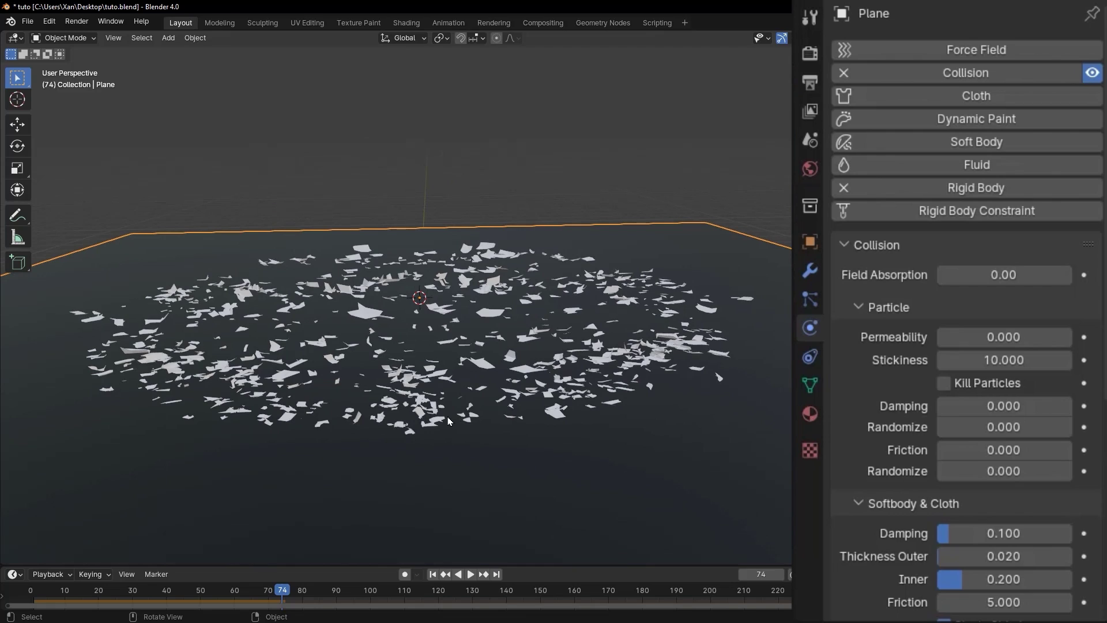
pyautogui.click(432, 574)
pyautogui.press('space')
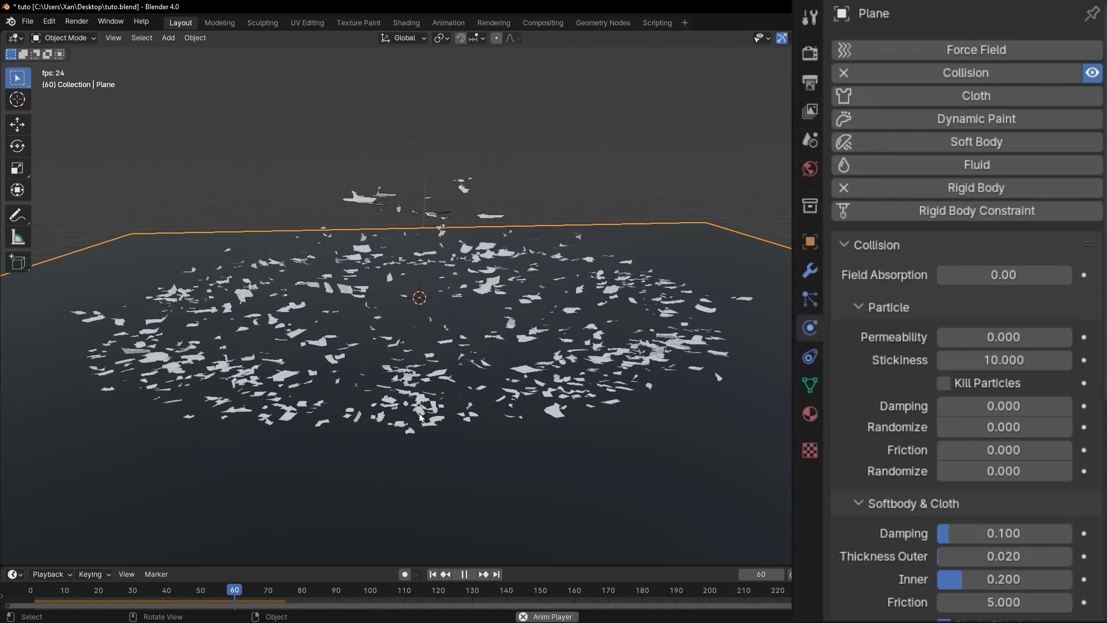
pyautogui.press('space')
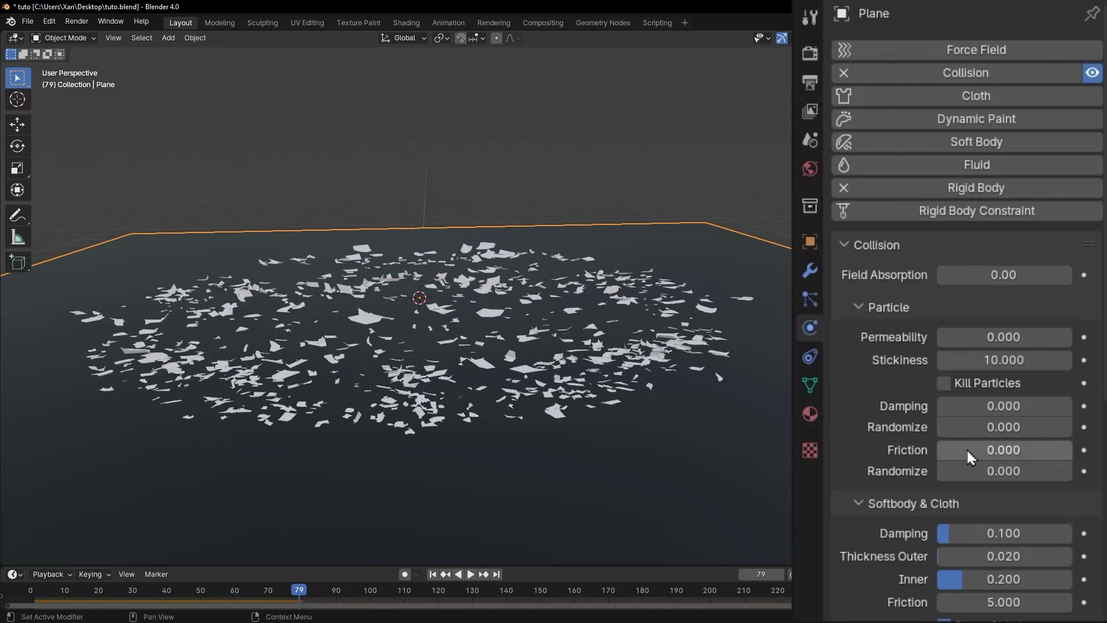
# Set the plane's particle collision Friction to about 0.469 and replay the explosion from the first frame
pyautogui.moveTo(967, 448); pyautogui.dragTo(998, 449)
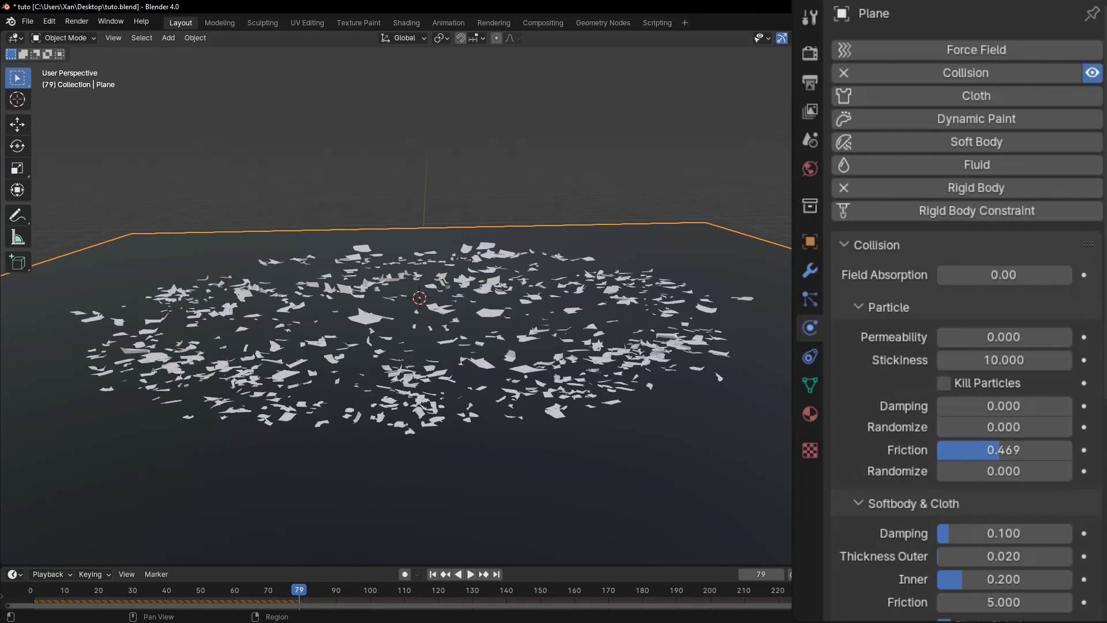
pyautogui.click(433, 574)
pyautogui.click(471, 574)
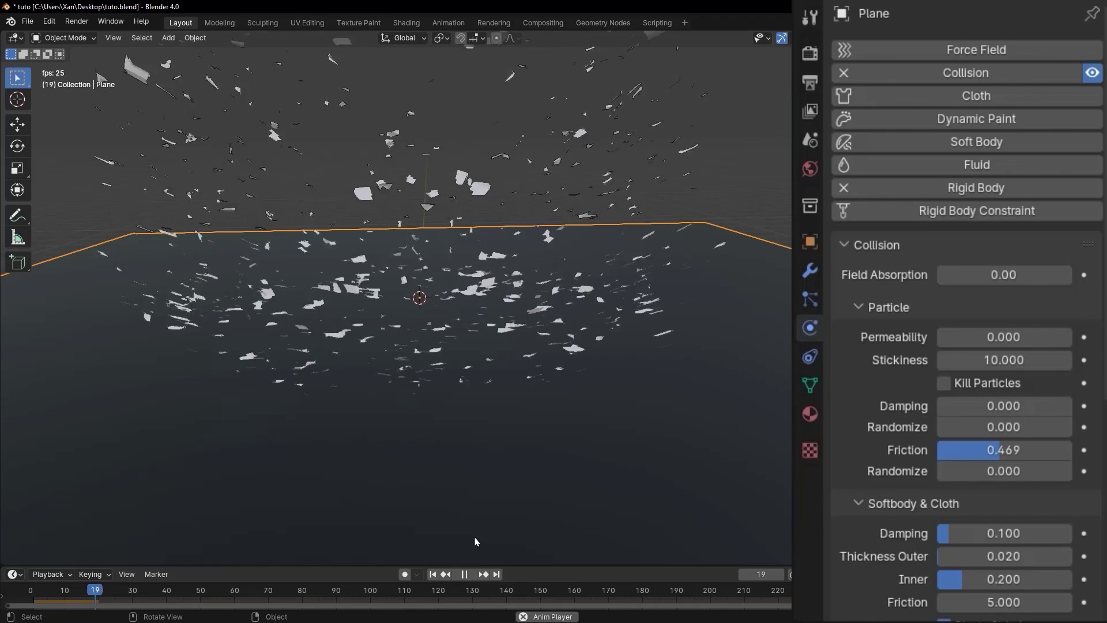
pyautogui.press('space')
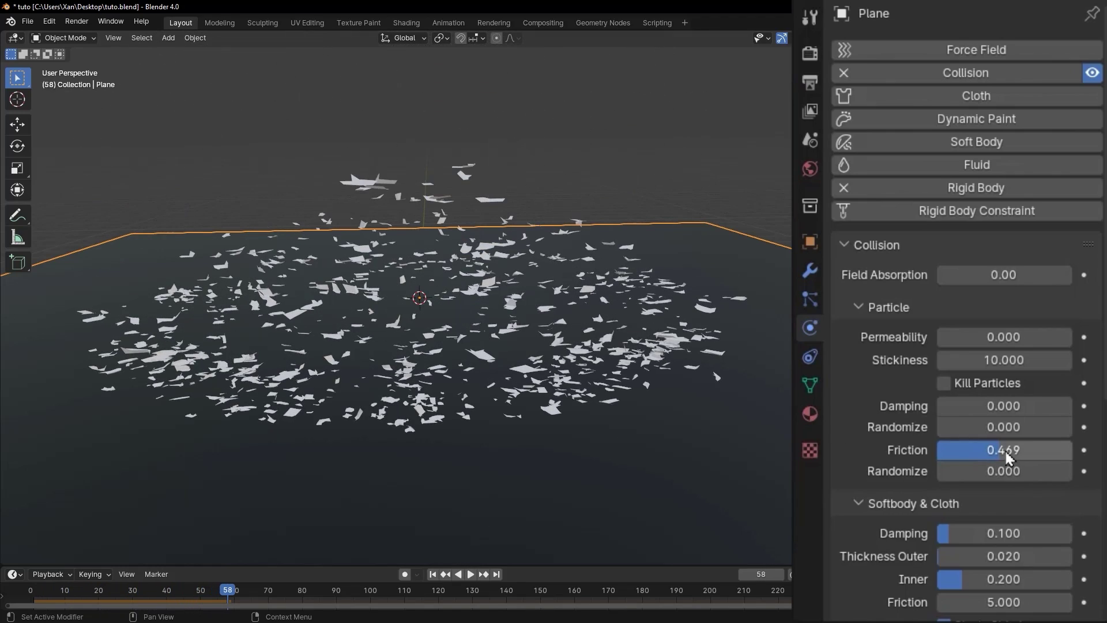
# Raise the plane's particle collision Friction to 1 and replay the explosion from the first frame
pyautogui.moveTo(940, 450); pyautogui.dragTo(1004, 451)
pyautogui.click(435, 575)
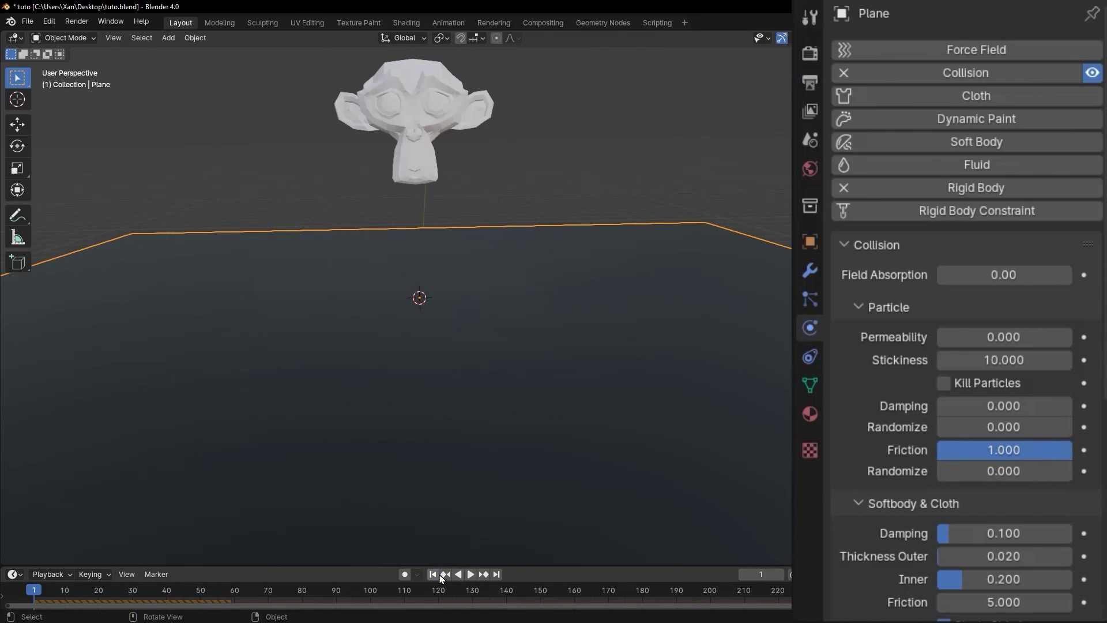
pyautogui.click(470, 575)
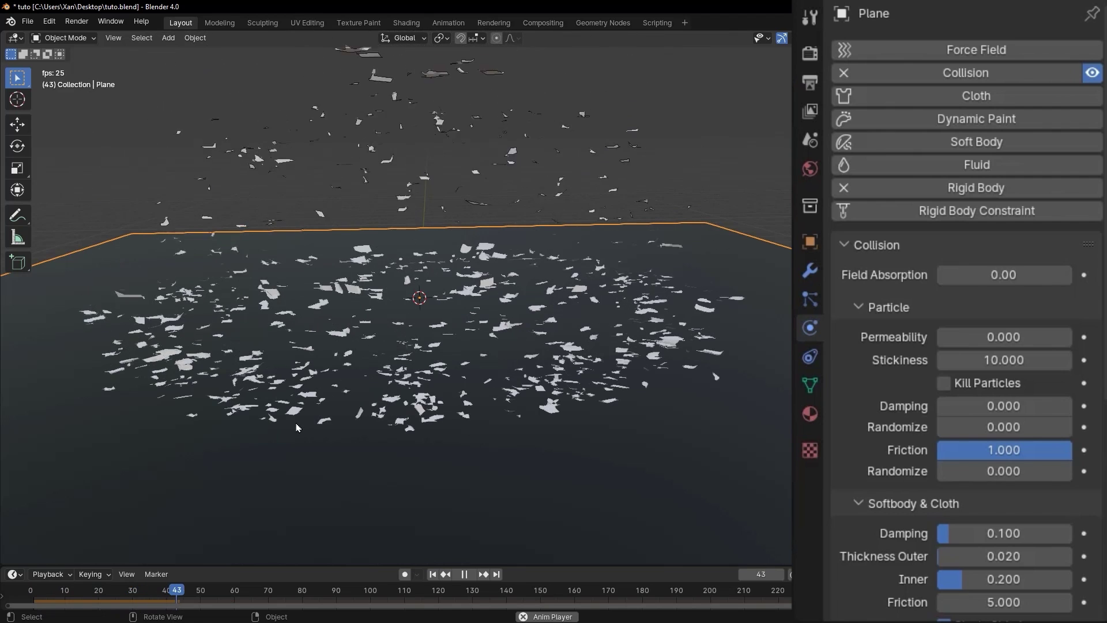
pyautogui.press('space')
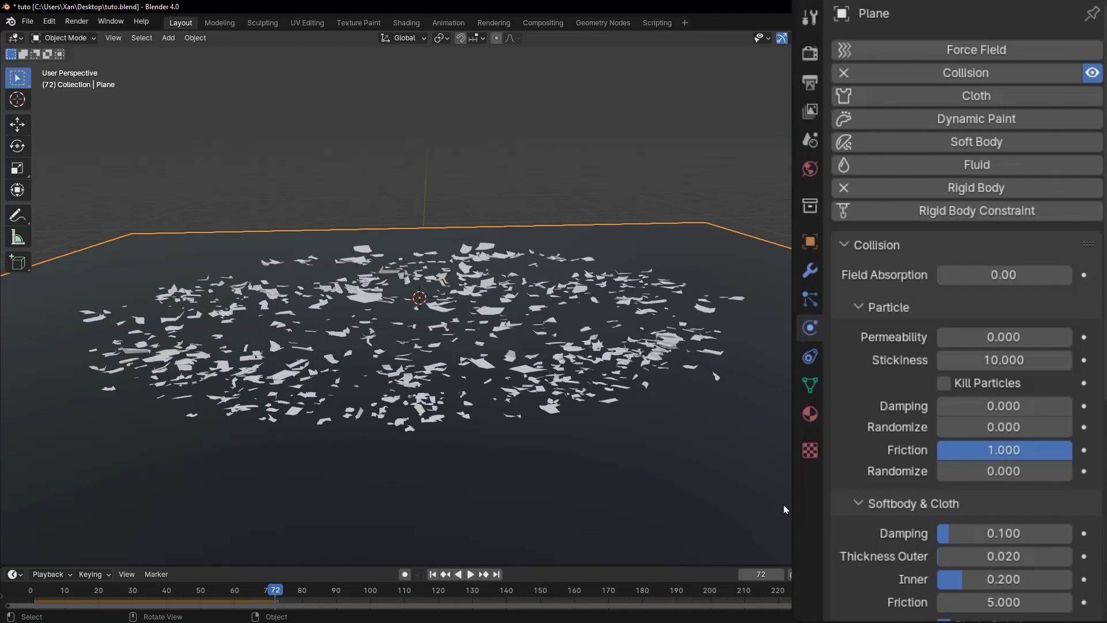
# Reset the plane's particle collision Friction to 0 and replay the explosion from the first frame
pyautogui.click(1018, 457)
pyautogui.write('0')
pyautogui.press('Return')
pyautogui.click(434, 575)
pyautogui.click(470, 574)
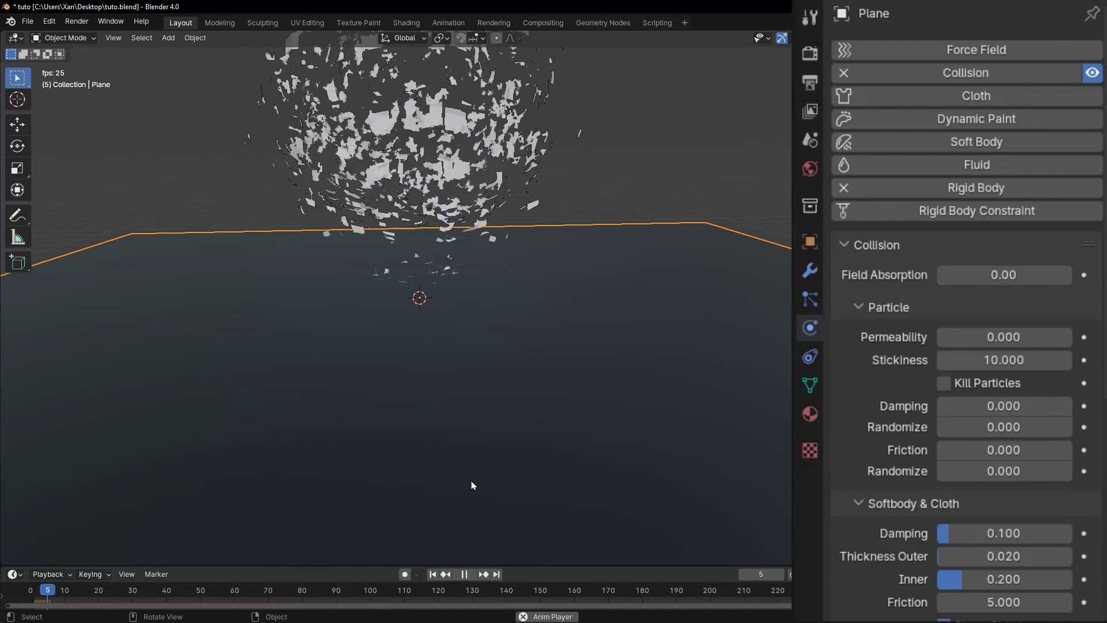
pyautogui.press('space')
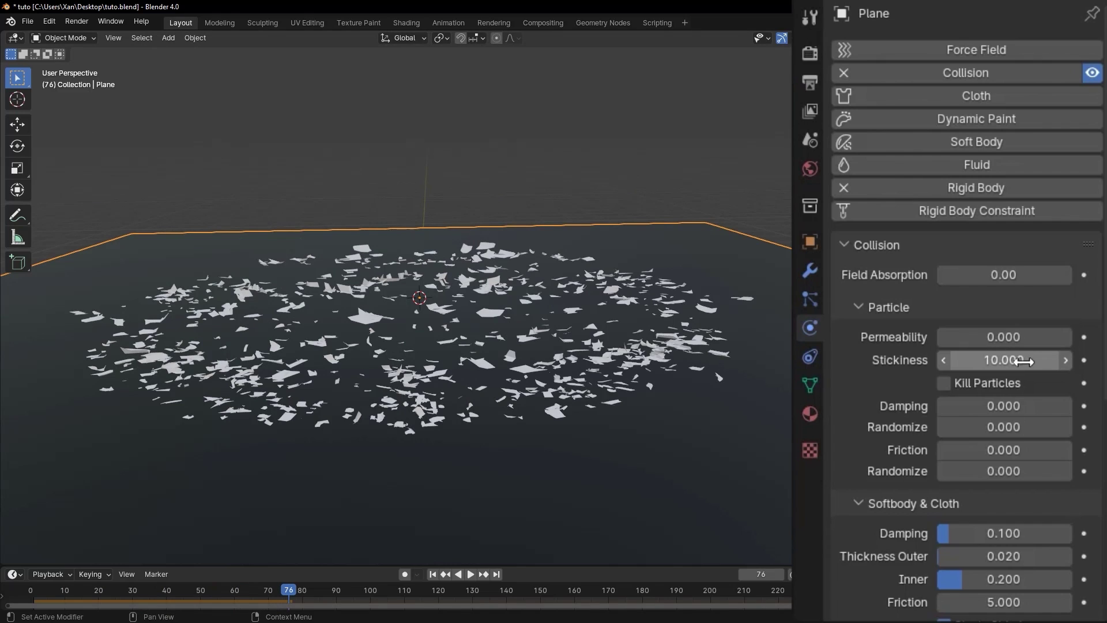
# Set the plane's particle collision Stickiness to 3 and replay the explosion from the first frame
pyautogui.moveTo(1021, 361); pyautogui.dragTo(992, 361)
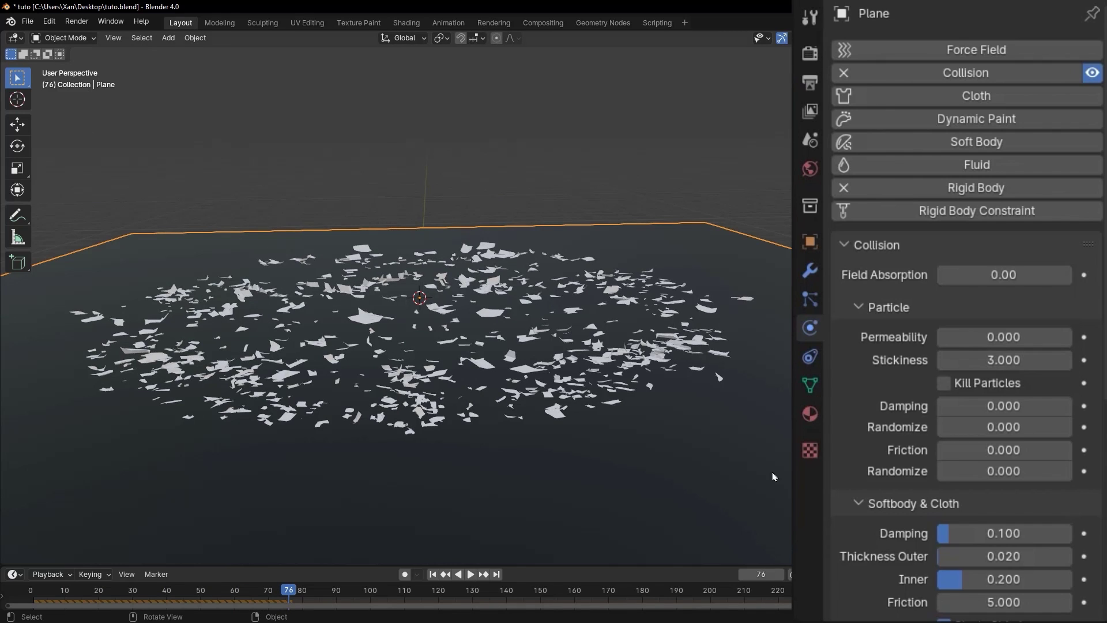
pyautogui.click(433, 575)
pyautogui.click(471, 575)
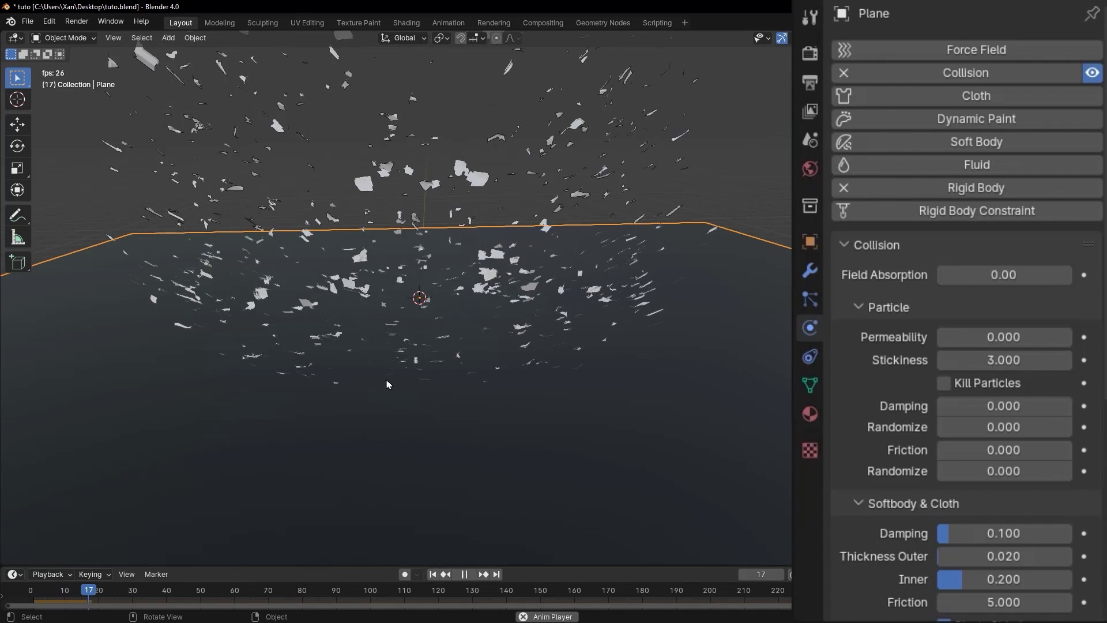
pyautogui.press('space')
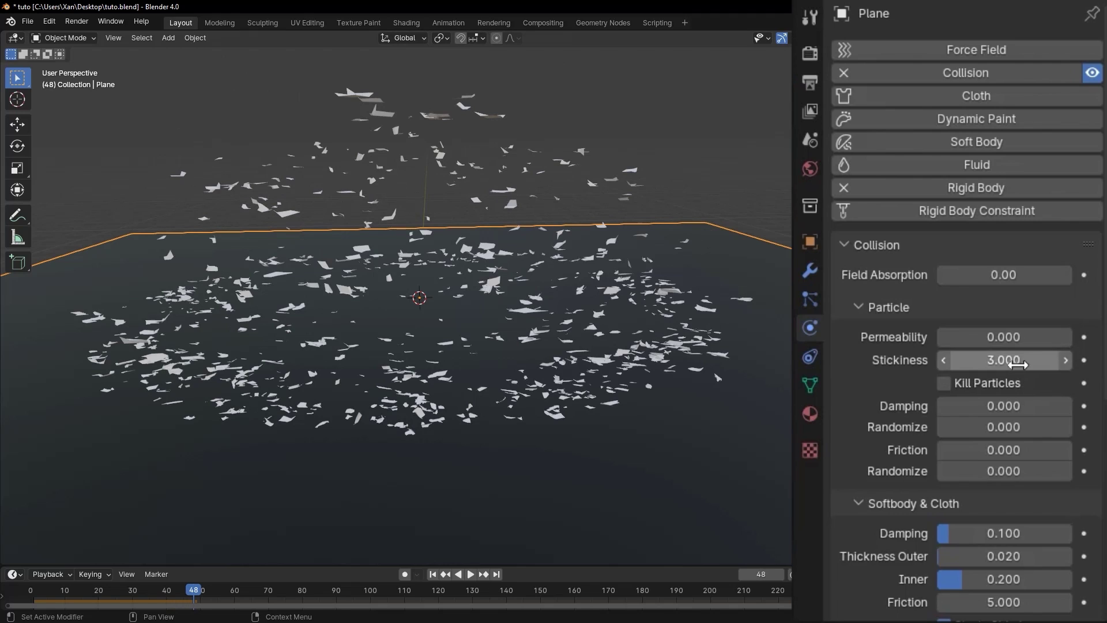
# Lower the plane's particle collision Stickiness to 1.5 and replay the explosion from the first frame
pyautogui.moveTo(1021, 361); pyautogui.dragTo(1000, 361)
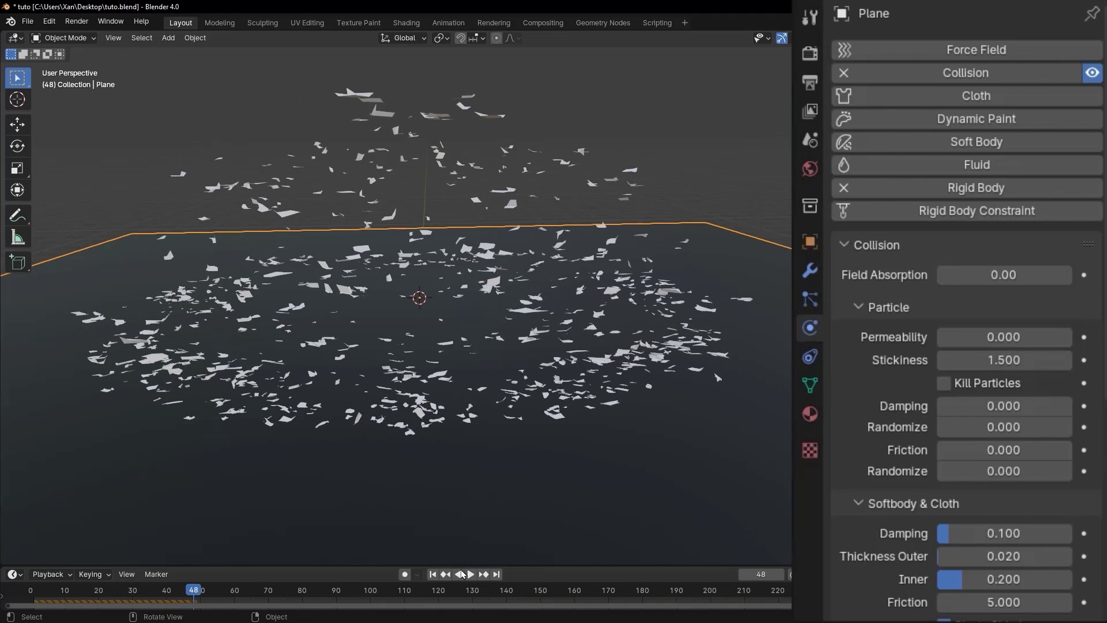
pyautogui.click(433, 575)
pyautogui.press('space')
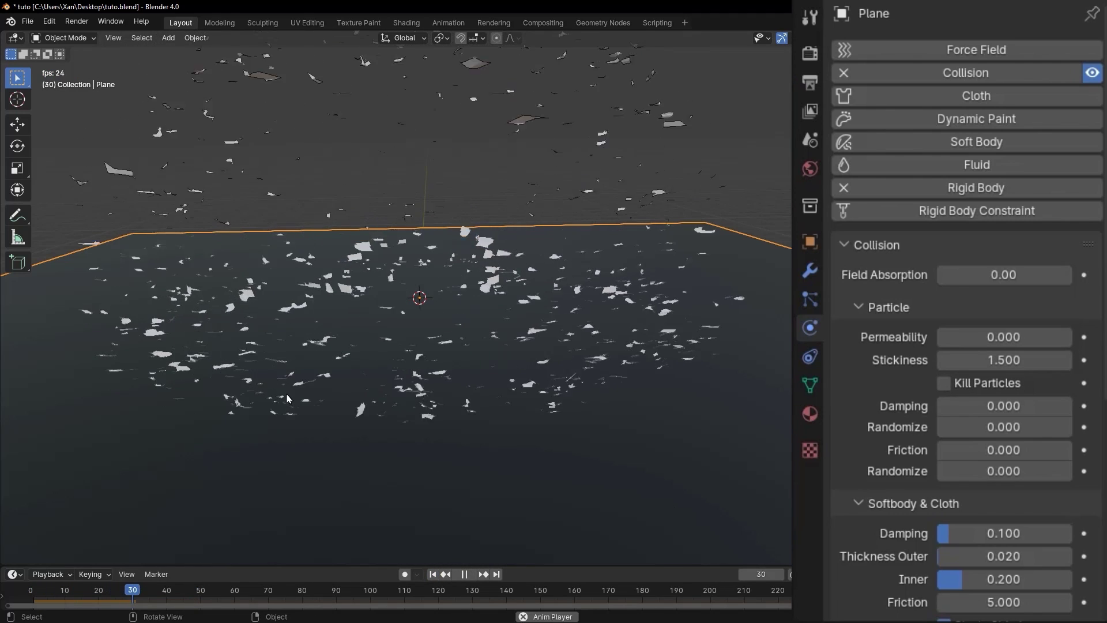
pyautogui.press('space')
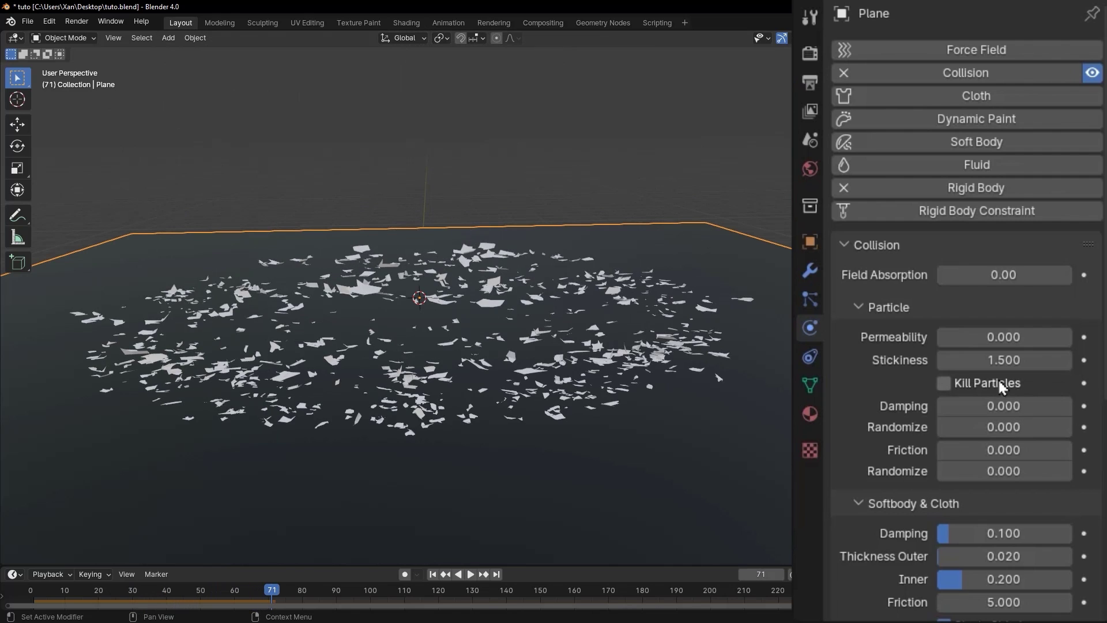
# Set the plane's particle collision Stickiness to 0 and continue playback from the current frame
pyautogui.moveTo(1004, 359); pyautogui.dragTo(991, 359)
pyautogui.press('space')
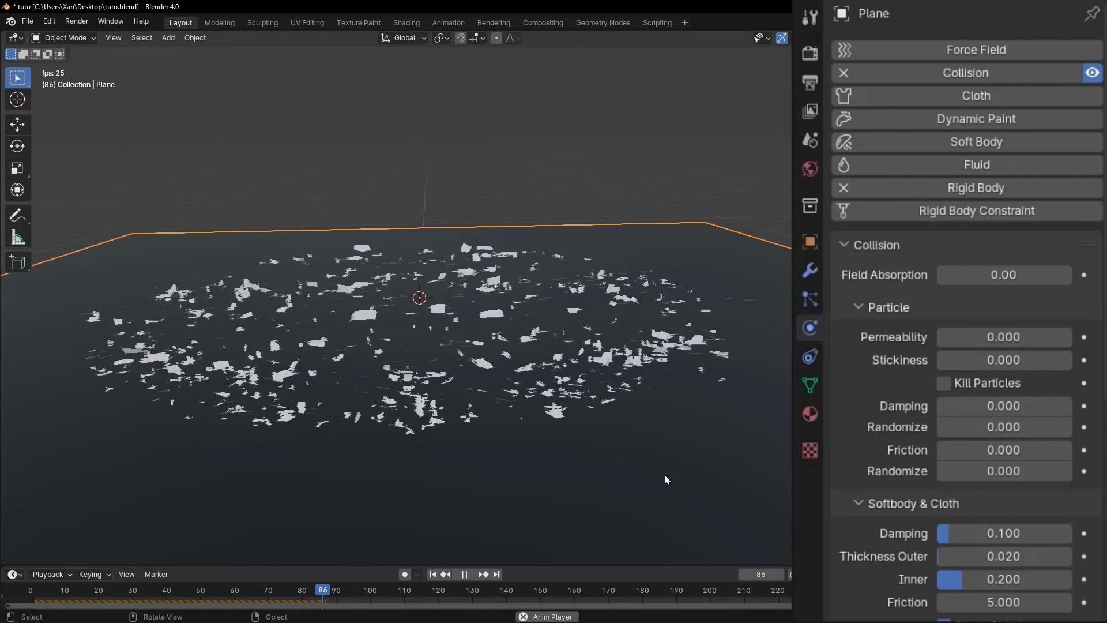
pyautogui.press('space')
# Set the plane's particle collision Stickiness to 0.2 and replay the explosion from the first frame
pyautogui.click(1066, 359)
pyautogui.click(1066, 360)
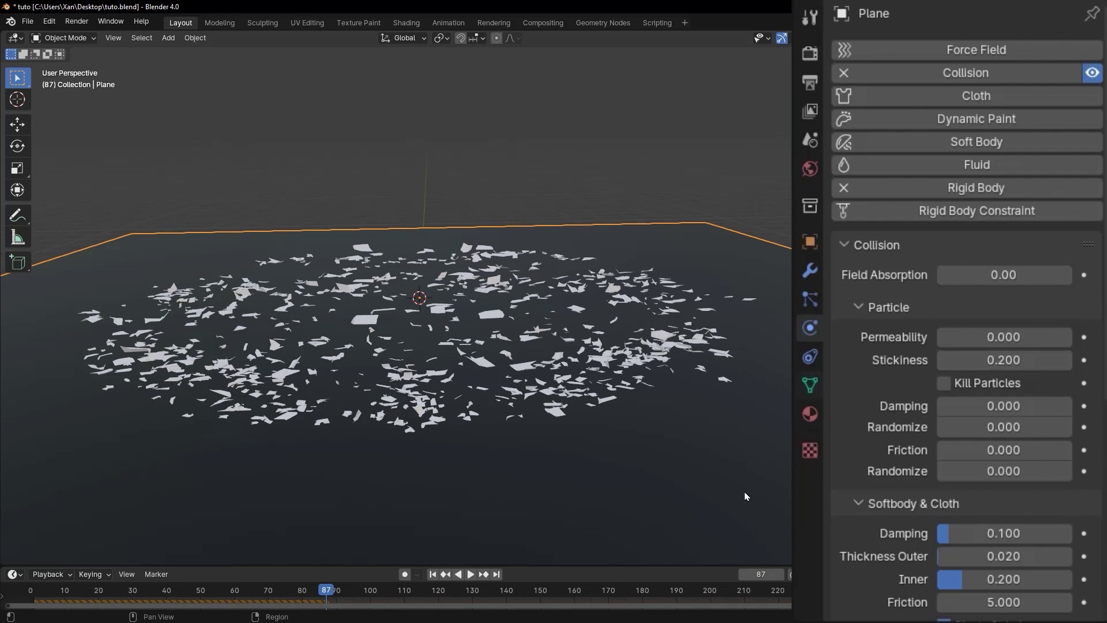
pyautogui.click(435, 576)
pyautogui.press('space')
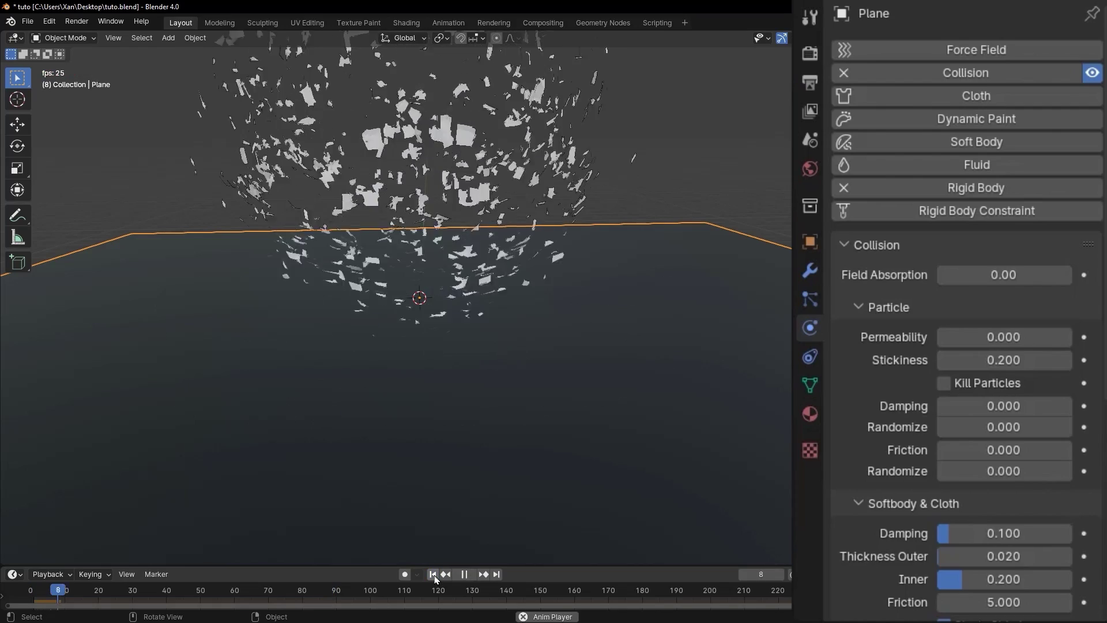
# Raise the plane's particle collision Stickiness to 0.9 and replay the explosion from the first frame
pyautogui.click(1067, 360)
pyautogui.click(1066, 360)
pyautogui.click(1066, 360)
pyautogui.click(1066, 360)
pyautogui.click(1066, 360)
pyautogui.click(1066, 360)
pyautogui.click(1067, 360)
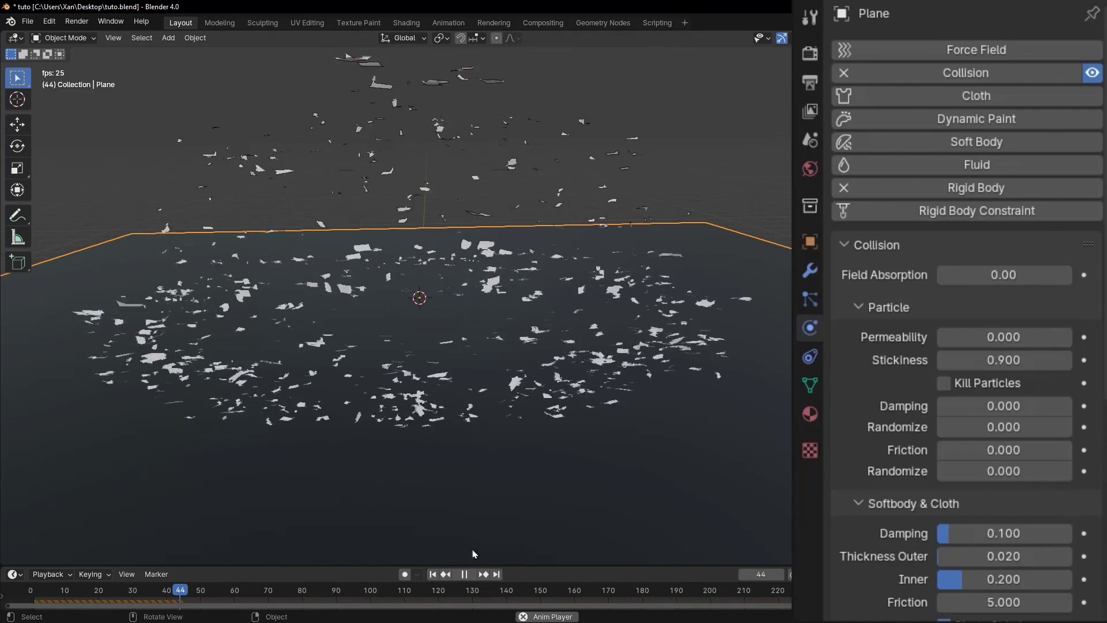
pyautogui.click(432, 574)
pyautogui.press('space')
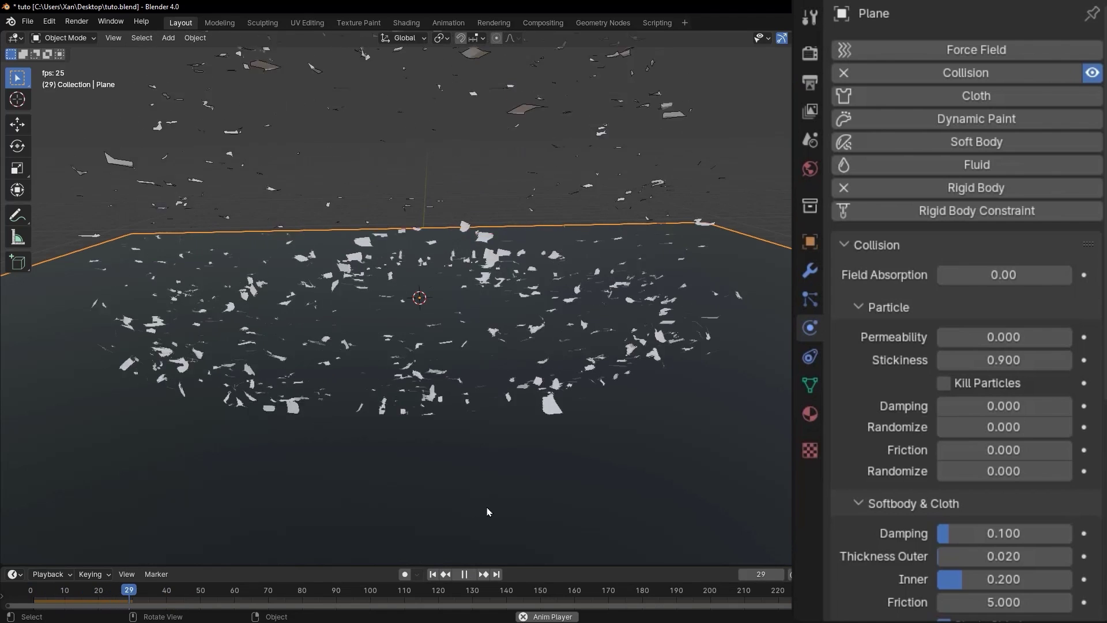
pyautogui.press('space')
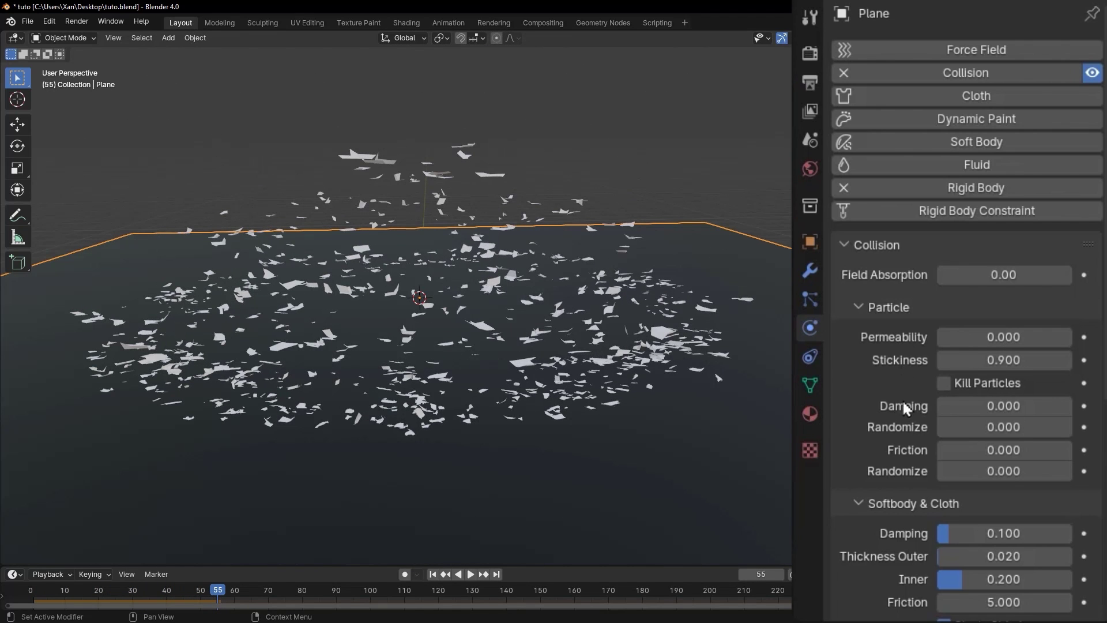
# Set the plane's particle collision Friction to about 0.049 and Stickiness to 1.4, and replay the explosion from the first frame
pyautogui.moveTo(971, 444); pyautogui.dragTo(978, 444)
pyautogui.moveTo(970, 360); pyautogui.dragTo(998, 360)
pyautogui.click(433, 574)
pyautogui.press('space')
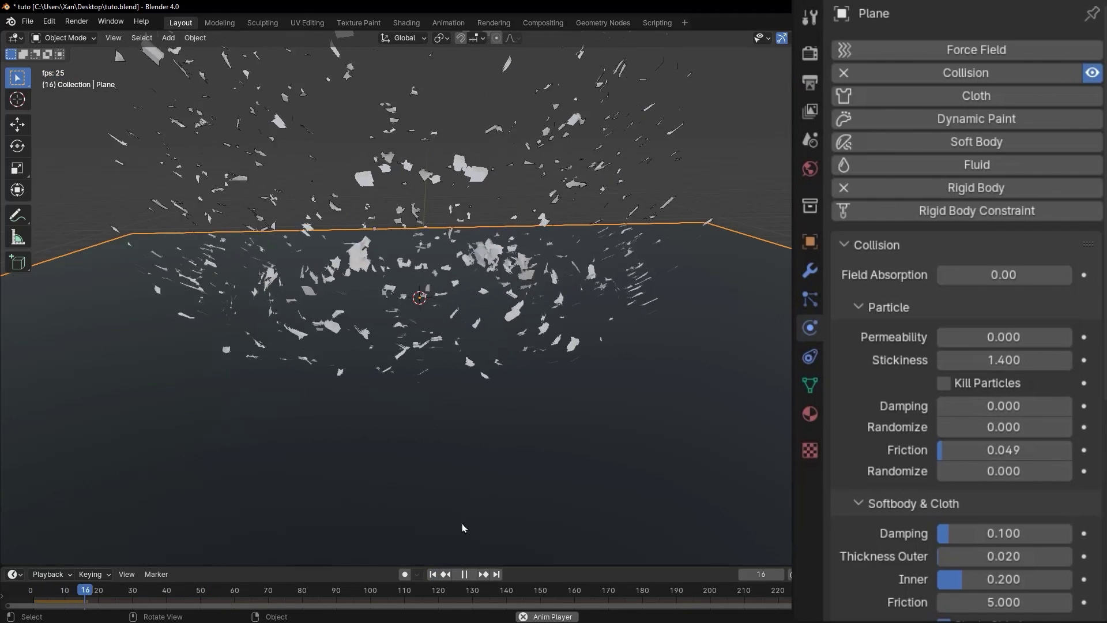
pyautogui.moveTo(469, 374); pyautogui.dragTo(451, 318, button='middle')
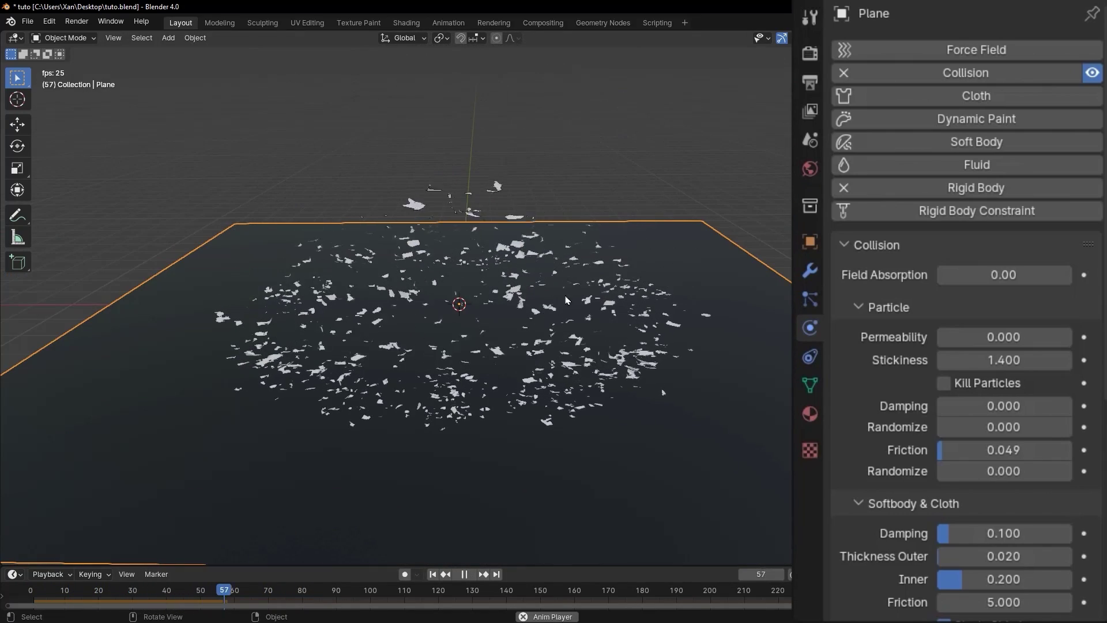
pyautogui.press('space')
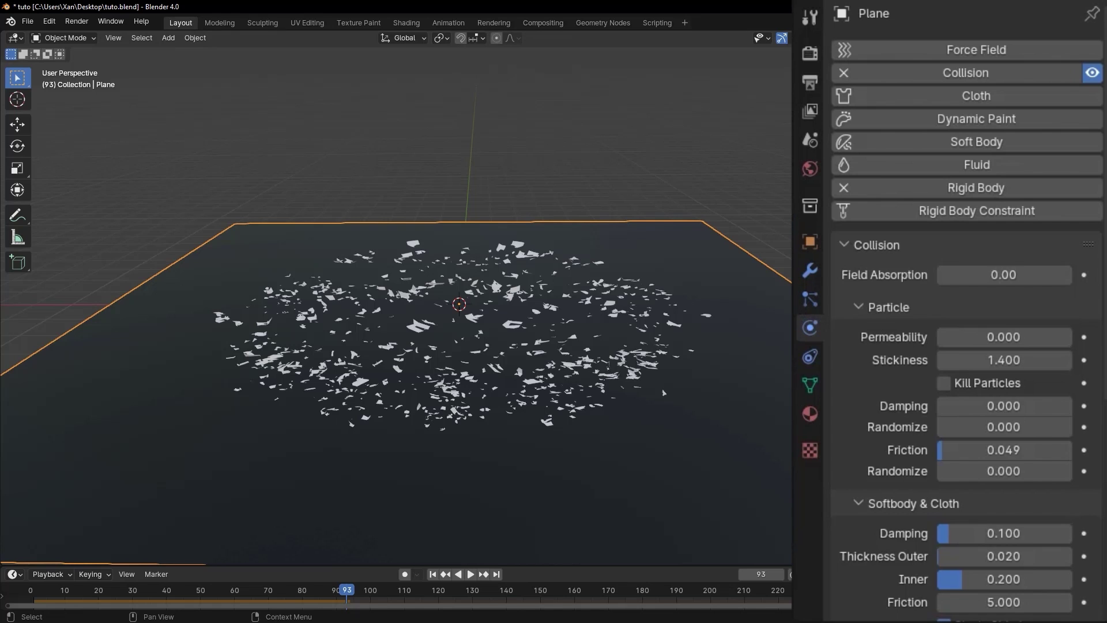
# Select the monkey's fragments, set the particle system's Damp force to about 0.427, and replay the explosion
pyautogui.click(664, 393)
pyautogui.click(810, 300)
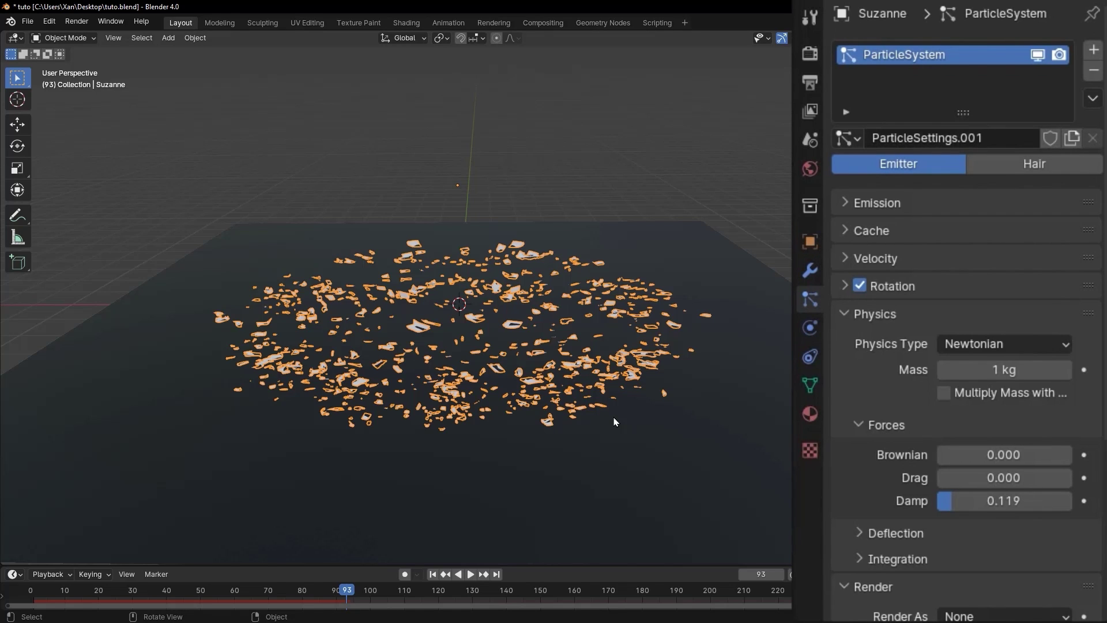
pyautogui.moveTo(944, 501); pyautogui.dragTo(985, 500)
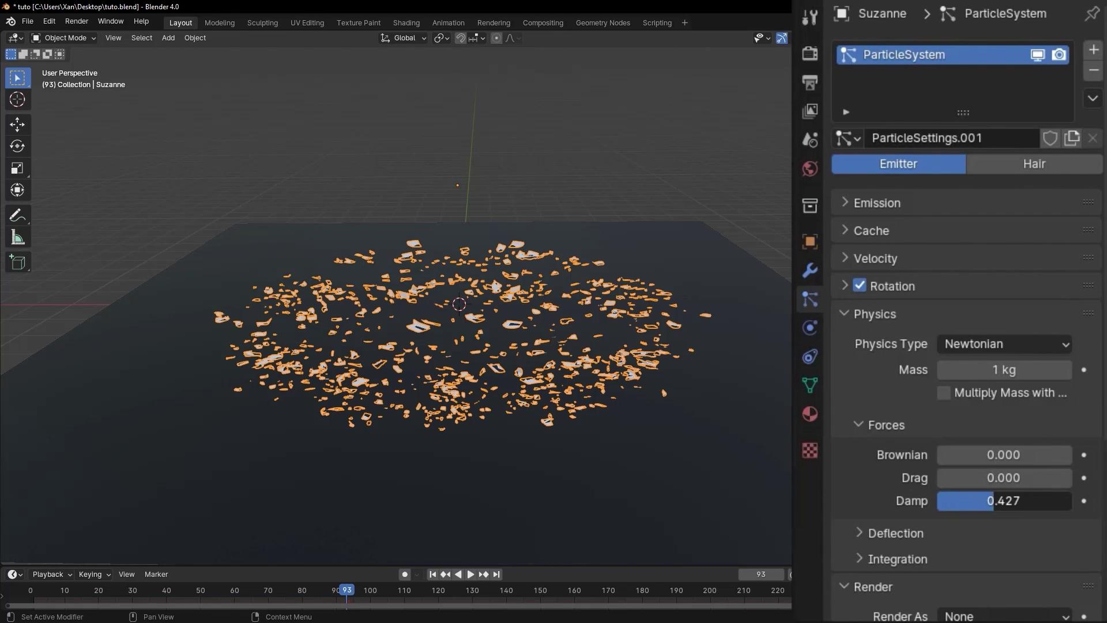
pyautogui.click(432, 573)
pyautogui.press('space')
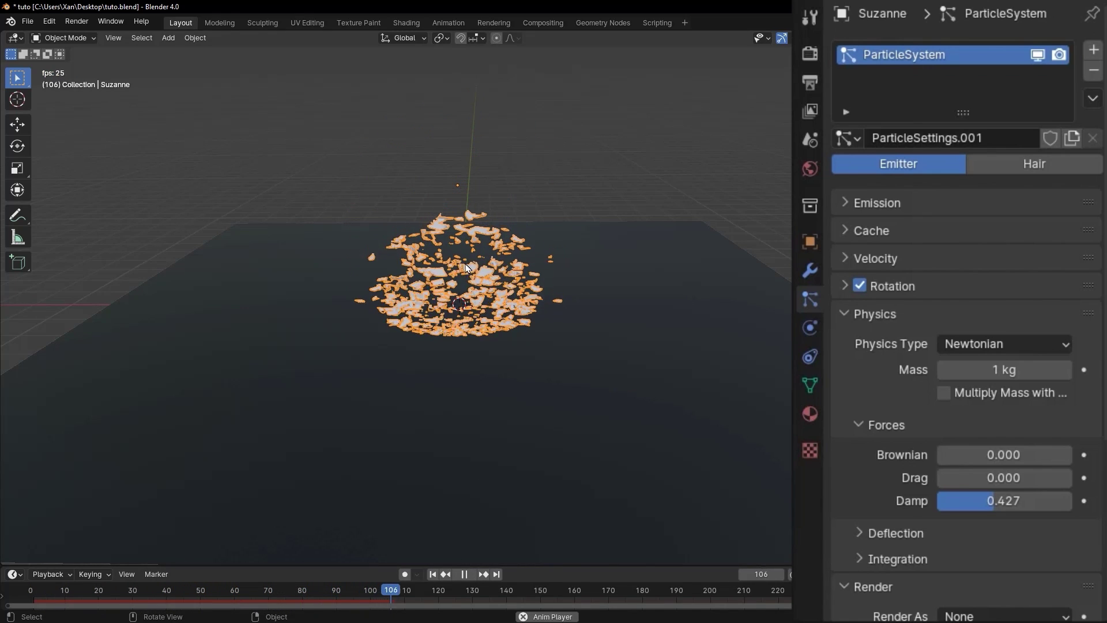
pyautogui.press('space')
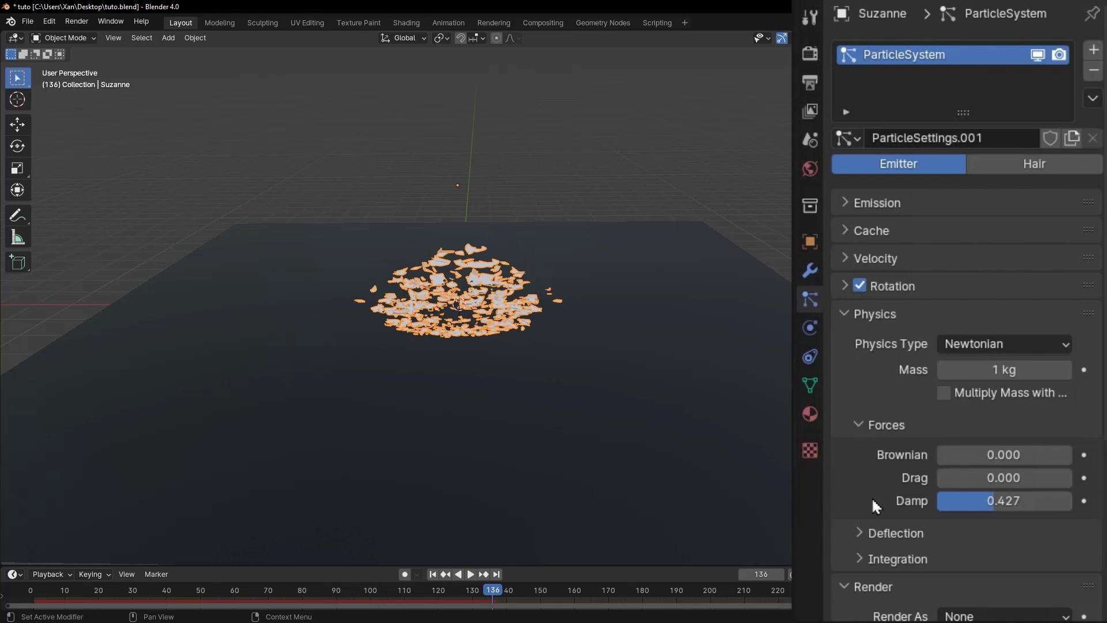
# Undo the last change to the particle system's Damp force and play the explosion again
pyautogui.hotkey('ctrl', 'z')
pyautogui.hotkey('ctrl', 'z')
pyautogui.press('space')
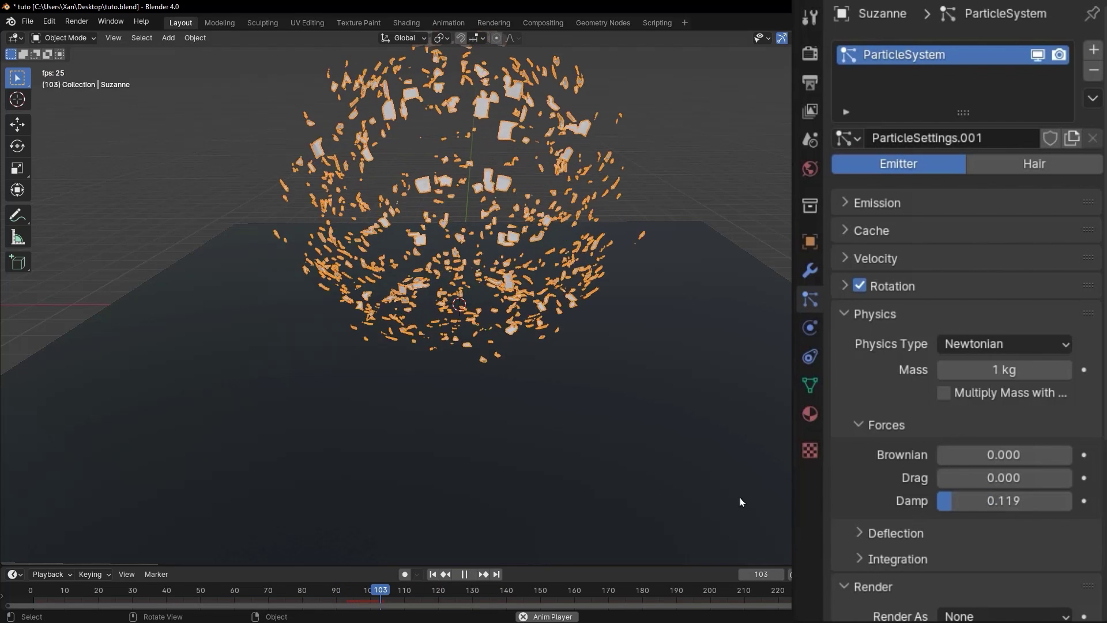
pyautogui.press('space')
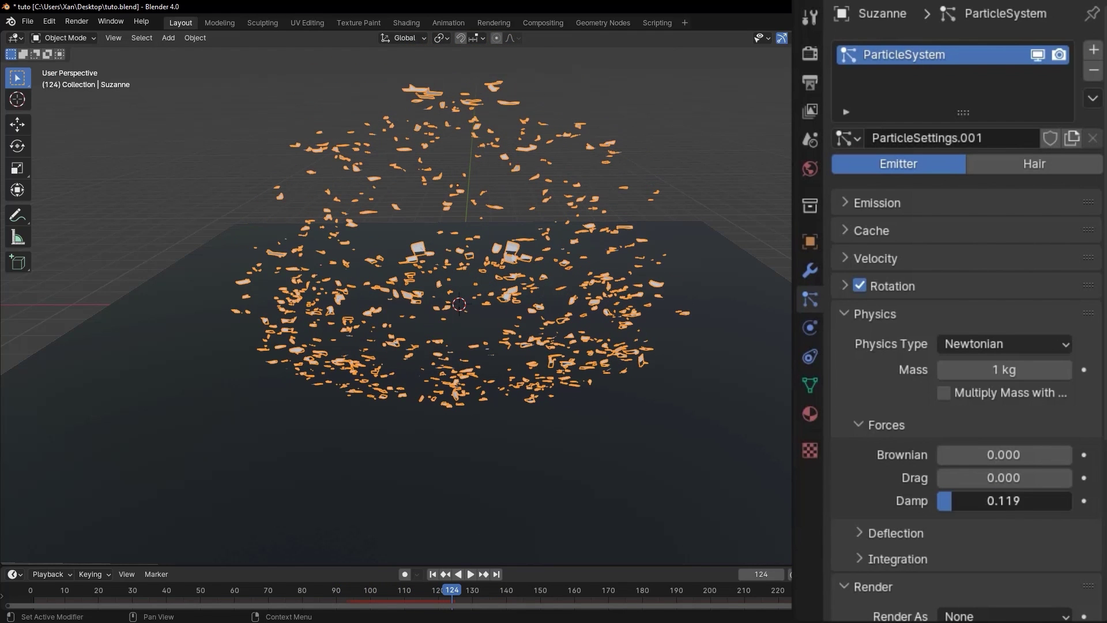
# Reset the particle system's Damp force to 0 and replay the explosion from the first frame
pyautogui.press('BackSpace')
pyautogui.click(440, 574)
pyautogui.press('space')
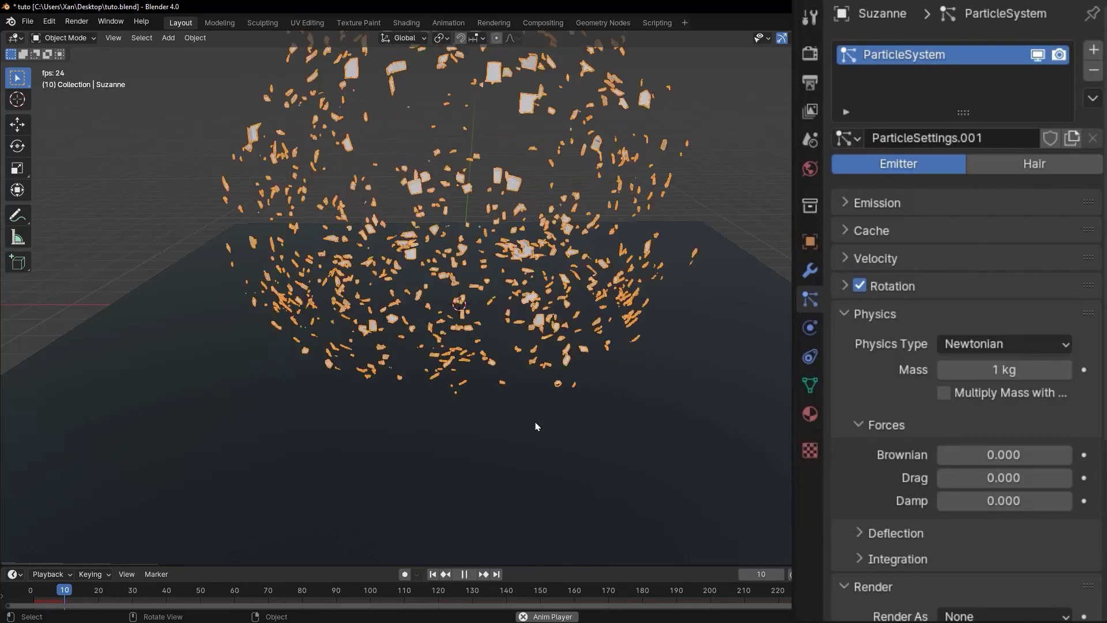
pyautogui.scroll(-6, 521, 379)
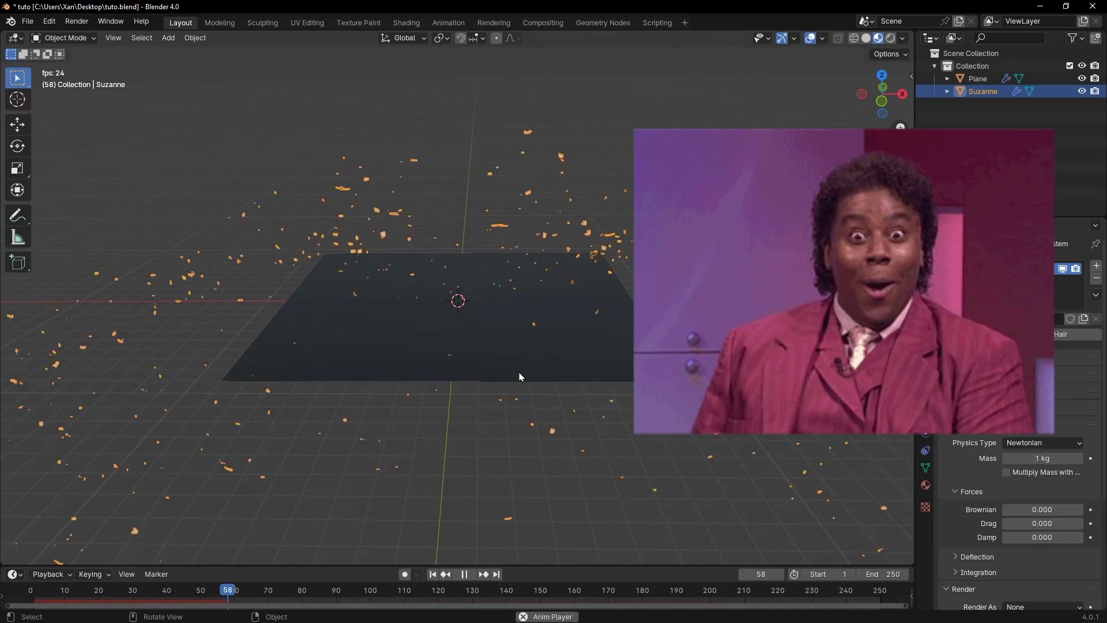
pyautogui.press('space')
# Scale up the ground plane to extend it beneath the widely scattered fragments
pyautogui.click(472, 343)
pyautogui.press('s')
pyautogui.click(556, 493)
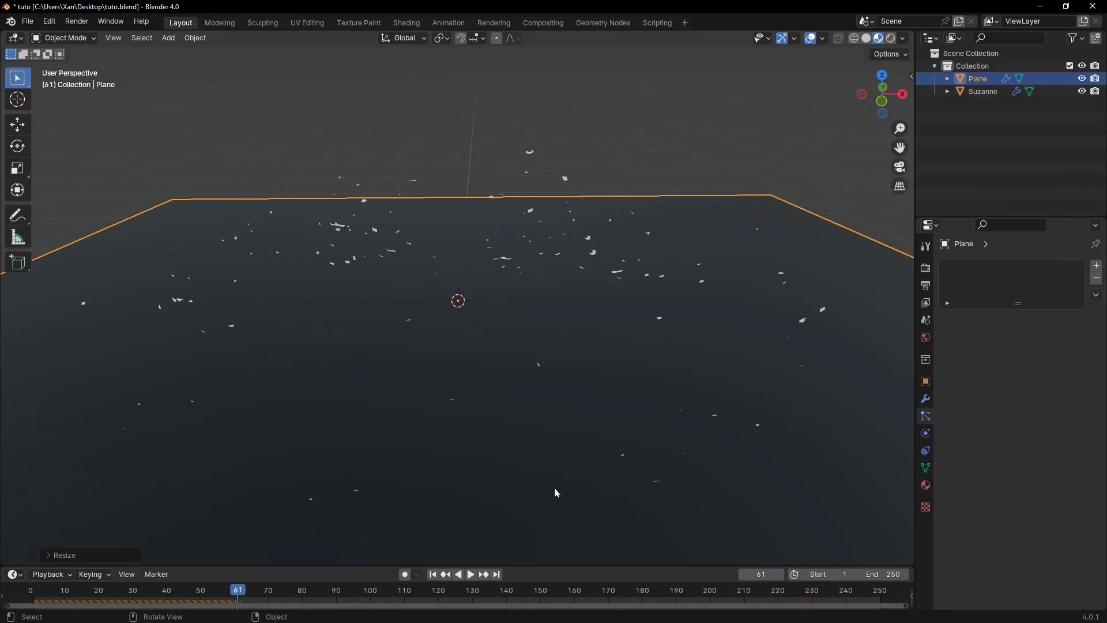
# Replay the explosion from the first frame over the enlarged ground plane
pyautogui.click(442, 575)
pyautogui.press('space')
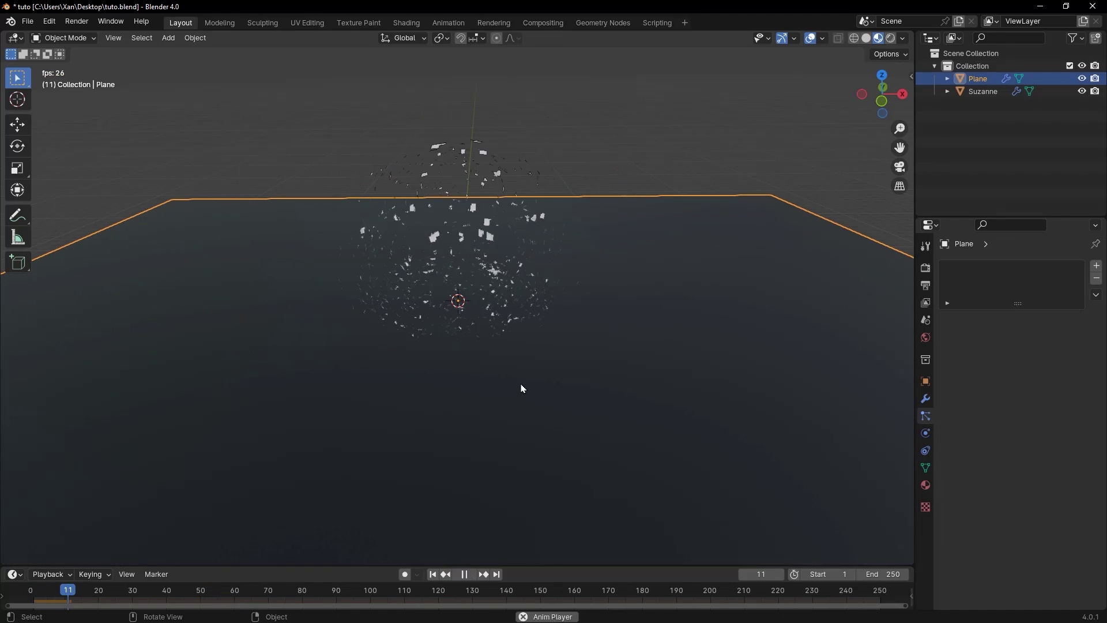
pyautogui.press('space')
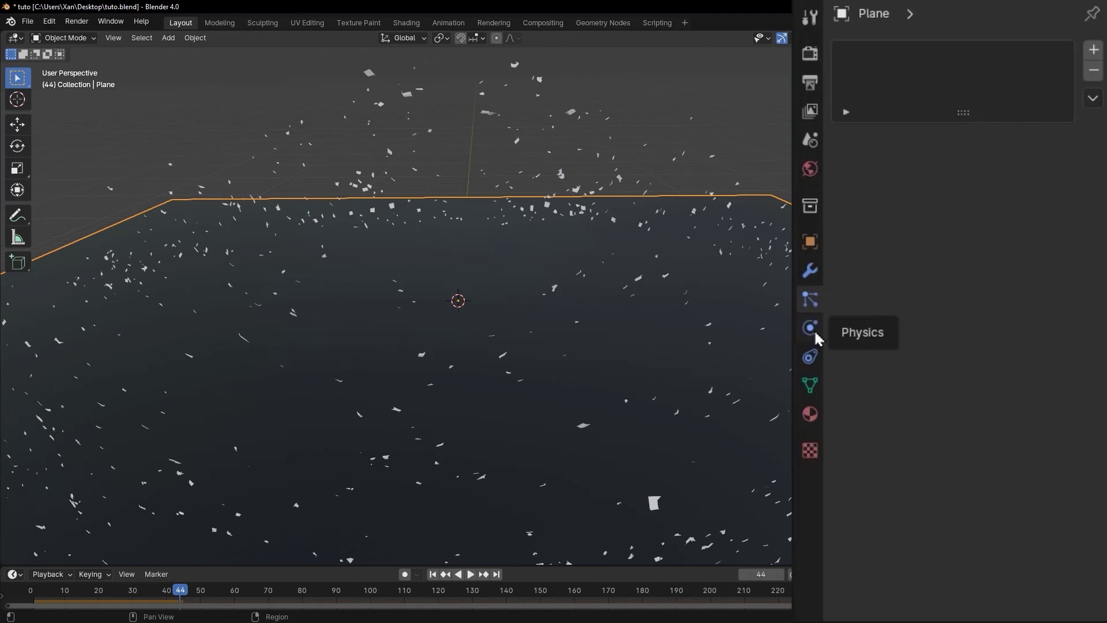
# Set the ground plane's particle collision Stickiness to 8.9 and replay the explosion from the first frame
pyautogui.click(810, 328)
pyautogui.scroll(-2, 906, 370)
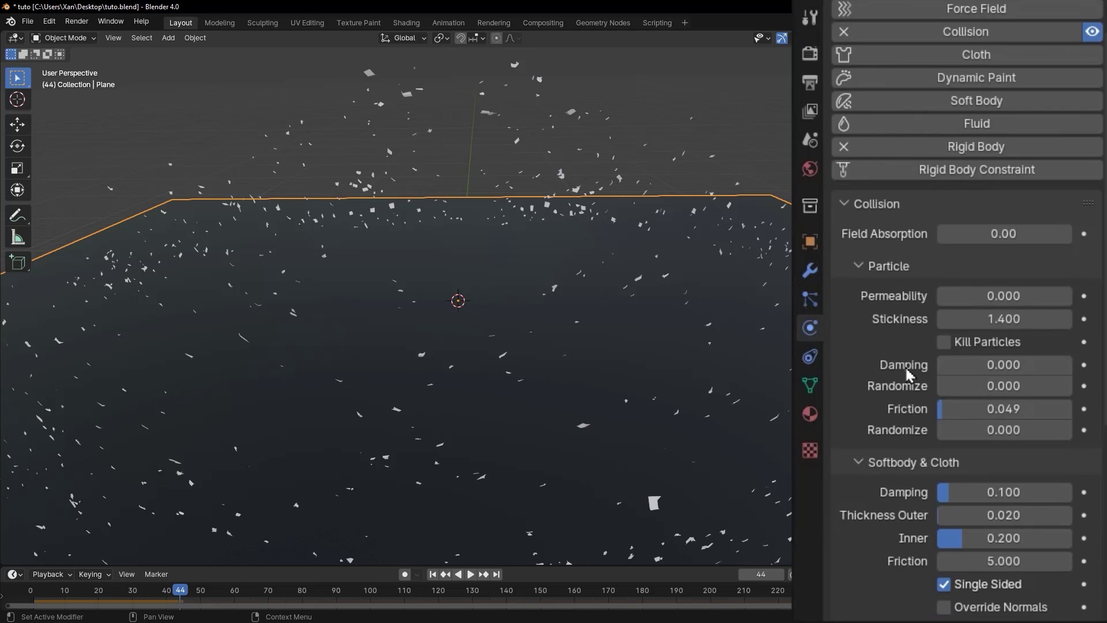
pyautogui.click(433, 574)
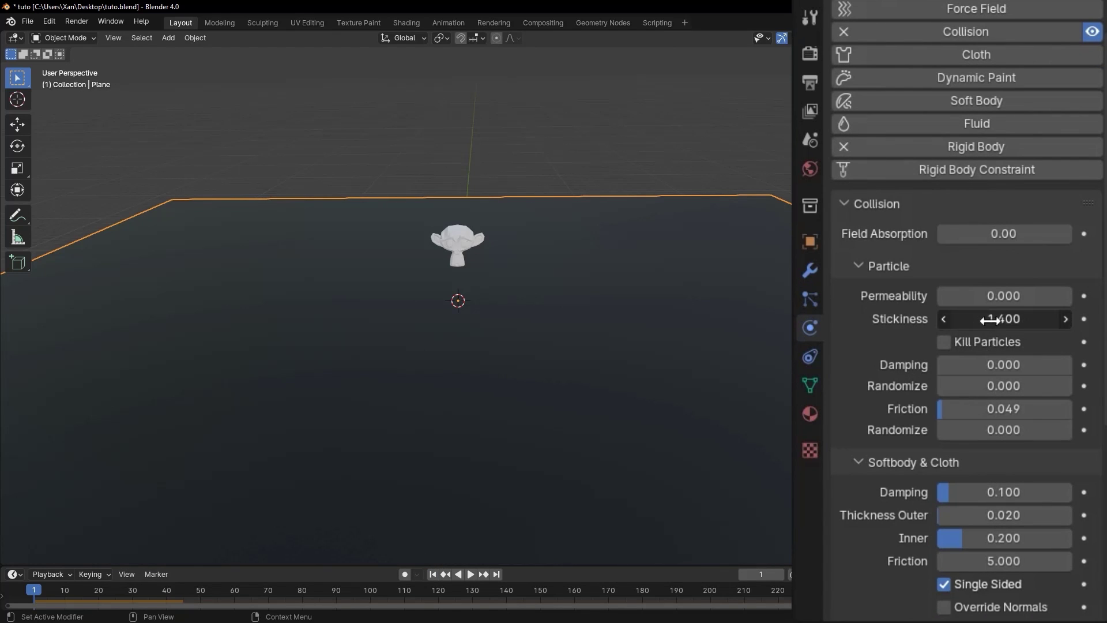
pyautogui.moveTo(1004, 319); pyautogui.dragTo(1038, 319)
pyautogui.press('space')
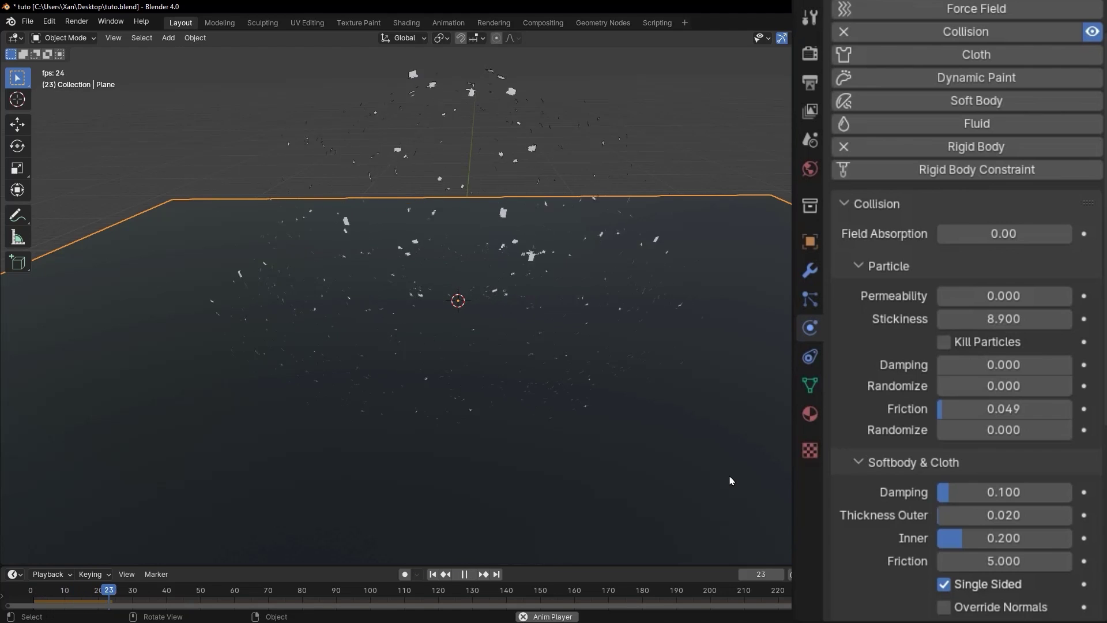
# Set the plane's particle collision Friction to 0.685, replay the explosion, and inspect the landed fragments
pyautogui.moveTo(980, 409); pyautogui.dragTo(1004, 409)
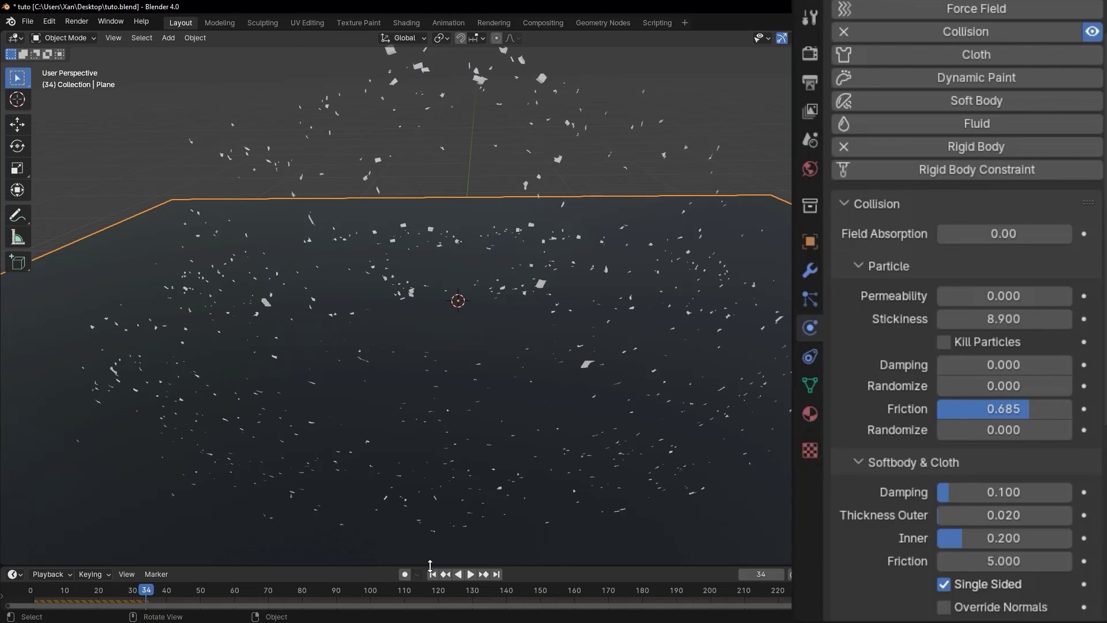
pyautogui.click(432, 573)
pyautogui.press('space')
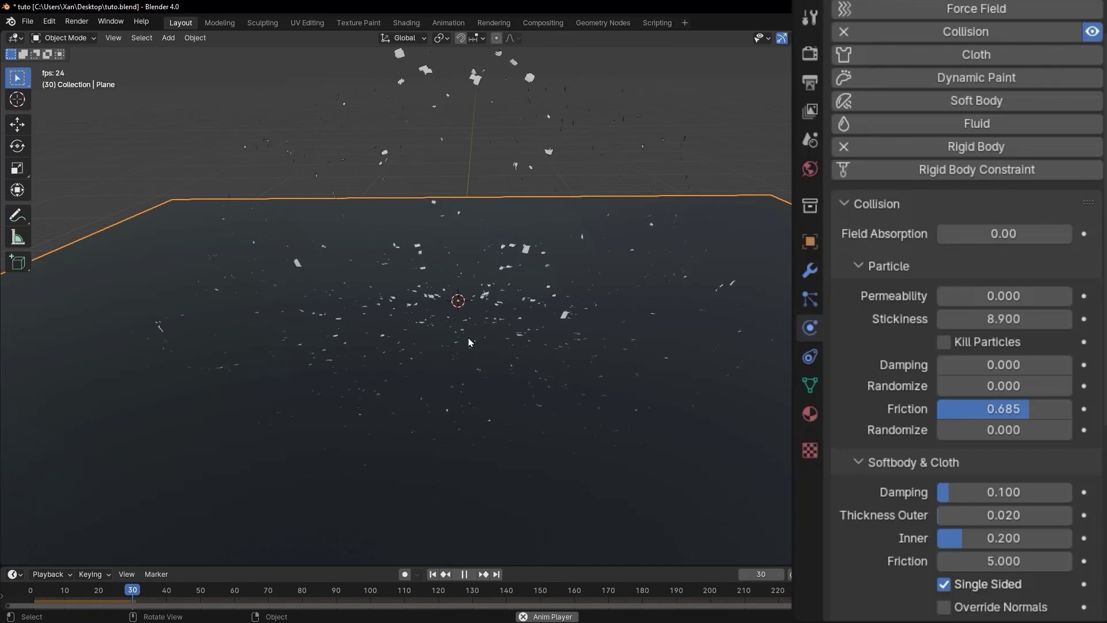
pyautogui.scroll(3, 413, 368)
pyautogui.press('space')
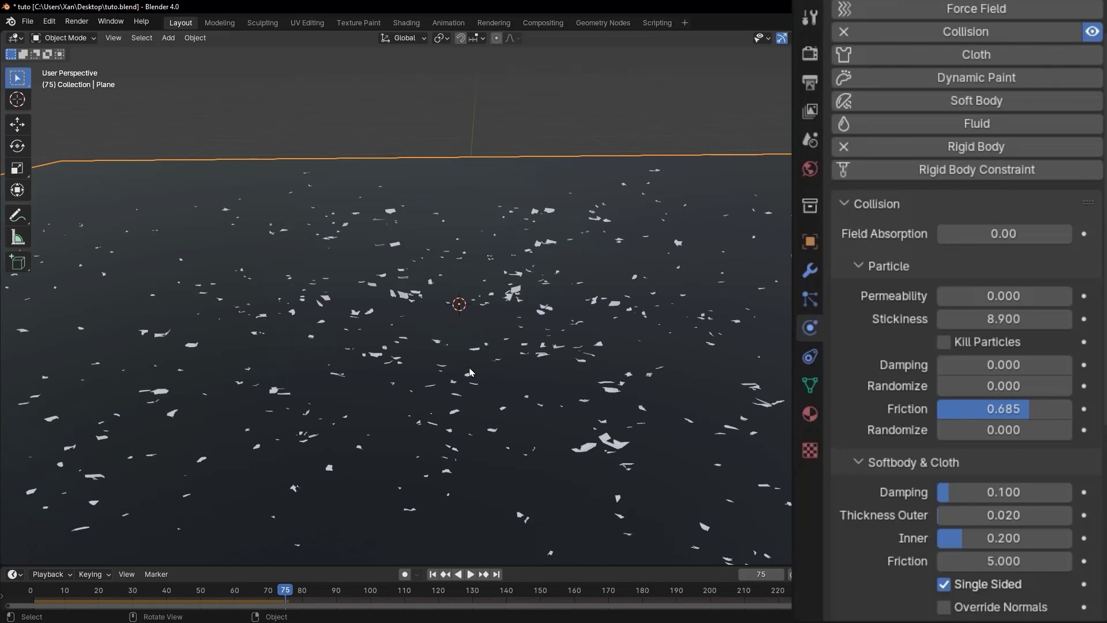
pyautogui.moveTo(415, 367)
pyautogui.mouseDown(button='middle')
pyautogui.moveTo(452, 378)
pyautogui.moveTo(418, 378)
pyautogui.mouseUp(button='middle')
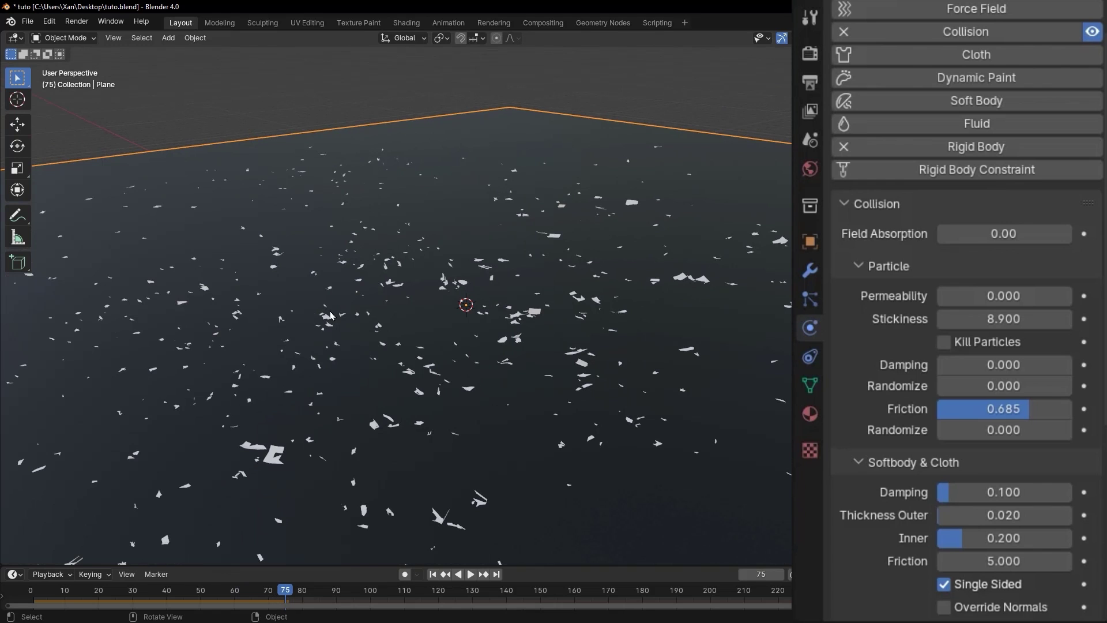
pyautogui.moveTo(577, 404); pyautogui.dragTo(555, 330, button='middle')
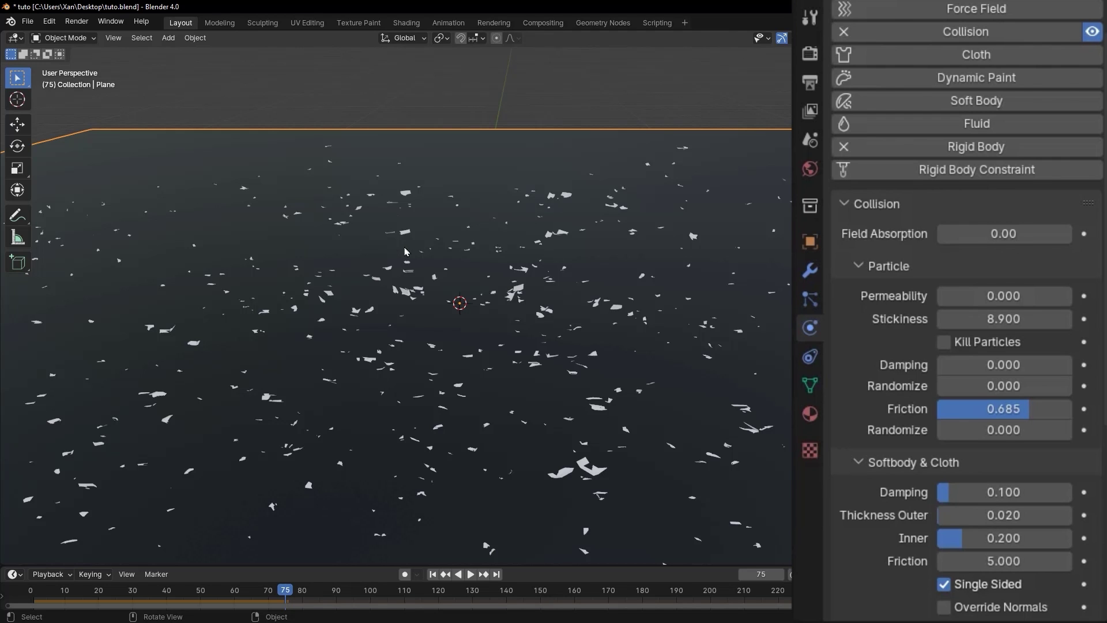
pyautogui.click(432, 575)
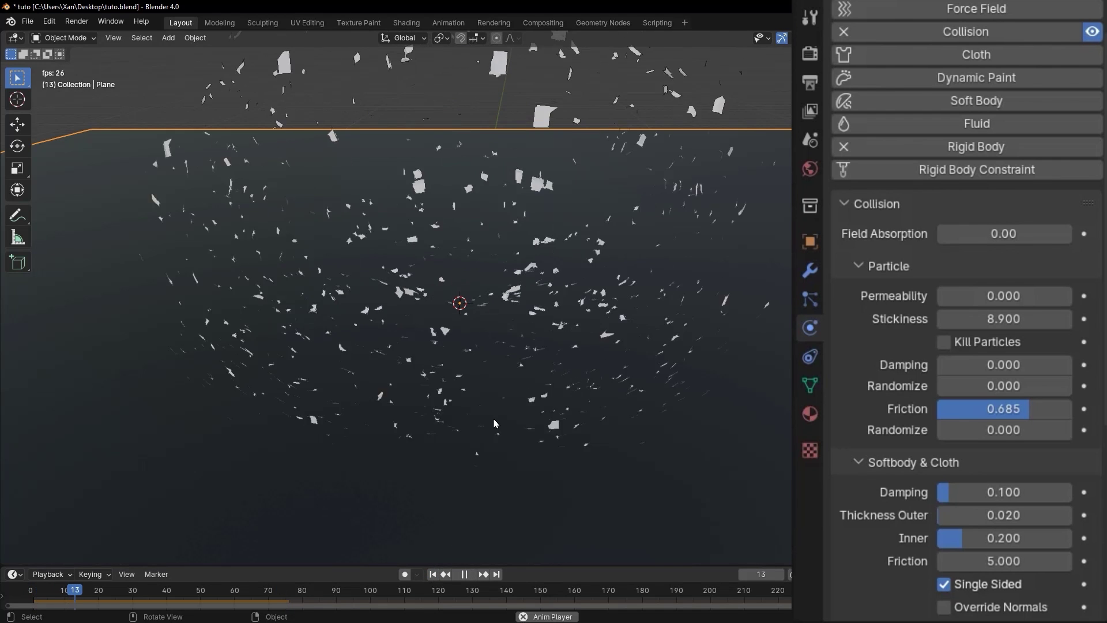
# Set the plane's particle collision Friction to 0 and replay the explosion twice from the first frame
pyautogui.moveTo(990, 404); pyautogui.dragTo(923, 407)
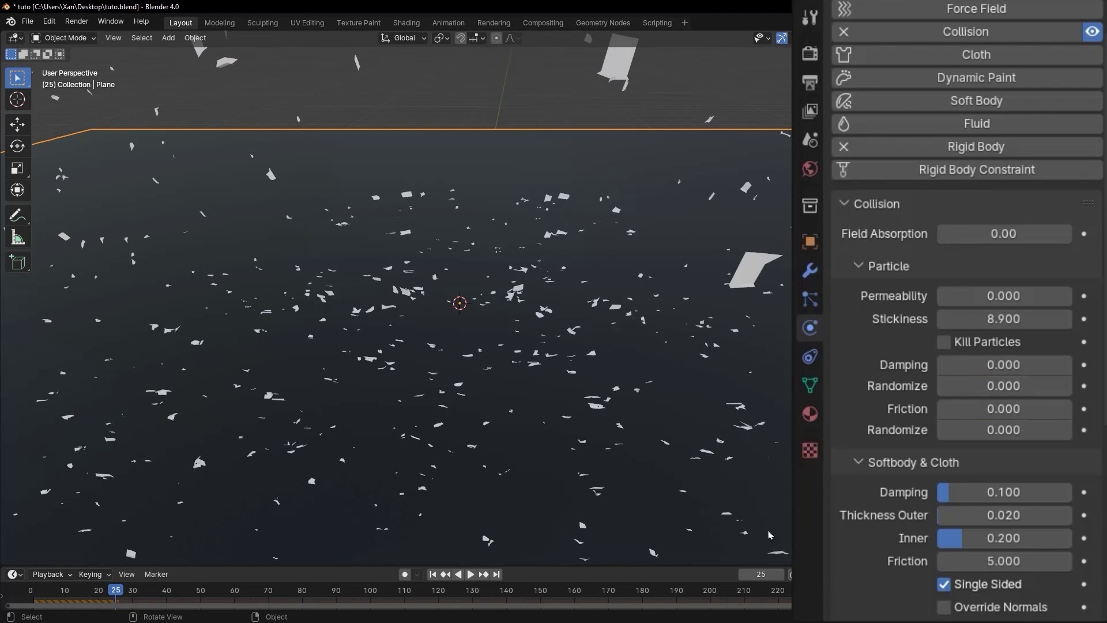
pyautogui.click(432, 574)
pyautogui.press('space')
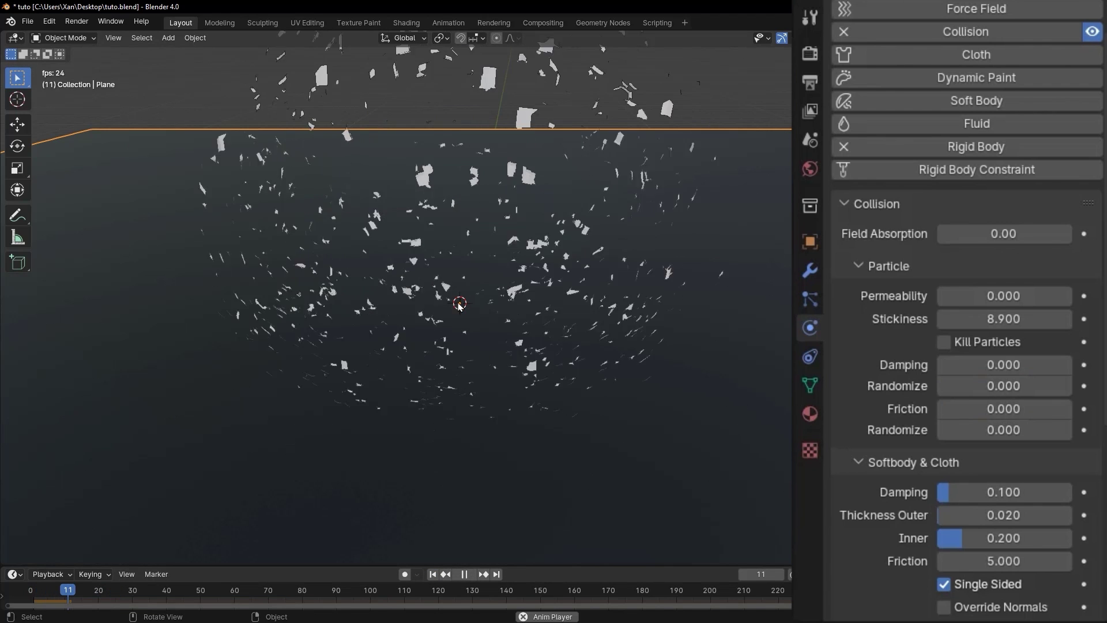
pyautogui.press('space')
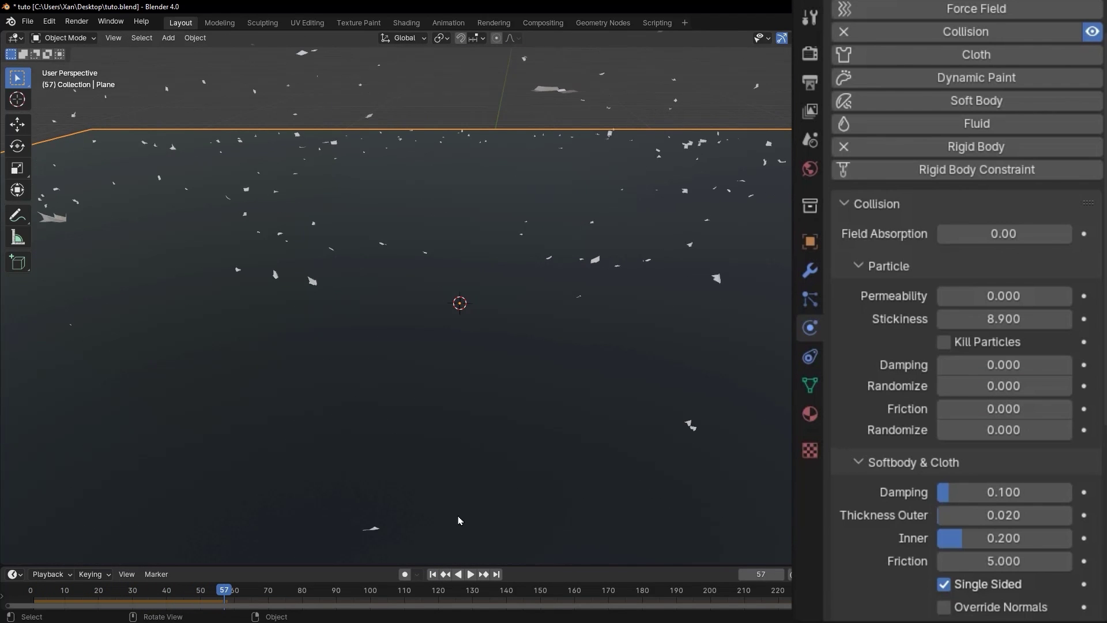
pyautogui.click(432, 574)
pyautogui.press('space')
pyautogui.press('space')
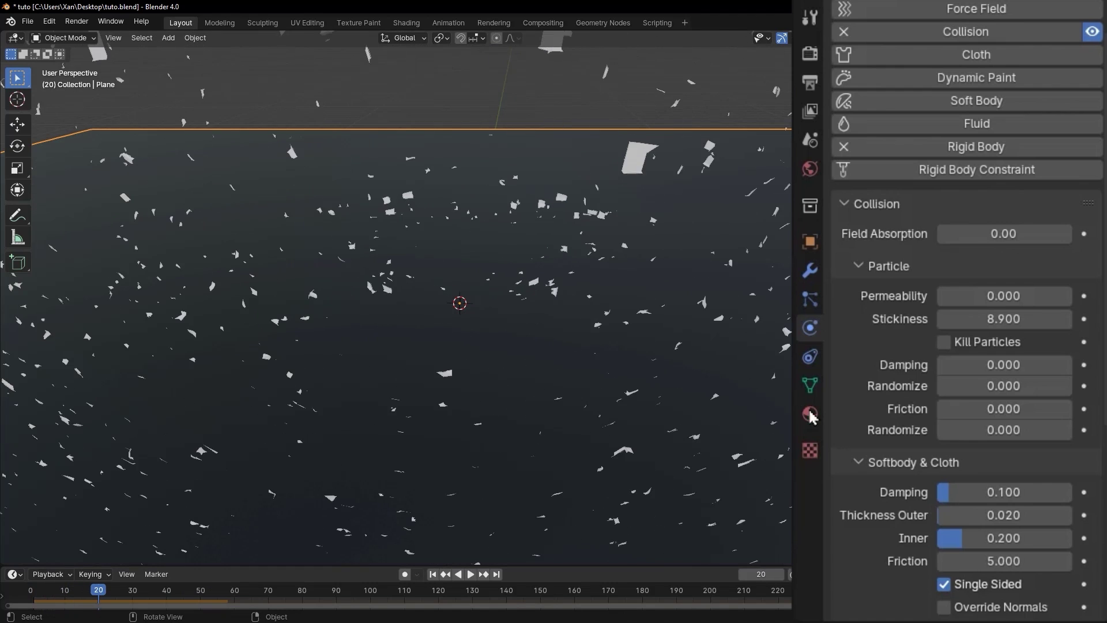
# Set the plane's particle collision Friction to 1 and replay the explosion, viewing the fragments close to ground level
pyautogui.click(1001, 409)
pyautogui.write('1')
pyautogui.press('Return')
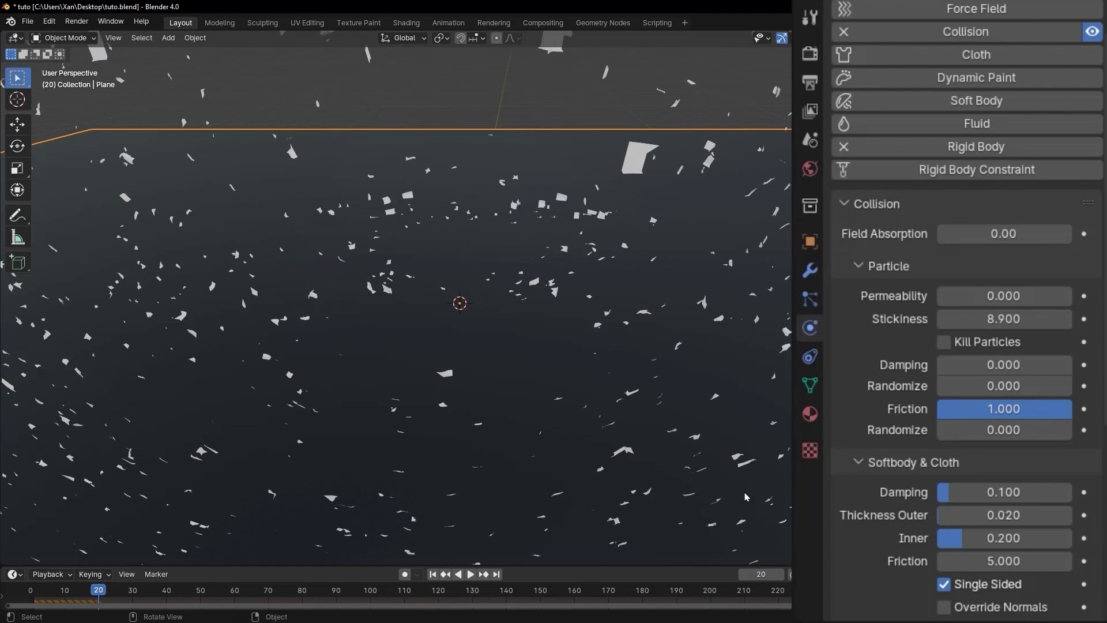
pyautogui.click(433, 575)
pyautogui.press('space')
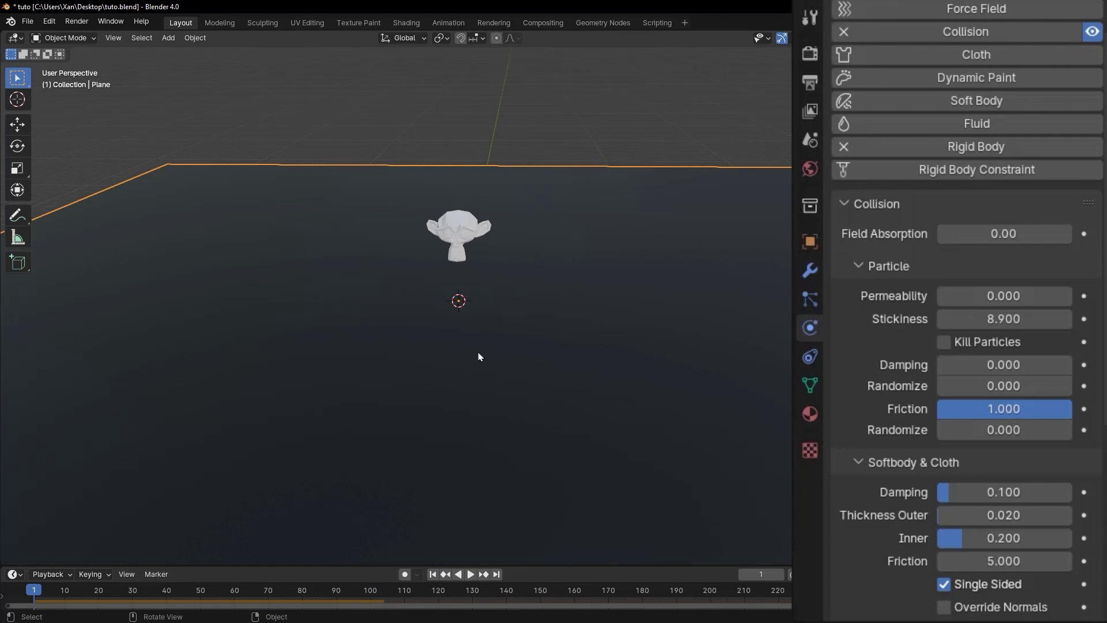
pyautogui.moveTo(480, 336); pyautogui.dragTo(788, 354, button='middle')
pyautogui.press('space')
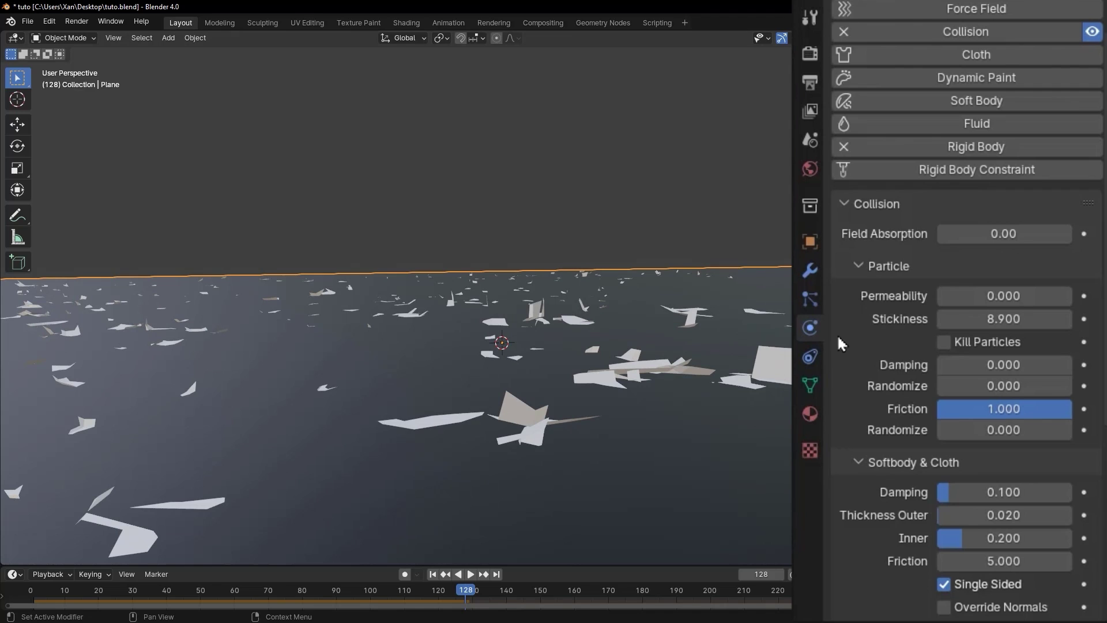
# Turn off Cut Edges in the monkey's Explode modifier and replay the explosion from the first frame
pyautogui.click(809, 271)
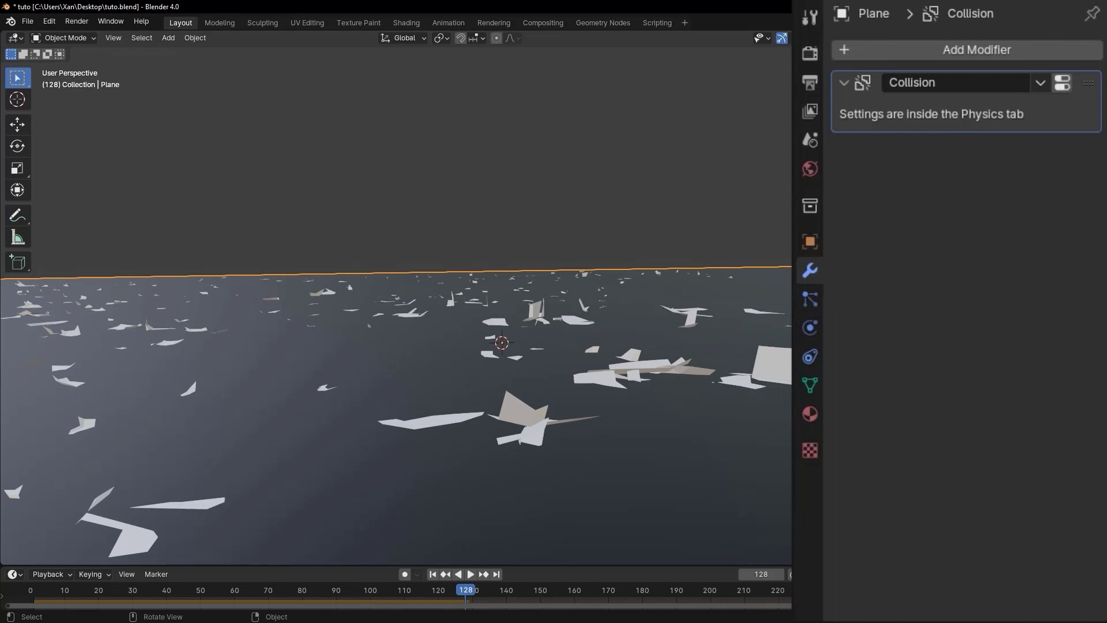
pyautogui.click(951, 92)
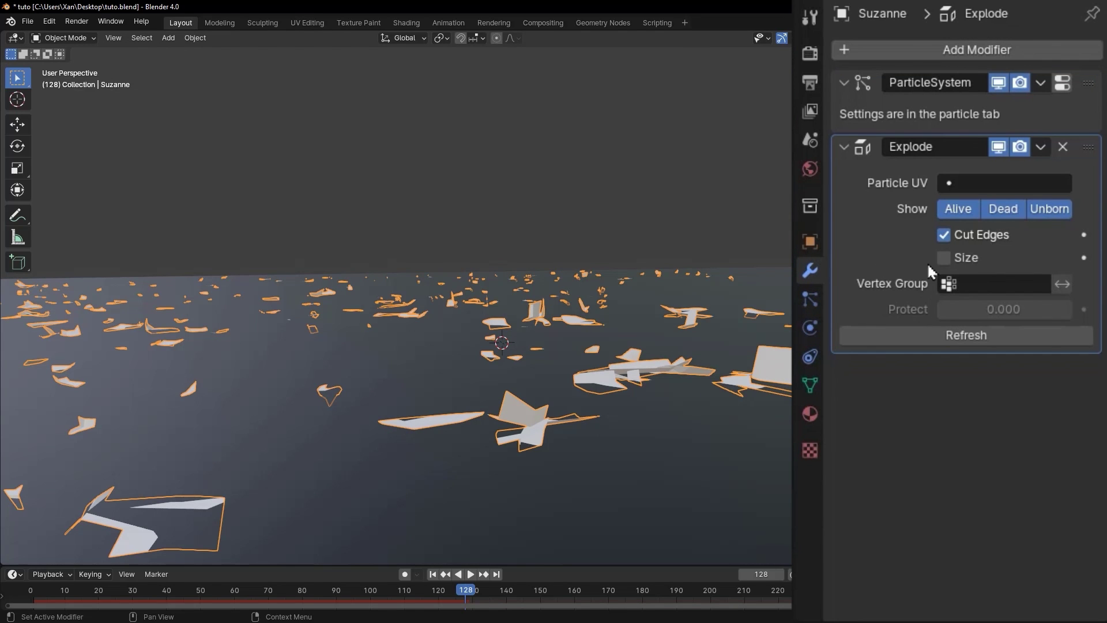
pyautogui.click(944, 236)
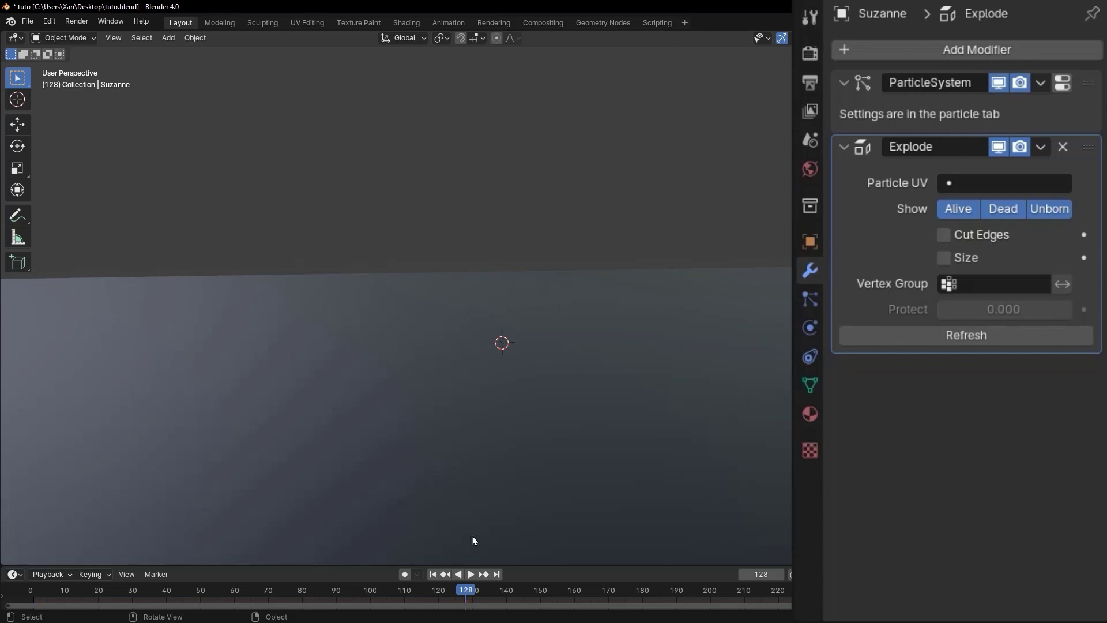
pyautogui.click(430, 575)
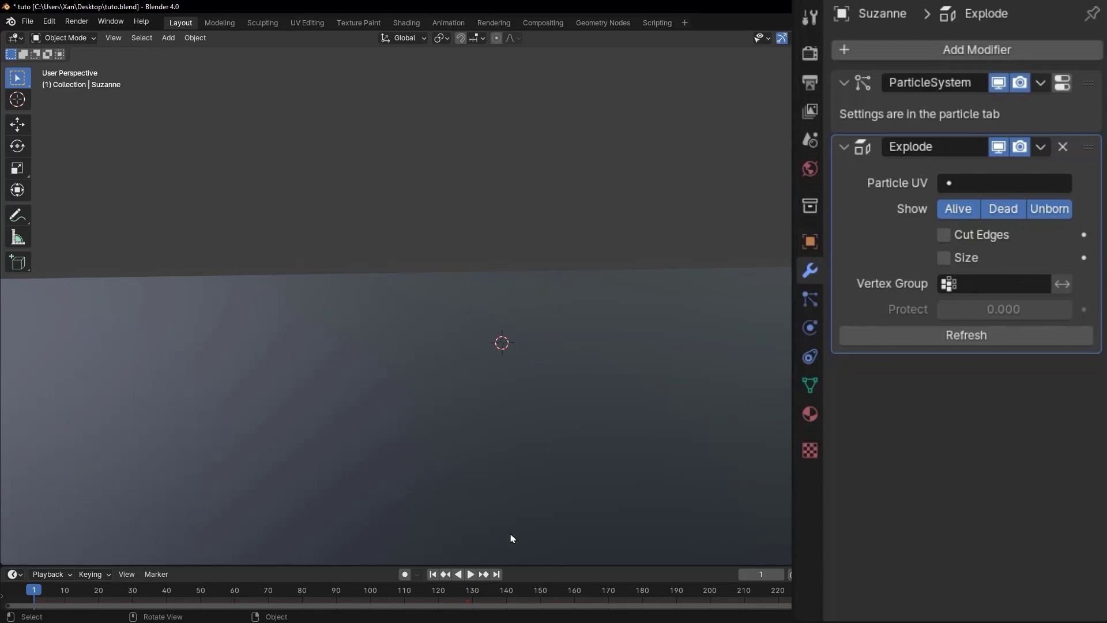
pyautogui.moveTo(452, 396); pyautogui.dragTo(528, 256, button='middle')
pyautogui.press('space')
pyautogui.click(526, 254)
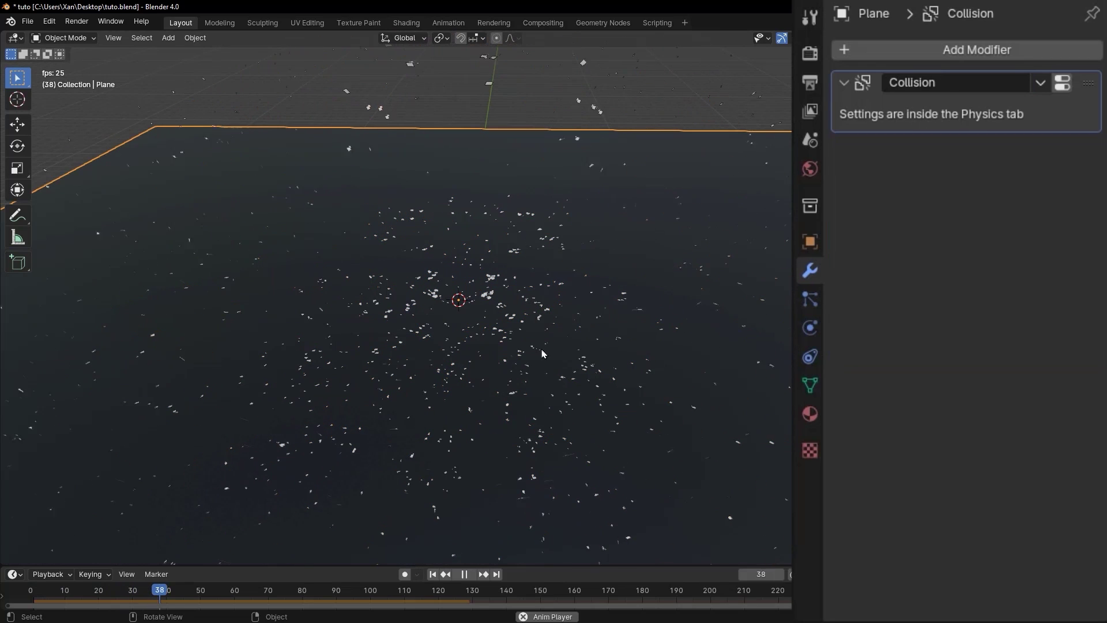
pyautogui.press('space')
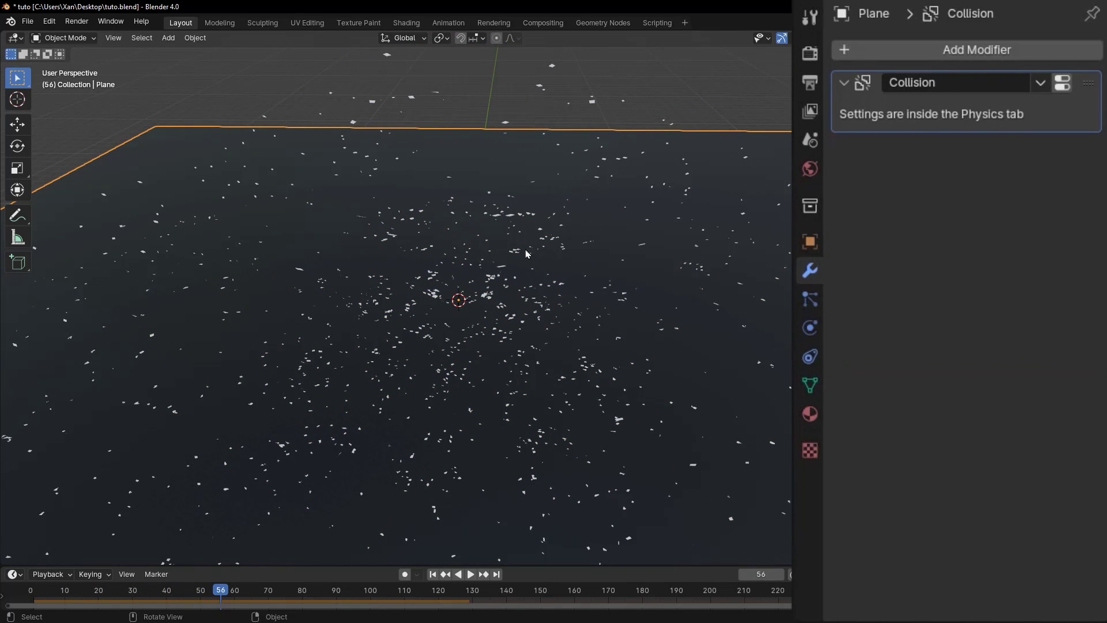
# Turn Cut Edges back on in the monkey's Explode modifier, replay the explosion, and inspect the fragments up close
pyautogui.click(487, 296)
pyautogui.click(944, 235)
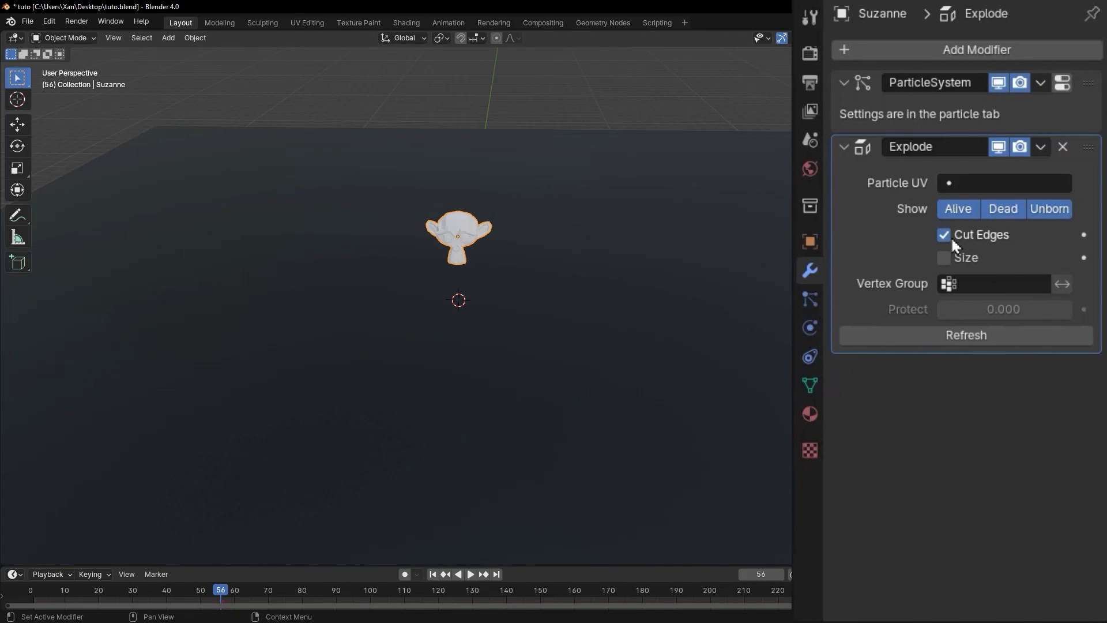
pyautogui.click(433, 574)
pyautogui.press('space')
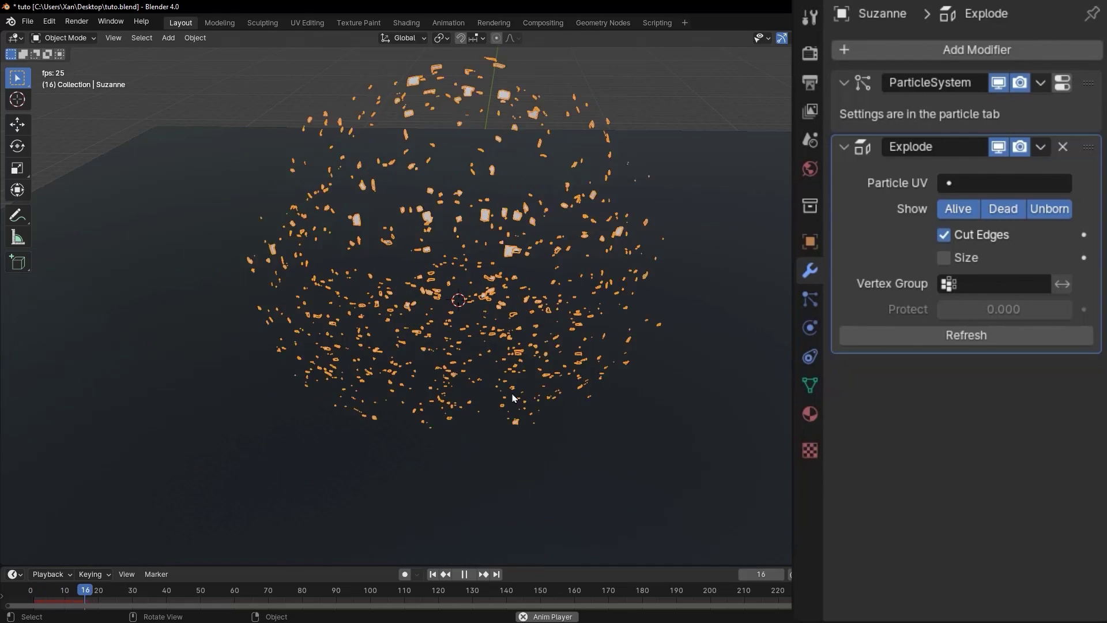
pyautogui.scroll(8, 505, 317)
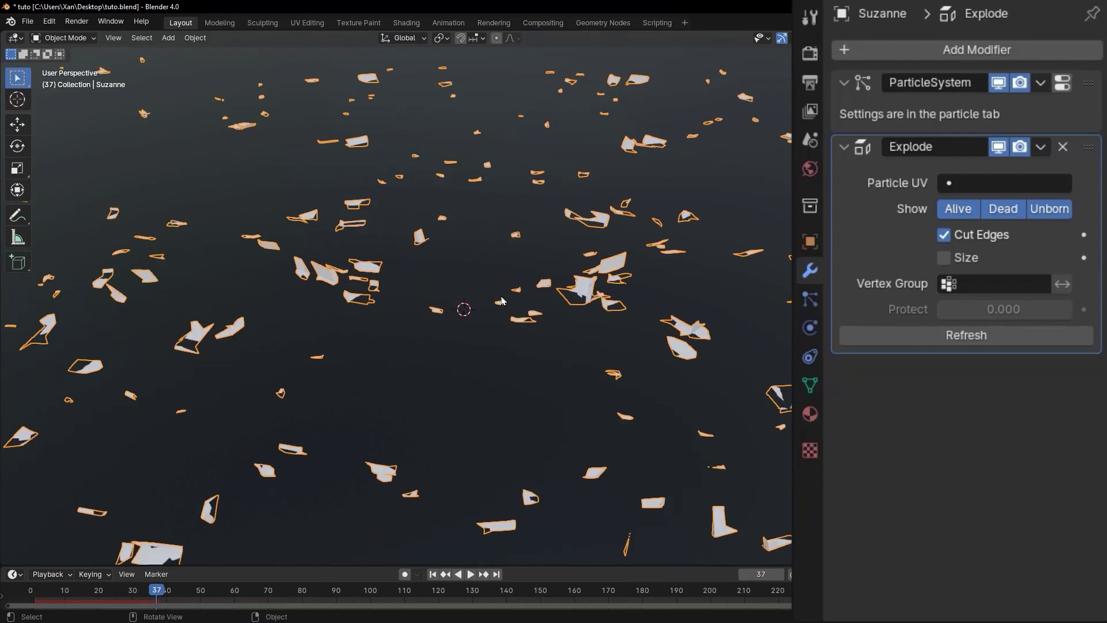
pyautogui.moveTo(291, 280); pyautogui.dragTo(318, 264, button='middle')
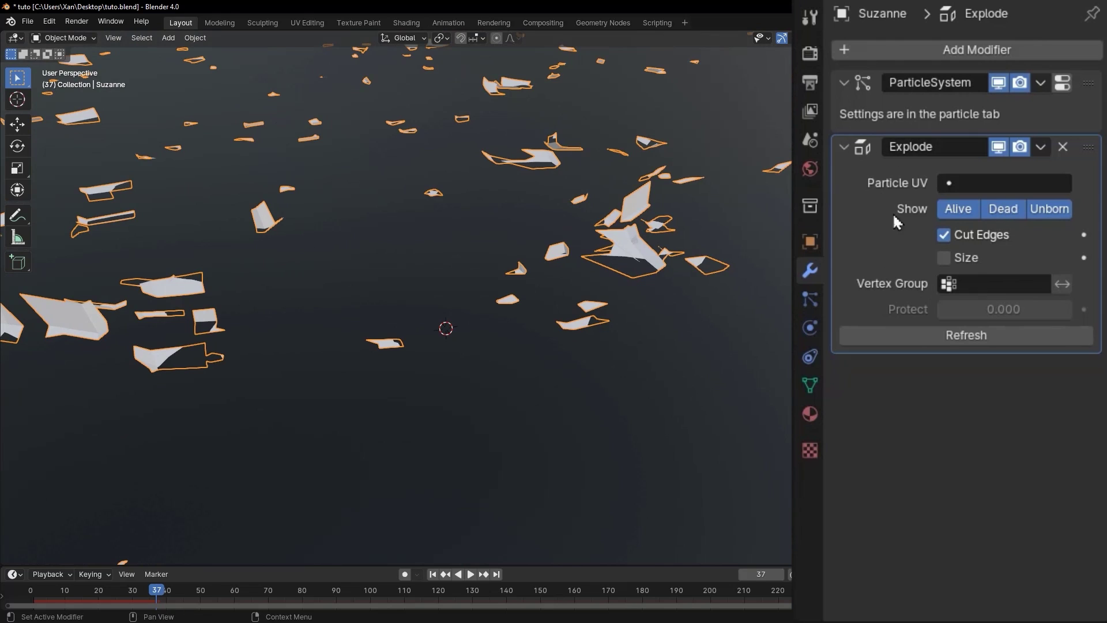
# Add a Solidify modifier to the monkey below its Explode modifier
pyautogui.click(956, 51)
pyautogui.click(1036, 53)
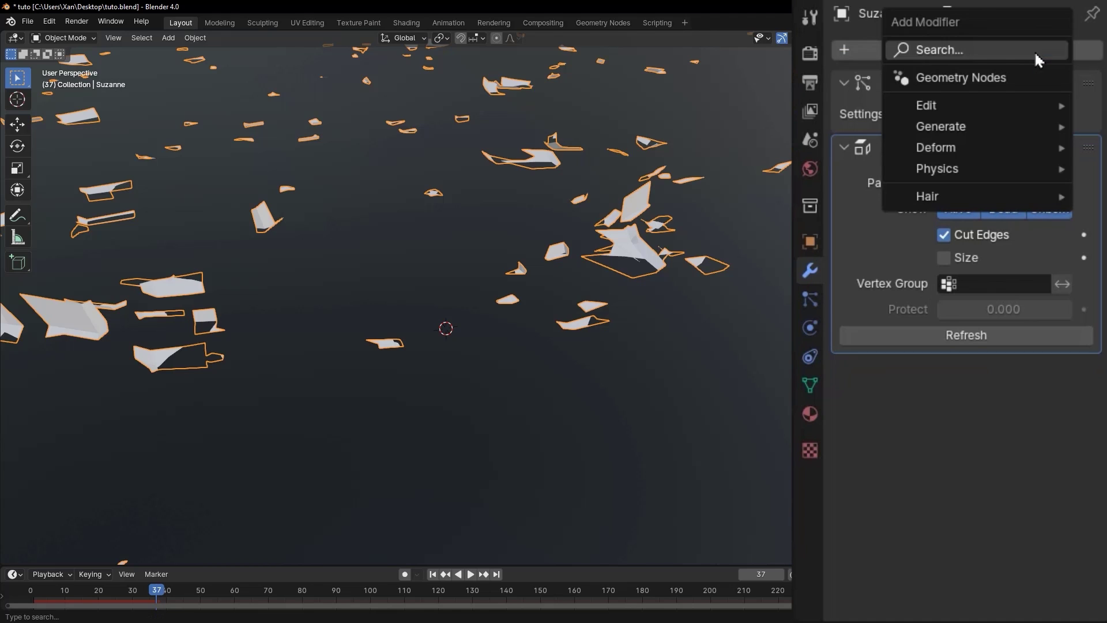
pyautogui.moveTo(1001, 111)
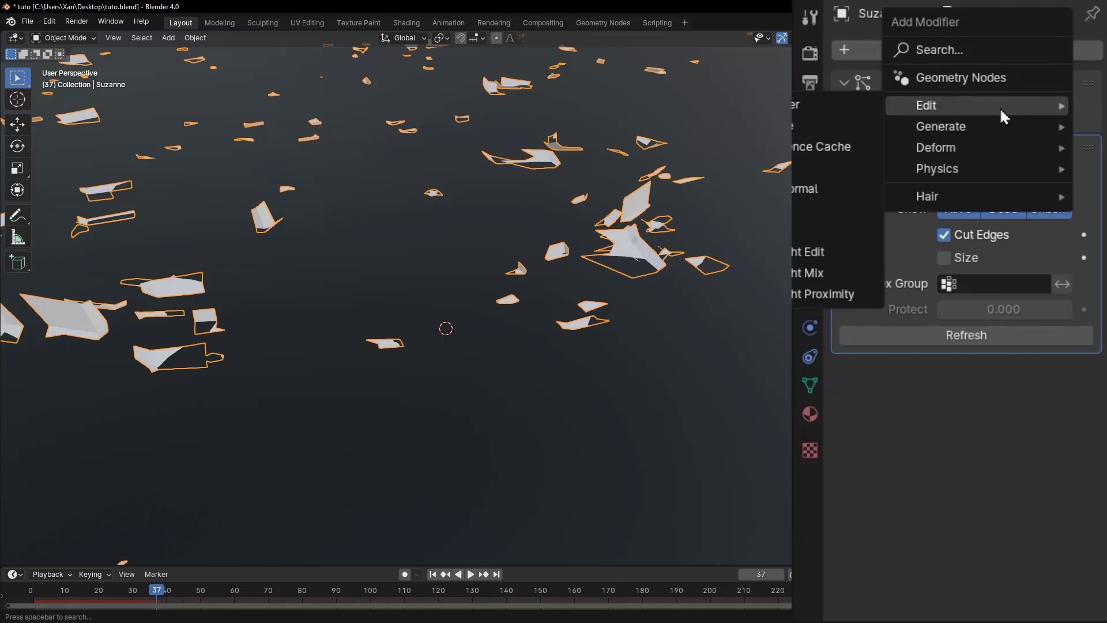
pyautogui.click(989, 51)
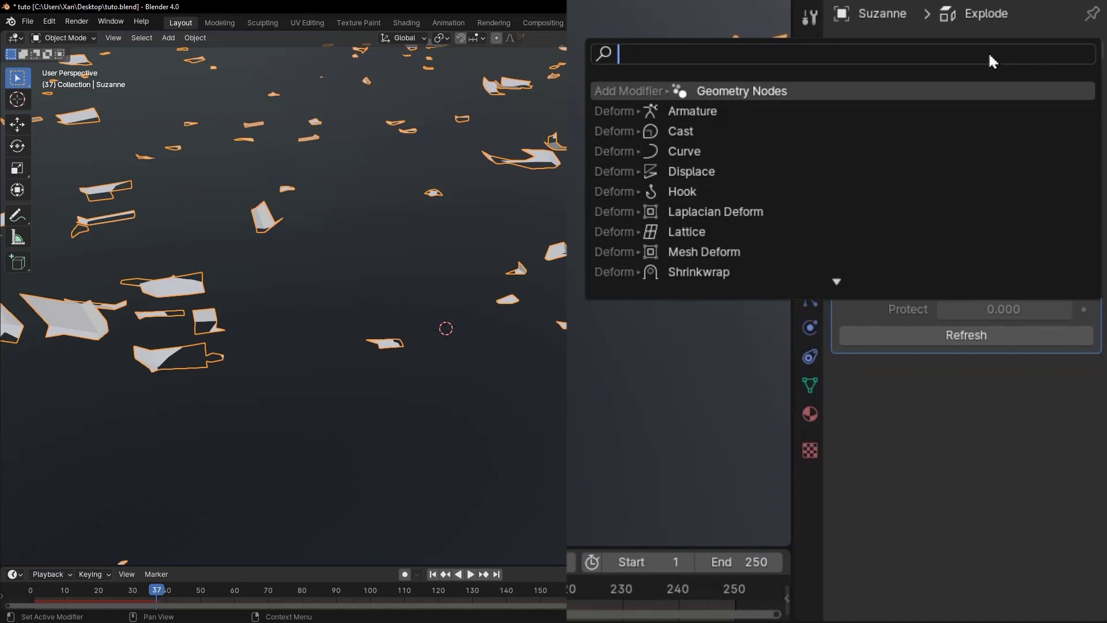
pyautogui.write('solid')
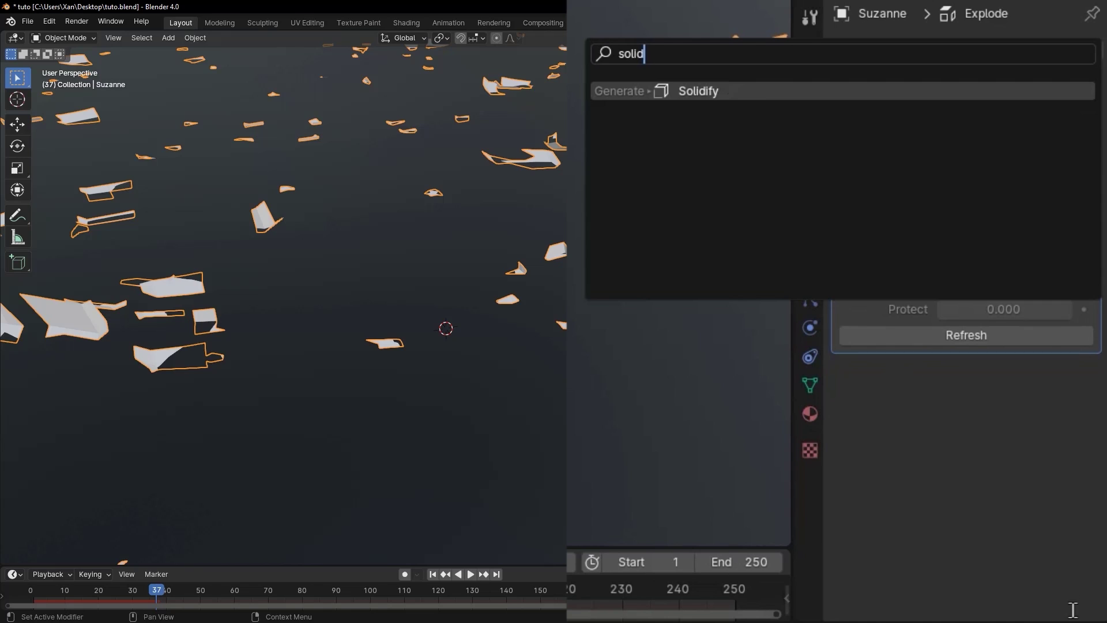
pyautogui.click(737, 93)
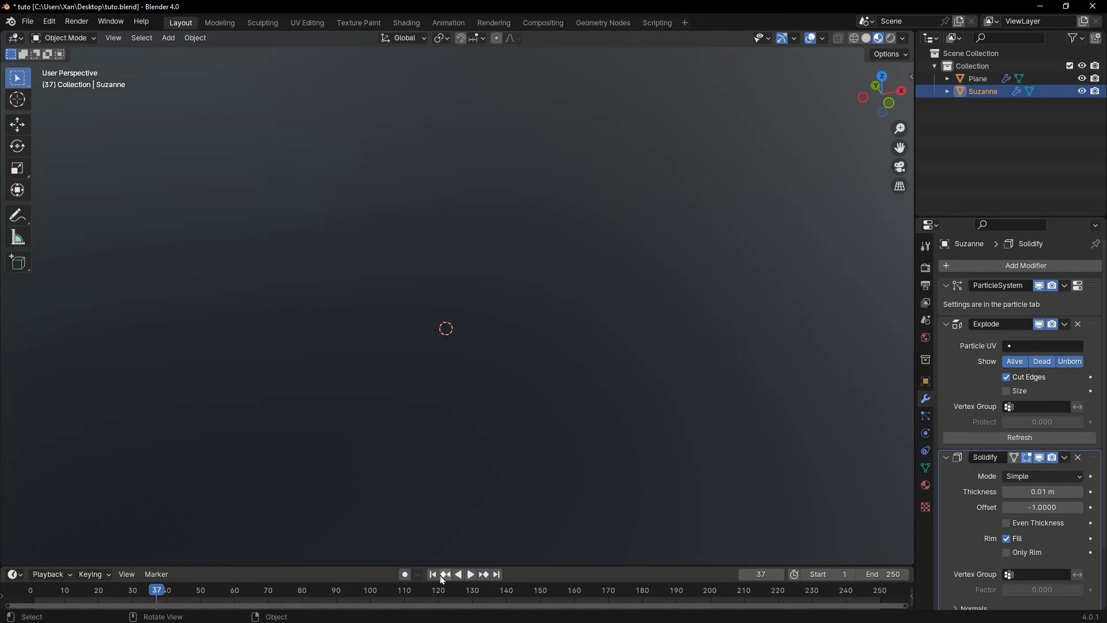
# Replay the explosion to frame 8 and examine the solidified fragments' thickness up close
pyautogui.click(434, 575)
pyautogui.scroll(-6, 542, 410)
pyautogui.press('space')
pyautogui.press('space')
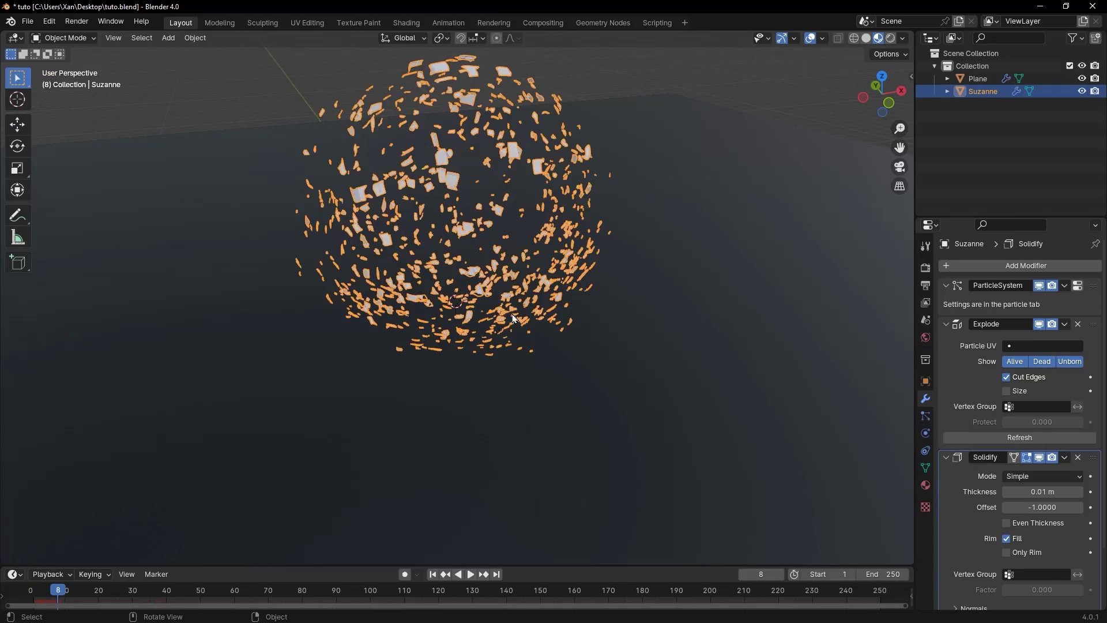
pyautogui.scroll(3, 473, 196)
pyautogui.click(483, 153)
pyautogui.moveTo(484, 154); pyautogui.dragTo(438, 231, button='middle')
pyautogui.scroll(6, 403, 300)
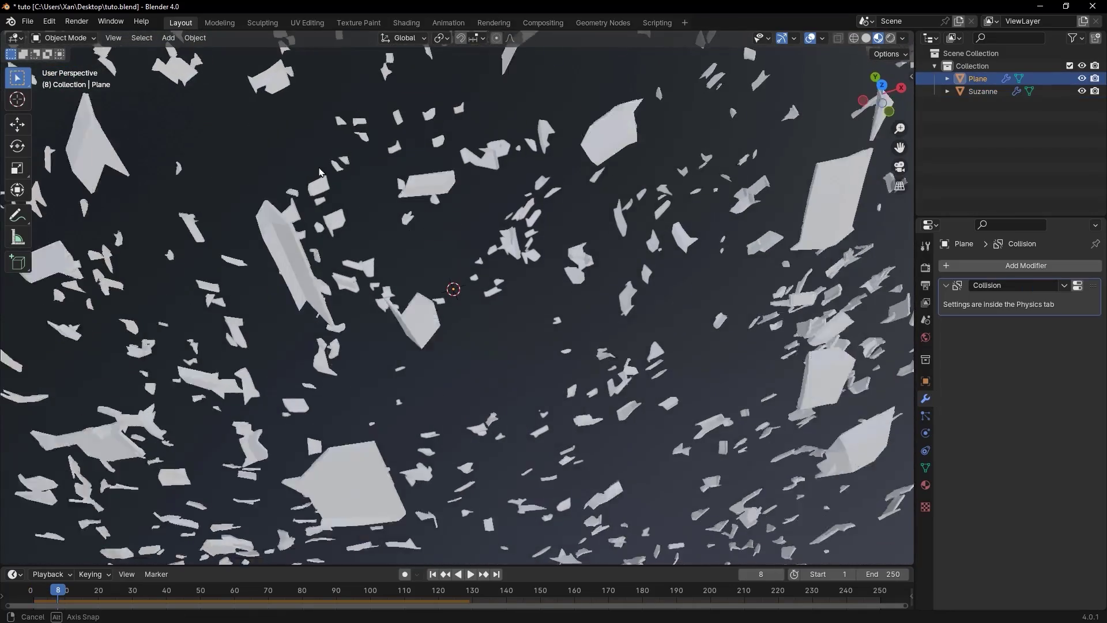
# Select the monkey's fragments and collapse the ParticleSystem and Explode modifiers so the Solidify settings are in view
pyautogui.moveTo(340, 397); pyautogui.dragTo(378, 362, button='middle')
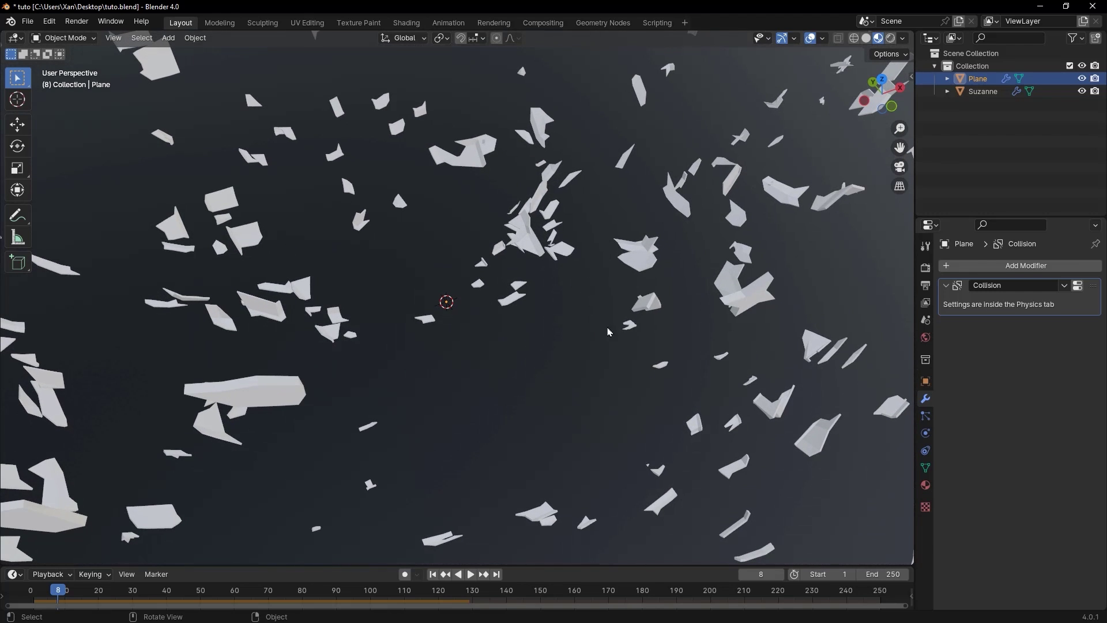
pyautogui.click(662, 304)
pyautogui.moveTo(709, 329); pyautogui.dragTo(748, 337, button='middle')
pyautogui.click(503, 350)
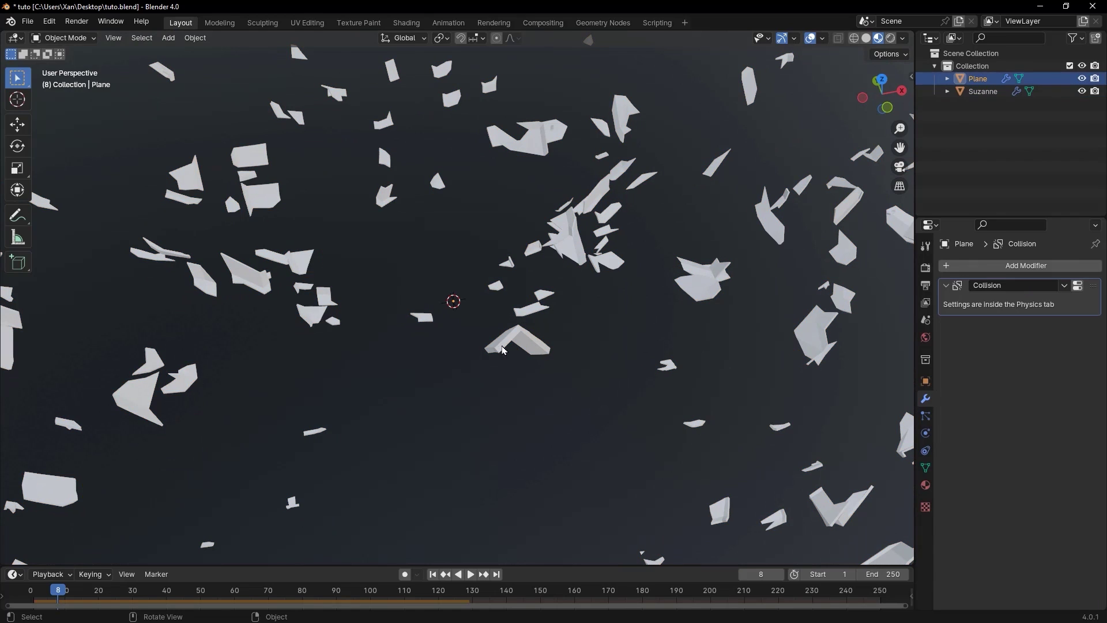
pyautogui.click(529, 342)
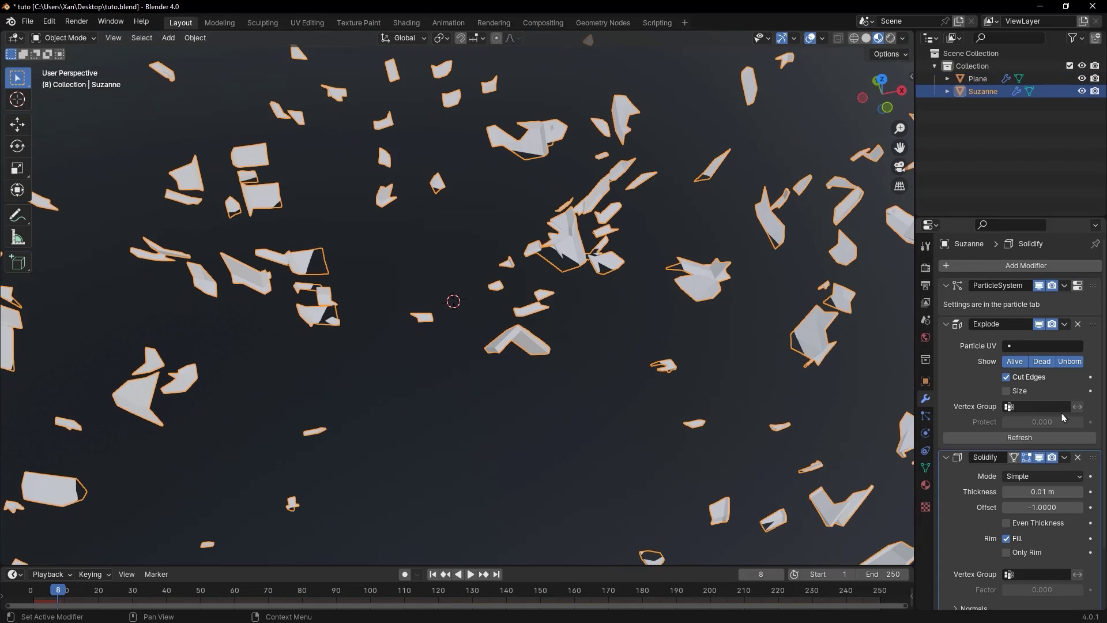
pyautogui.click(947, 324)
pyautogui.click(845, 83)
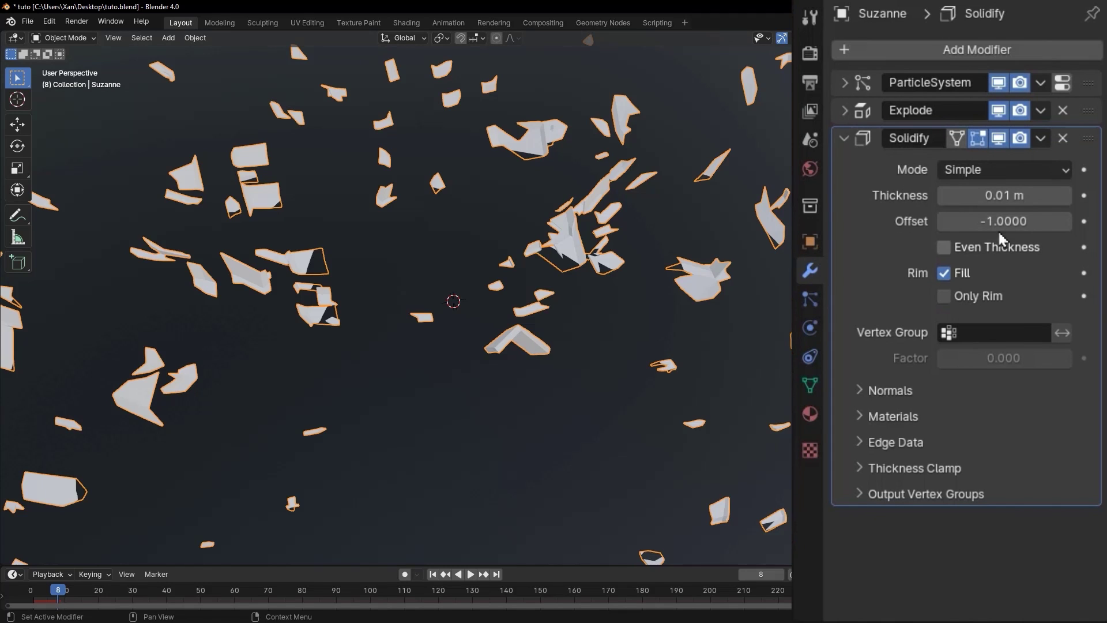
# Set the monkey's Solidify thickness to 0.11 m, play the explosion to frame 11, and inspect the thickened fragments
pyautogui.moveTo(1004, 195); pyautogui.dragTo(1038, 195)
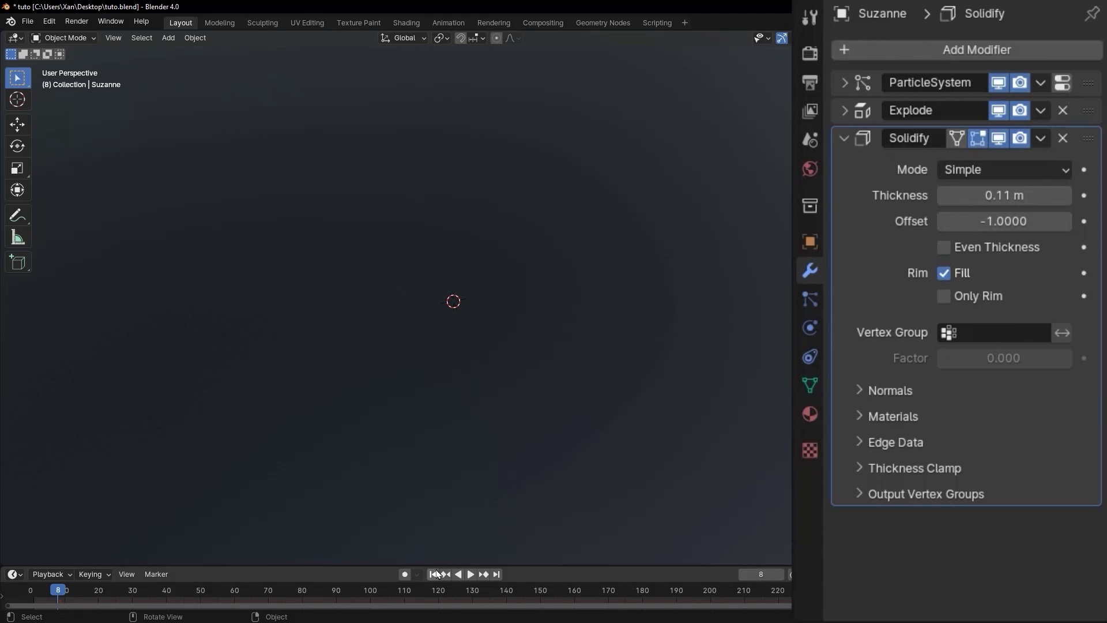
pyautogui.press('space')
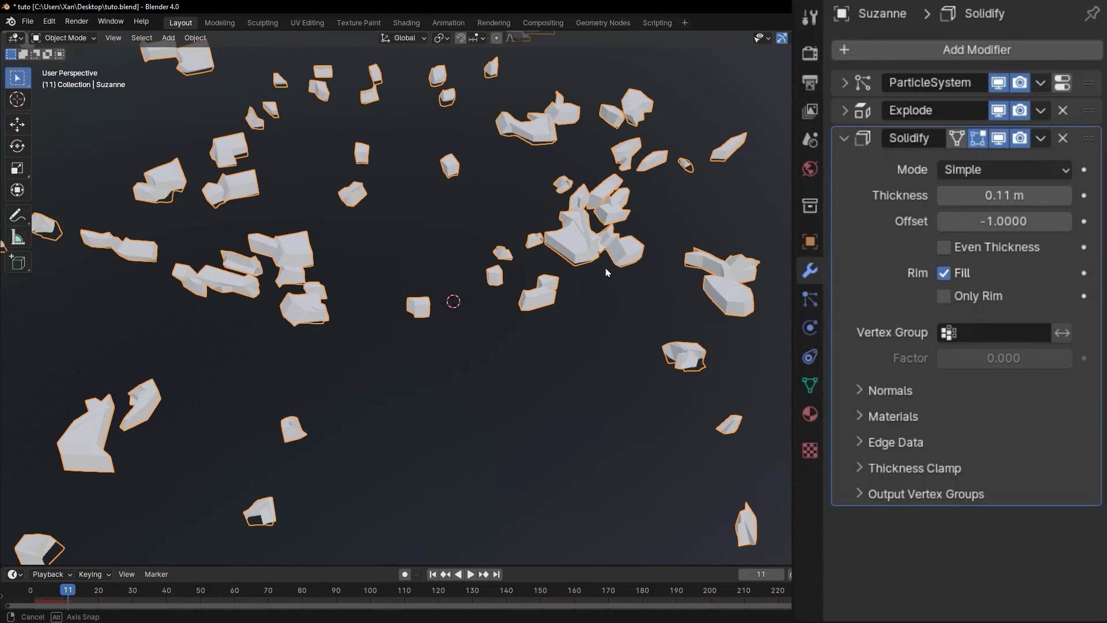
pyautogui.moveTo(600, 270); pyautogui.dragTo(644, 251, button='middle')
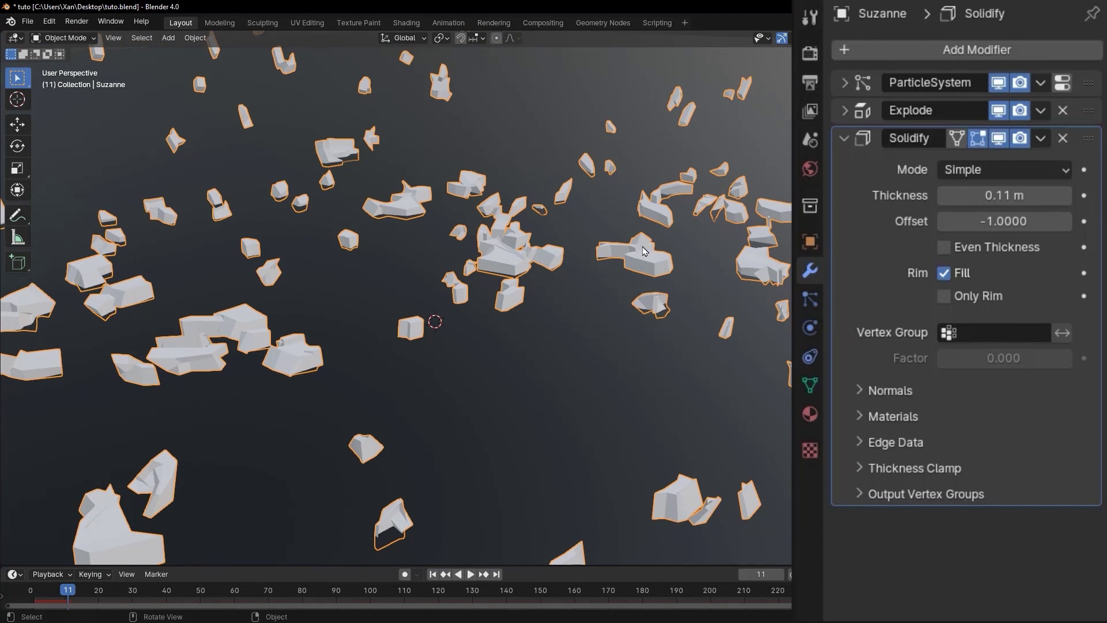
pyautogui.moveTo(329, 352); pyautogui.dragTo(125, 462, button='middle')
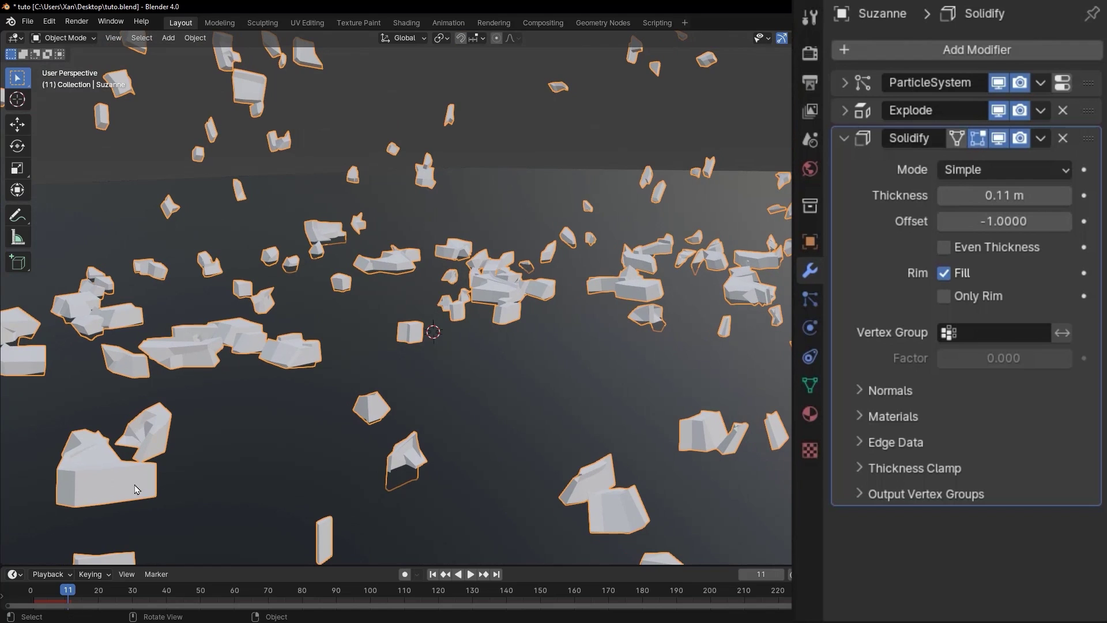
# Return to the first frame and try Solidify thicknesses of 0.05 m and 0.41 m on the intact monkey
pyautogui.click(433, 574)
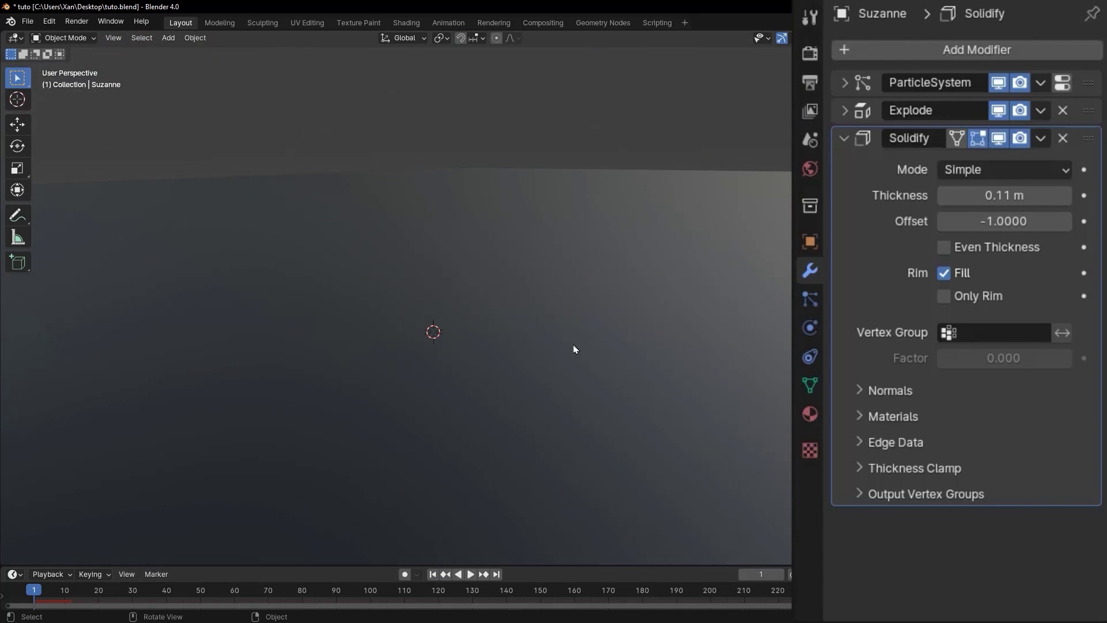
pyautogui.moveTo(485, 139); pyautogui.dragTo(522, 211, button='middle')
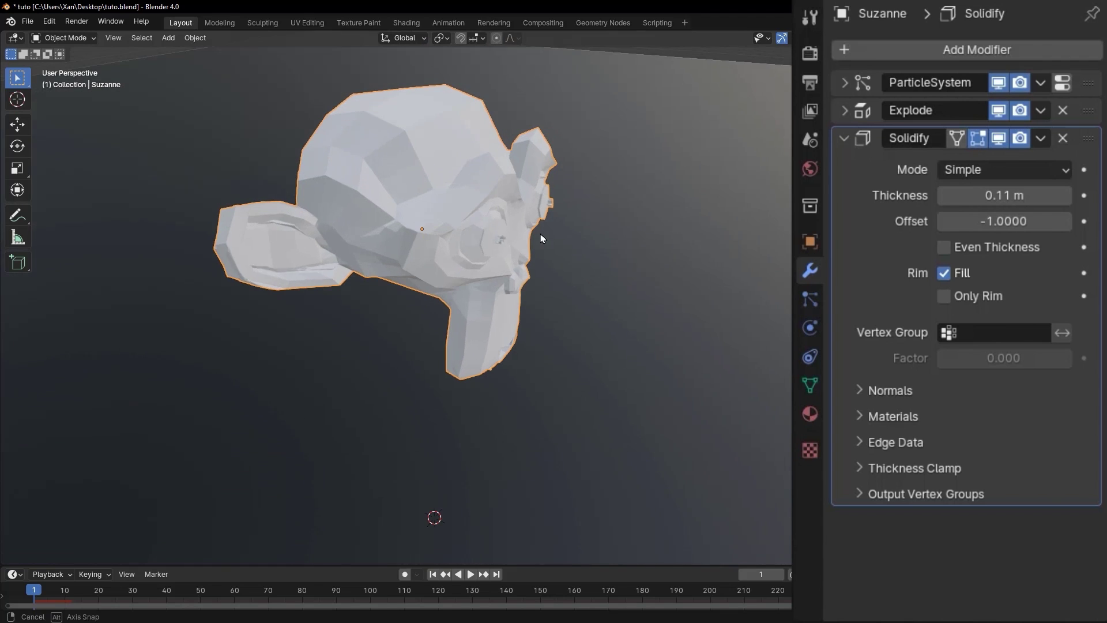
pyautogui.click(1033, 196)
pyautogui.write('0')
pyautogui.press('Return')
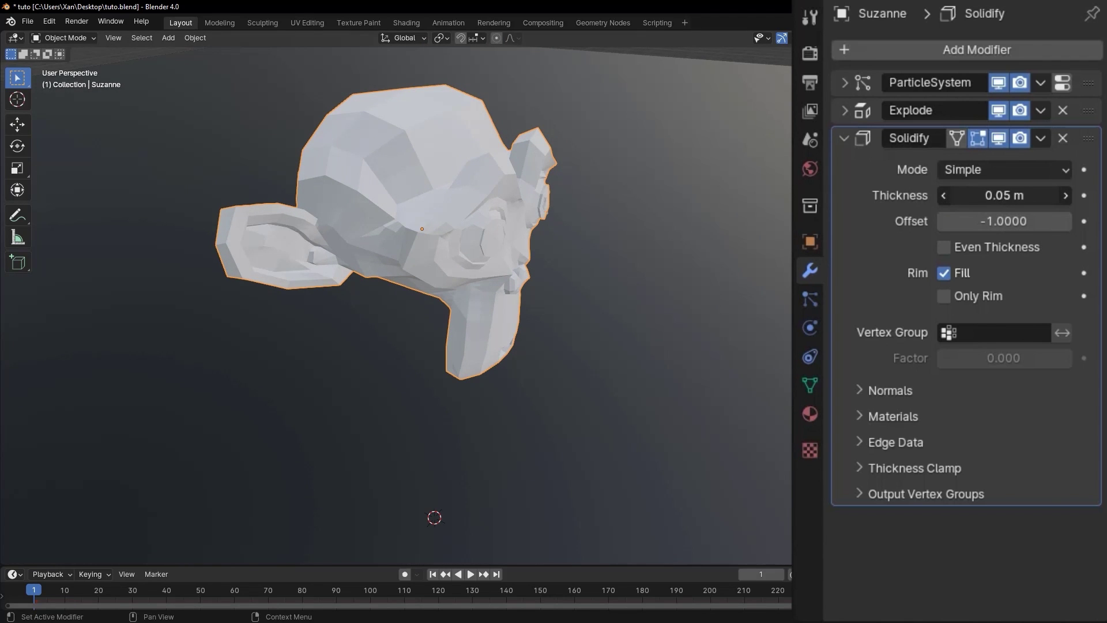
pyautogui.moveTo(1004, 196)
pyautogui.mouseDown()
pyautogui.moveTo(1096, 196)
pyautogui.moveTo(1020, 196)
pyautogui.mouseUp()
# Reset the Solidify thickness to 0 m and raise it in small increments to 0.03 m
pyautogui.click(1021, 196)
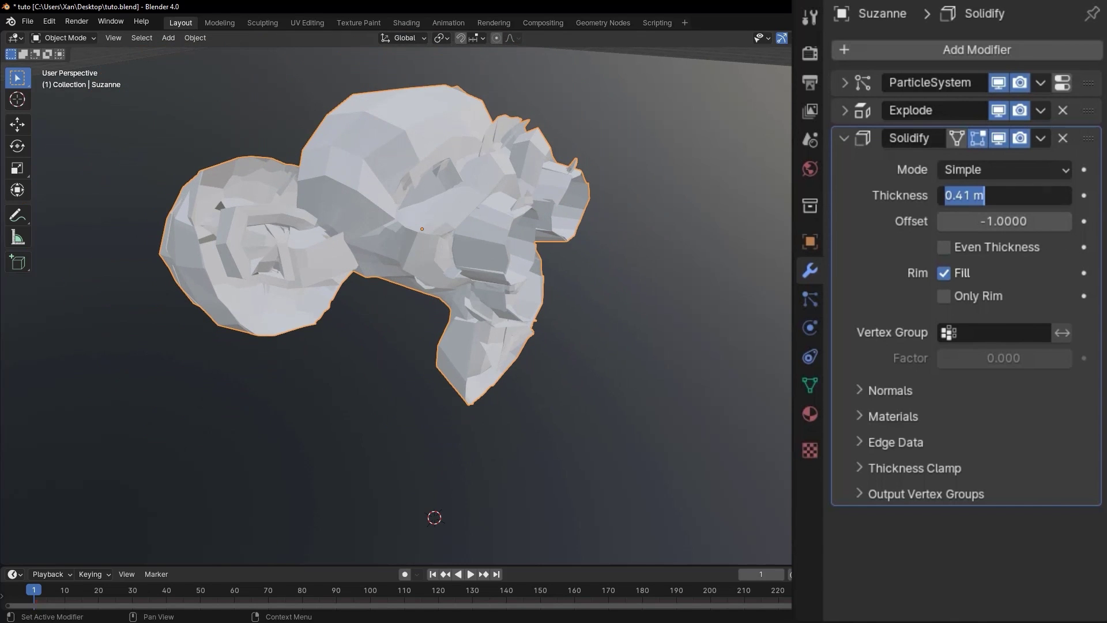
pyautogui.write('0')
pyautogui.press('Return')
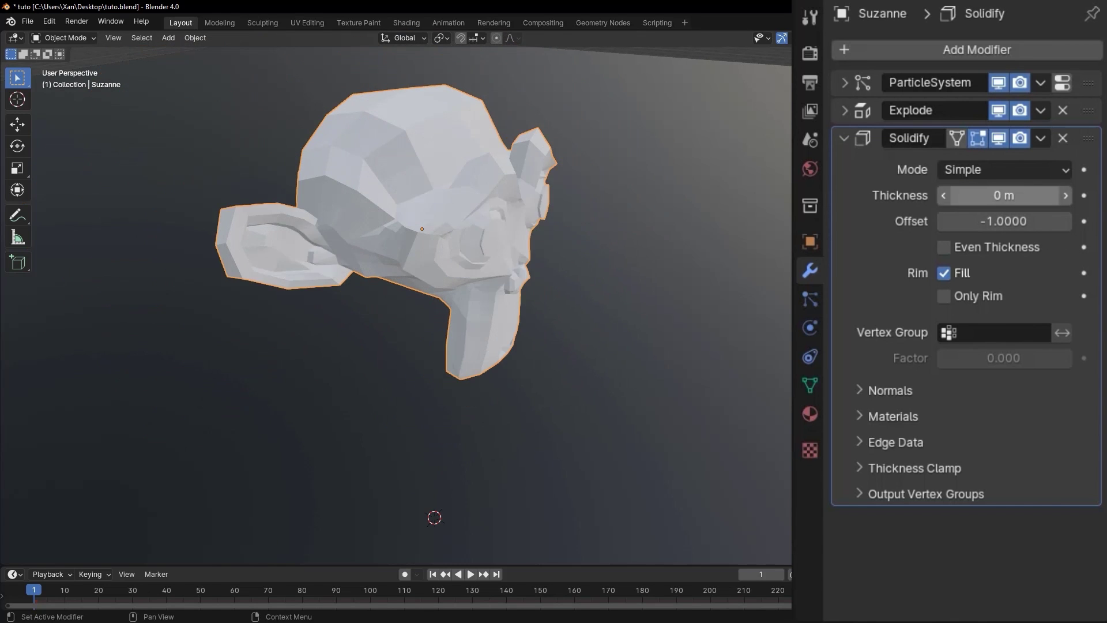
pyautogui.click(1065, 196)
pyautogui.click(1064, 196)
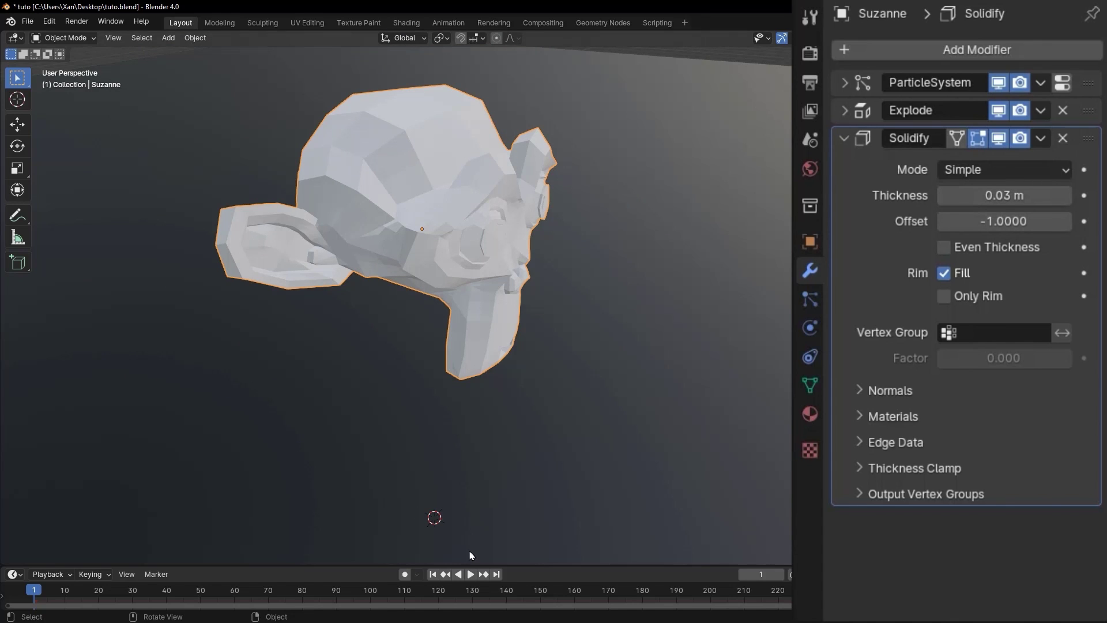
# Play the explosion to frame 44, select the monkey's fragments, and examine their thickness up close on the plane
pyautogui.scroll(-4, 570, 467)
pyautogui.moveTo(486, 352); pyautogui.dragTo(454, 522, button='middle')
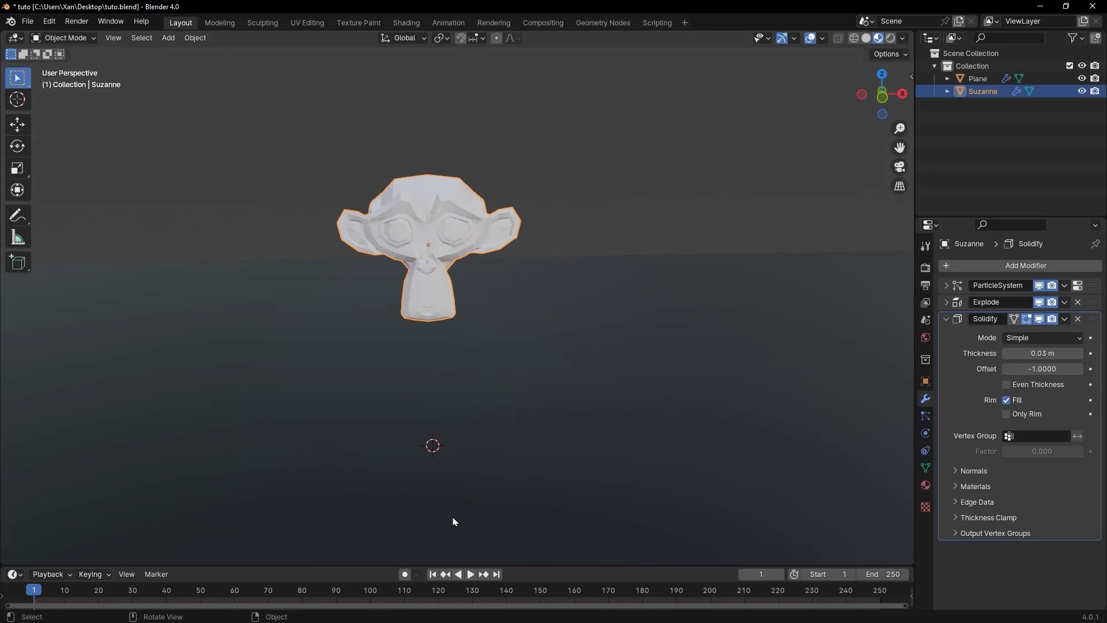
pyautogui.click(472, 575)
pyautogui.click(376, 444)
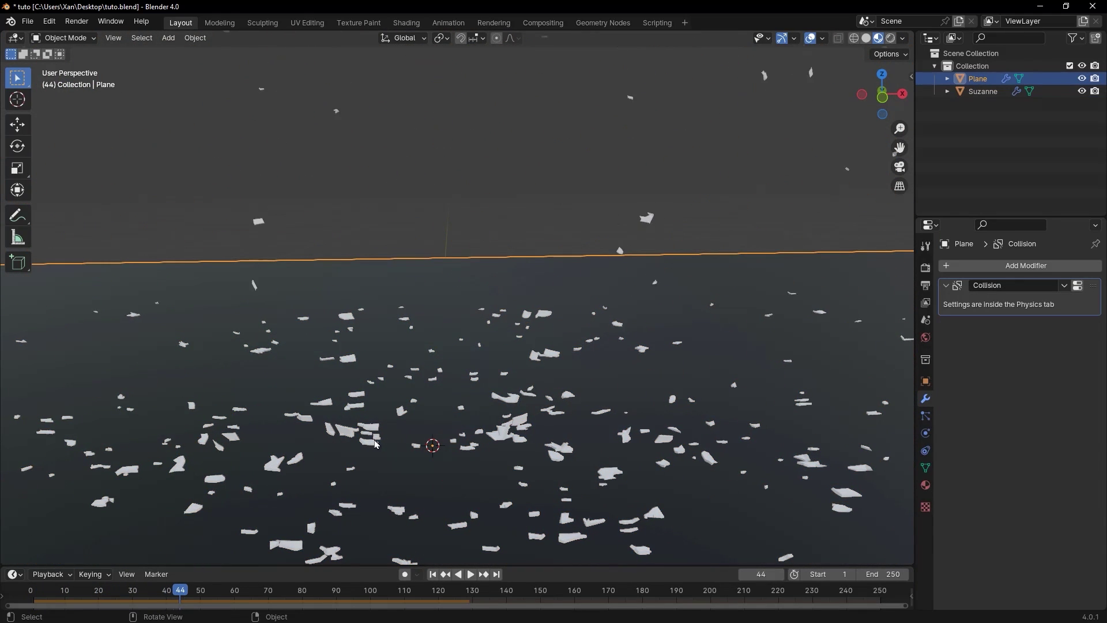
pyautogui.moveTo(376, 444); pyautogui.dragTo(519, 467, button='middle')
pyautogui.click(570, 512)
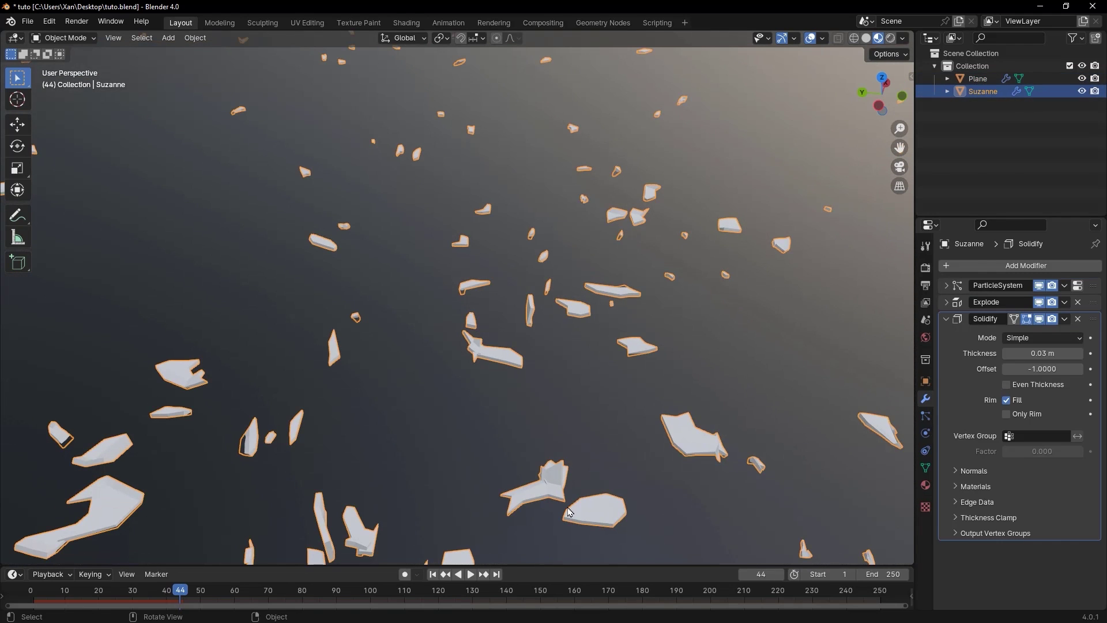
pyautogui.scroll(-6, 569, 511)
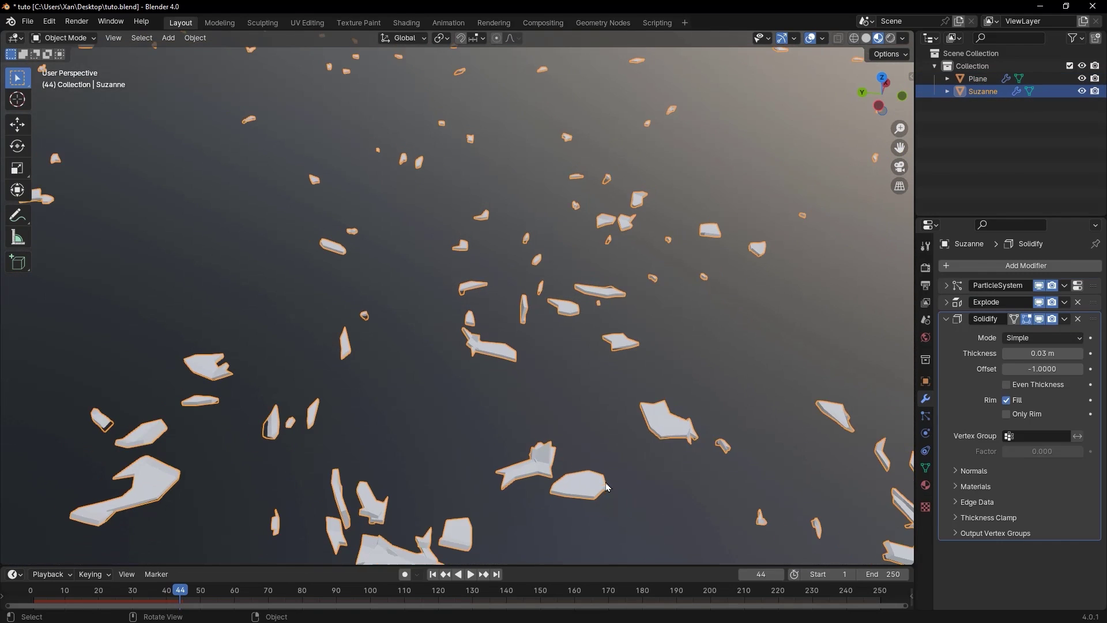
# Replay the explosion several times from the first frame, watching the whole plane from the front and from above
pyautogui.click(433, 574)
pyautogui.scroll(-3, 622, 400)
pyautogui.moveTo(634, 406); pyautogui.dragTo(509, 365, button='middle')
pyautogui.press('space')
pyautogui.click(479, 449)
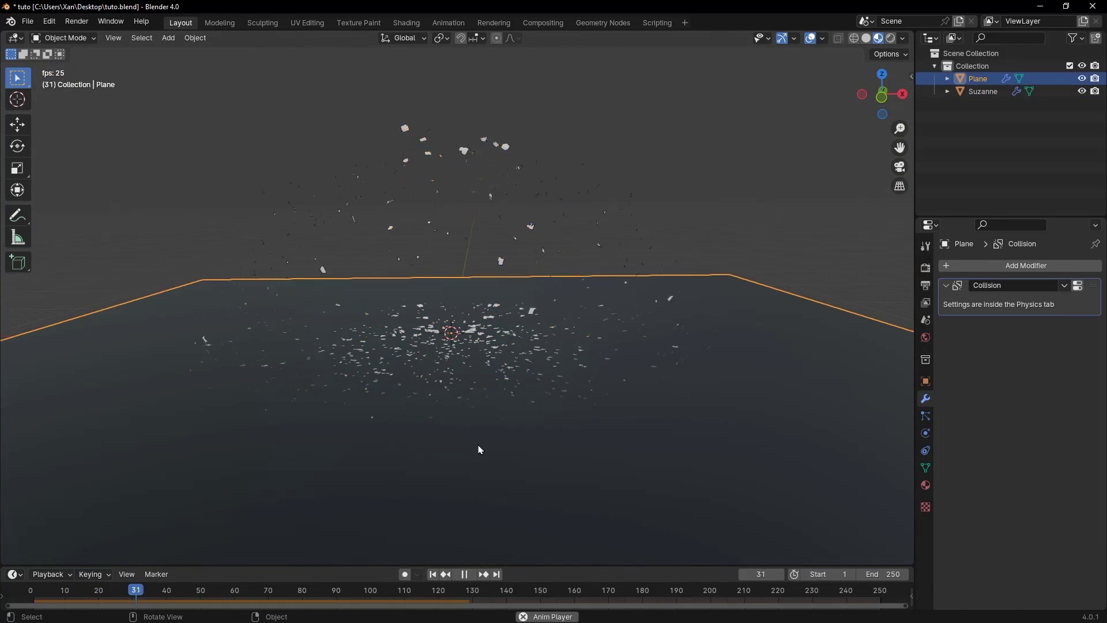
pyautogui.moveTo(479, 449); pyautogui.dragTo(421, 406, button='middle')
pyautogui.click(432, 574)
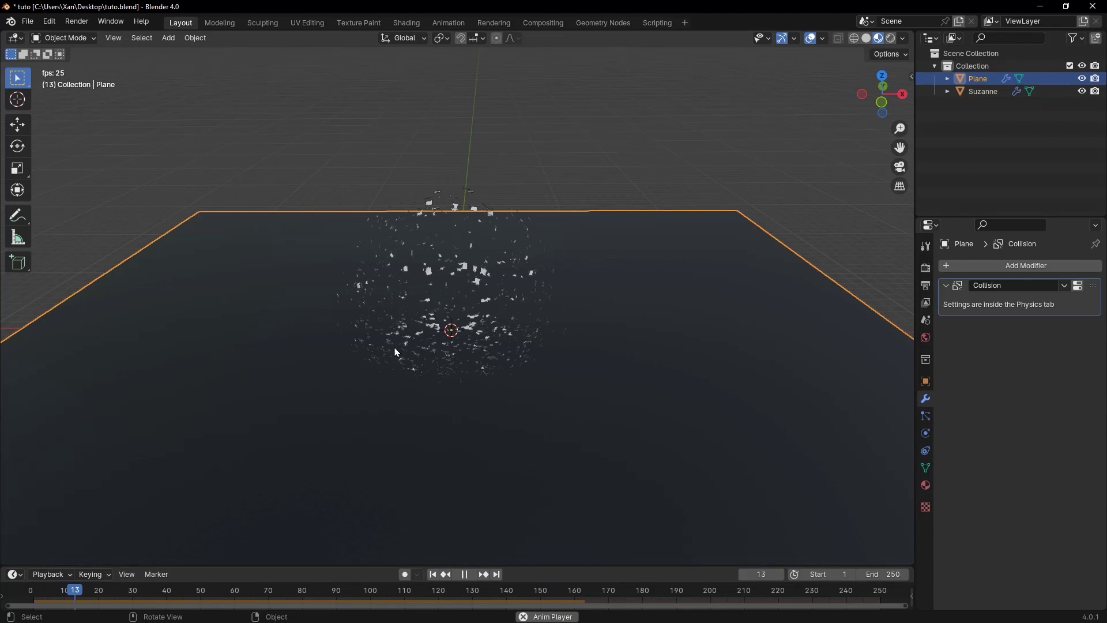
pyautogui.click(433, 573)
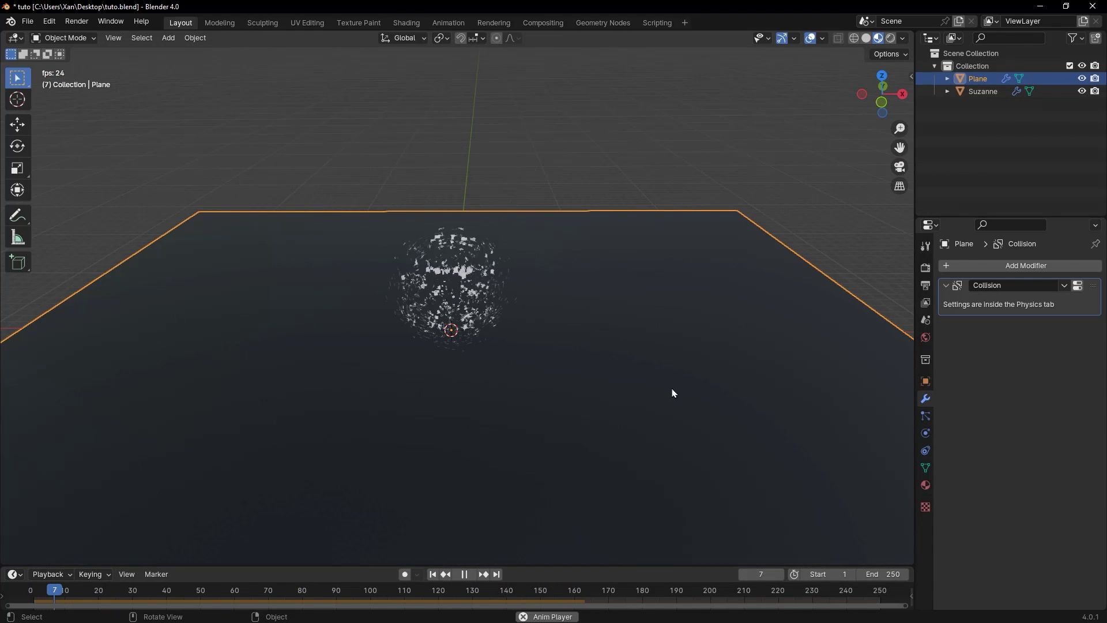
pyautogui.press('space')
# Return to the first frame, view the intact monkey from closer in, and play the explosion again
pyautogui.click(433, 574)
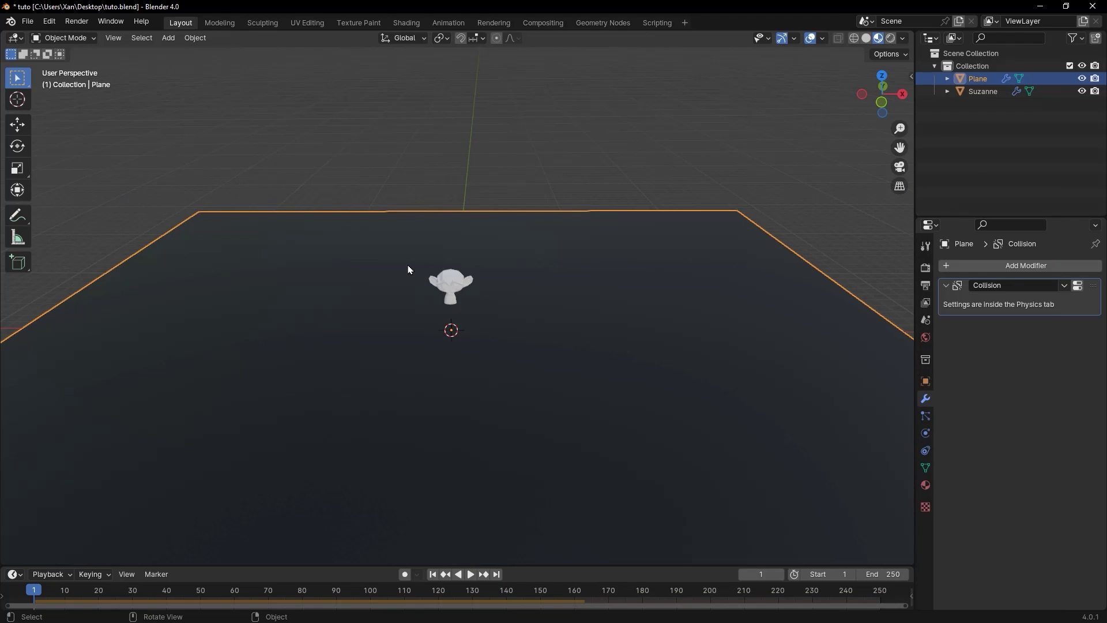
pyautogui.scroll(4, 432, 283)
pyautogui.moveTo(396, 286); pyautogui.dragTo(398, 271, button='middle')
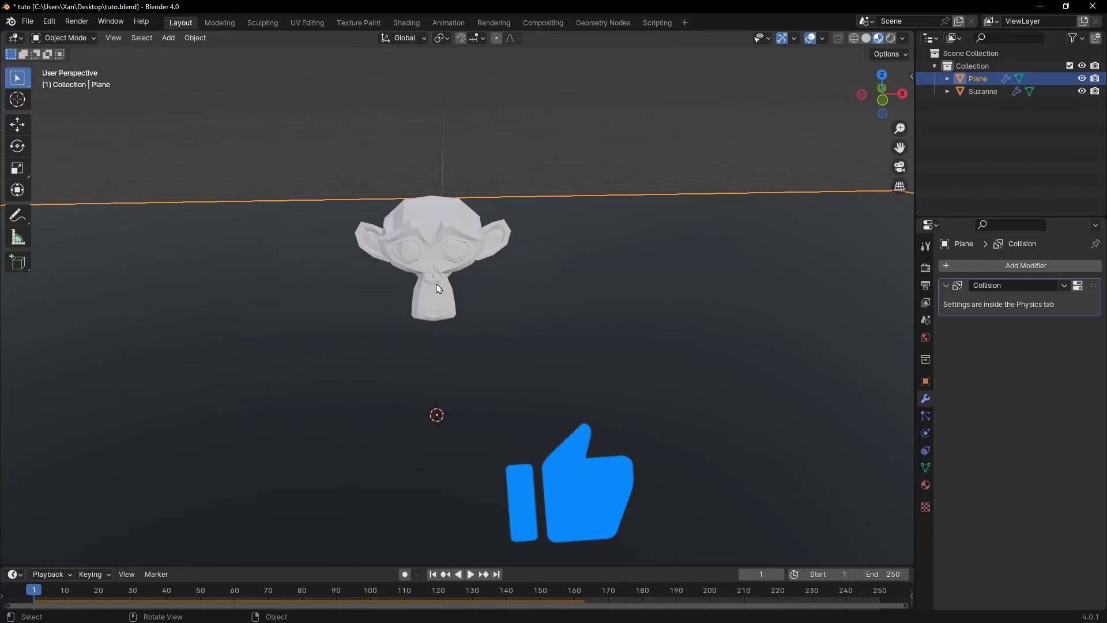
pyautogui.press('space')
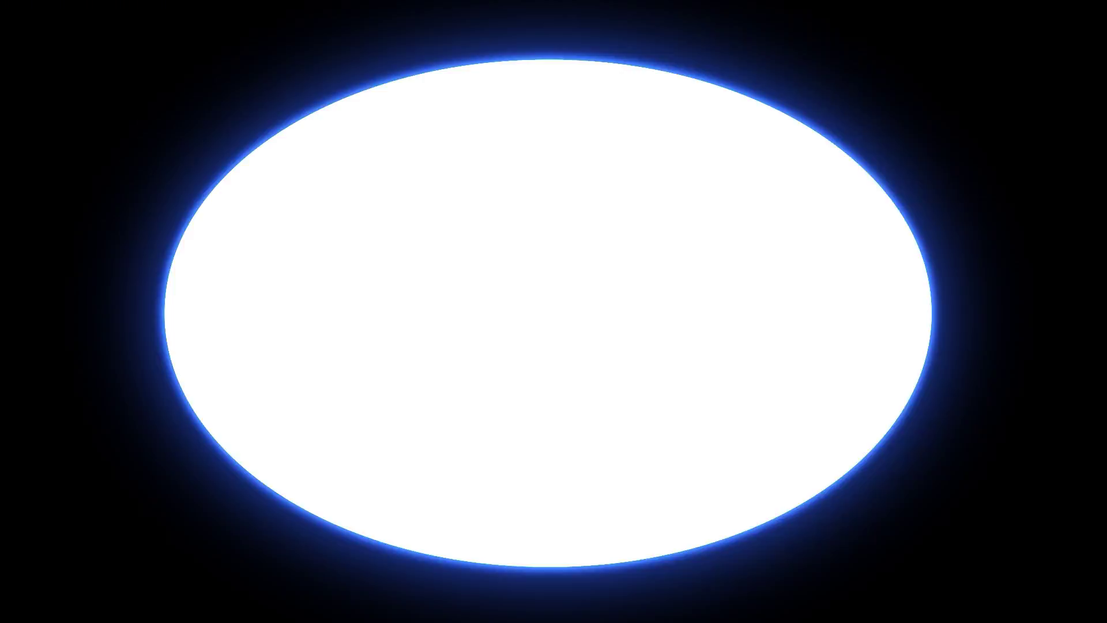